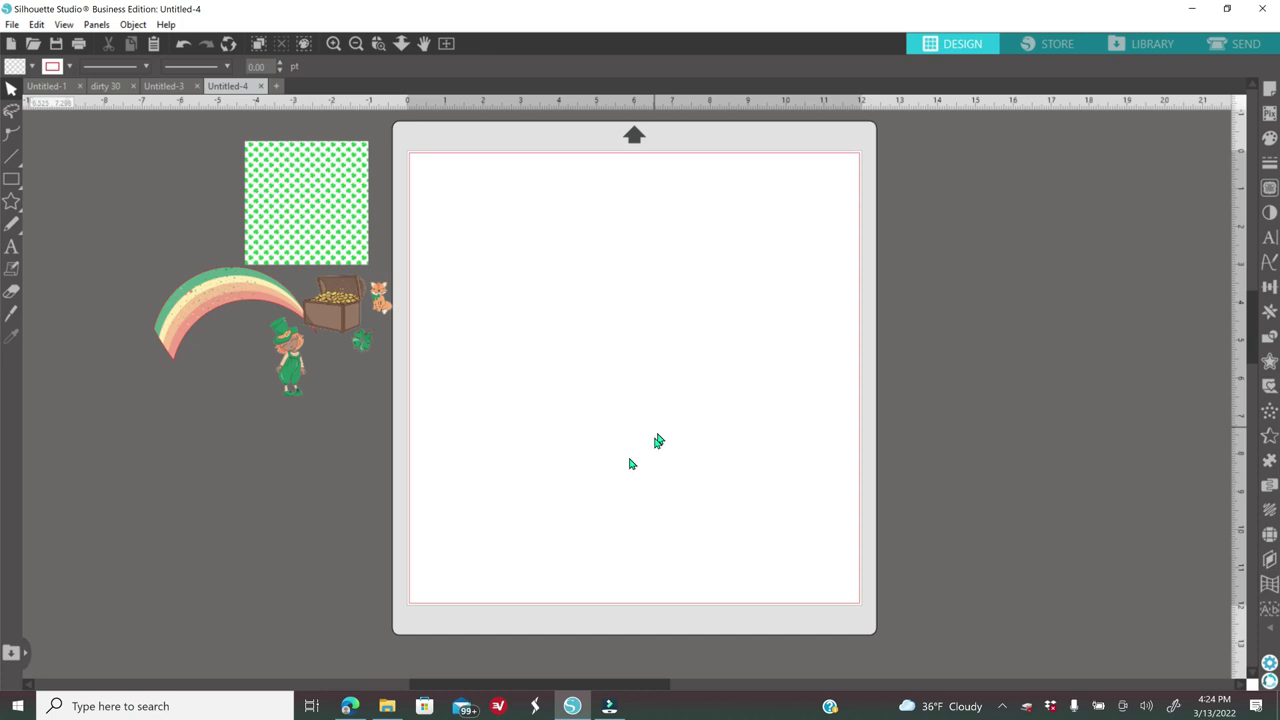
View the St Patrick's Day Holiday Cartoon graphic page on Creative Fabrica in the browser, and return to Silhouette Studio
click(350, 707)
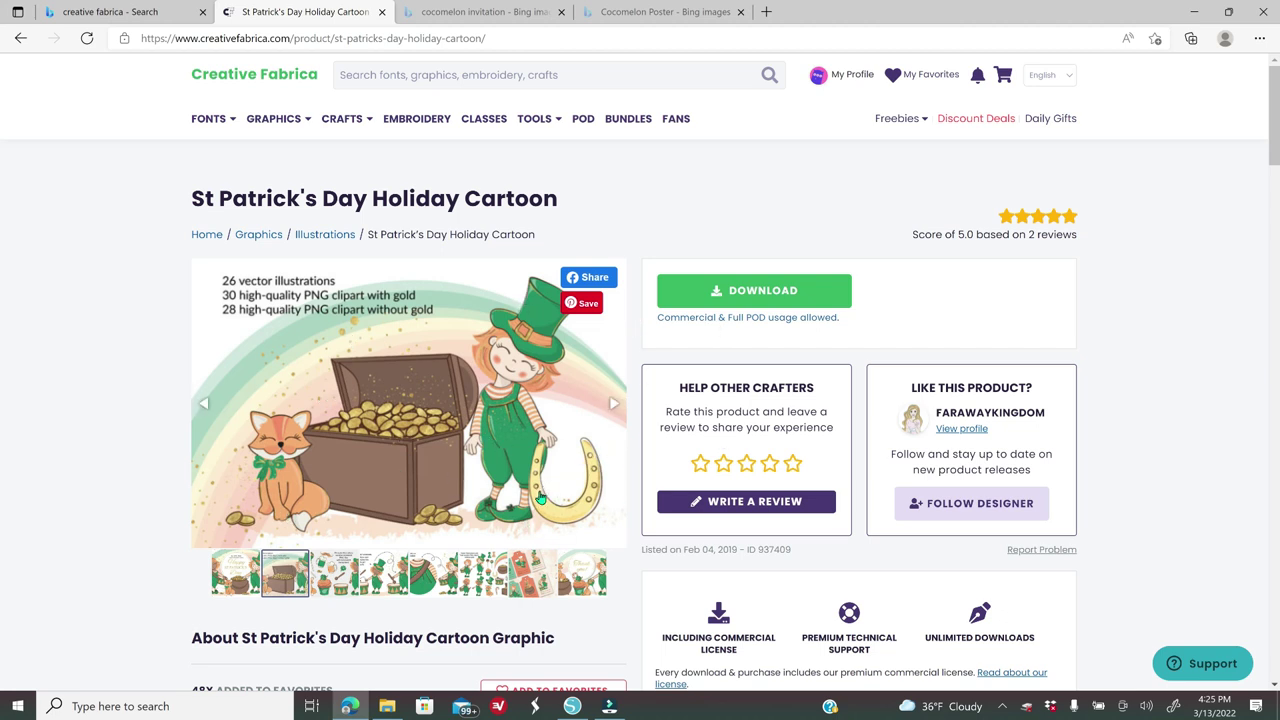
click(572, 706)
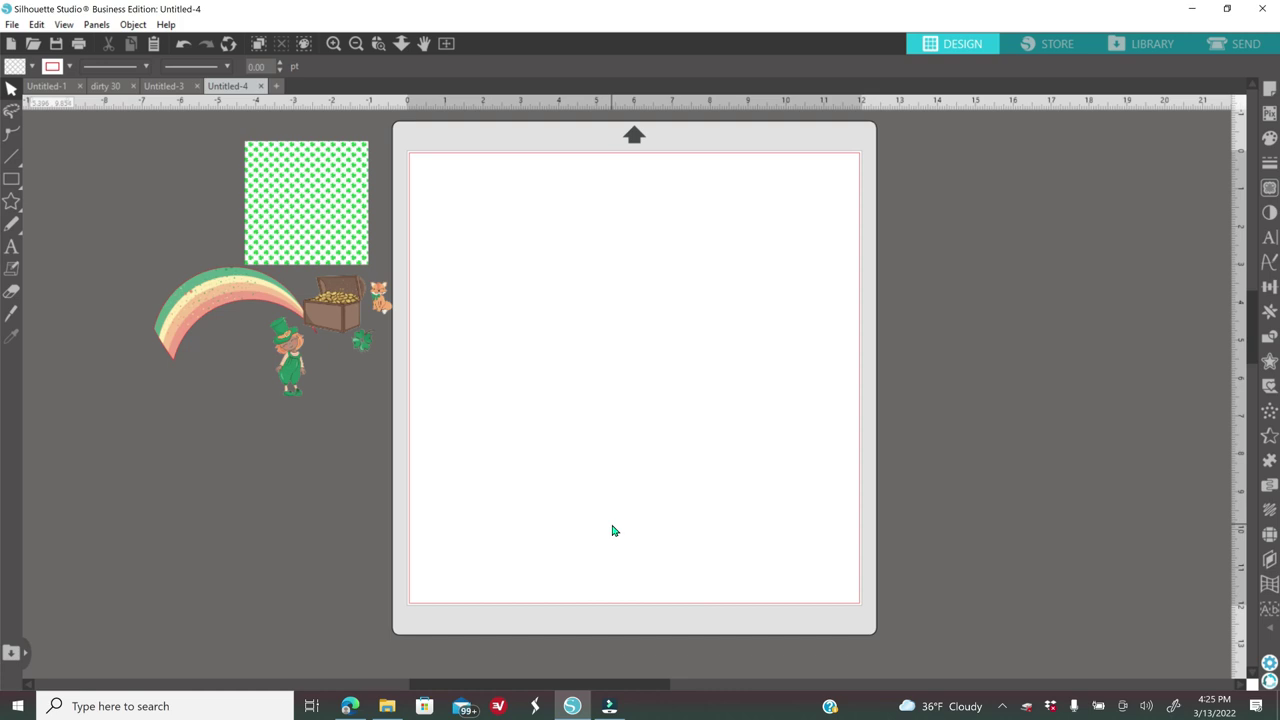
click(12, 24)
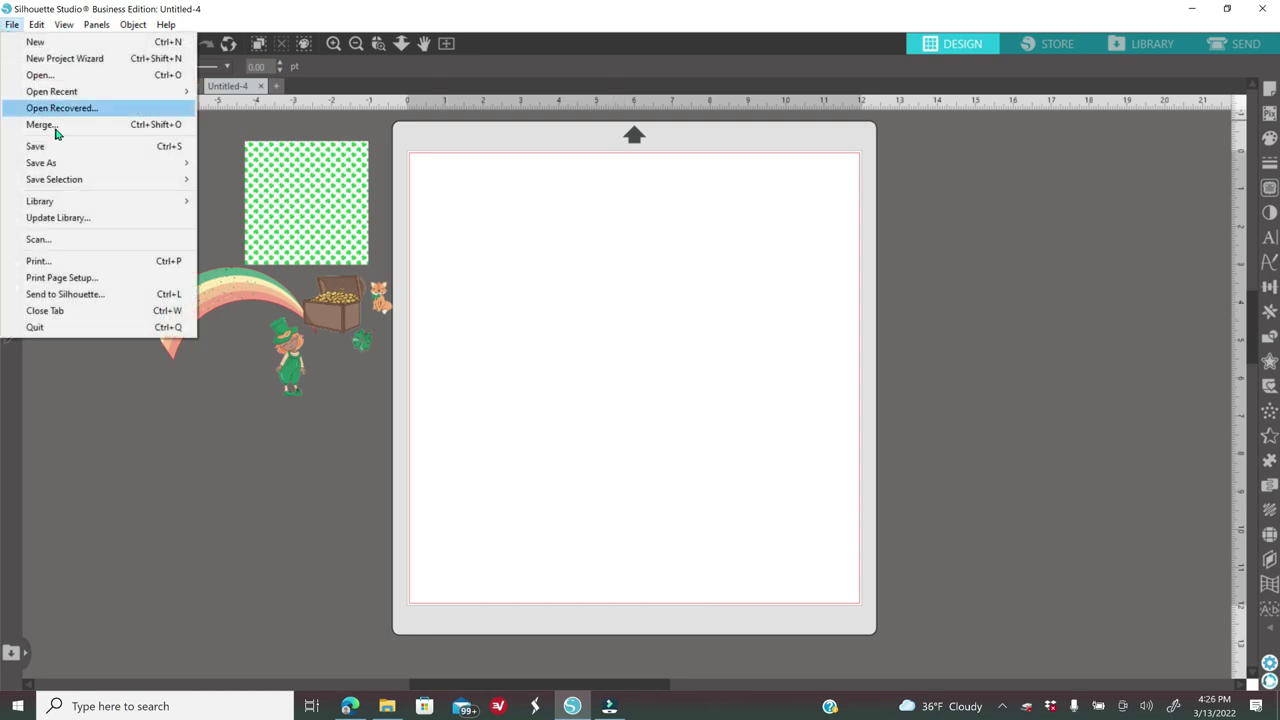
click(468, 437)
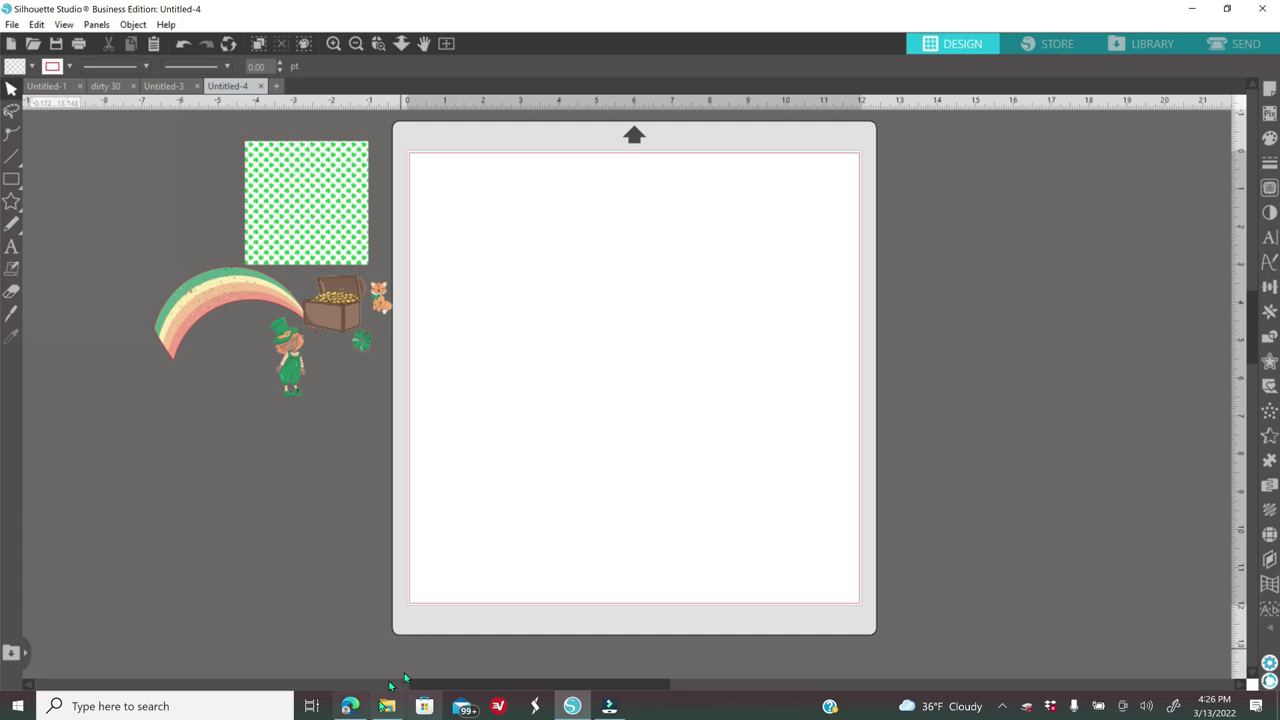
Bring the KIK_StPatsHat image from the St patricks folder in File Explorer into the design, and delete it again
click(387, 706)
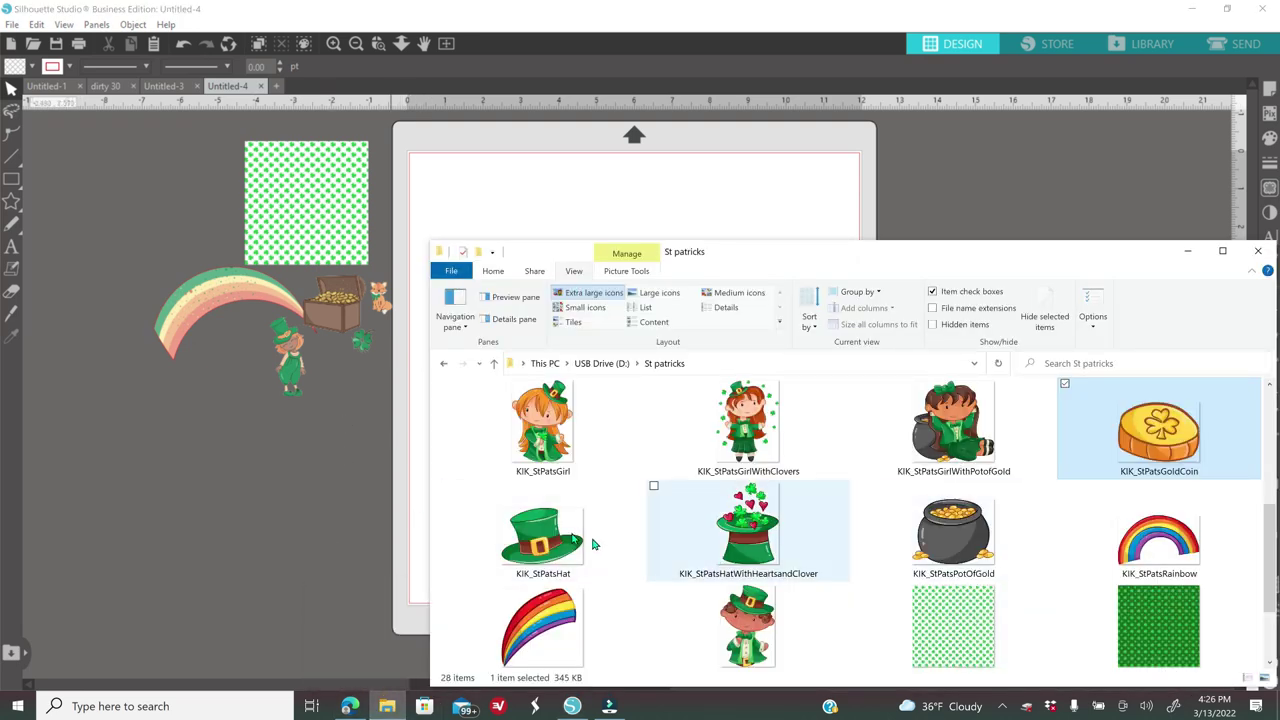
drag(560, 536, 261, 545)
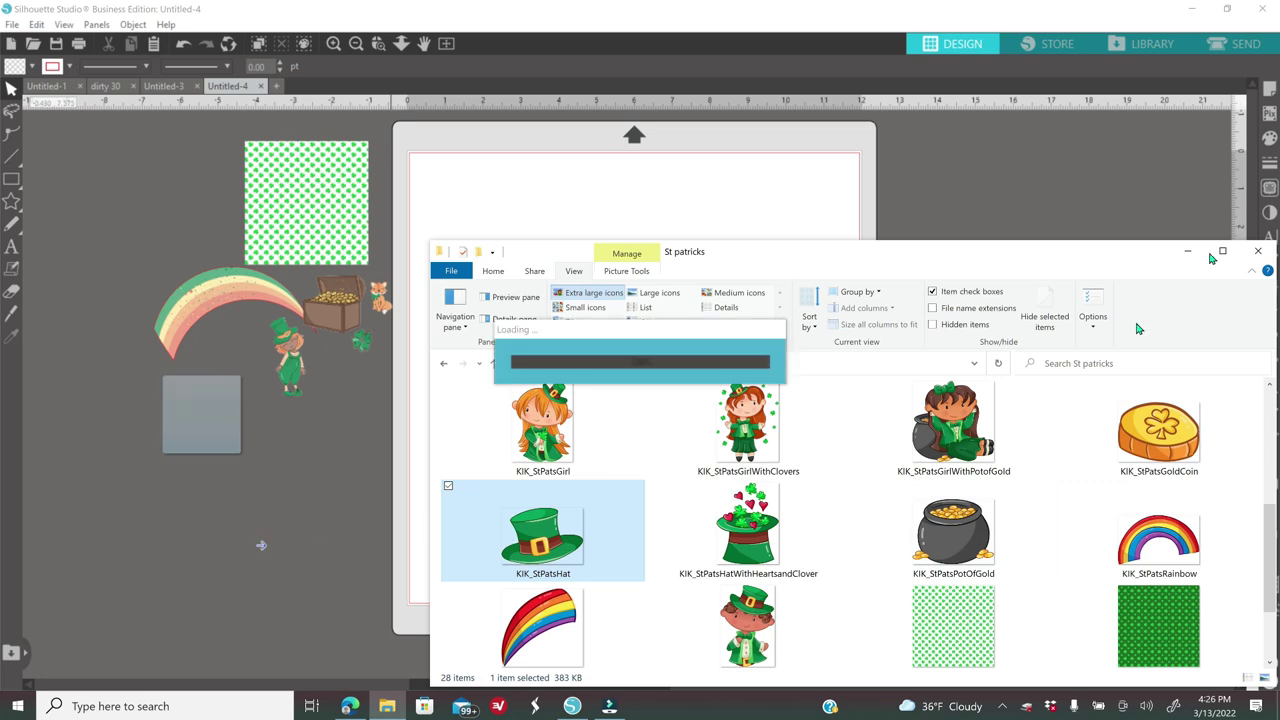
click(1187, 251)
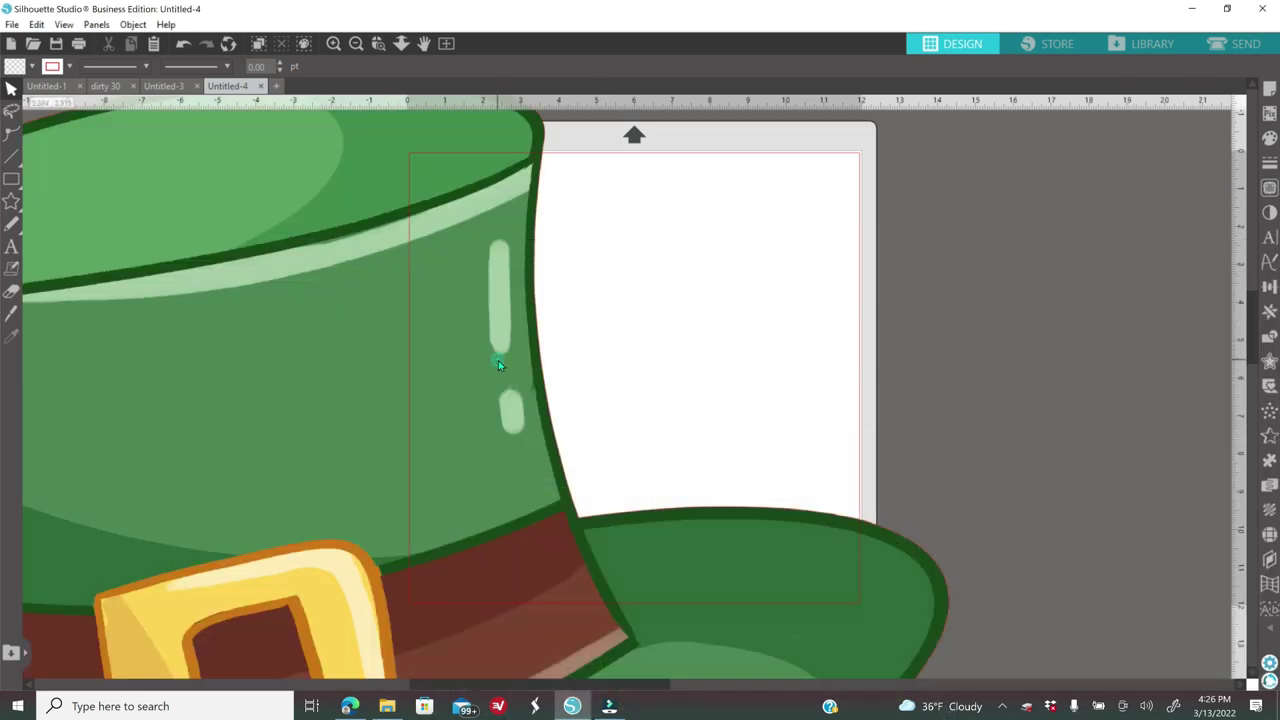
click(498, 362)
key(Delete)
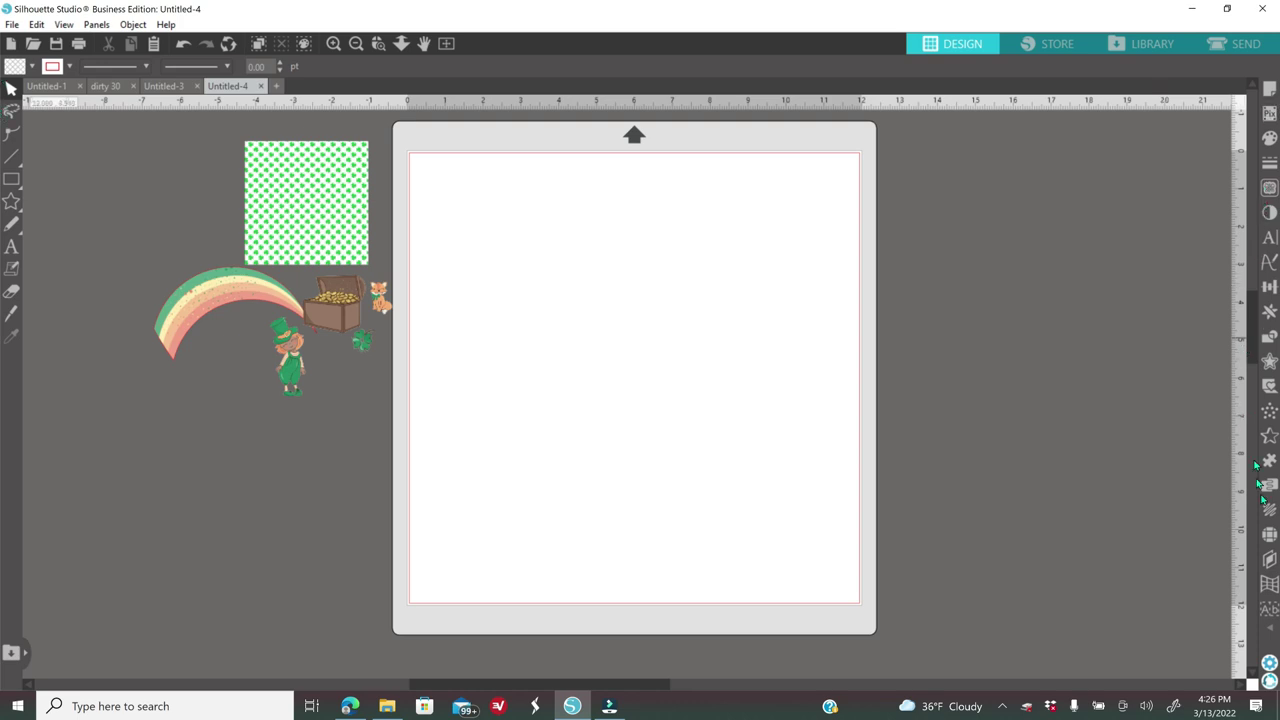
Set the page's media size to Letter (8.5 x 11 in) for the design area
click(1270, 90)
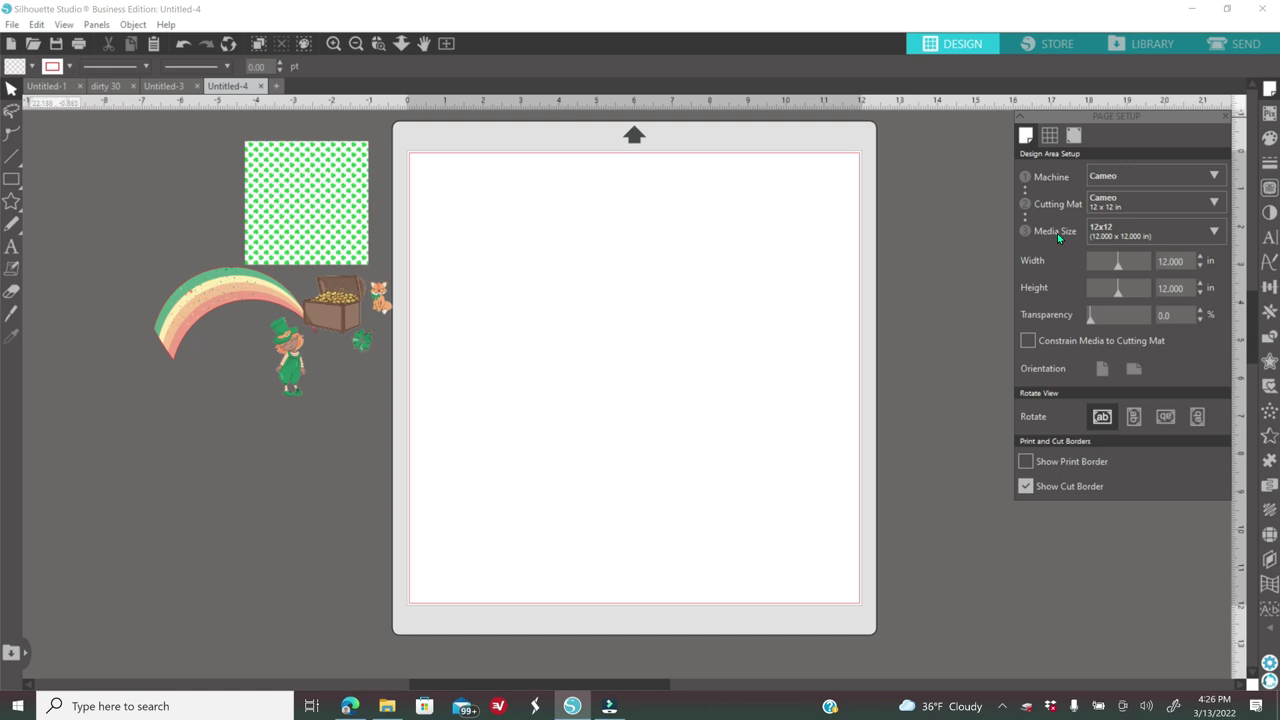
click(1112, 240)
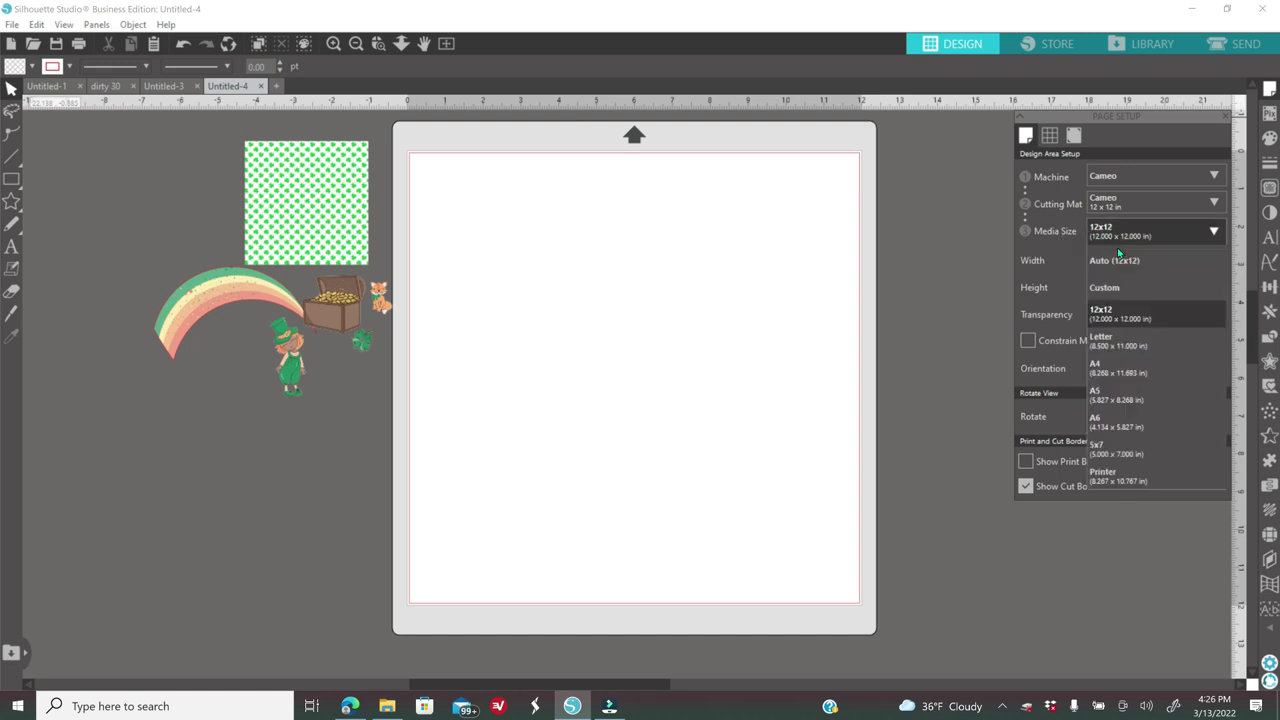
click(1108, 341)
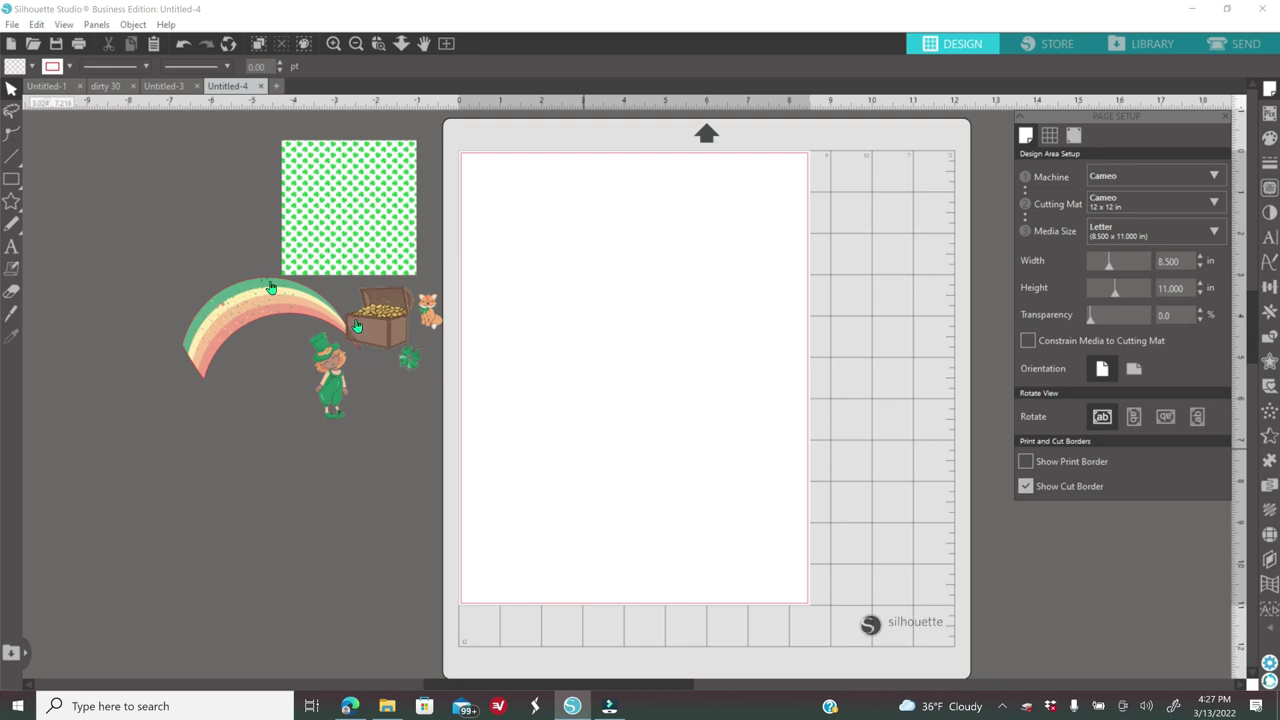
Draw a horizontal rectangle about 6.16 in wide and 1.62 in high near the top of the page
click(11, 178)
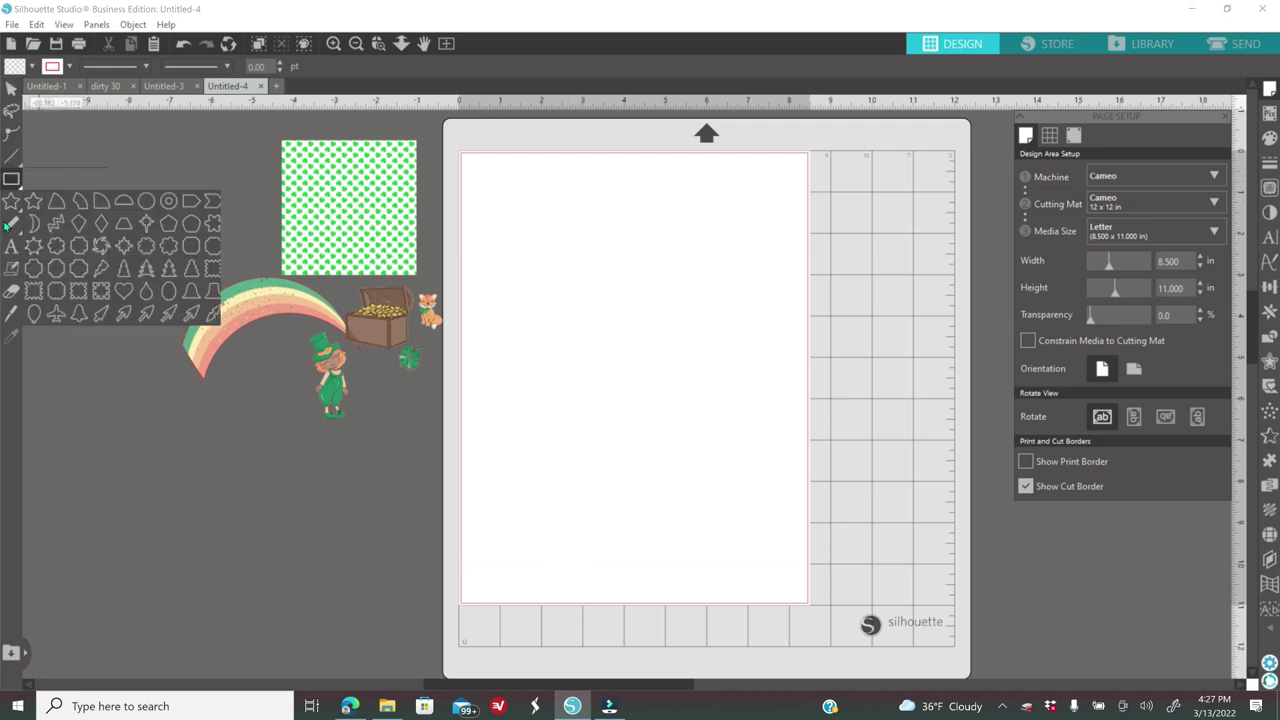
mouse_move(12, 182)
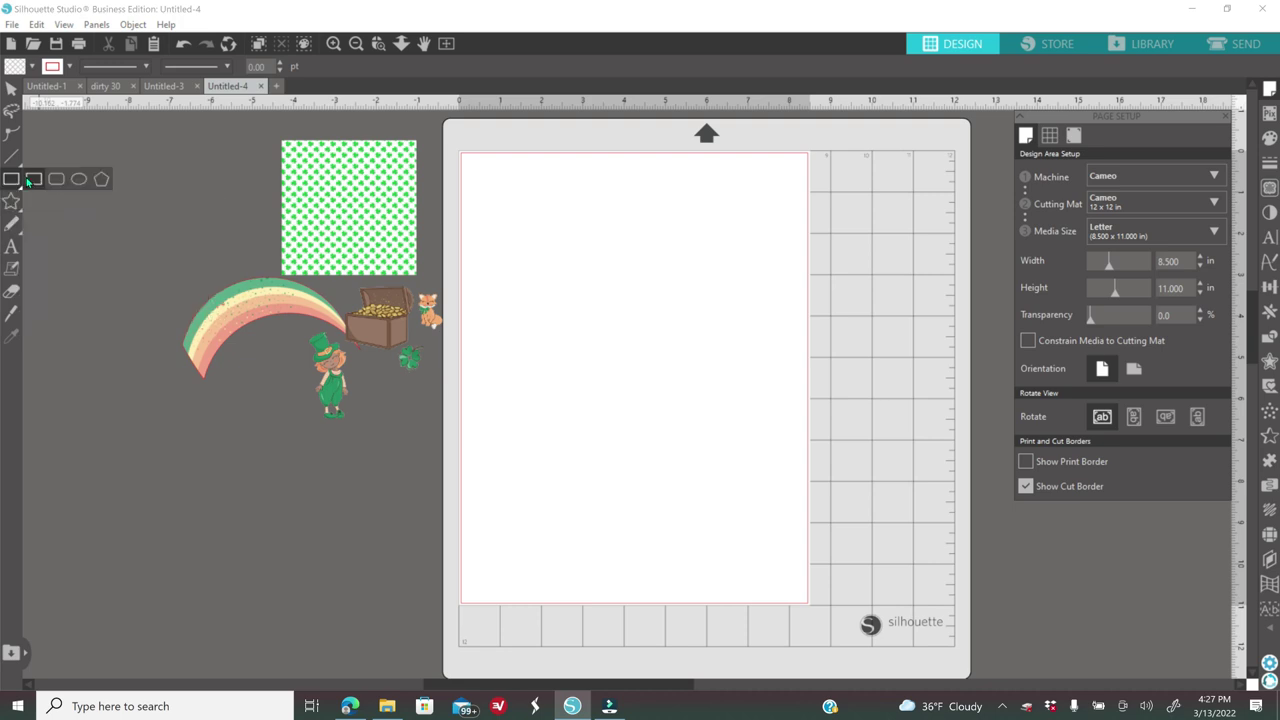
drag(495, 213, 528, 262)
drag(630, 276, 751, 284)
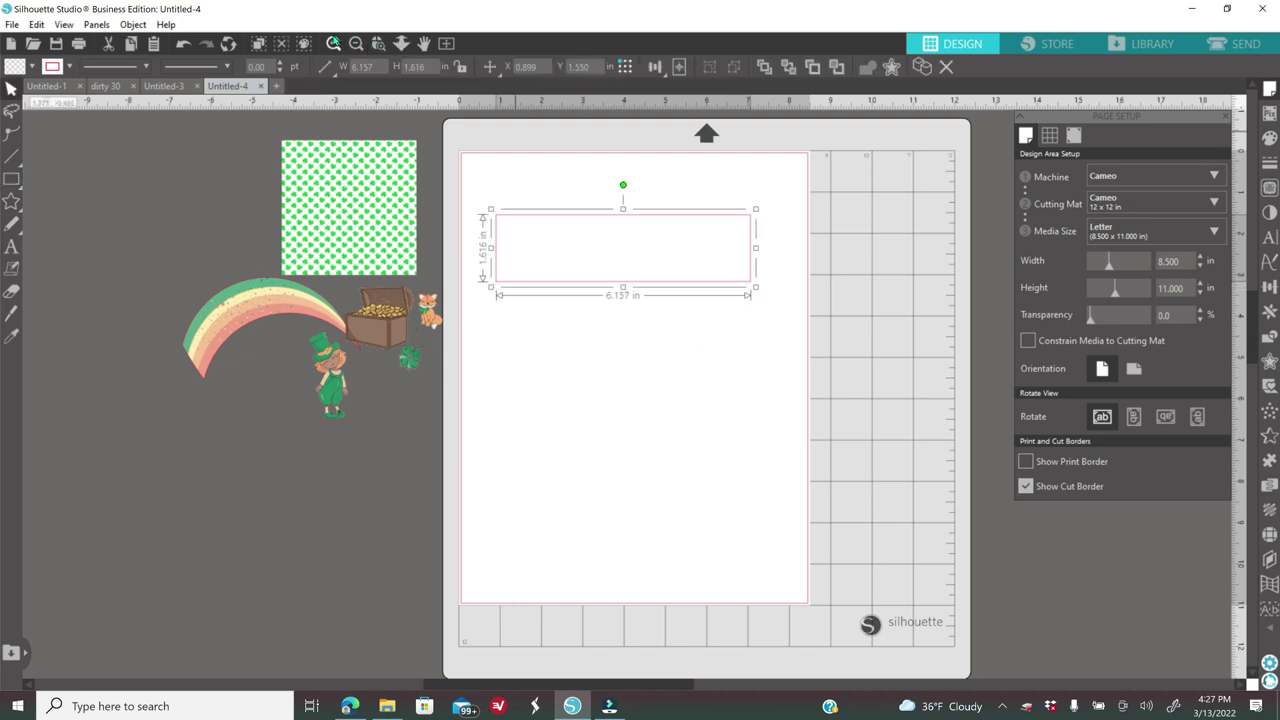
Set the rectangle's width to 6.25 in and its height to 1.5 in, deselect it, and close the page setup
click(333, 43)
scroll(521, 388, up, 2)
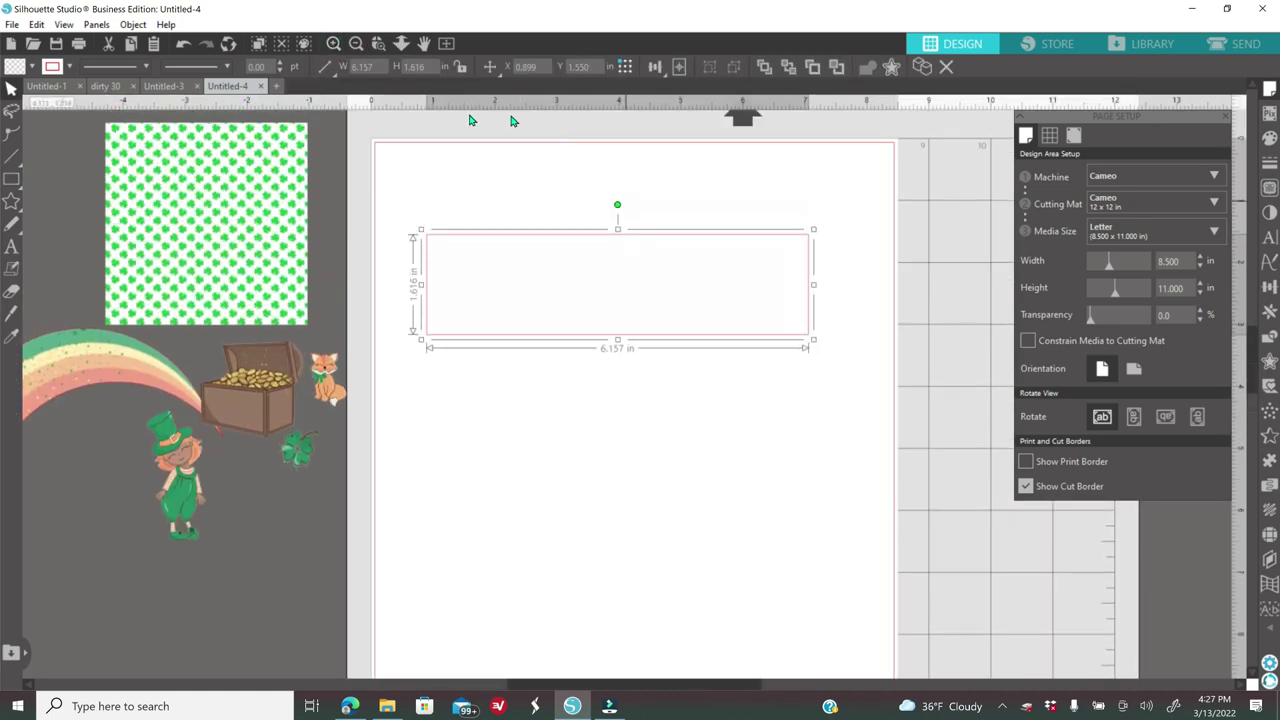
double_click(375, 72)
text(6.25)
key(Return)
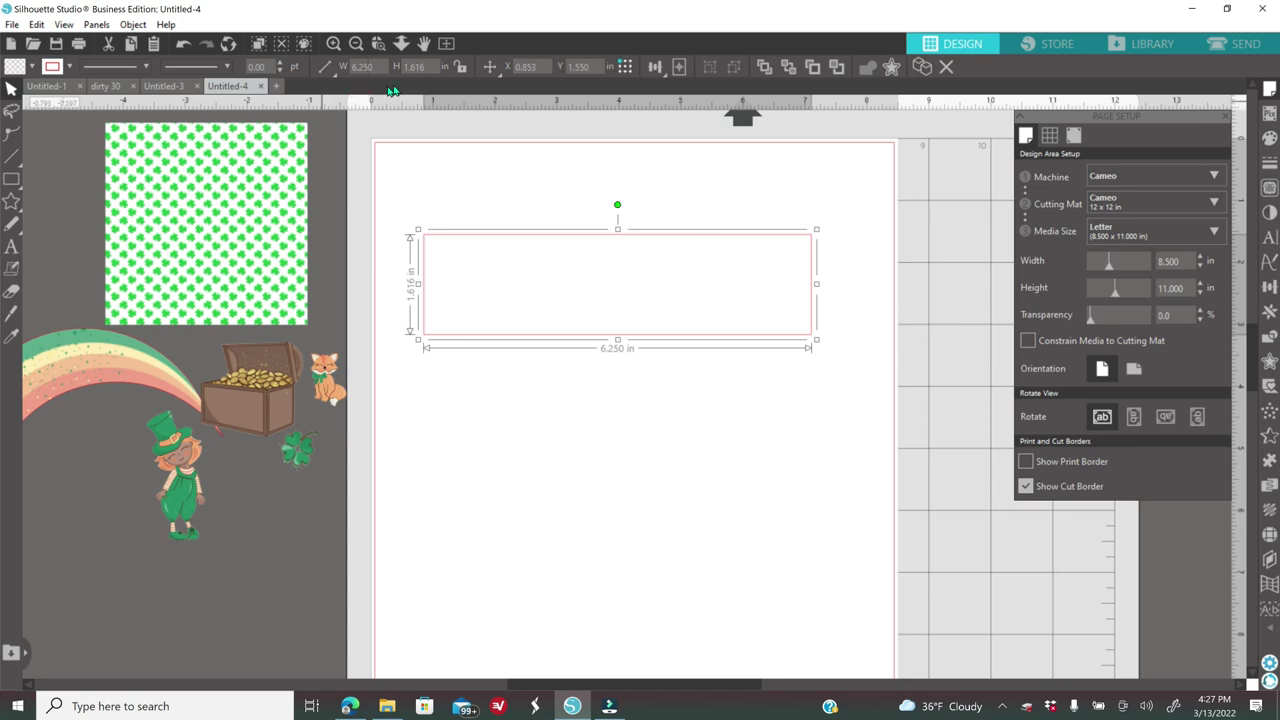
double_click(415, 66)
text(1.500)
key(Return)
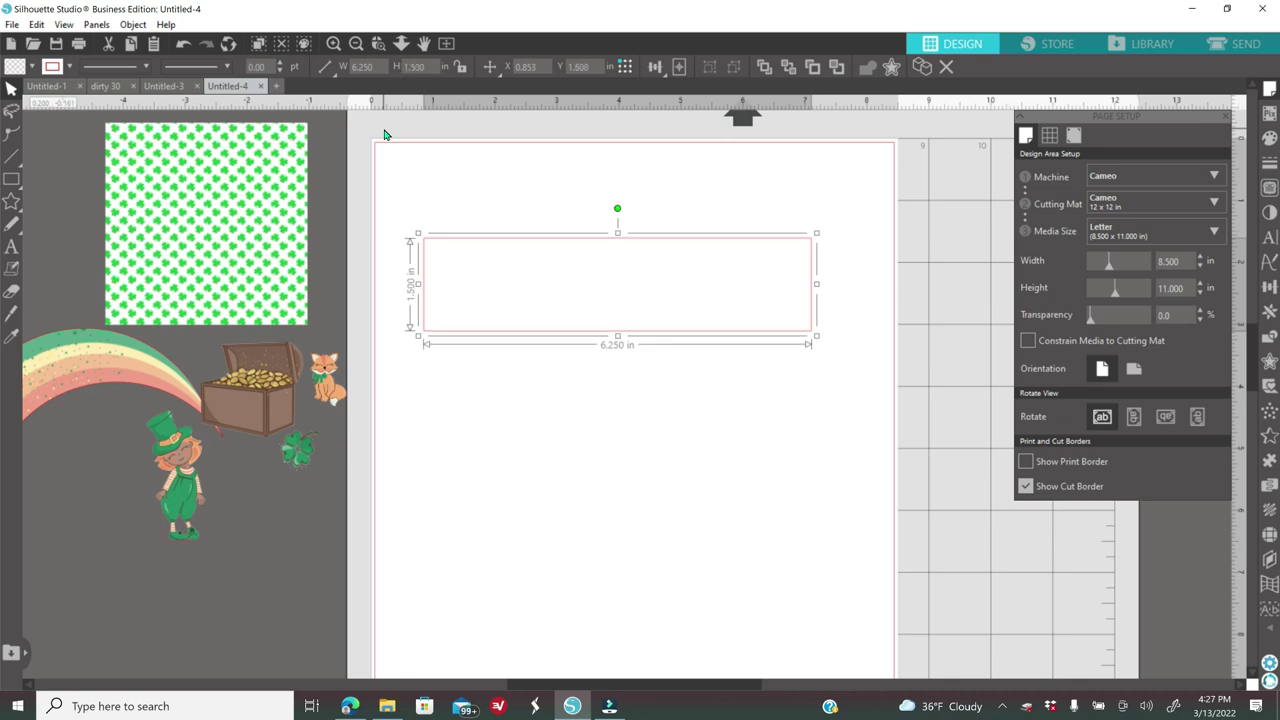
scroll(480, 400, up, 2)
click(634, 470)
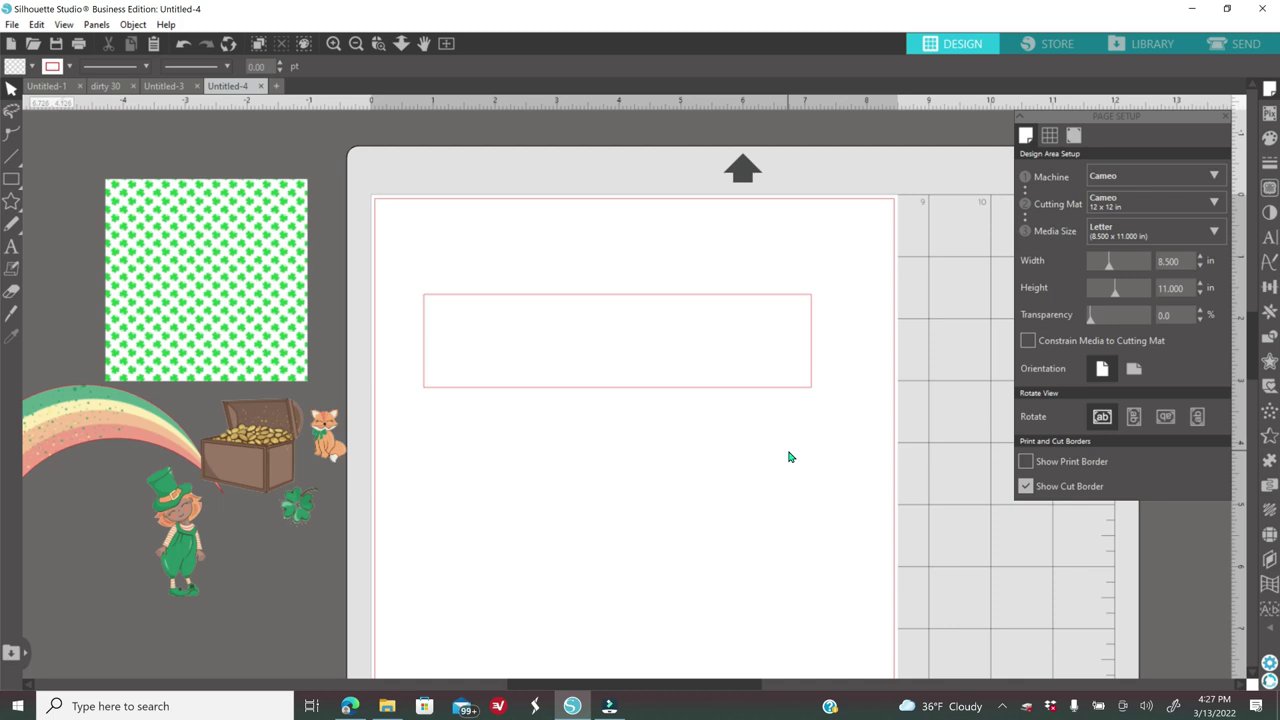
click(1227, 119)
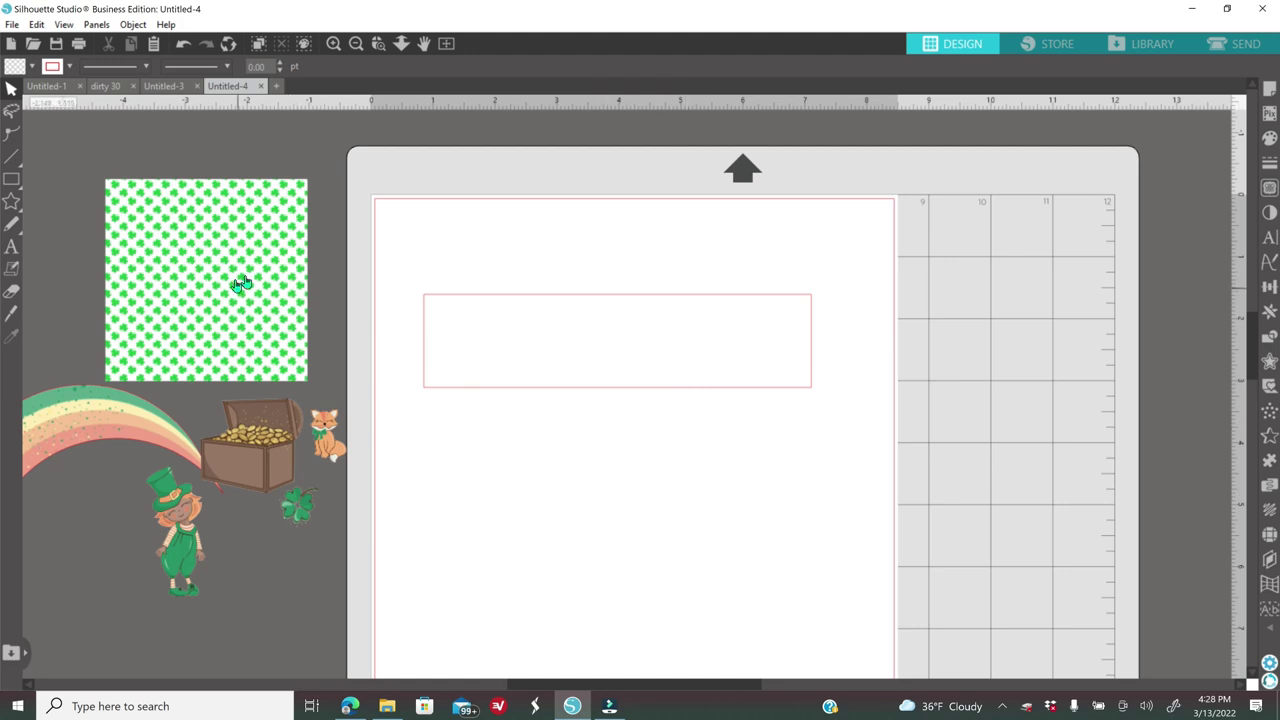
Shift the shamrock pattern slightly upward and place the rainbow on the page, arching over the rectangle
drag(229, 279, 222, 250)
drag(136, 429, 654, 252)
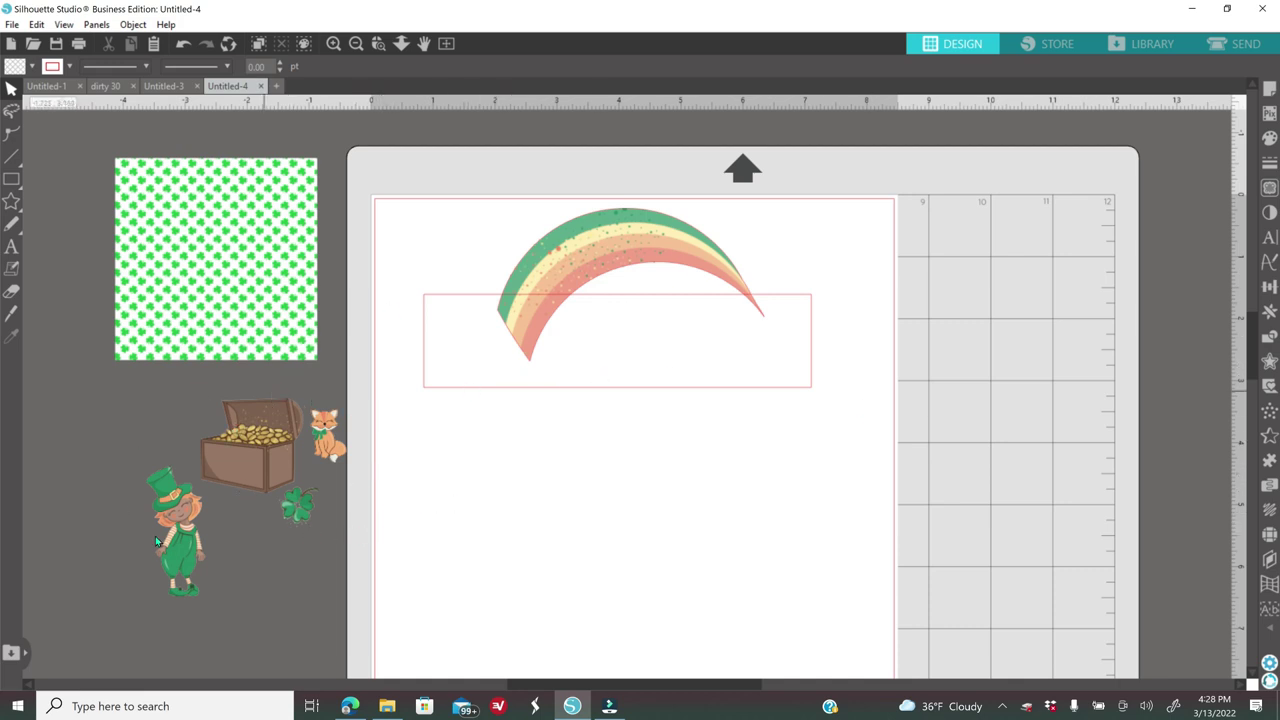
drag(661, 247, 663, 247)
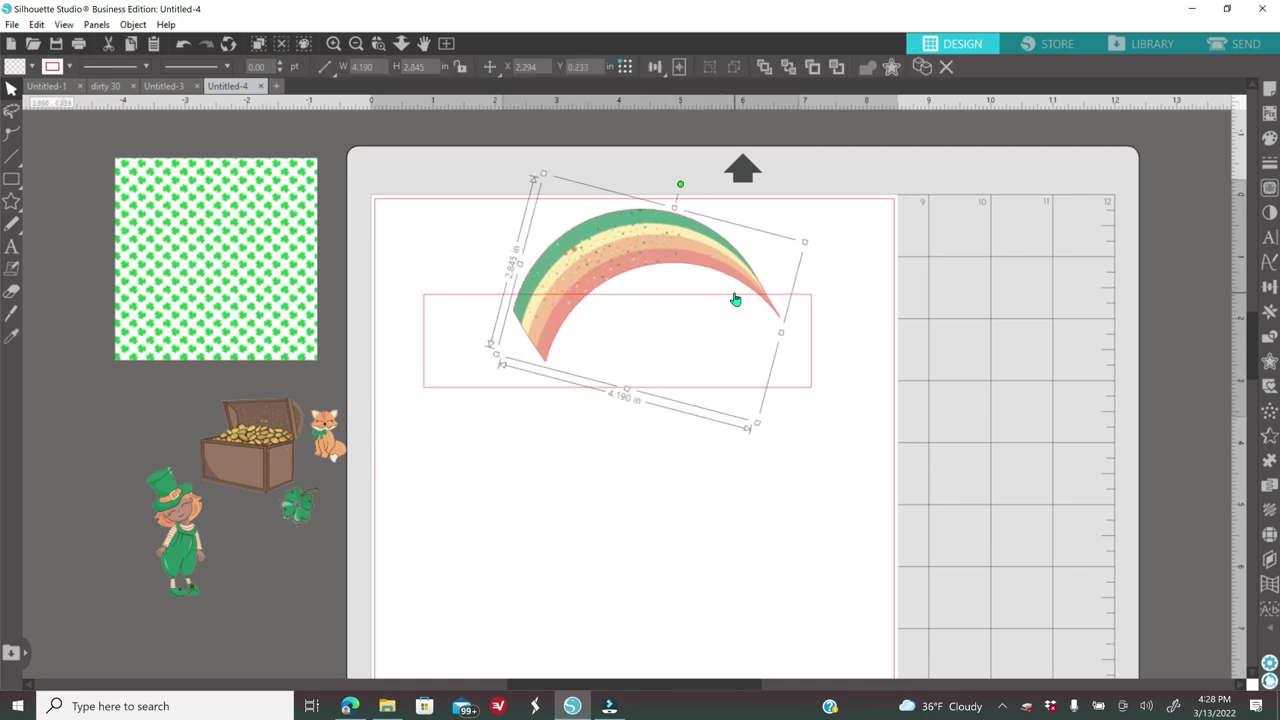
Try moving the leprechaun girl onto the page and enlarging her to about 3.05 in tall, and undo both changes
drag(182, 581, 498, 579)
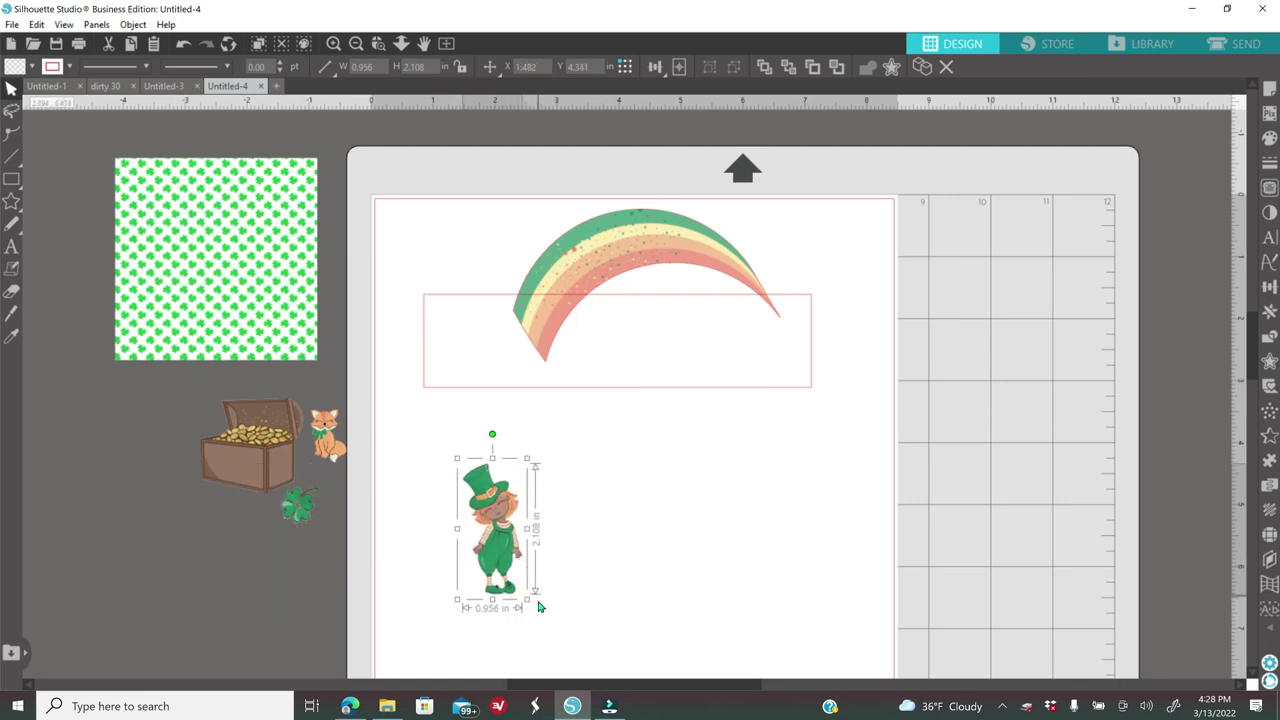
mouse_move(545, 627)
mouse_down()
mouse_move(562, 682)
mouse_move(592, 700)
mouse_move(570, 640)
mouse_move(580, 625)
mouse_move(560, 630)
mouse_up()
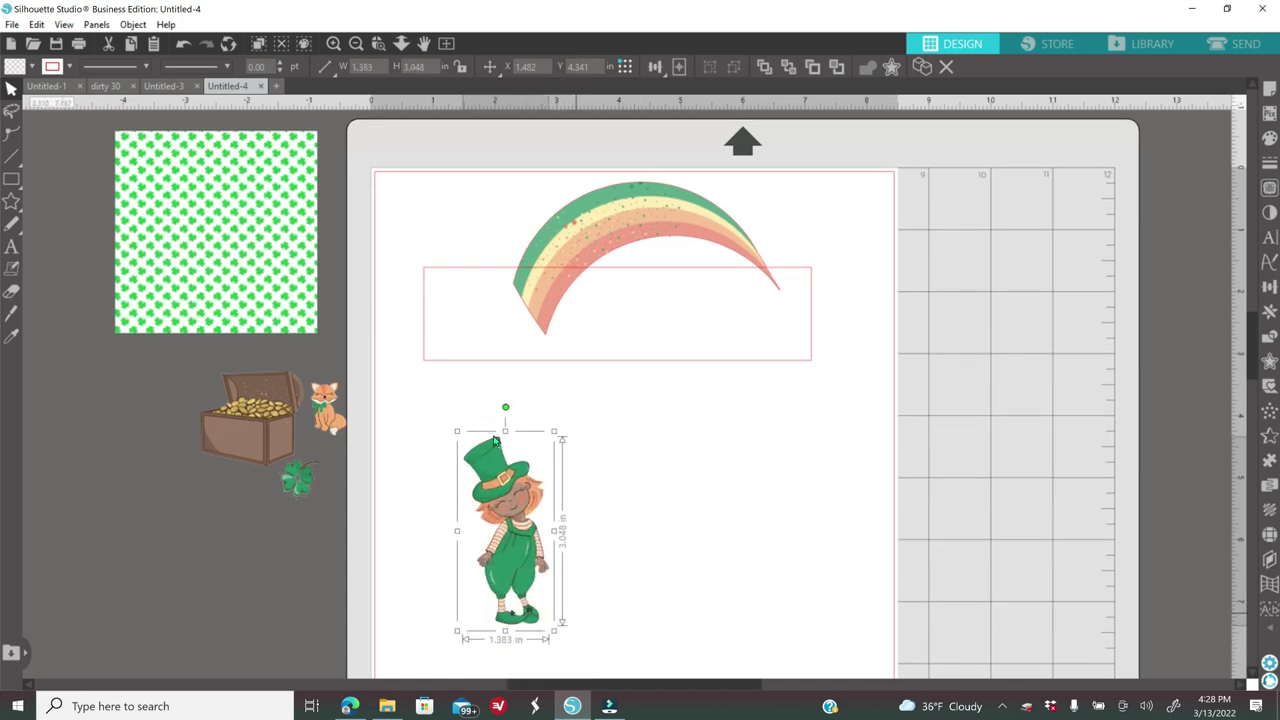
click(182, 45)
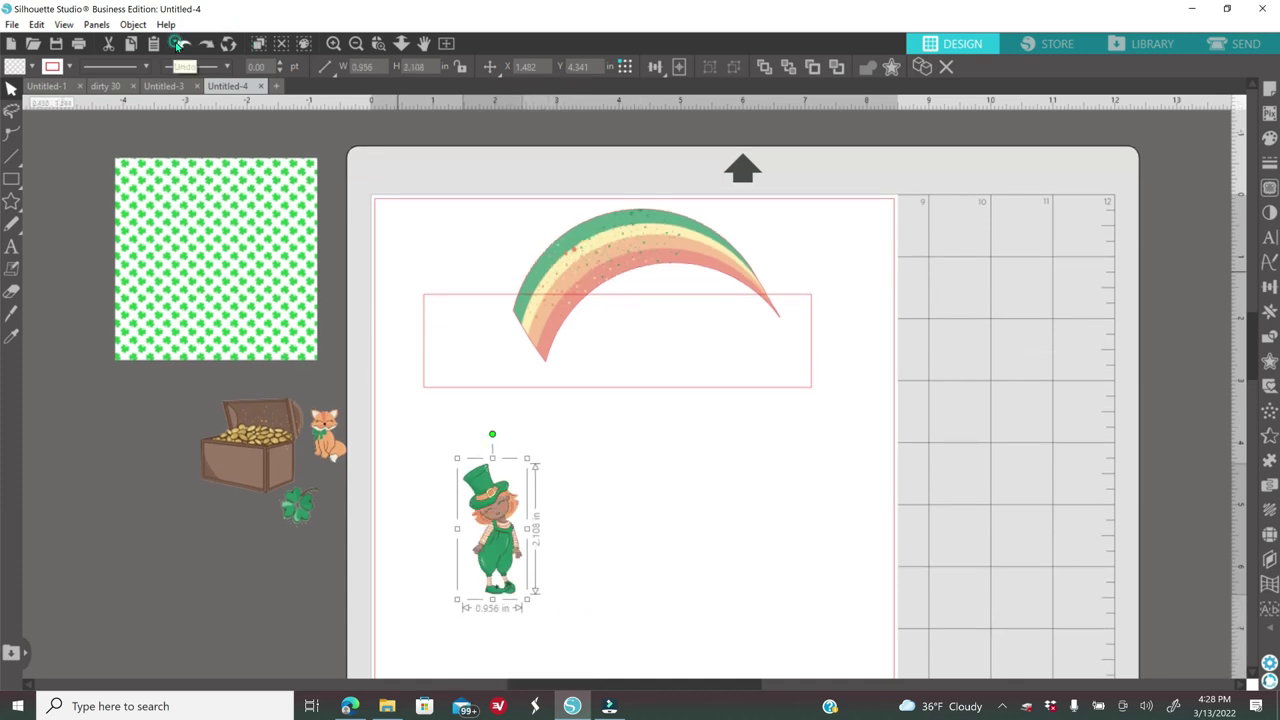
click(178, 45)
Nudge the rainbow down and place the treasure chest at its right end, inside the rectangle
drag(706, 258, 700, 266)
click(630, 518)
drag(272, 470, 760, 357)
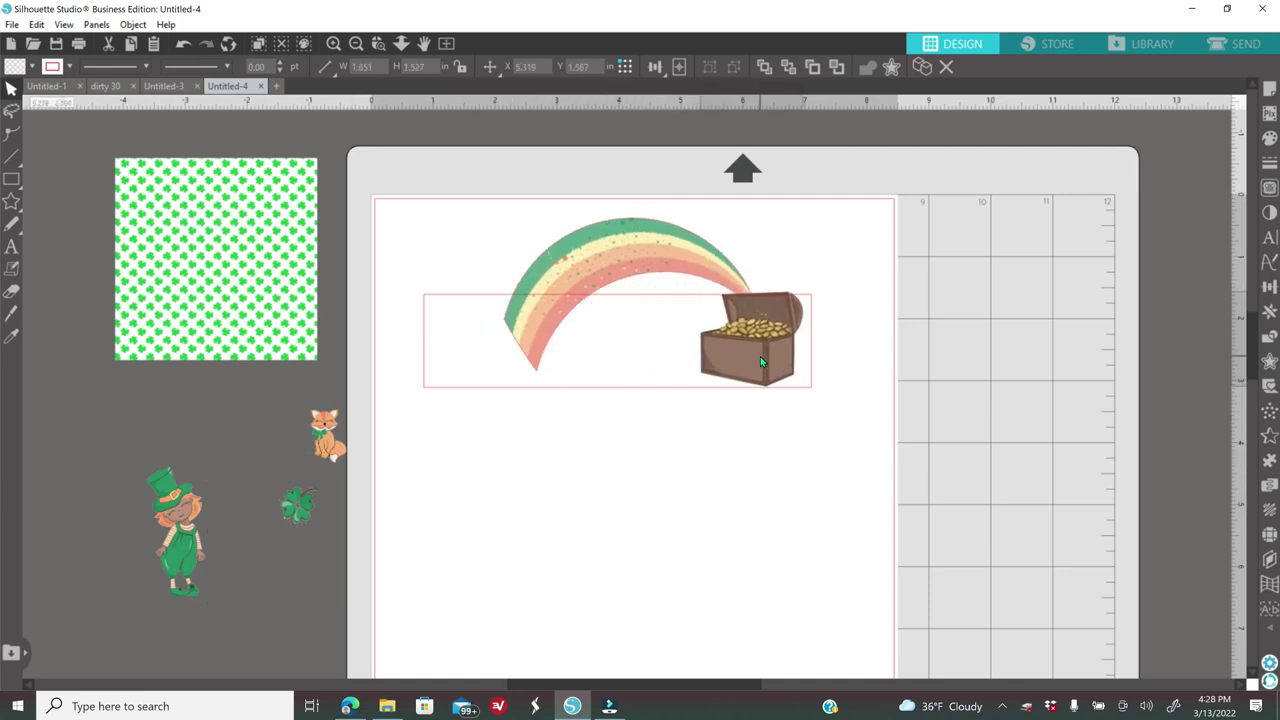
key(Escape)
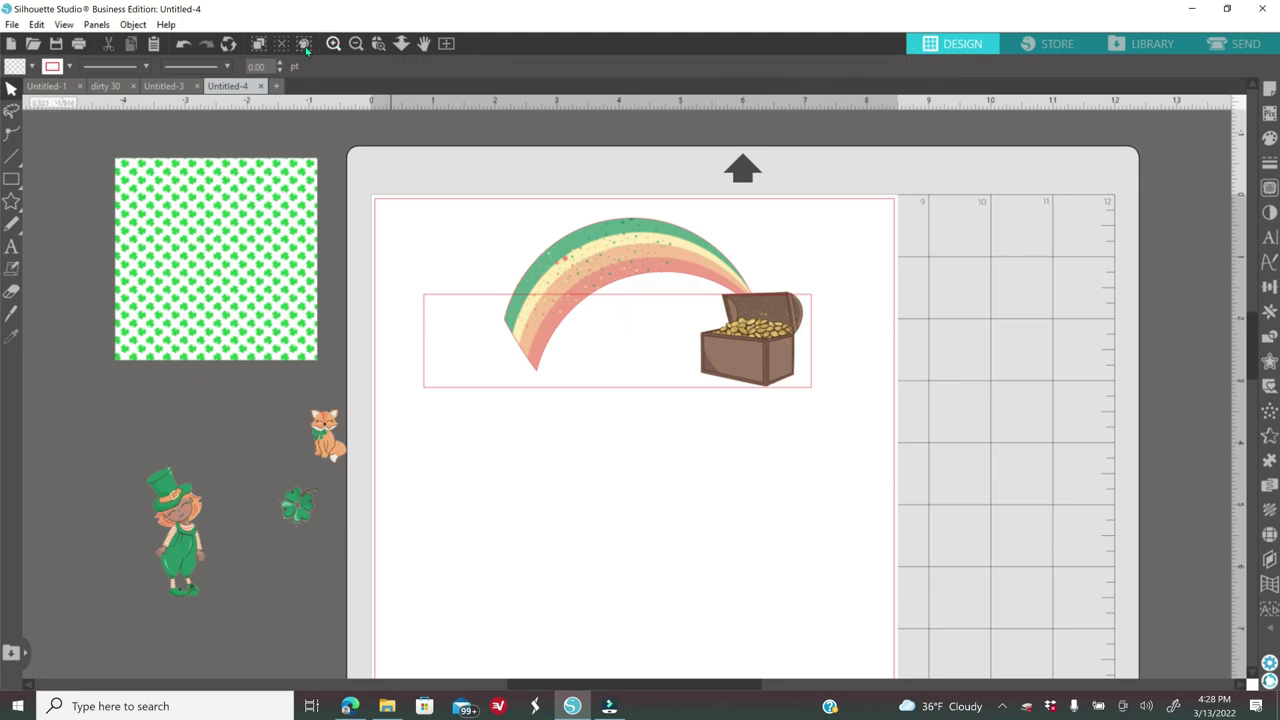
Bring the rainbow to the front of the stacking order
click(334, 44)
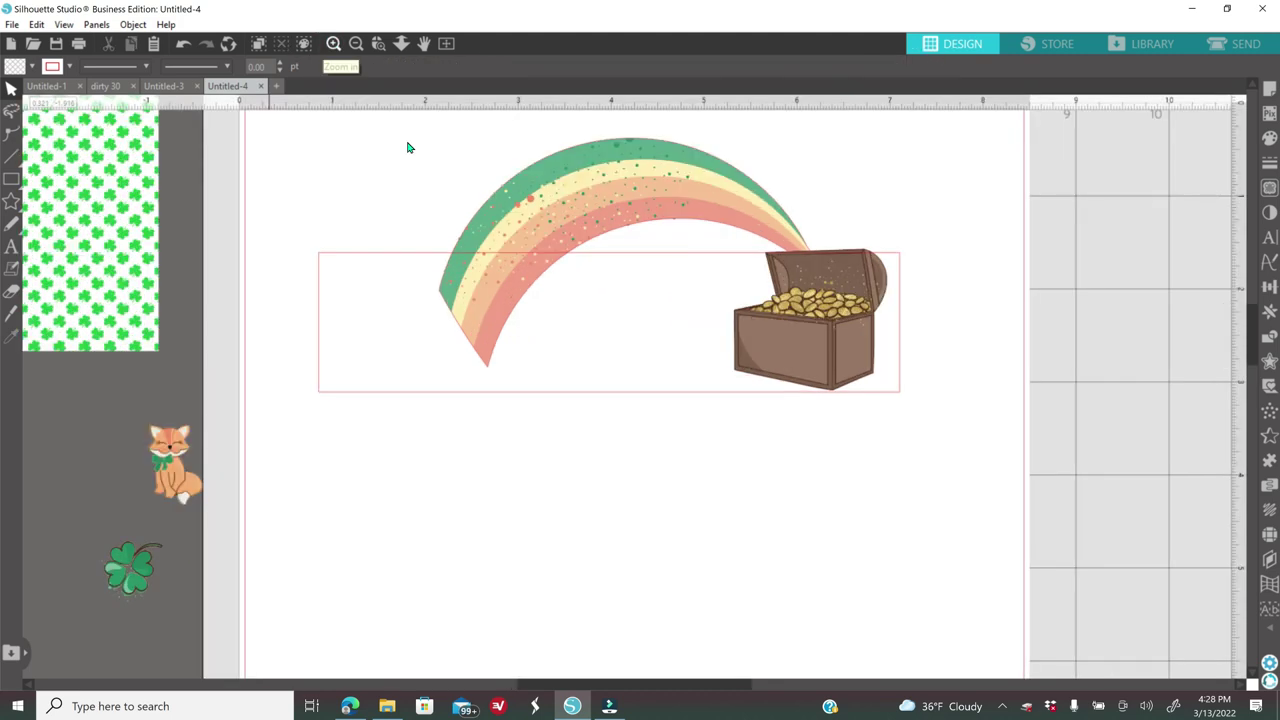
click(606, 207)
right_click(606, 207)
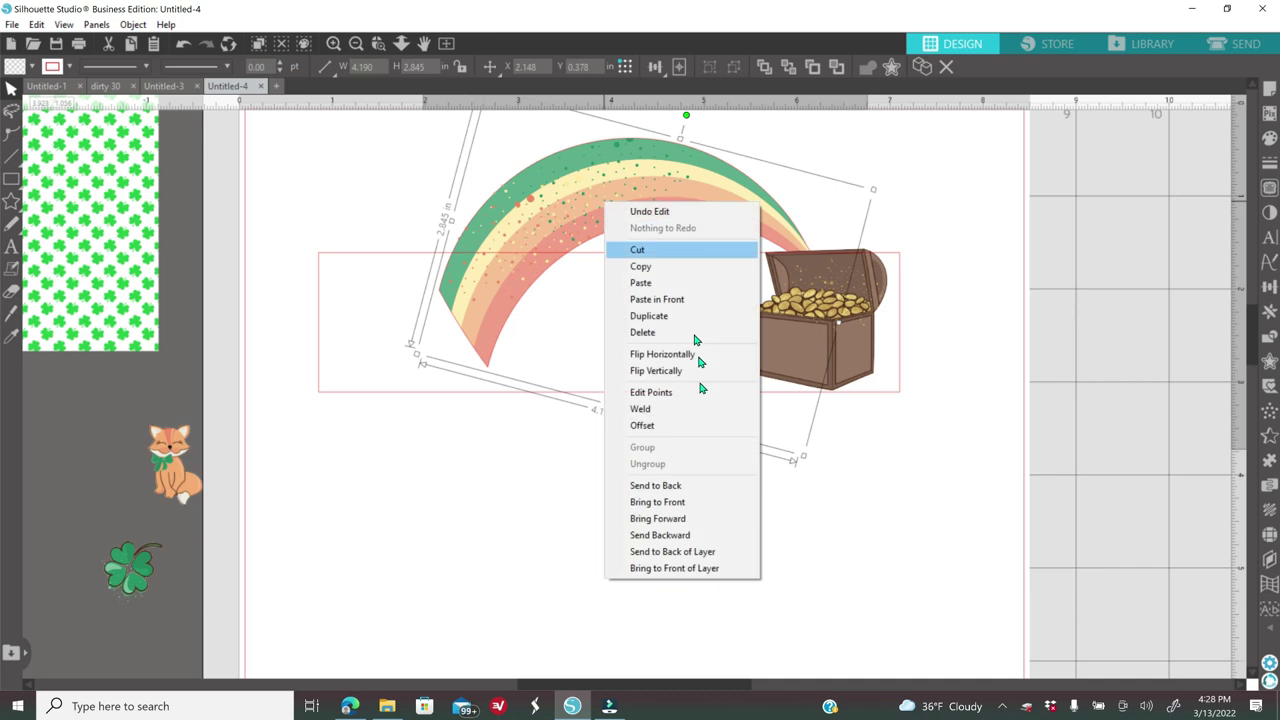
click(697, 506)
Bring the treasure chest to the front so that it covers the rainbow's end, and deselect it
click(826, 371)
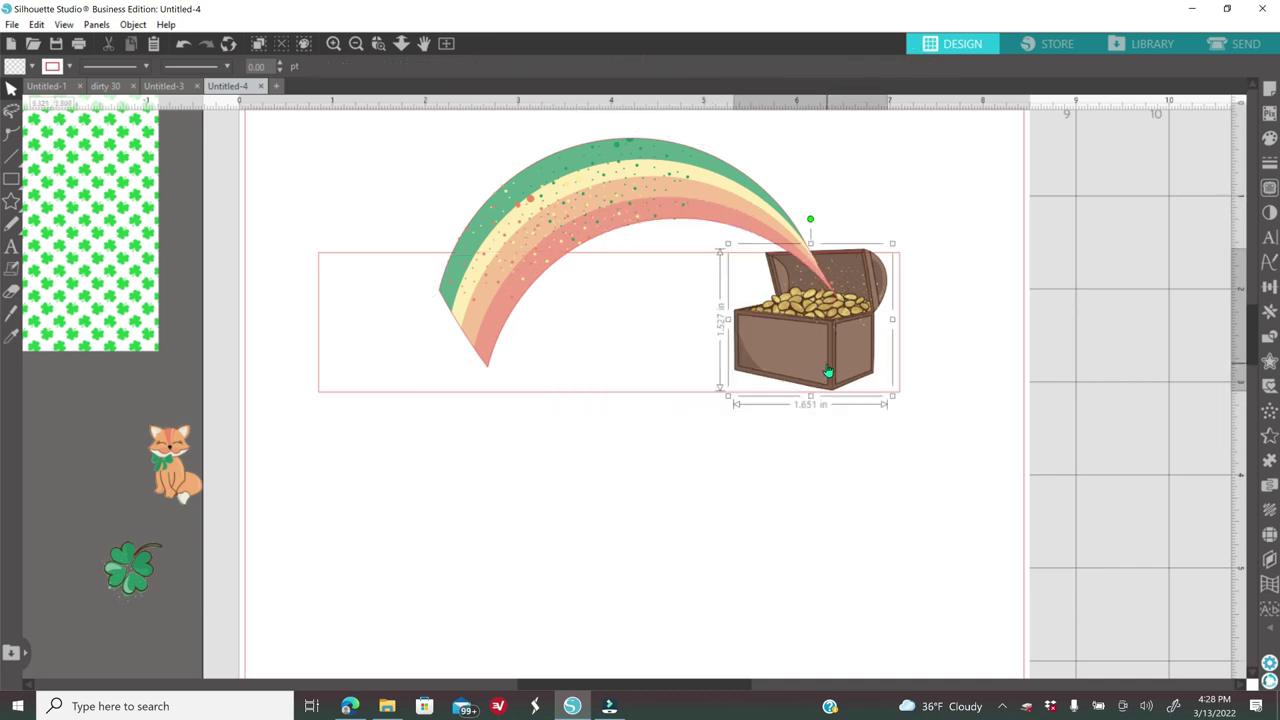
right_click(826, 372)
click(880, 613)
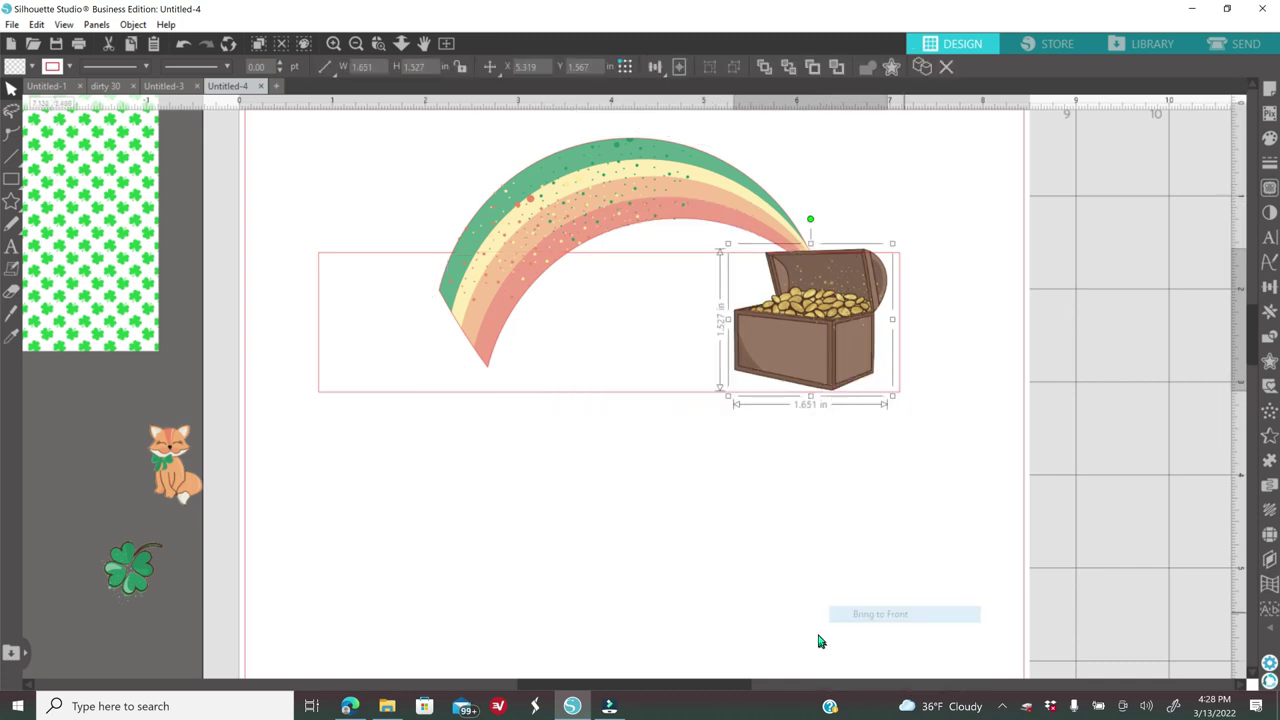
click(845, 500)
click(805, 350)
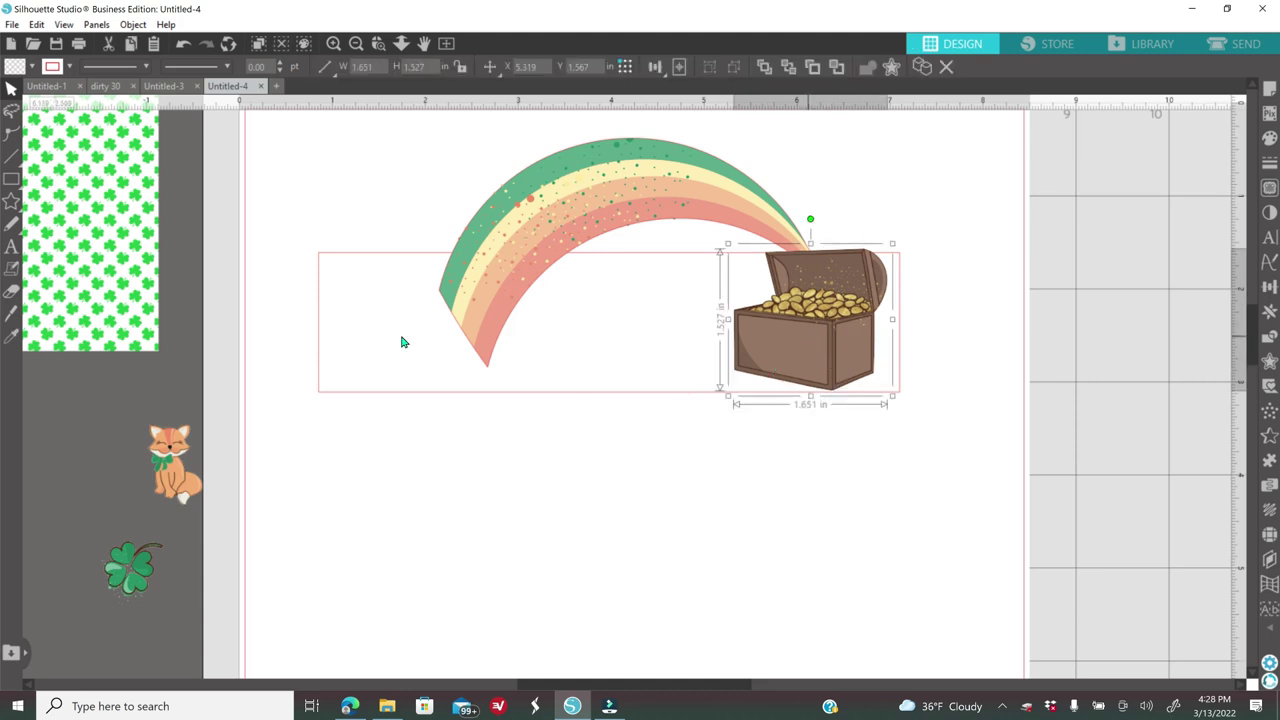
click(509, 654)
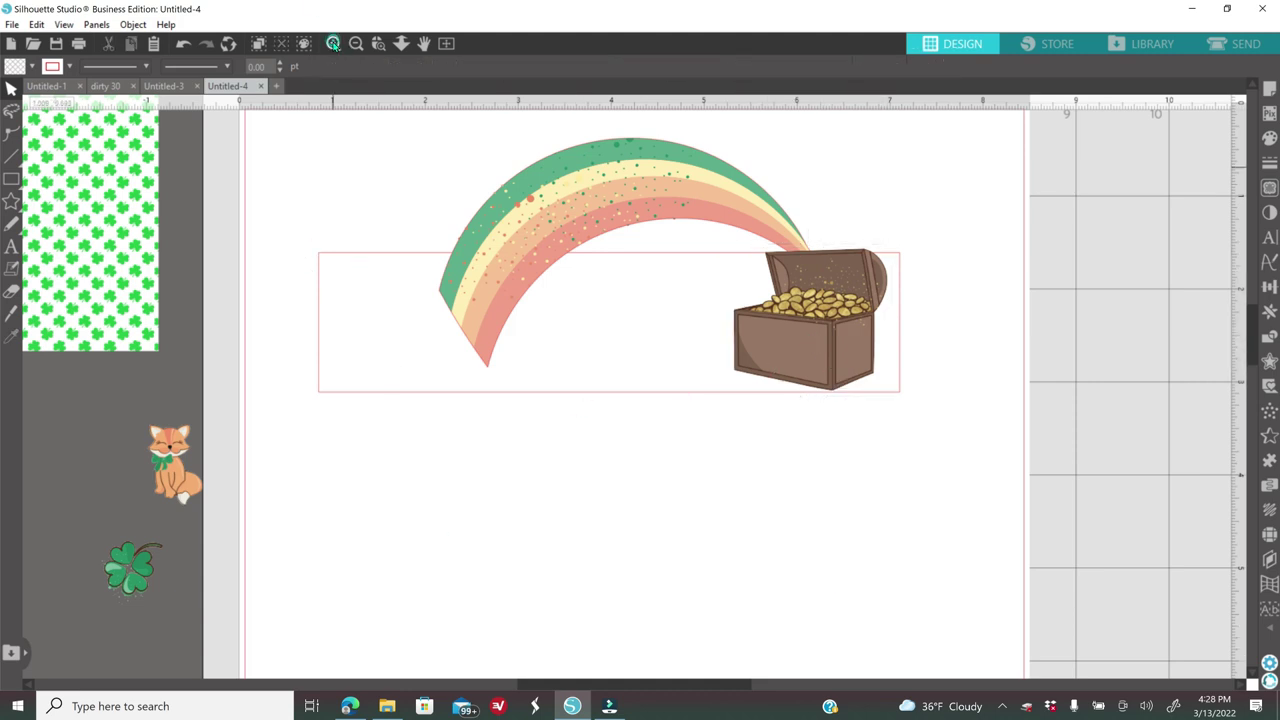
Place the leprechaun girl at the rainbow's left end, on the rectangle's bottom edge, and bring her to the front
click(333, 43)
click(355, 43)
drag(195, 520, 500, 335)
right_click(441, 494)
click(522, 420)
Place the fox beside the leprechaun girl's feet, in front of the rainbow's left end, and bring it to the front
click(333, 43)
scroll(333, 535, up, 2)
drag(175, 553, 512, 462)
right_click(547, 553)
click(632, 476)
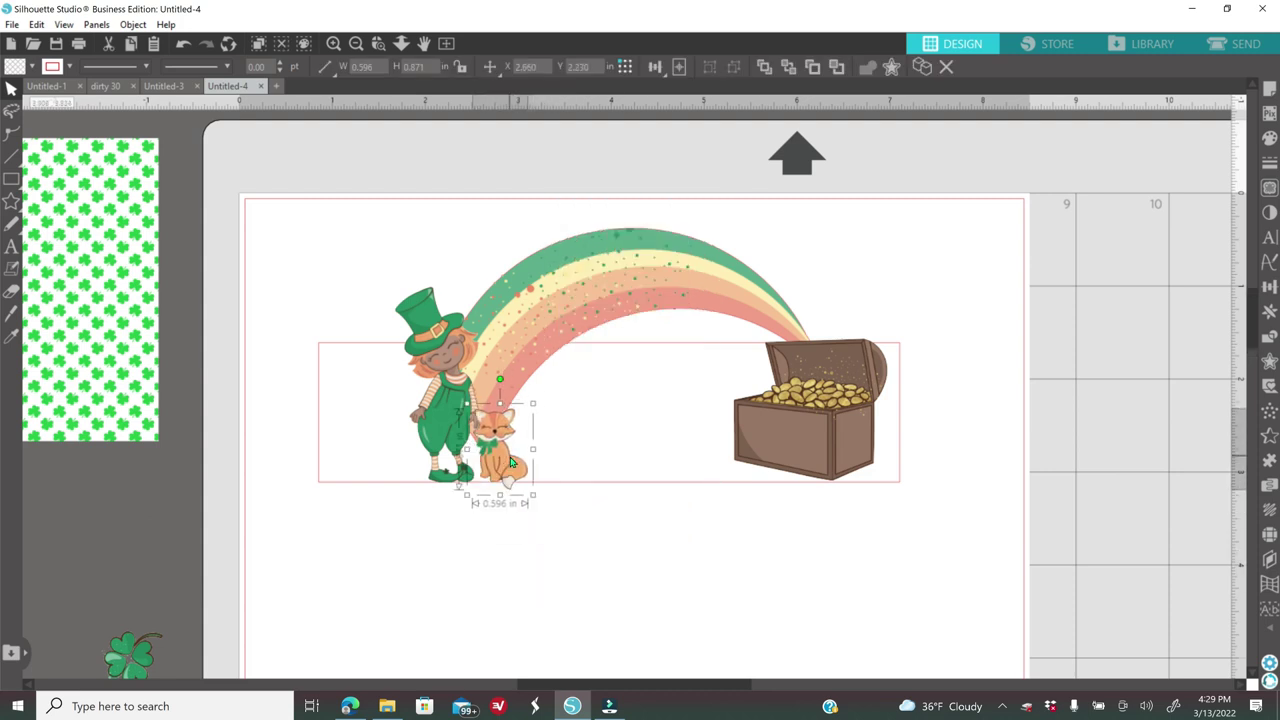
Bring the leprechaun girl in front of the fox and shift the fox slightly closer to her, under her hand
click(335, 43)
drag(601, 688, 526, 688)
right_click(444, 440)
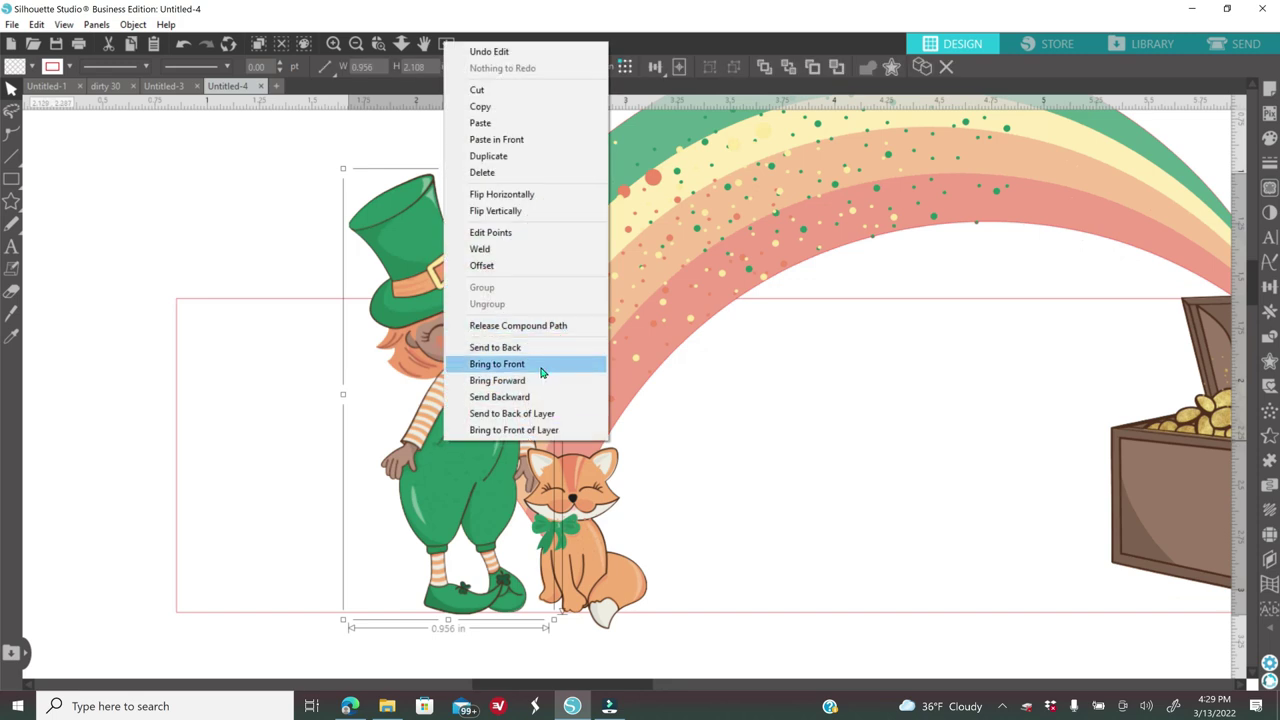
click(541, 367)
drag(591, 551, 579, 560)
click(355, 43)
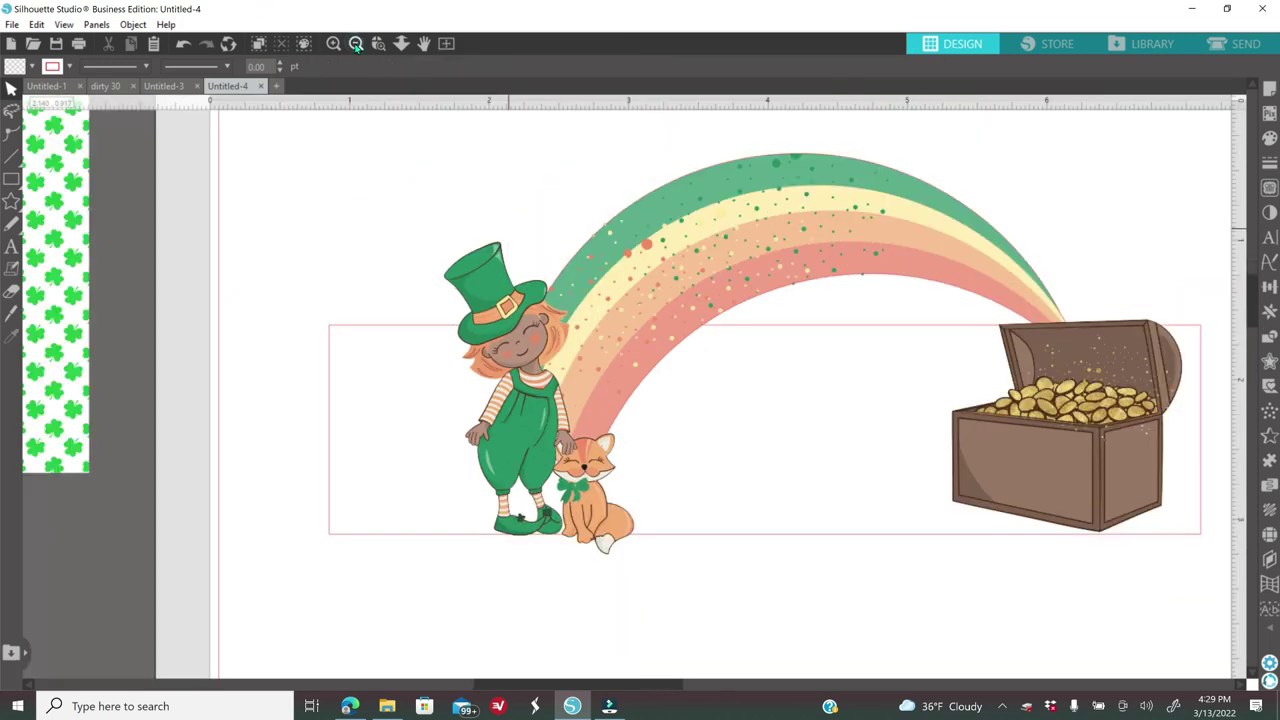
Place the glittery clover under the leprechaun girl's free hand, with its stem meeting her fingers, and deselect it
click(355, 43)
drag(525, 410, 524, 412)
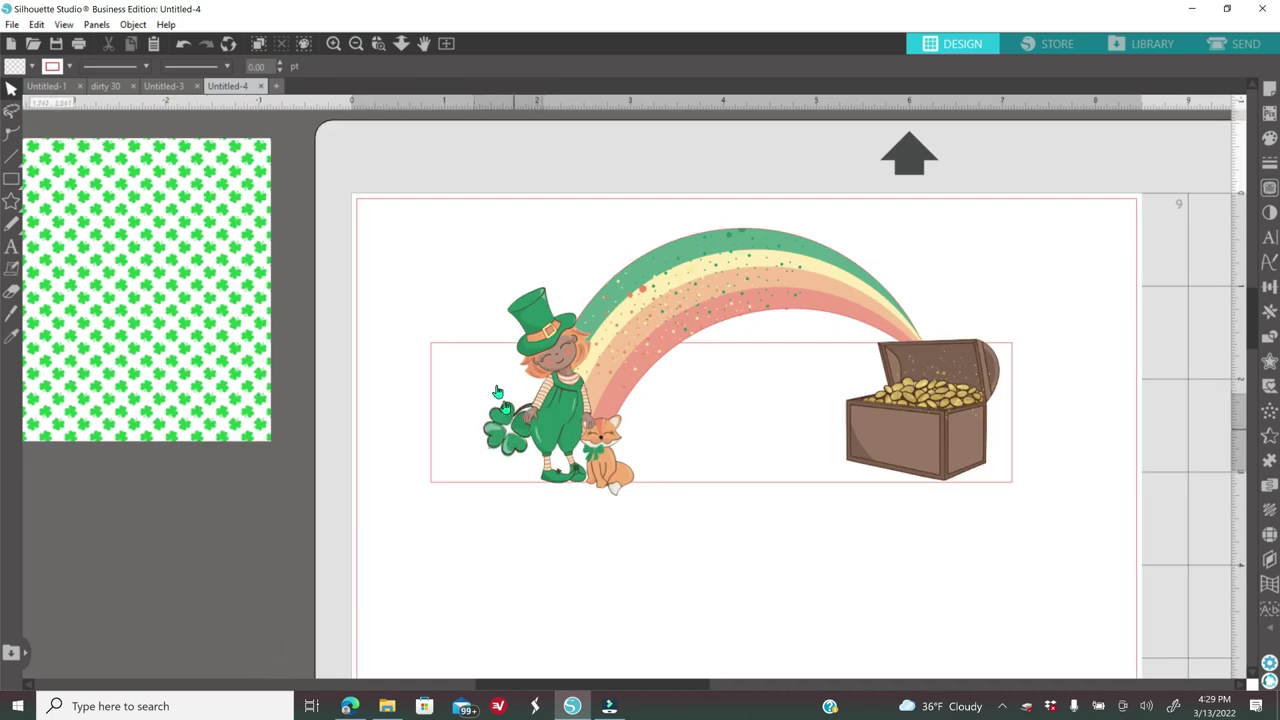
click(333, 43)
click(333, 43)
drag(385, 497, 383, 522)
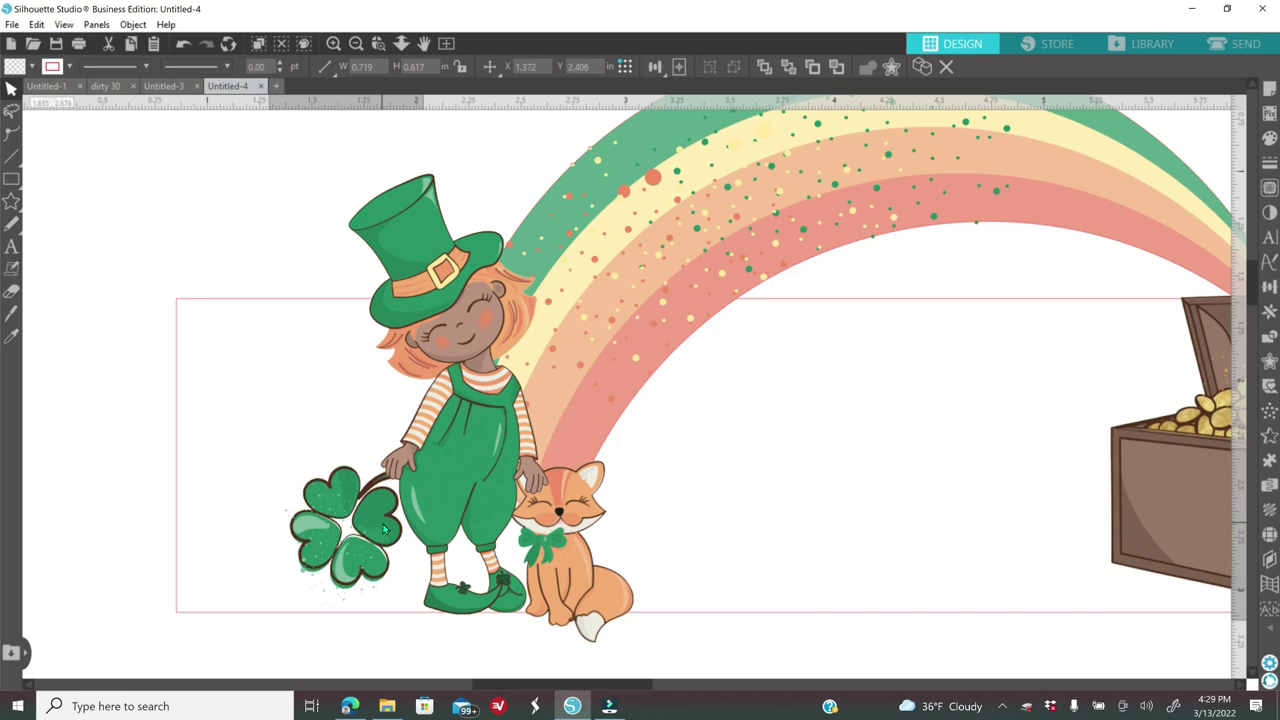
click(297, 229)
Move the shamrock pattern square up and closer to the page, clear of the design
click(355, 43)
drag(531, 688, 566, 688)
click(357, 43)
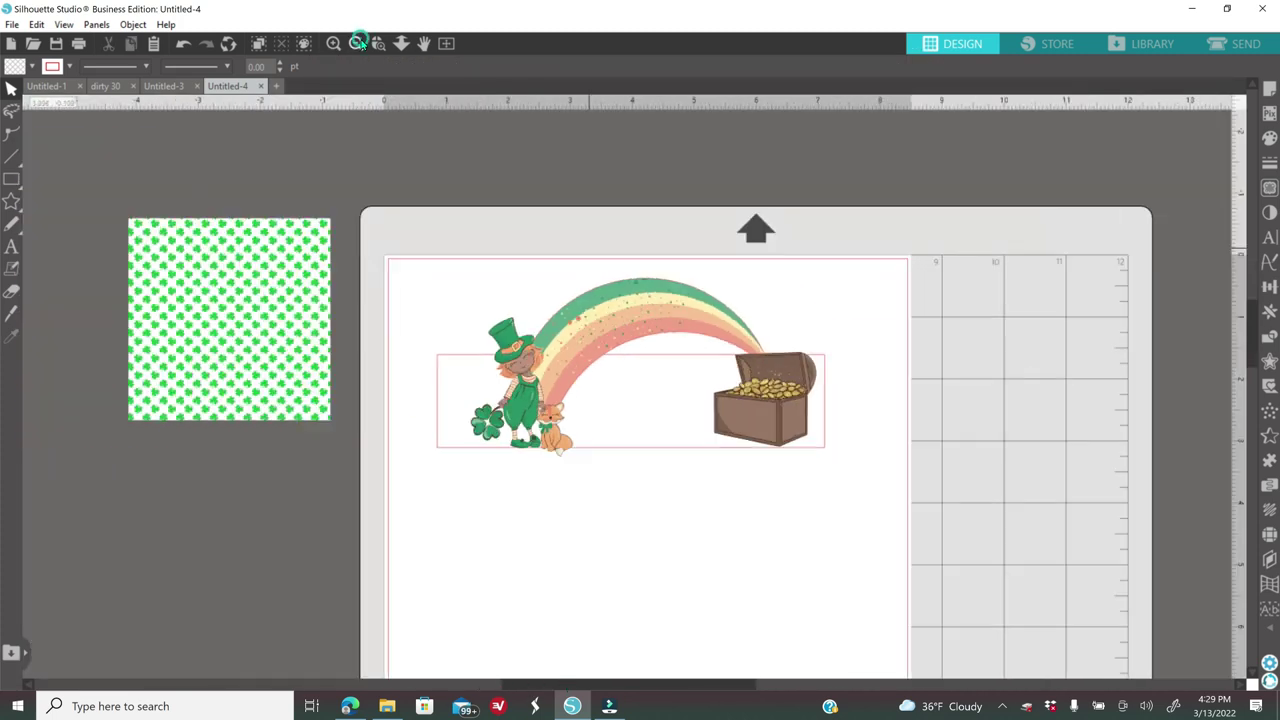
click(357, 43)
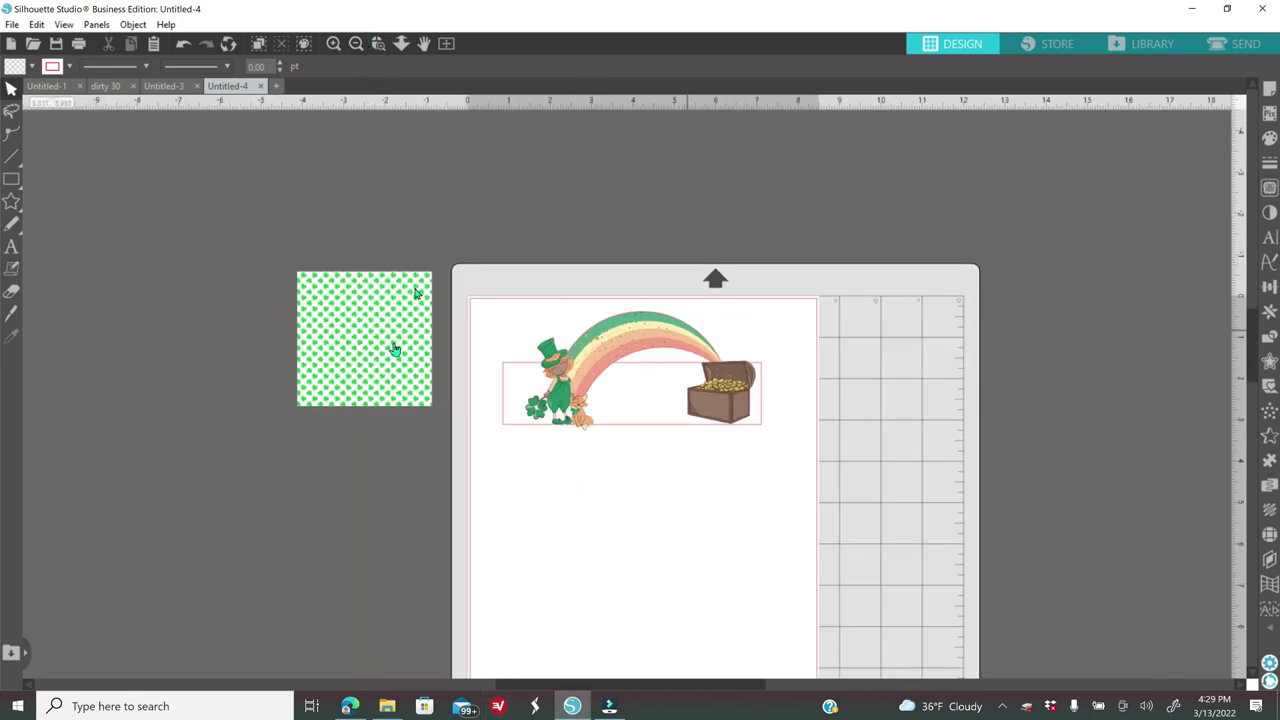
drag(406, 287, 450, 221)
Import the rainbow image 4 from the St patricks > PNG folder on the USB drive into the workspace
click(387, 706)
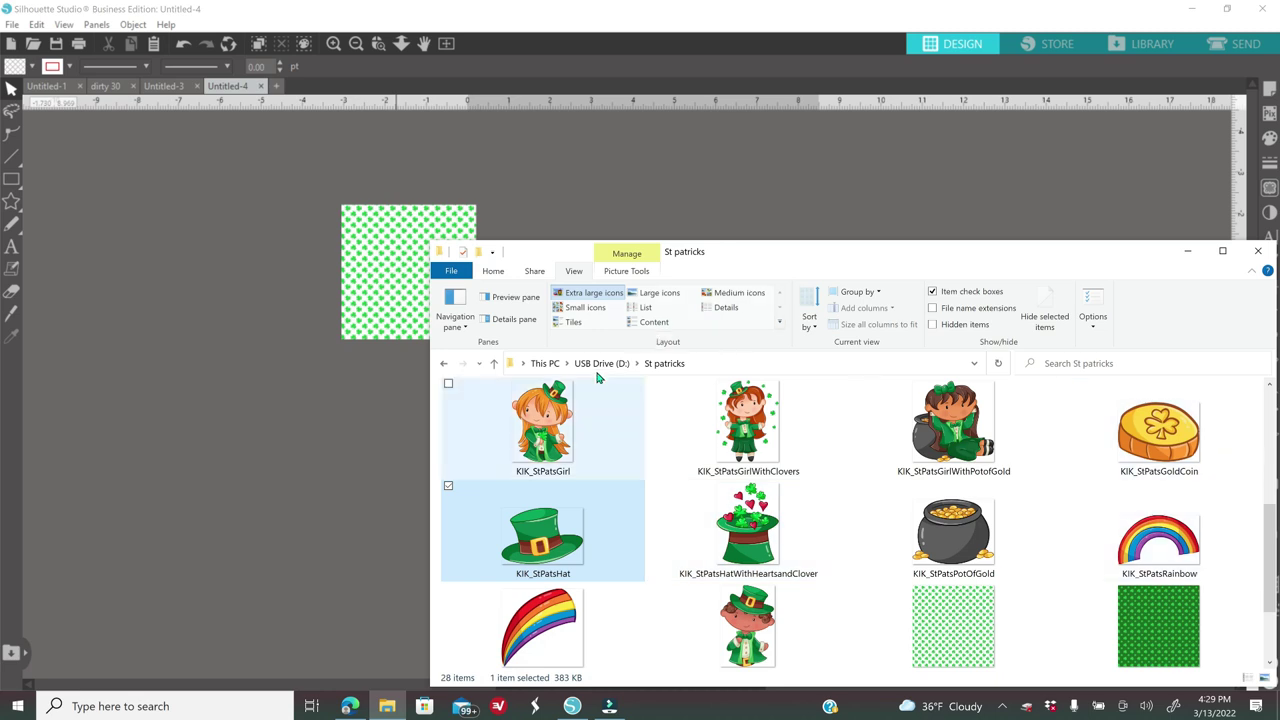
click(653, 366)
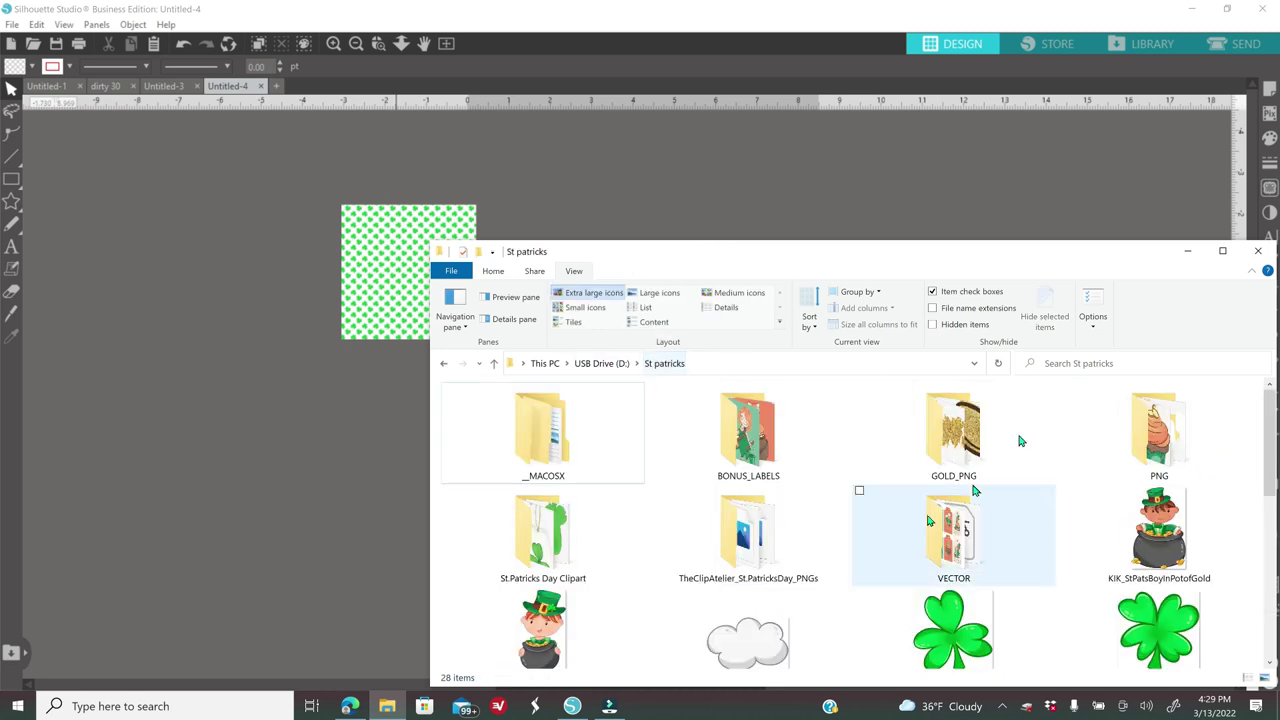
double_click(1147, 441)
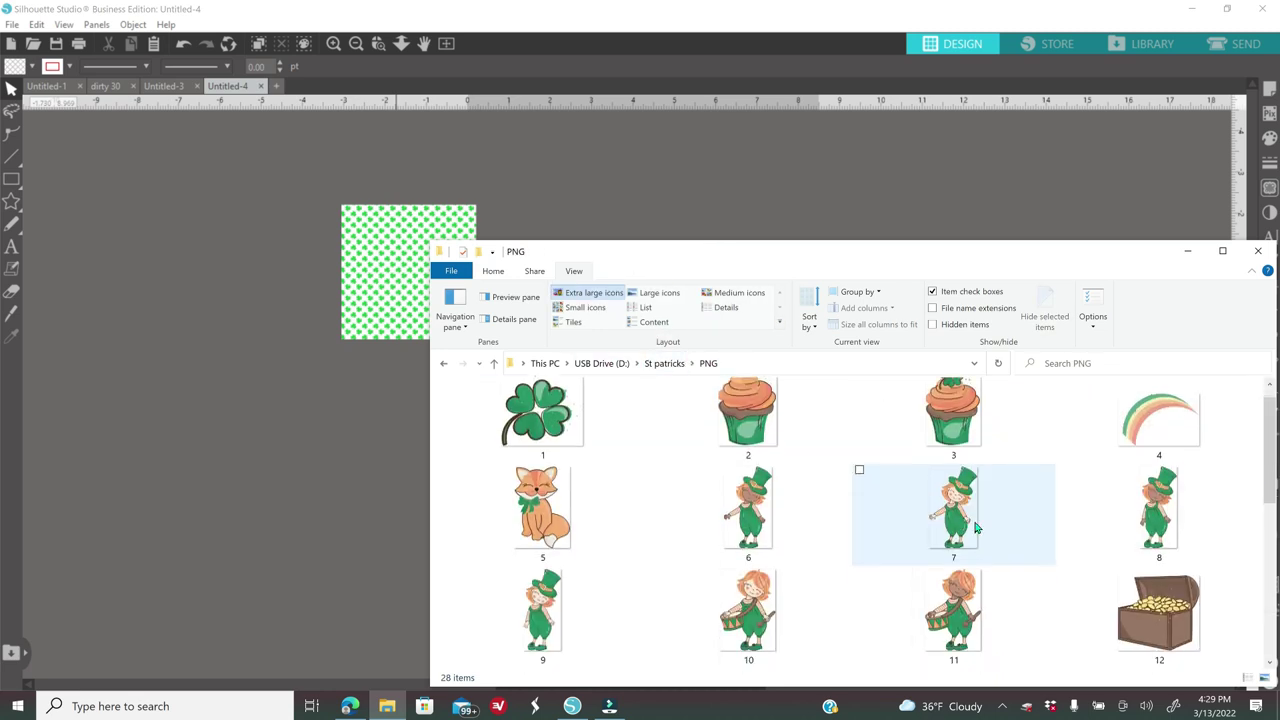
click(1165, 430)
drag(1117, 458, 314, 504)
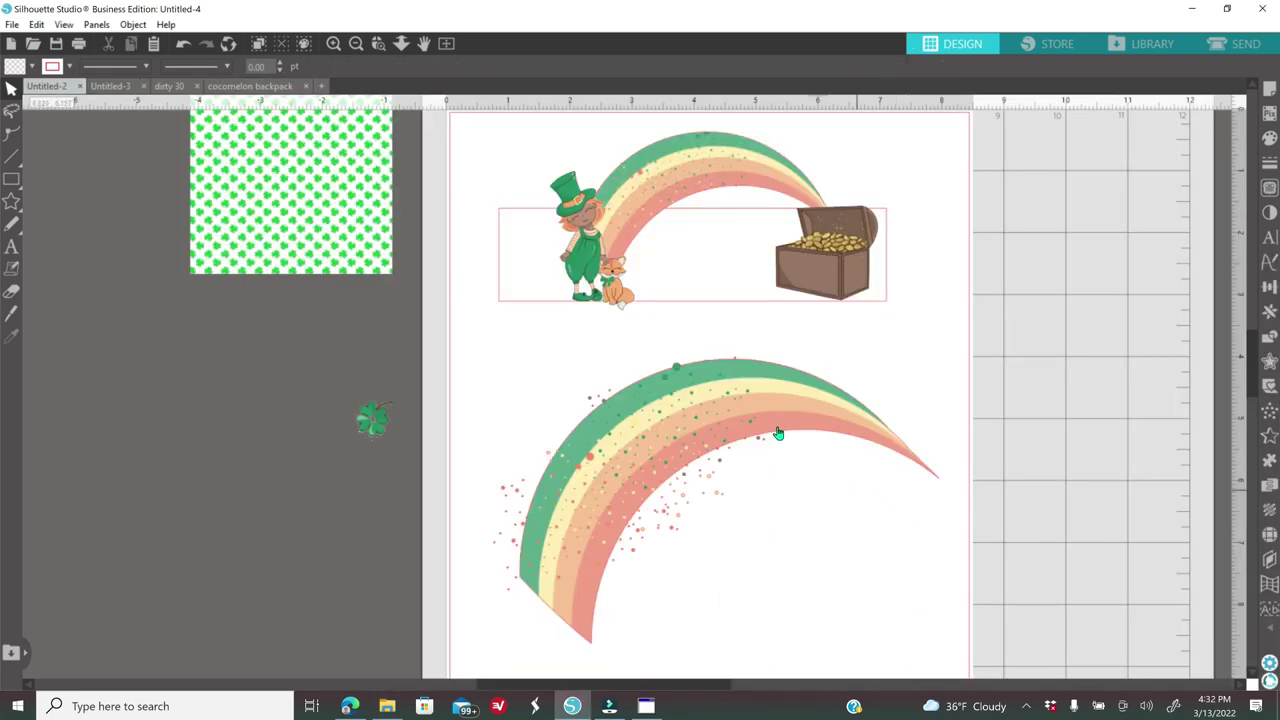
Shift the large rainbow slightly on the page and set the Eraser size to 0.039 in
mouse_move(778, 433)
mouse_down()
mouse_move(760, 480)
mouse_move(737, 451)
mouse_move(763, 426)
mouse_up()
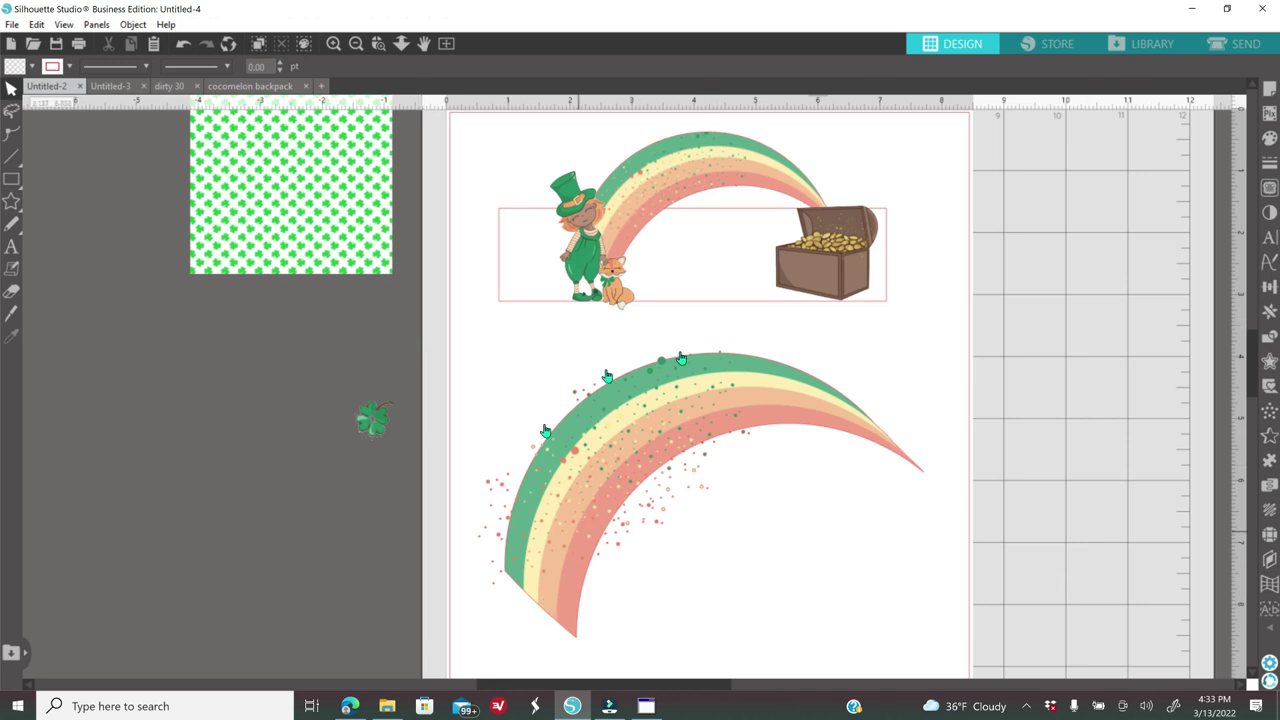
click(11, 292)
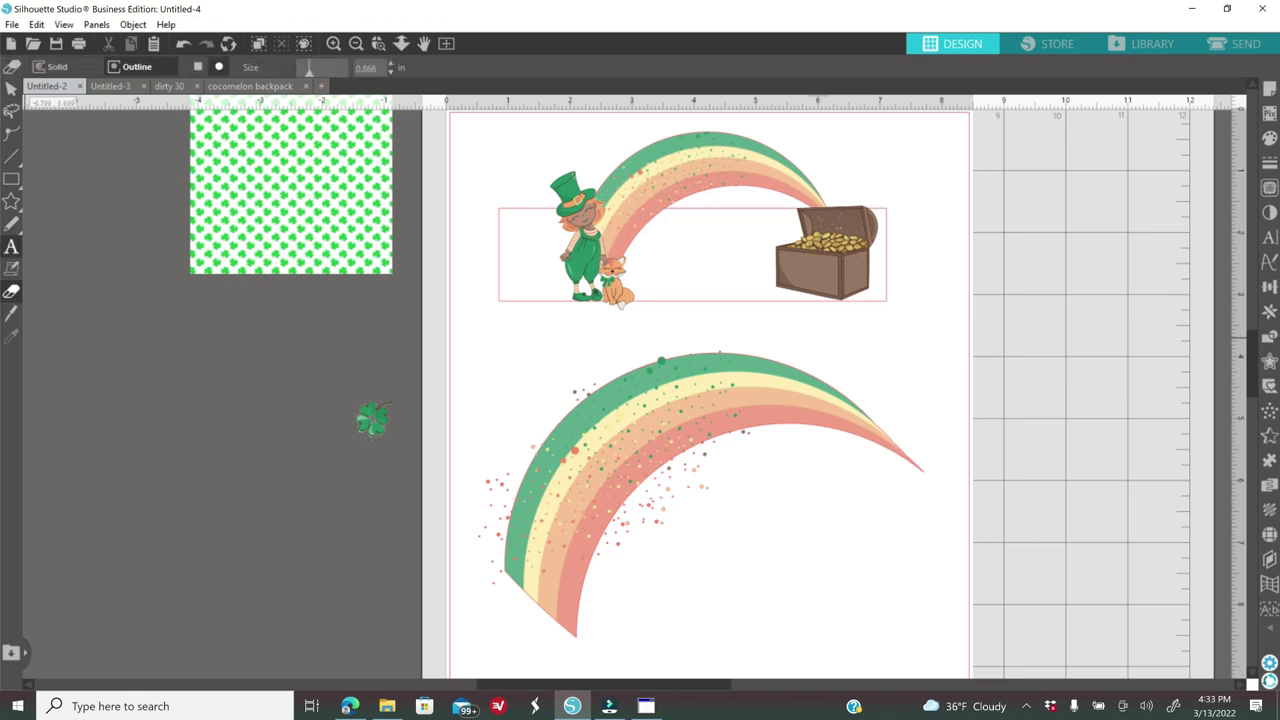
drag(303, 69, 298, 69)
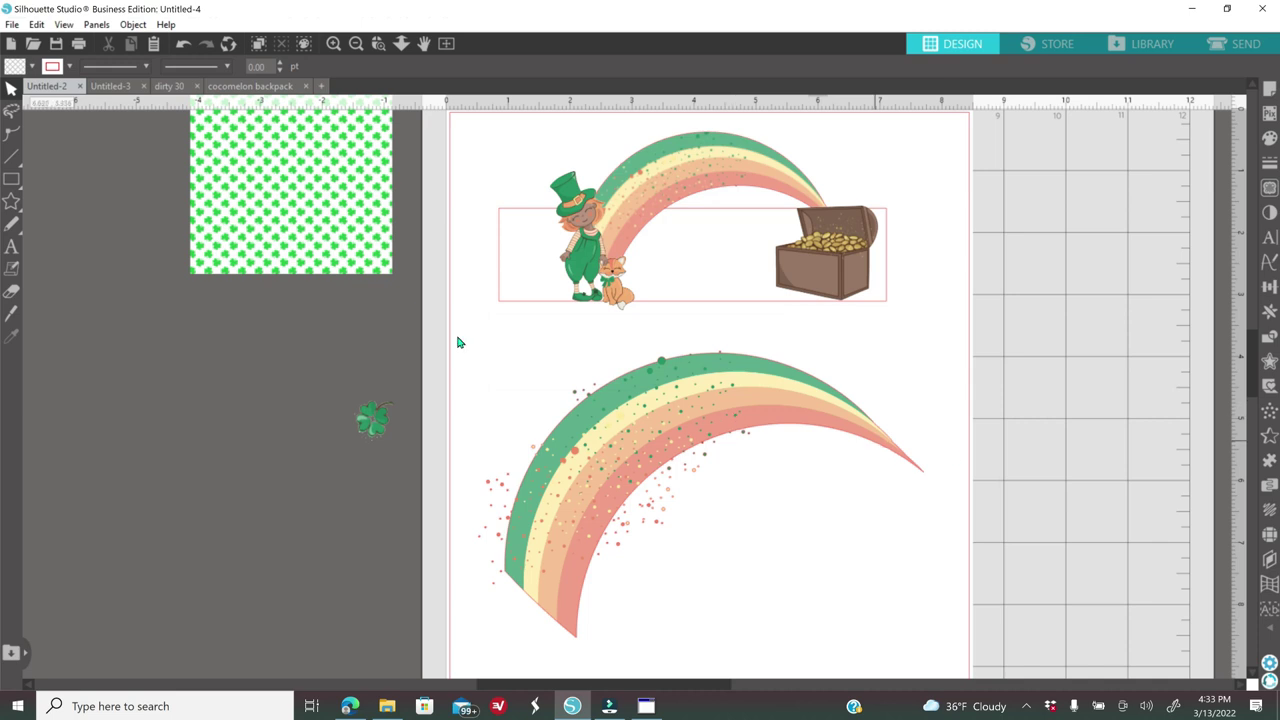
Delete the loose dots around the large rainbow, moving the rainbow aside to isolate them and returning it to the page
drag(806, 438, 488, 455)
drag(401, 432, 842, 650)
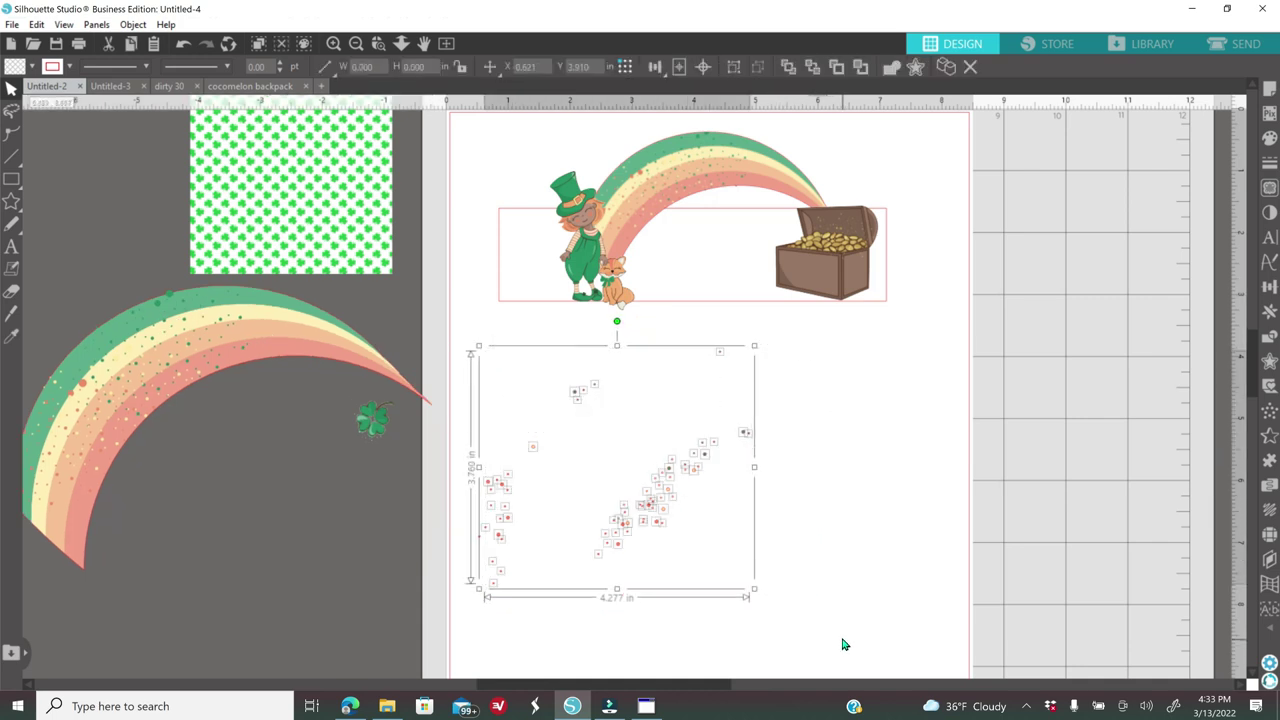
key(Delete)
drag(296, 312, 1021, 335)
drag(443, 443, 629, 634)
key(Delete)
drag(780, 462, 553, 520)
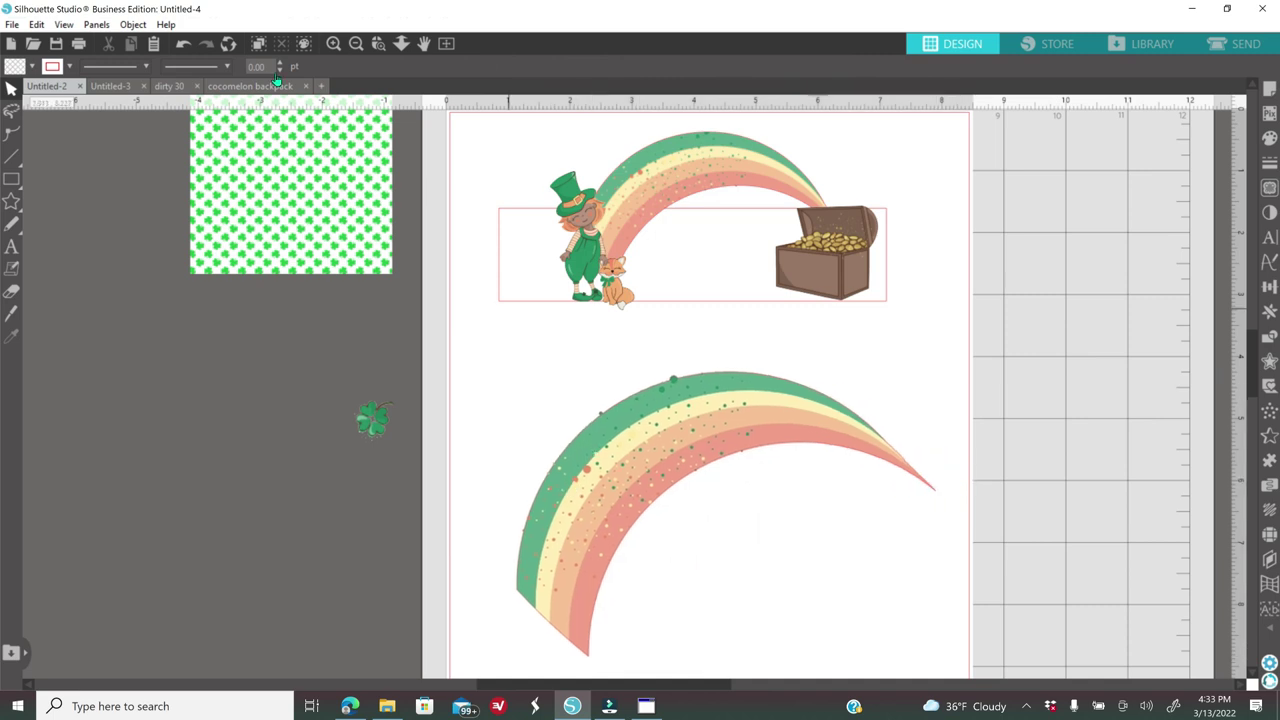
Erase the part of the large green dot that sticks out above the large rainbow's upper edge
click(335, 46)
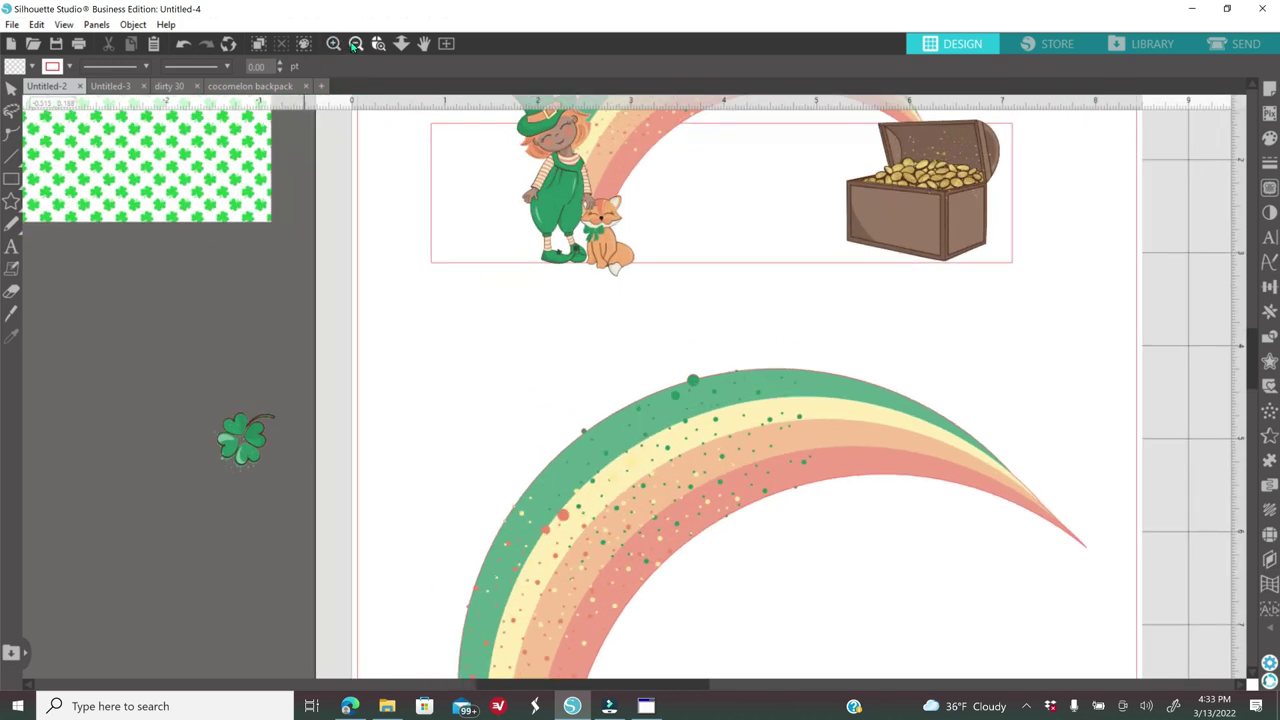
click(355, 44)
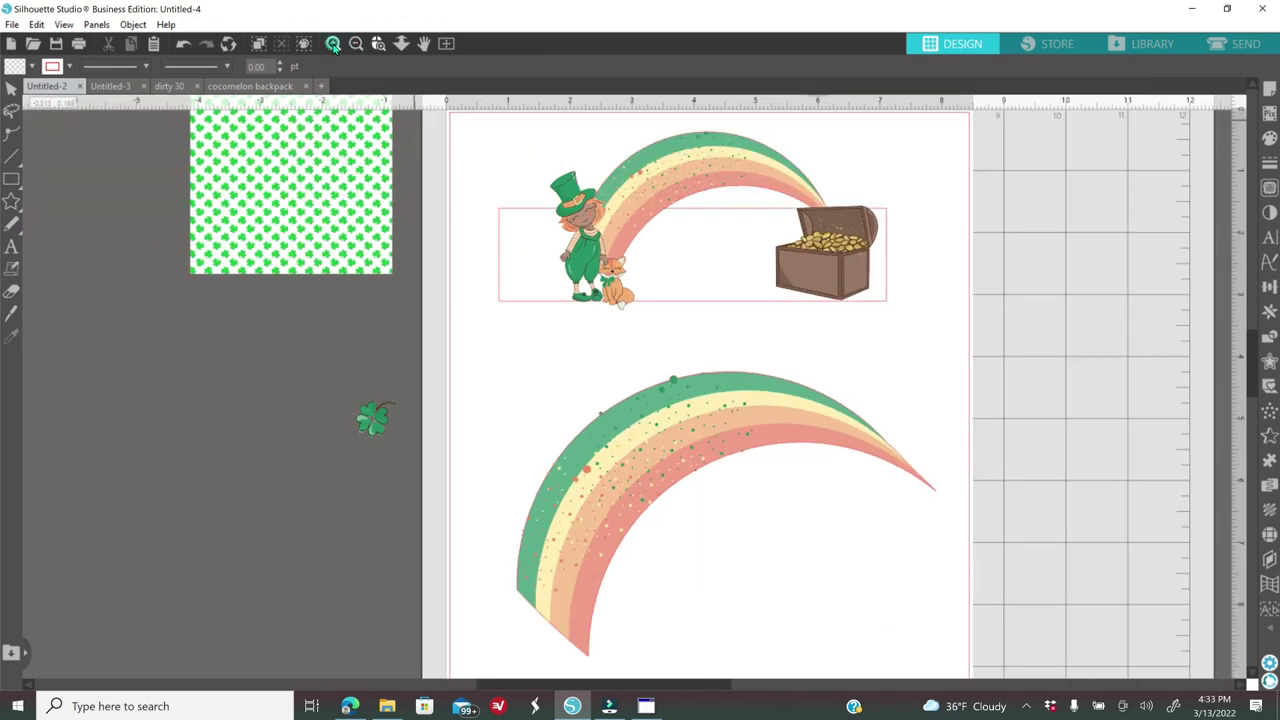
click(649, 438)
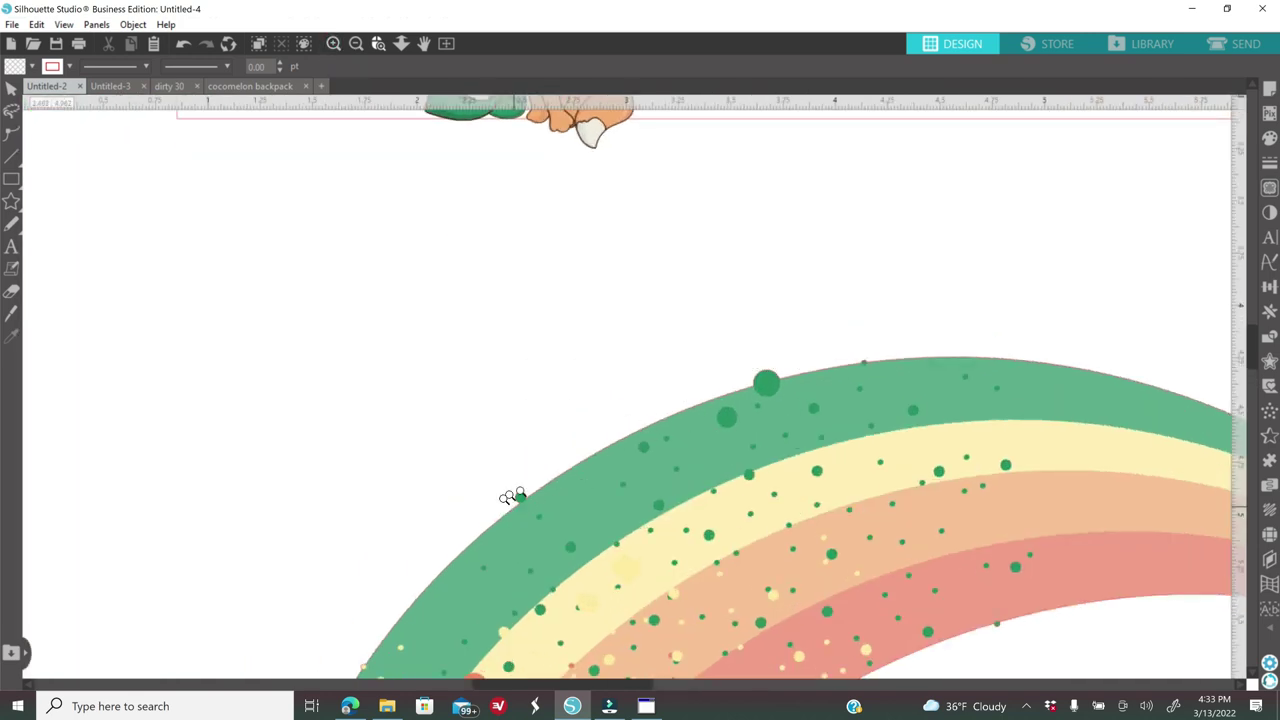
scroll(858, 476, up, 3)
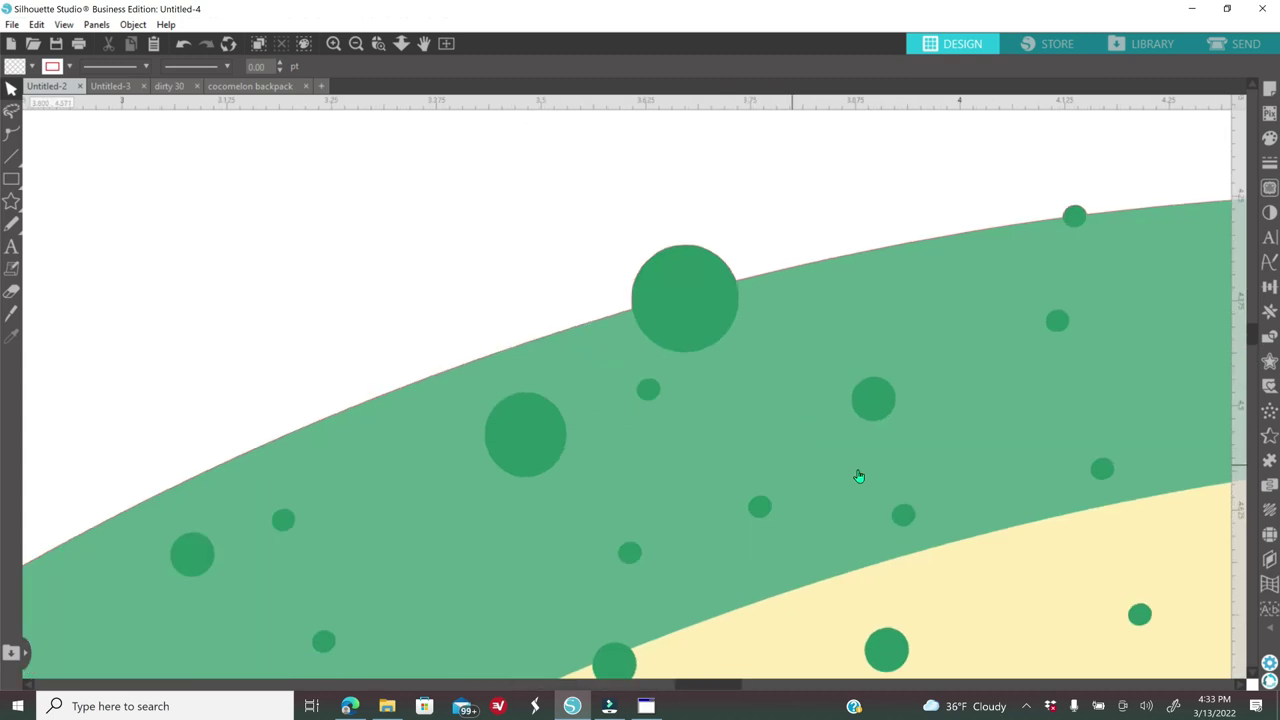
click(11, 291)
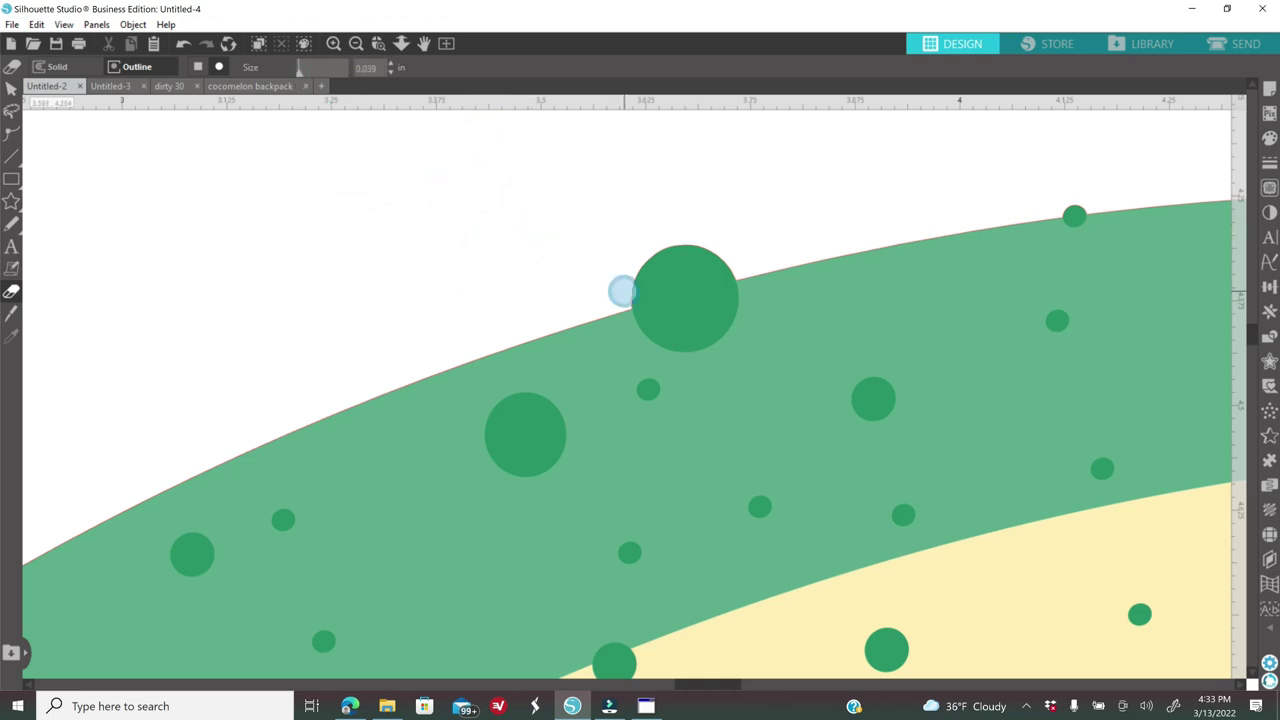
mouse_move(626, 277)
mouse_down()
mouse_move(685, 250)
mouse_move(731, 243)
mouse_move(737, 254)
mouse_move(608, 281)
mouse_move(609, 297)
mouse_move(760, 250)
mouse_up()
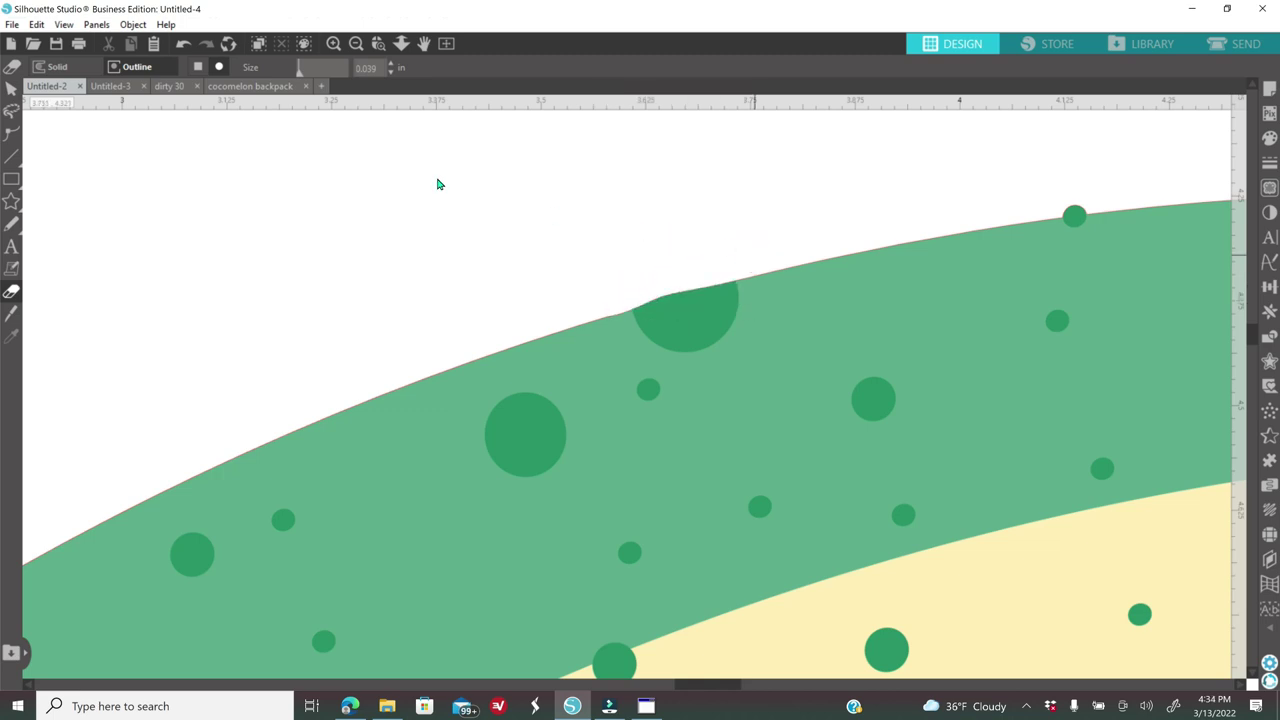
click(1073, 205)
key(v)
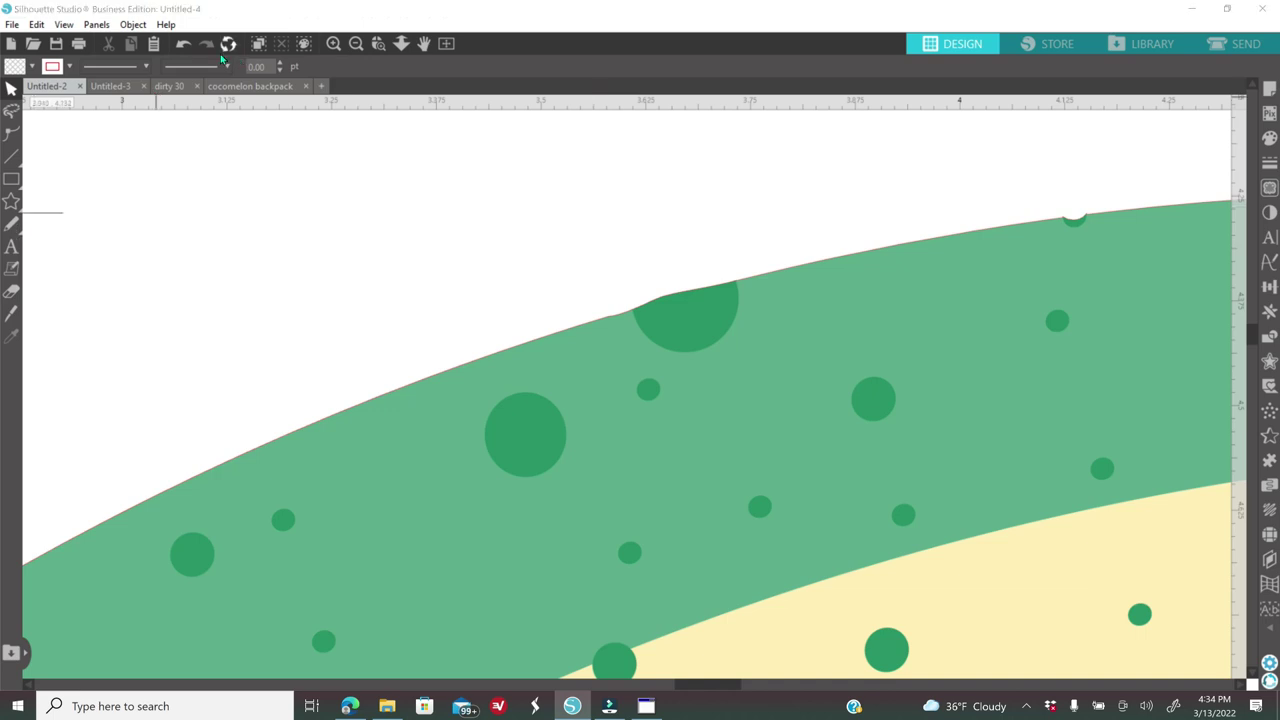
click(182, 43)
Erase the small green dot's protruding part along the large rainbow's upper edge with a short Eraser stroke
click(11, 291)
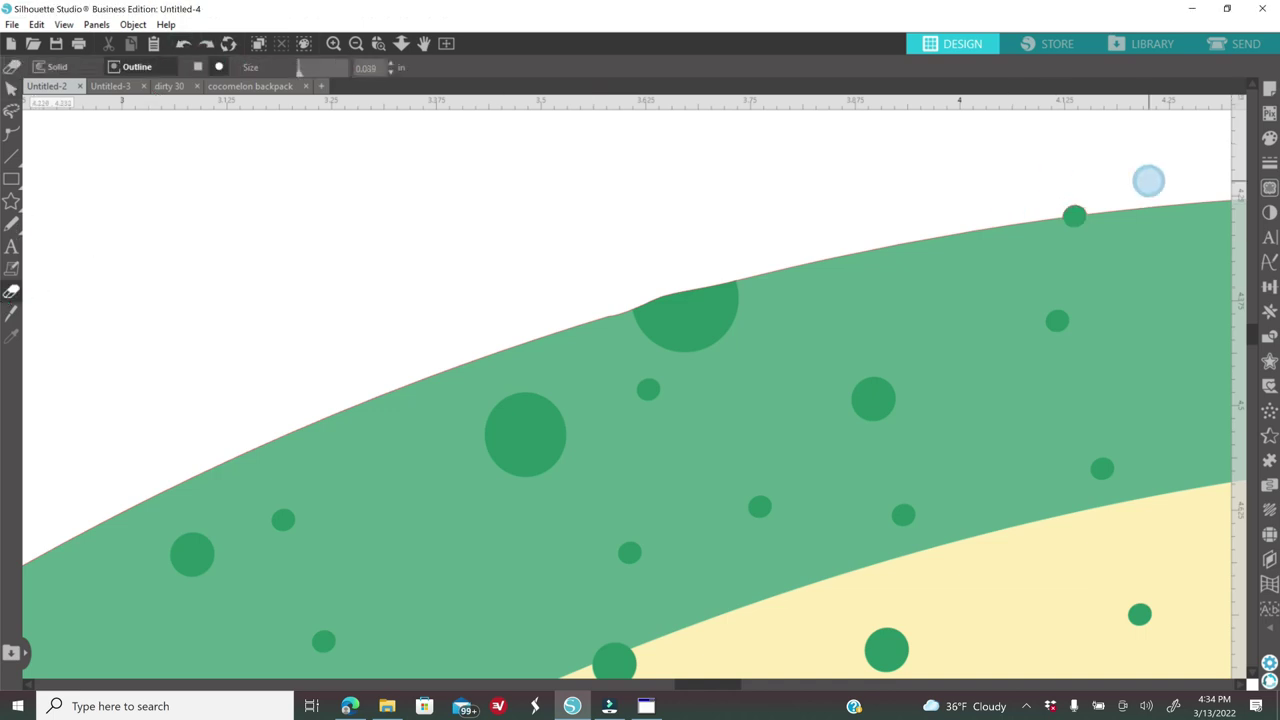
mouse_move(1060, 198)
mouse_down()
mouse_move(1080, 191)
mouse_move(1040, 203)
mouse_up()
key(Escape)
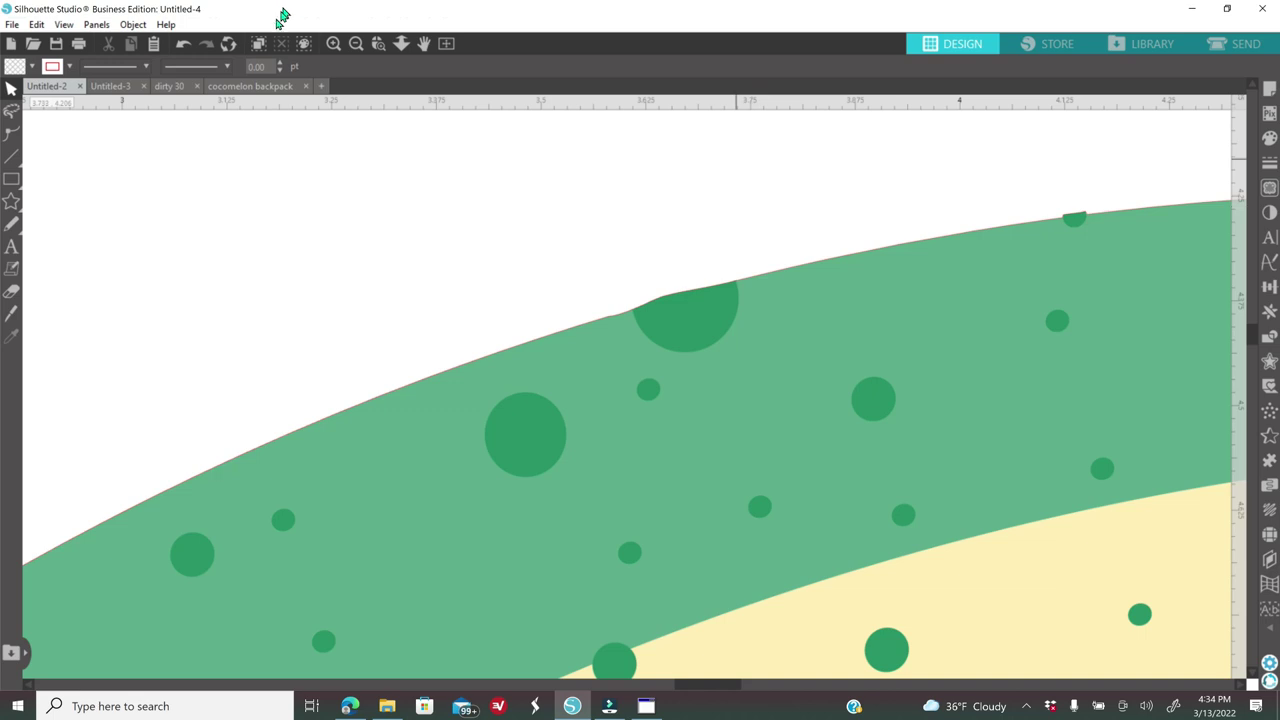
click(355, 43)
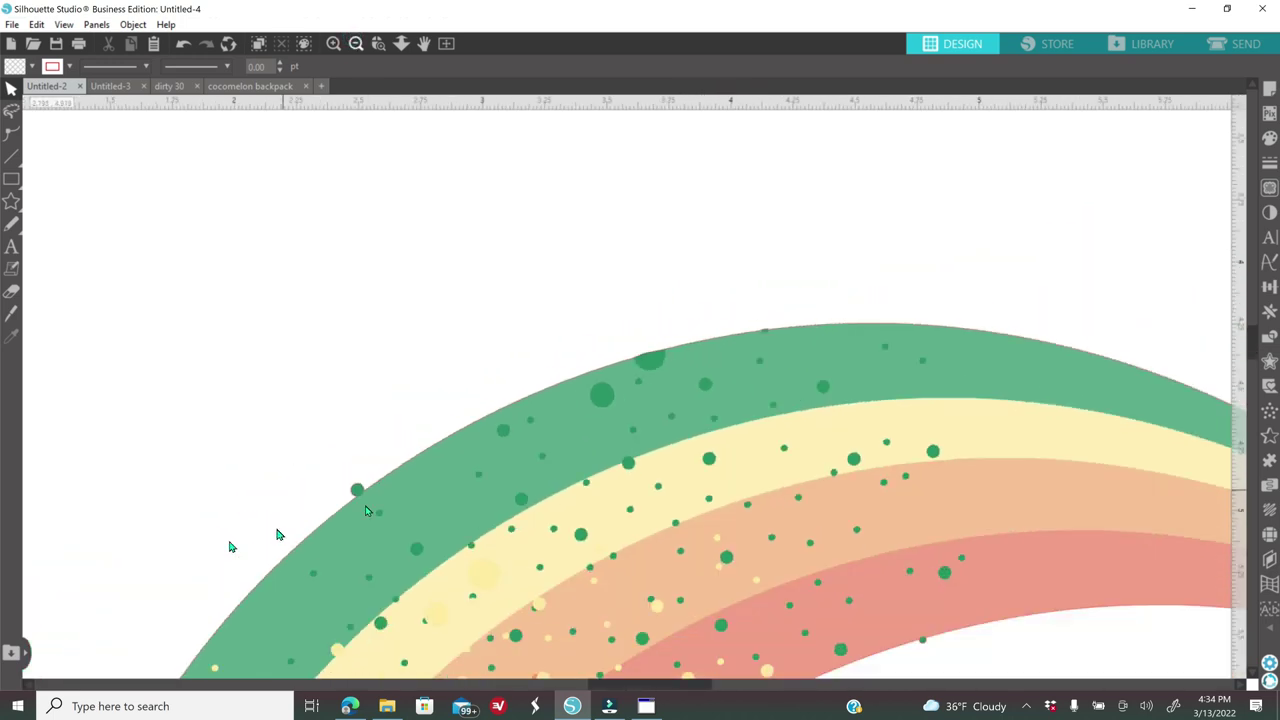
click(355, 43)
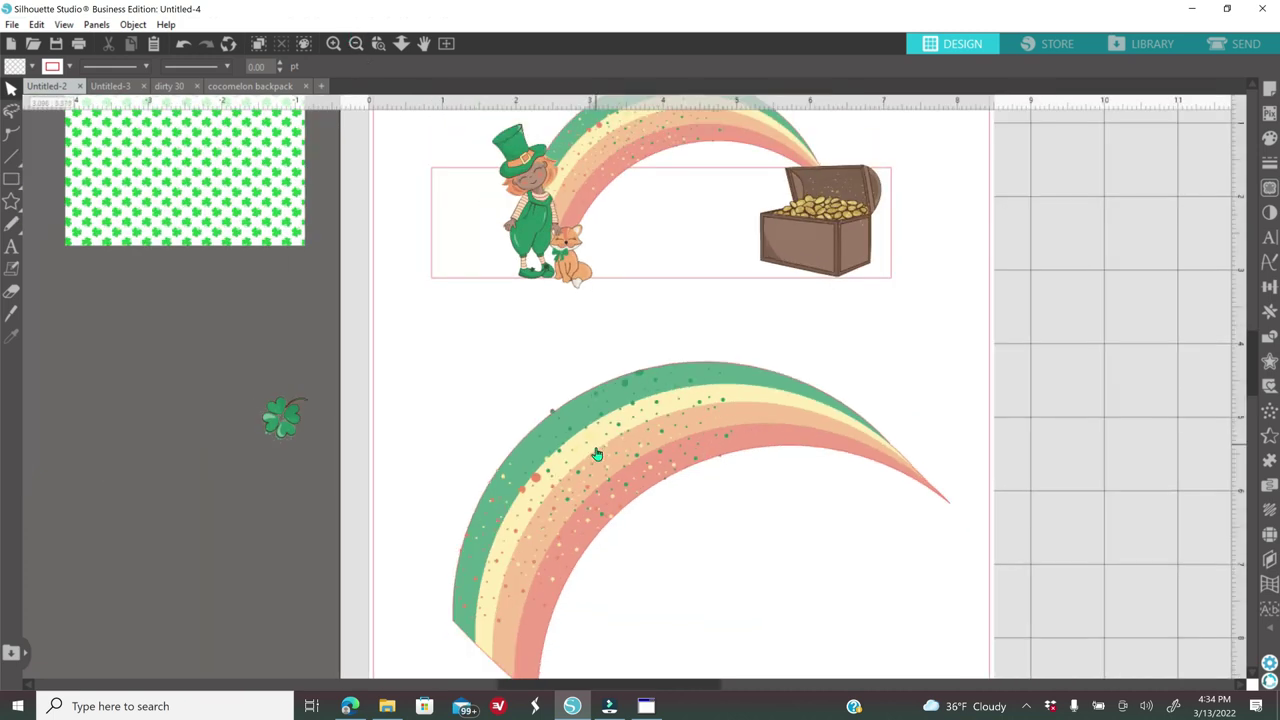
Delete the large rainbow below the bag topper design
click(597, 453)
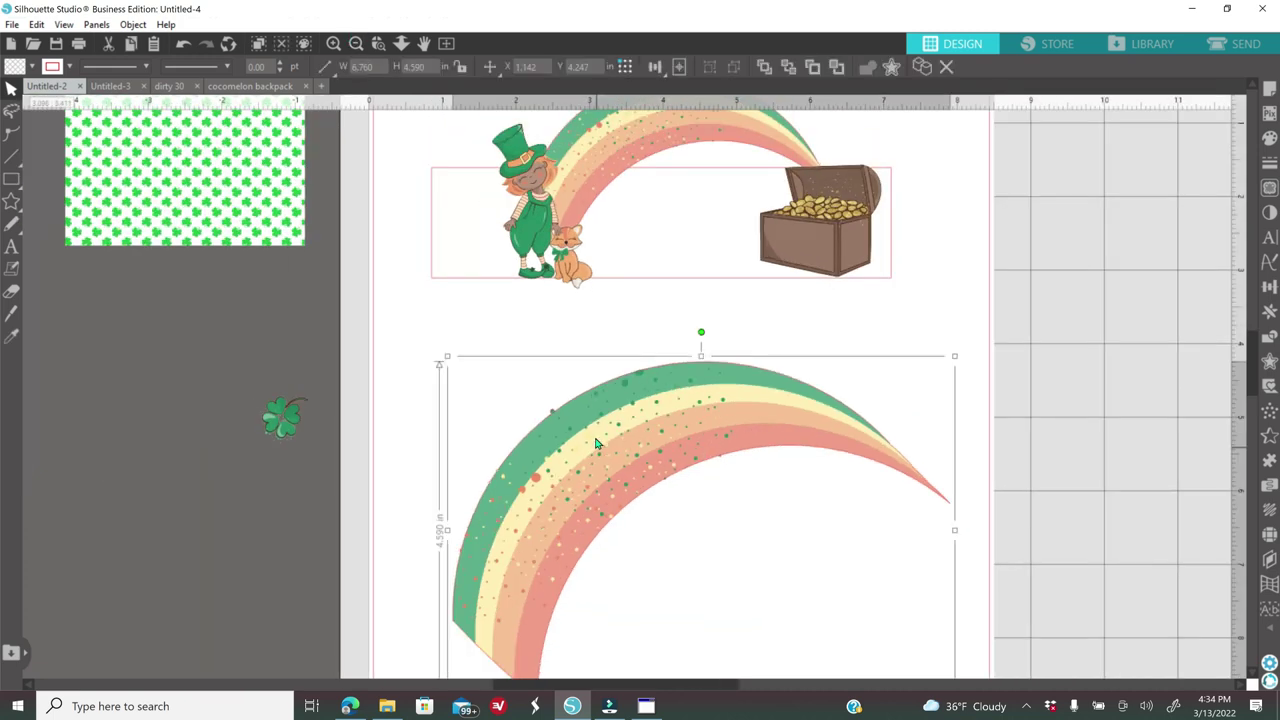
key(Delete)
scroll(571, 441, up, 2)
click(328, 45)
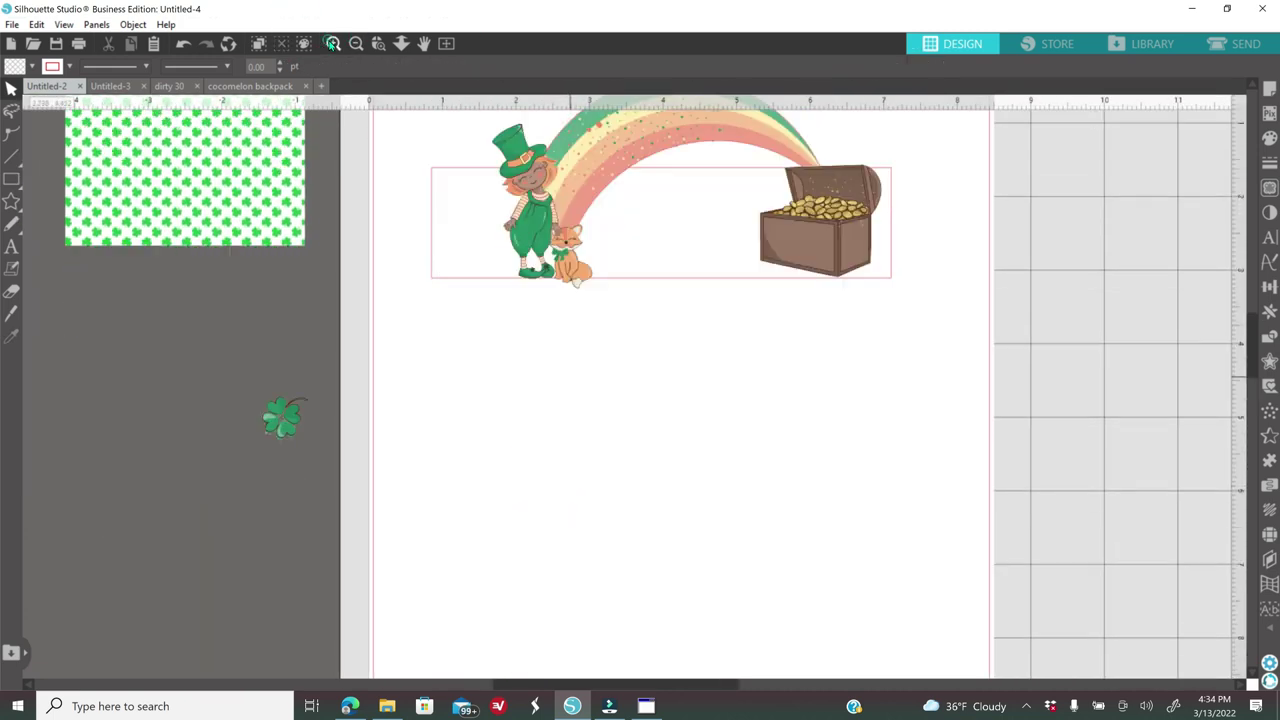
scroll(503, 600, up, 3)
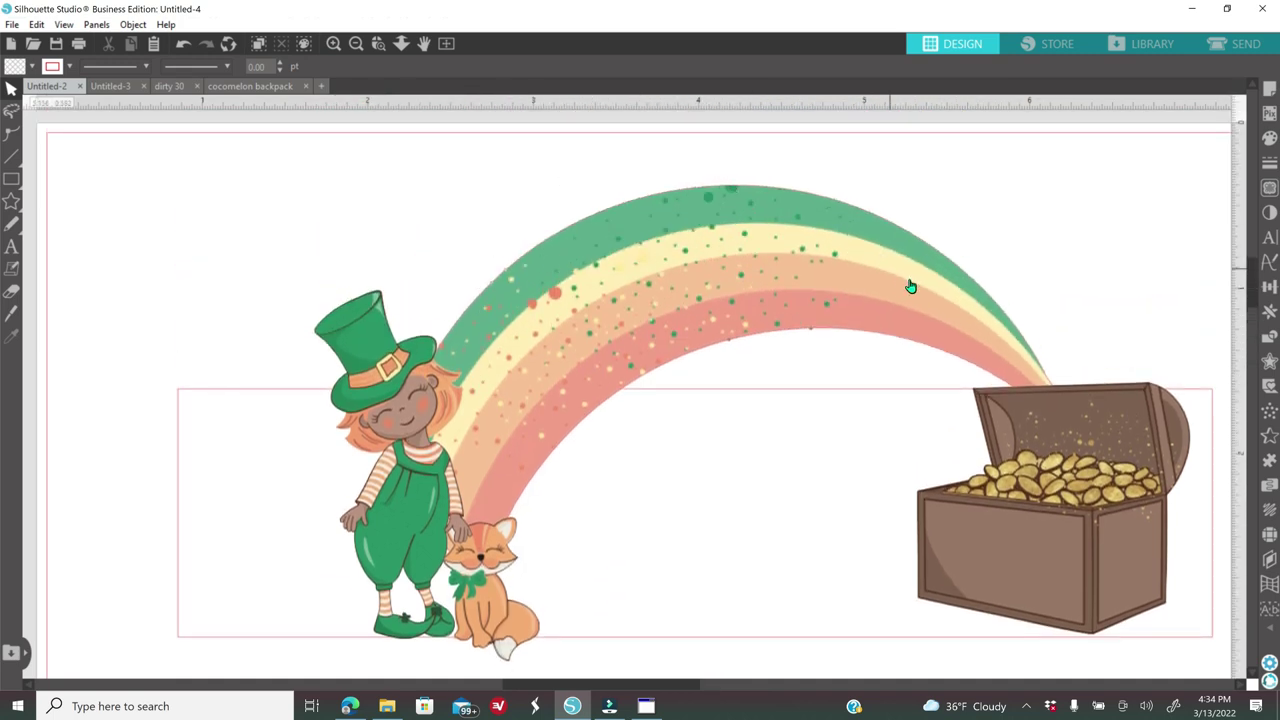
Move the clover from beside the page to the leprechaun girl's free hand and deselect it
click(355, 43)
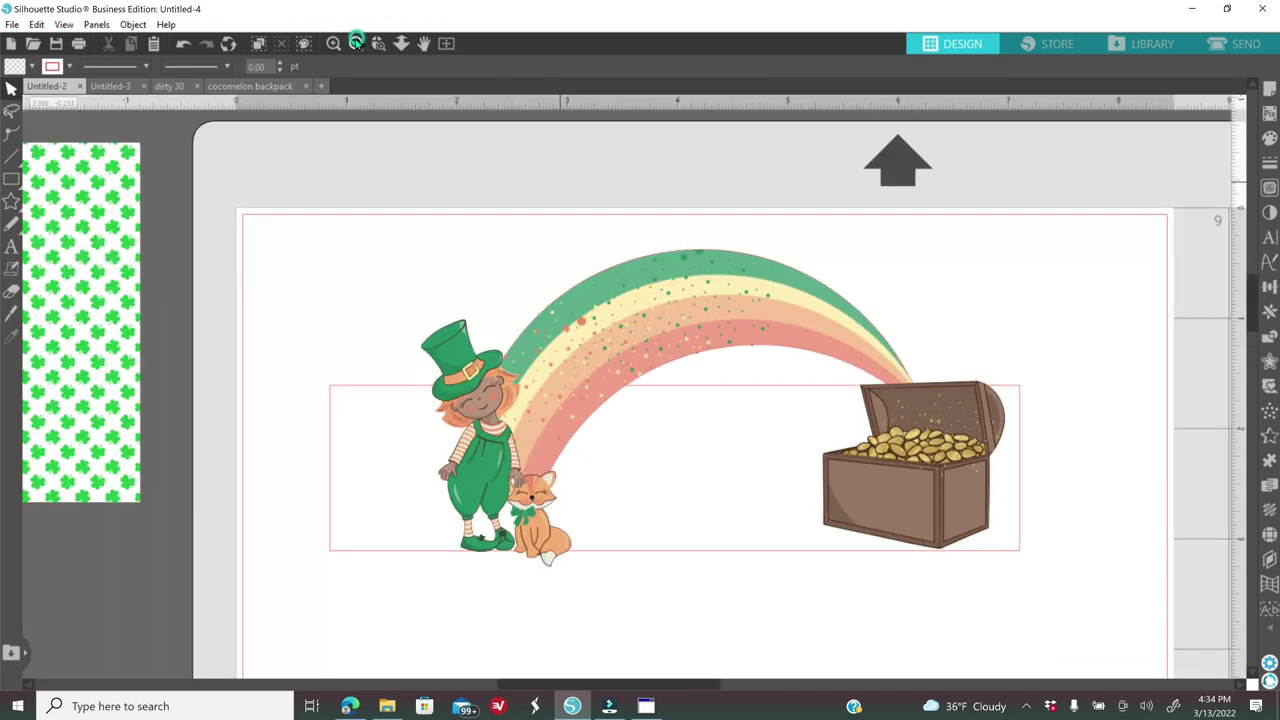
drag(268, 640, 487, 466)
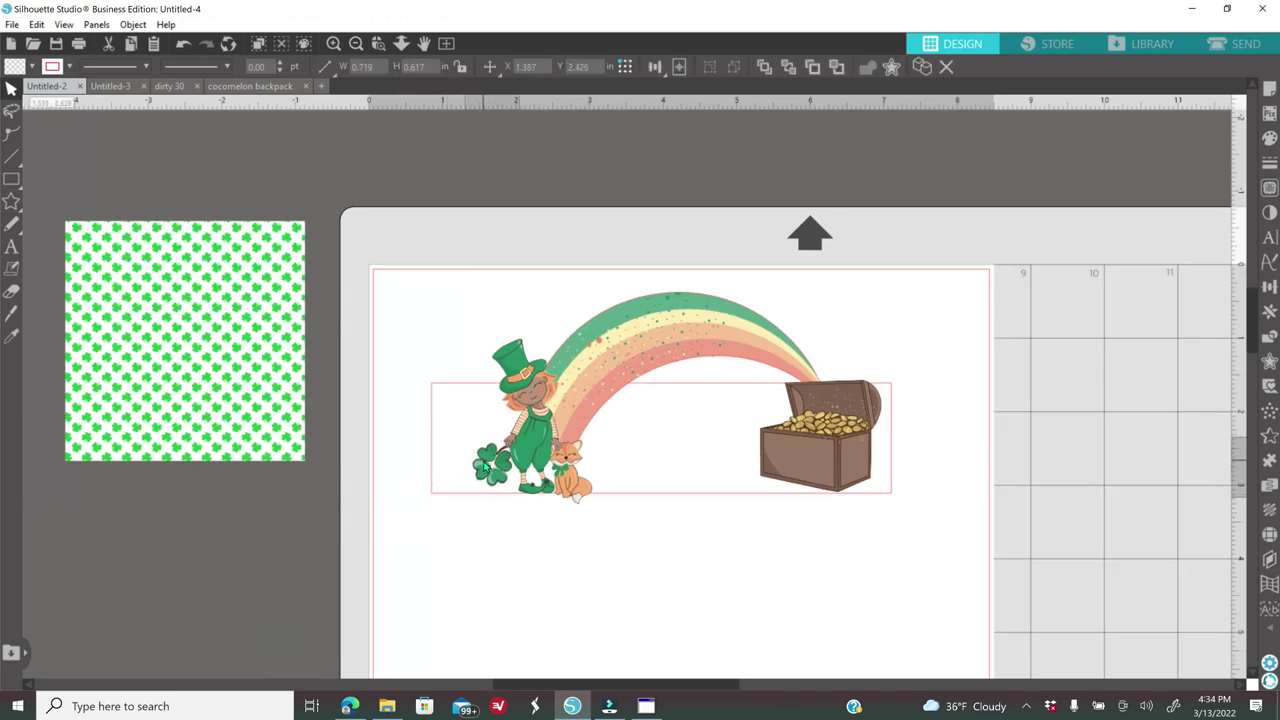
click(490, 483)
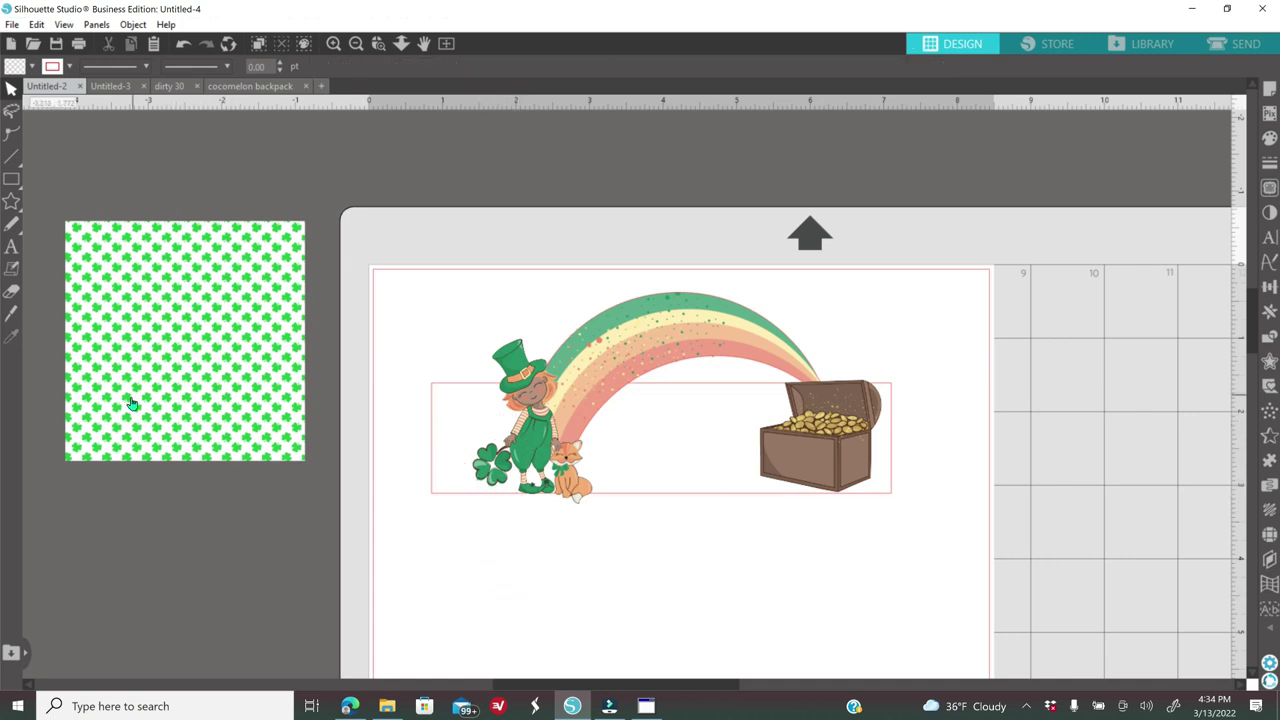
Move the shamrock pattern square over the rectangle's left end and send it to the back
click(172, 381)
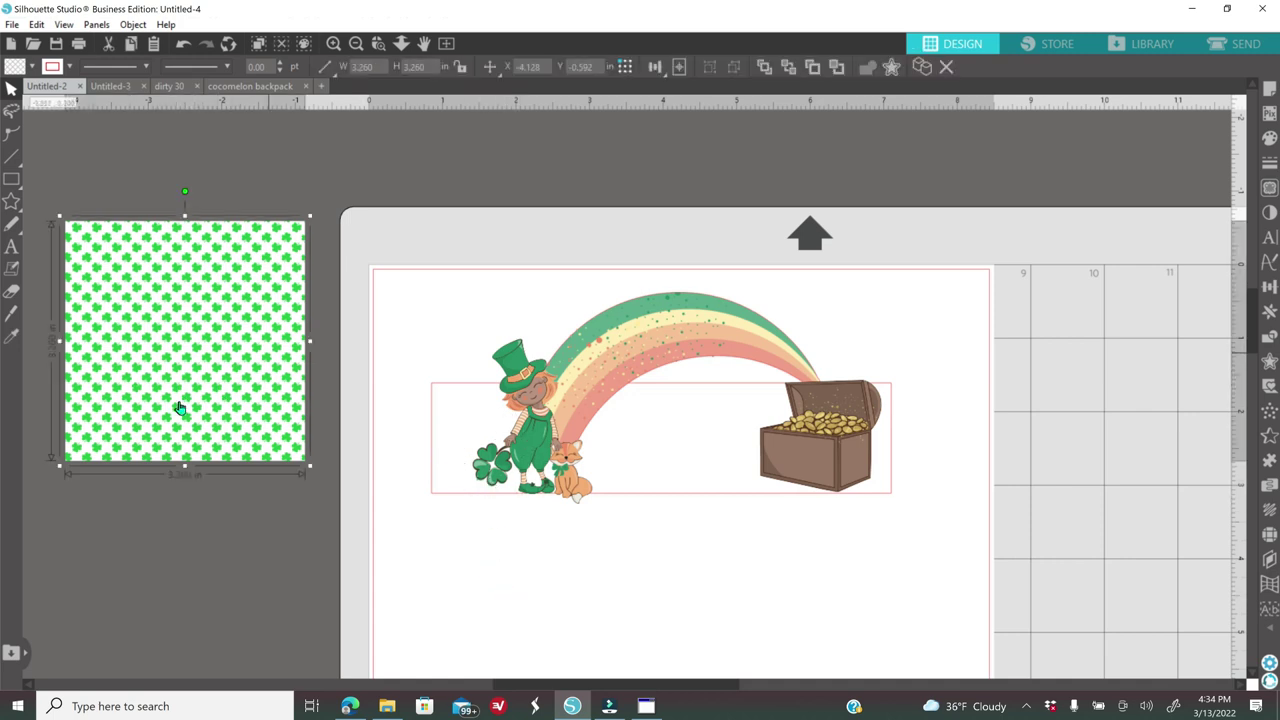
drag(268, 390, 372, 388)
right_click(372, 388)
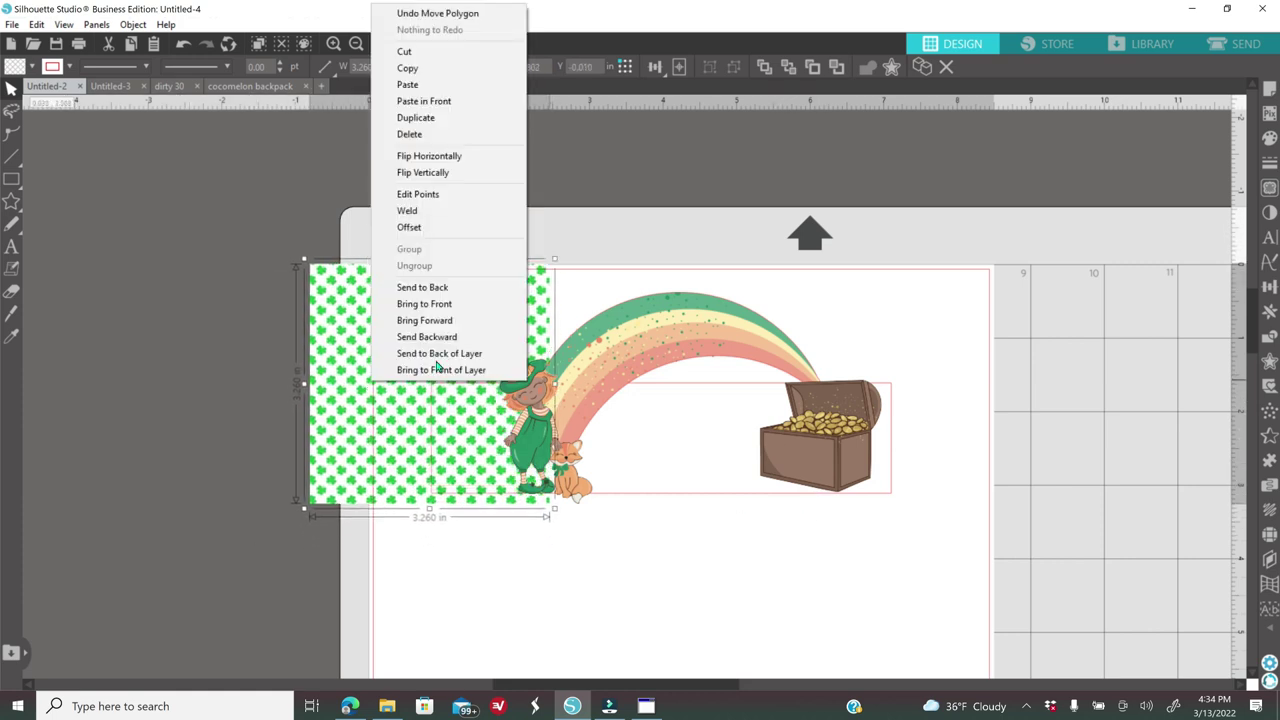
click(398, 291)
Enlarge the shamrock pattern to about 4.38 in square and move it off the page, beside the design
drag(375, 432, 397, 432)
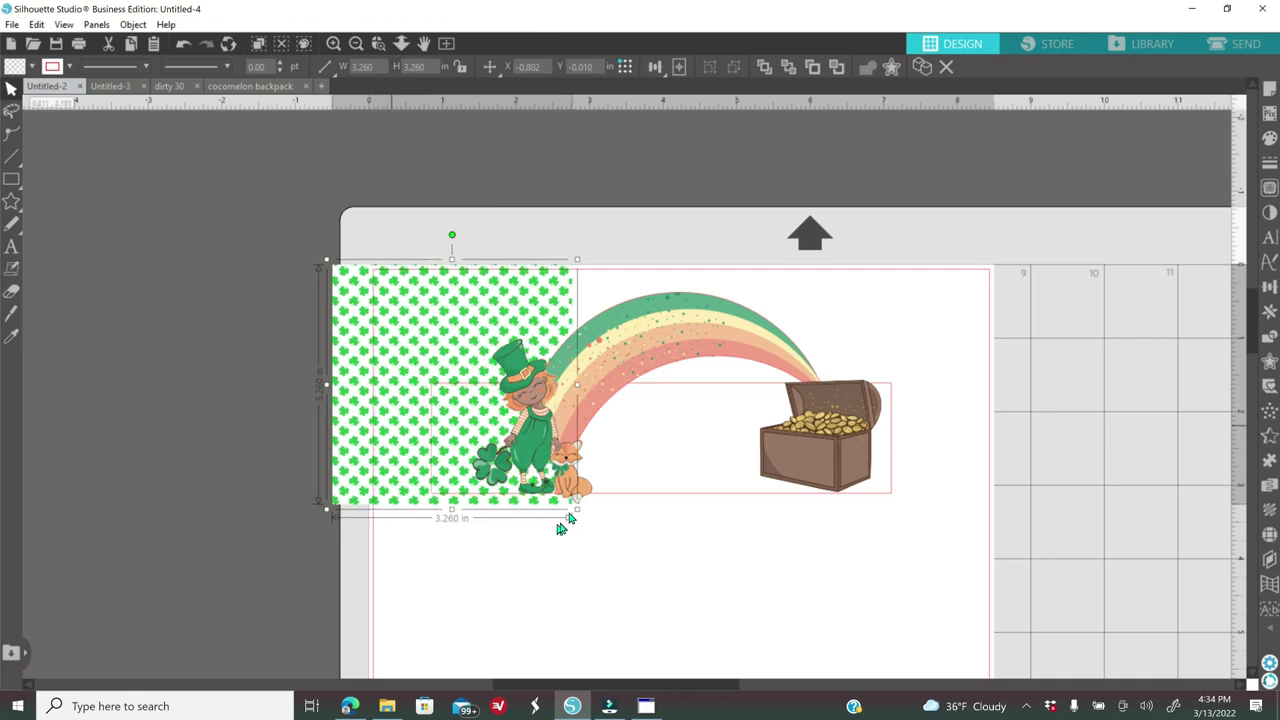
drag(577, 511, 245, 495)
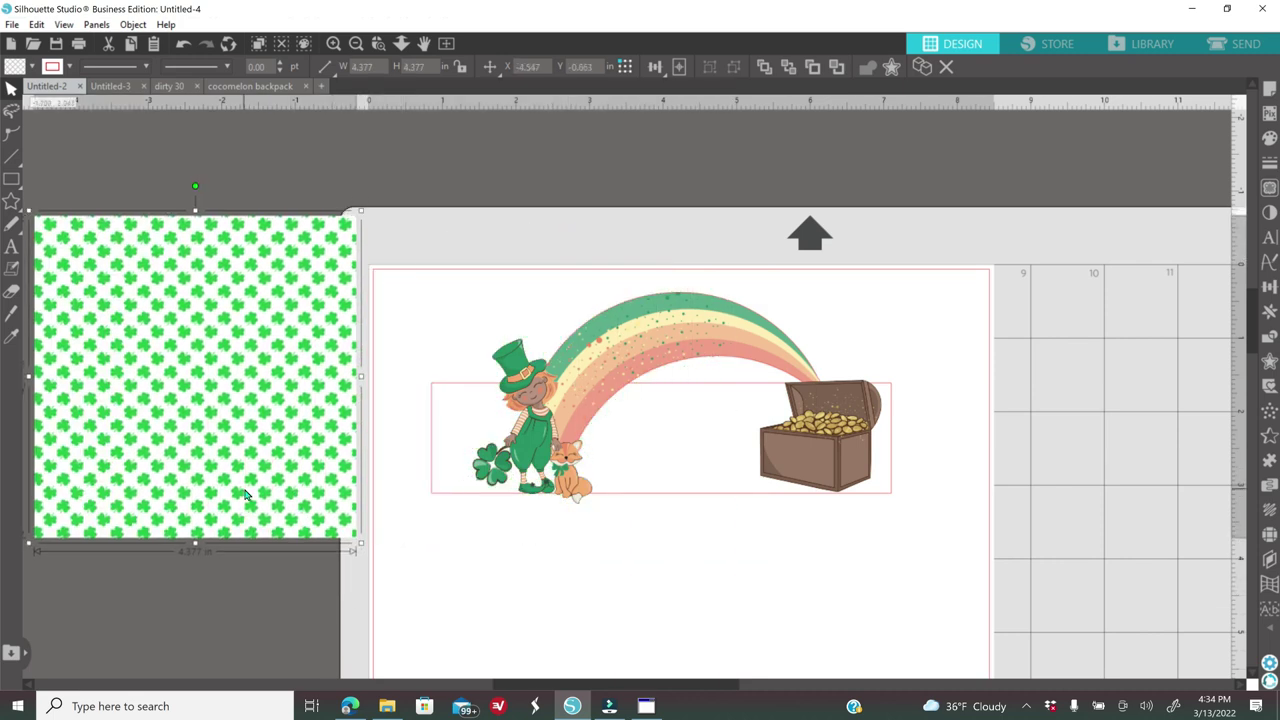
Fill the 6.25 x 1.5 in rectangle with the fill sampled from the shamrock square, keeping the pattern's aspect ratio
click(444, 497)
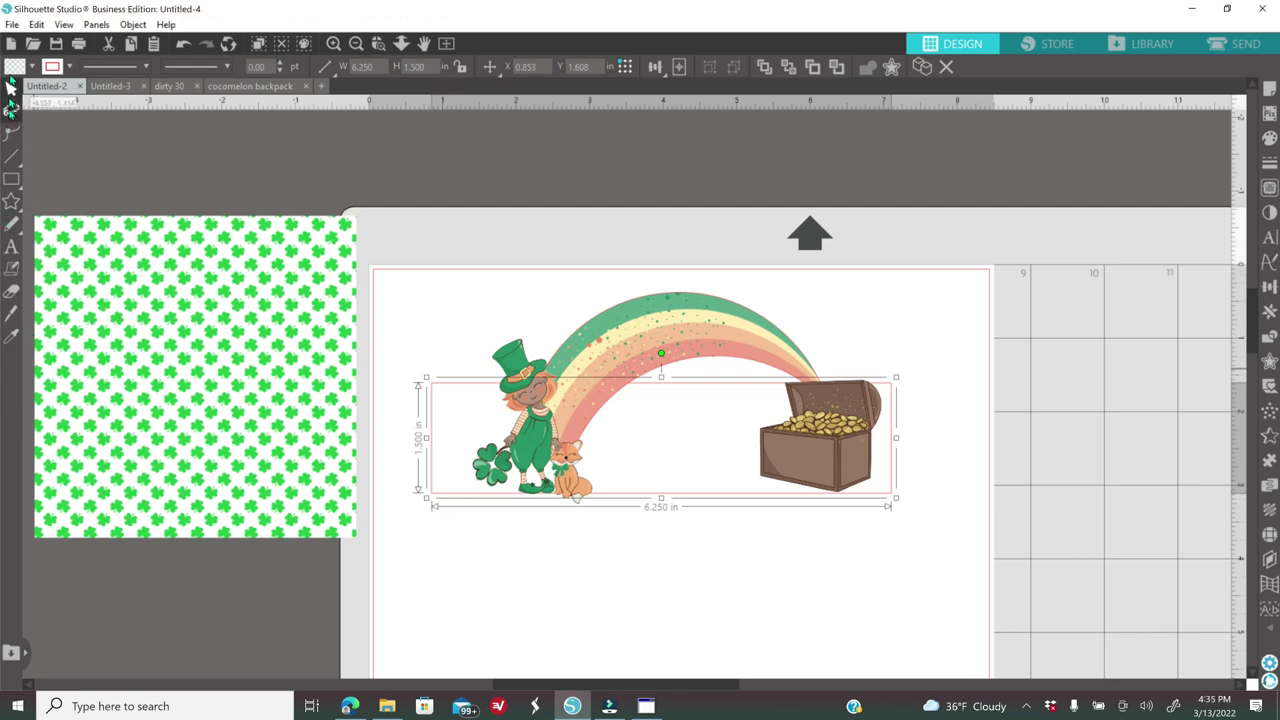
click(10, 340)
click(180, 283)
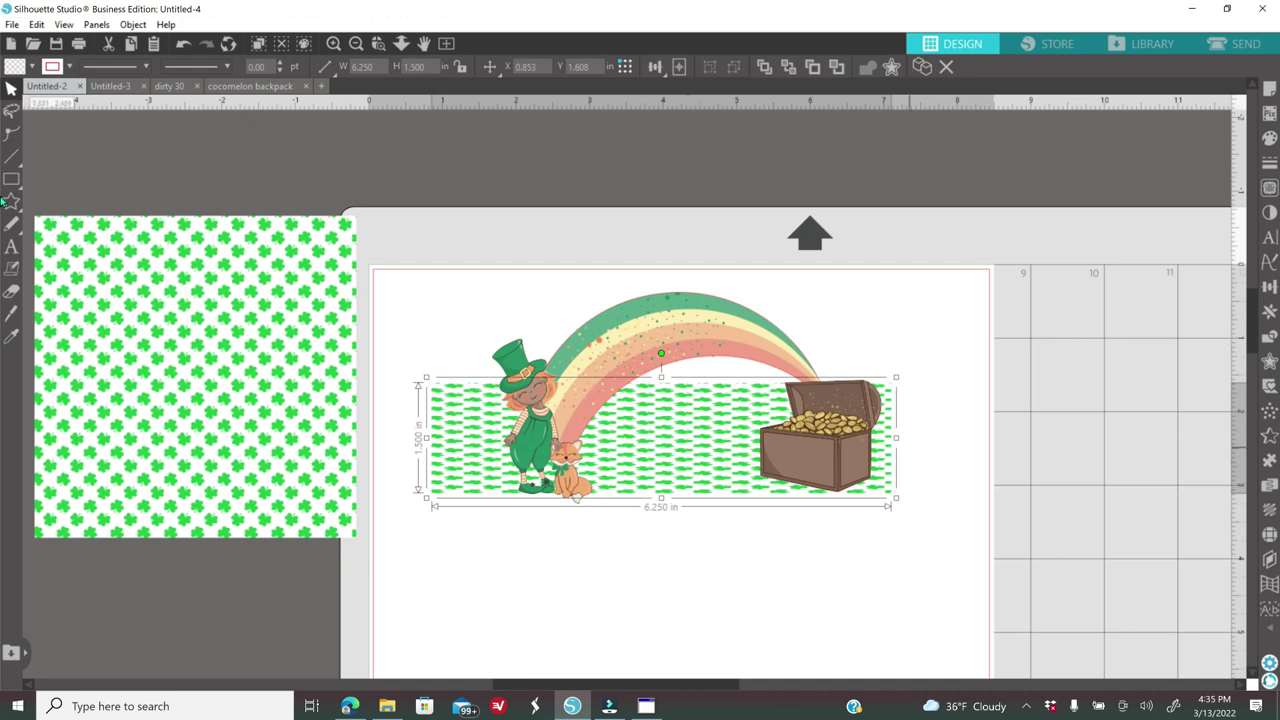
click(1266, 188)
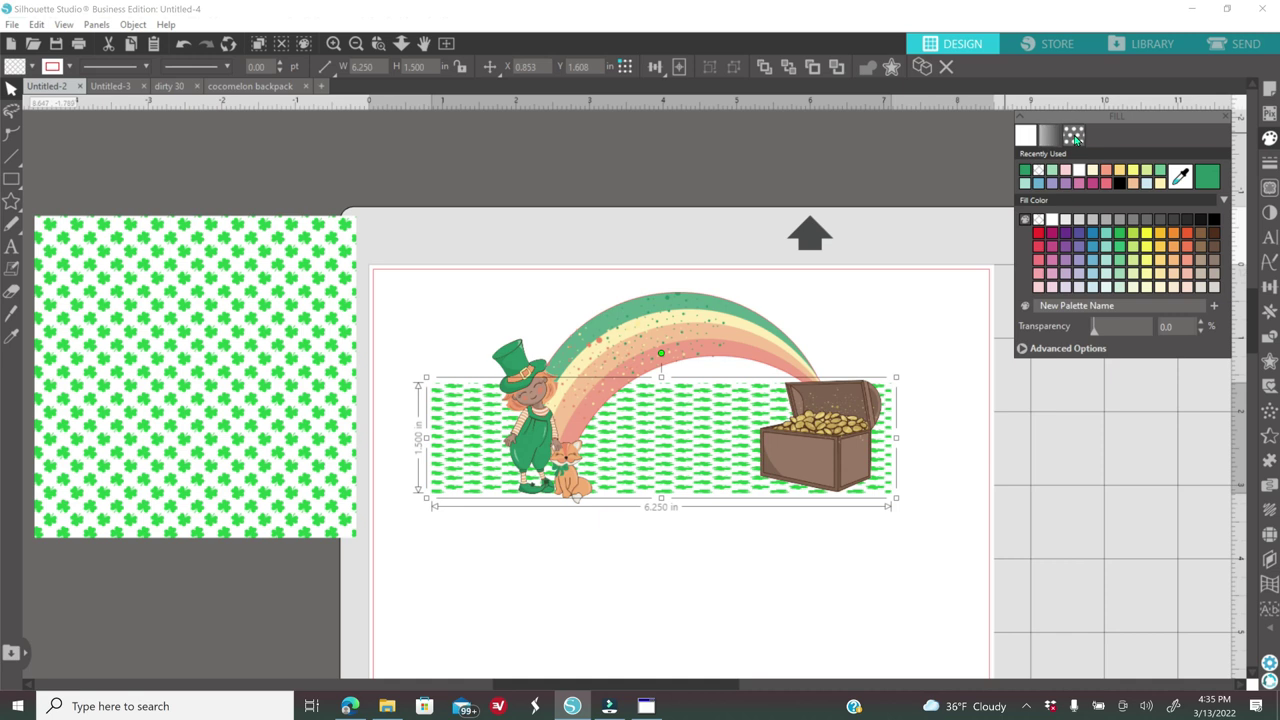
click(1073, 136)
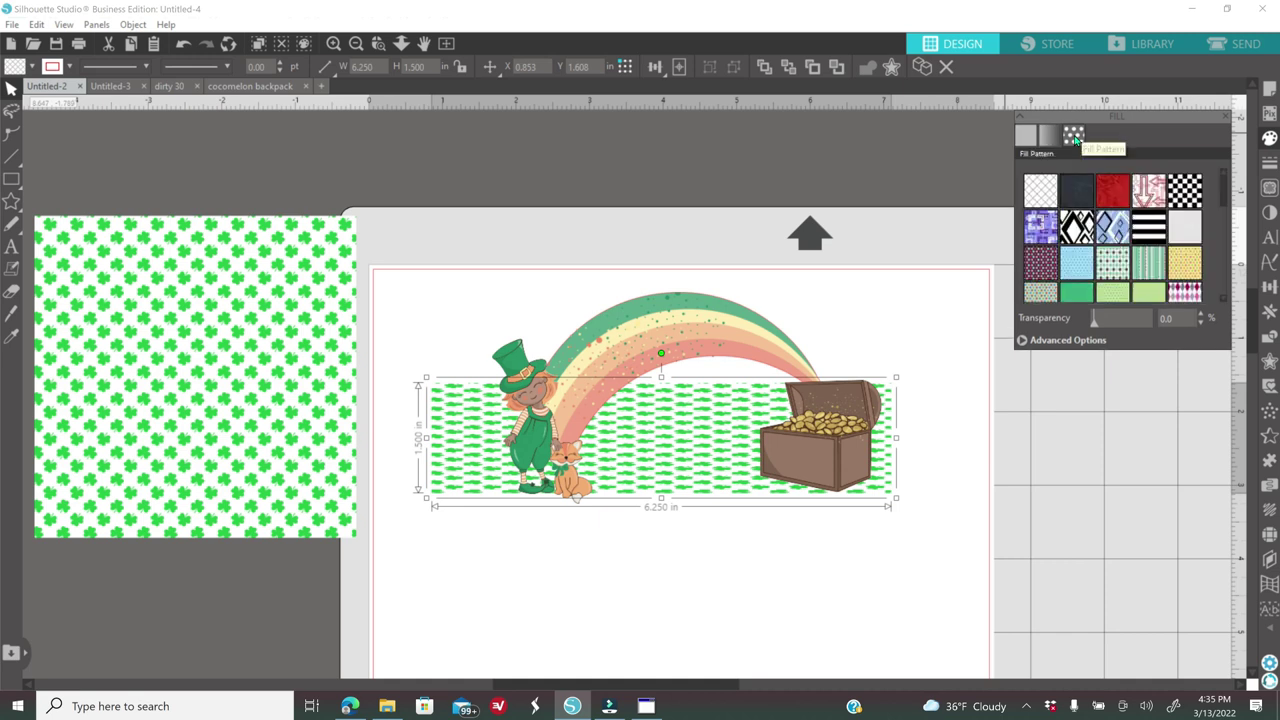
click(1021, 341)
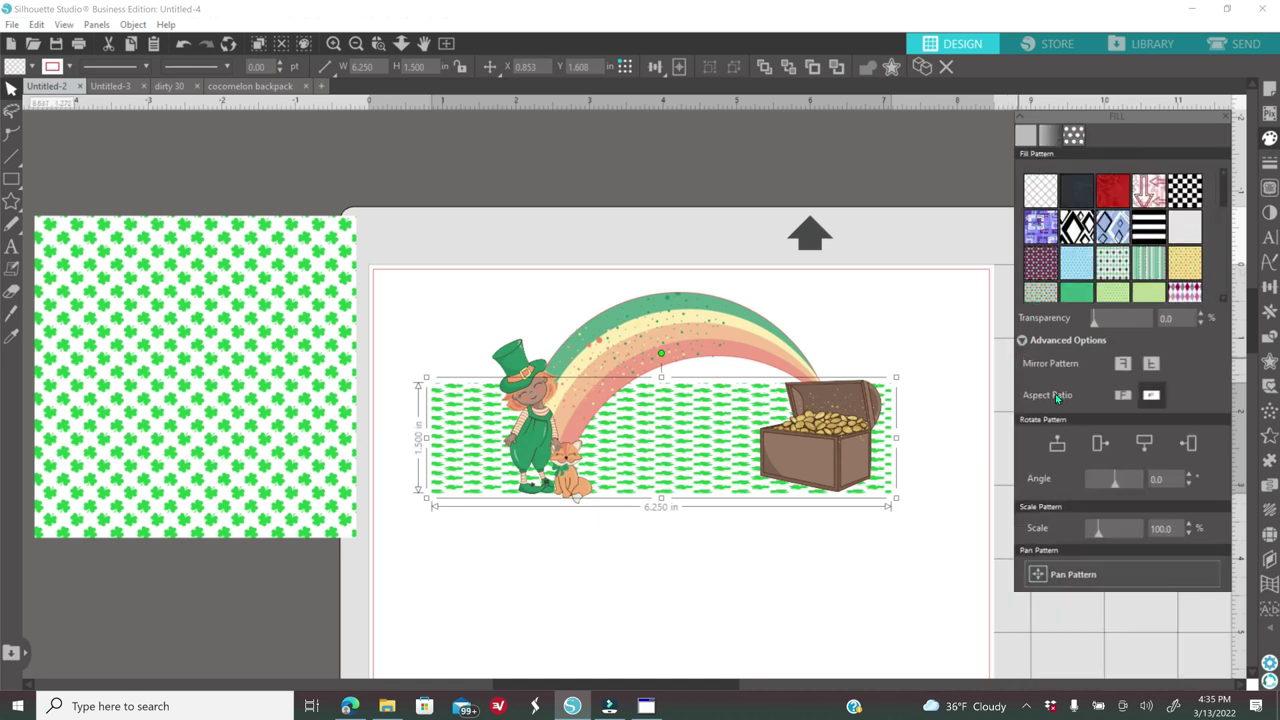
click(1123, 395)
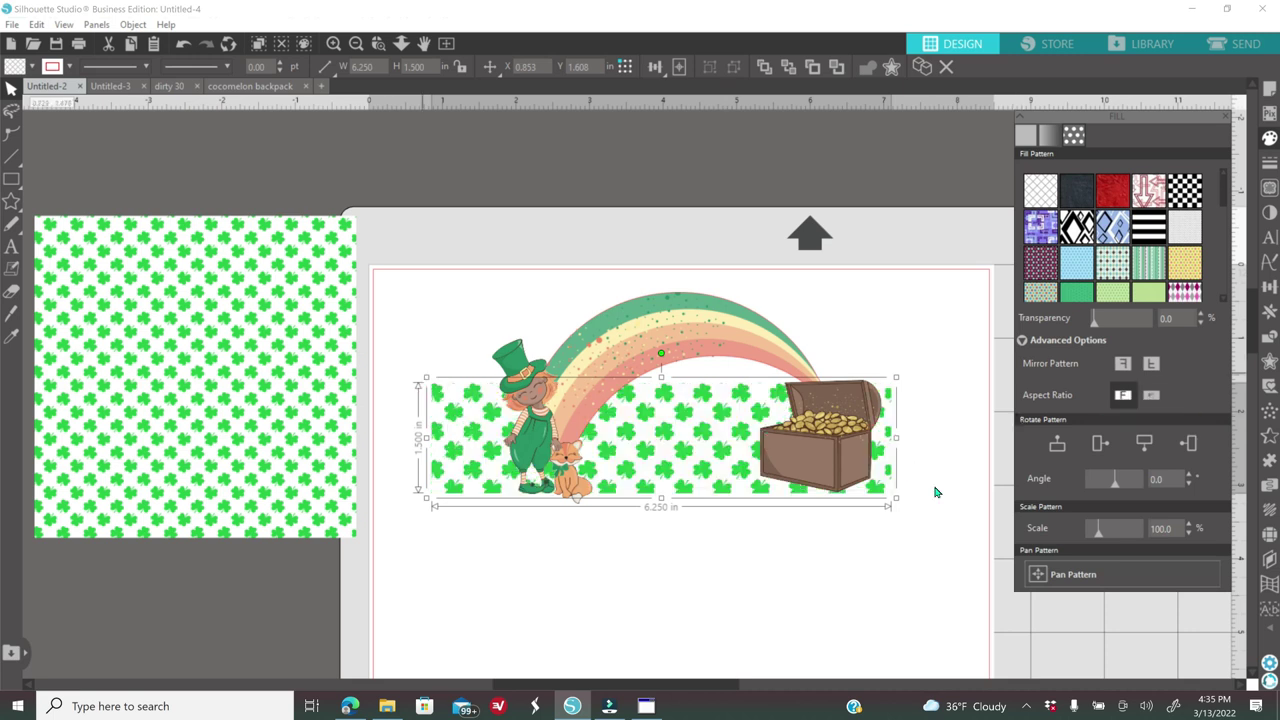
Fill the 6.25 x 1.5 in rectangle with the recently used solid green and deselect it
click(1270, 139)
click(1271, 139)
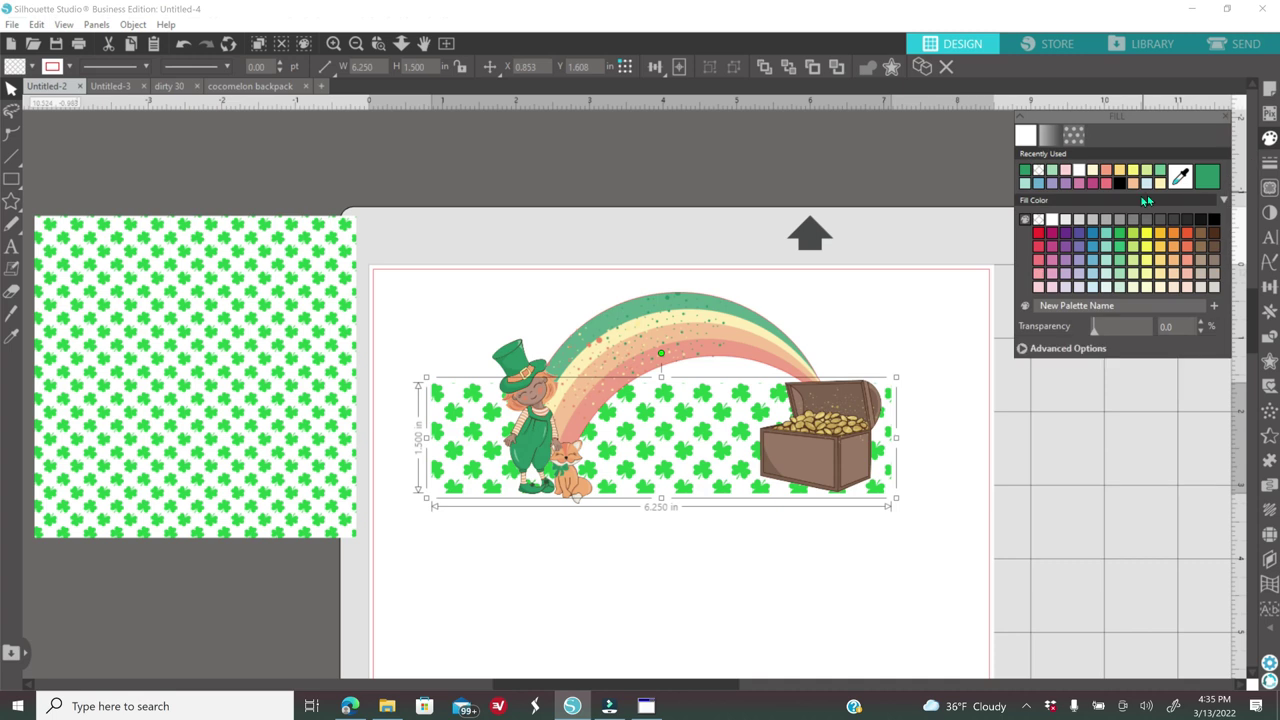
click(1203, 178)
click(563, 523)
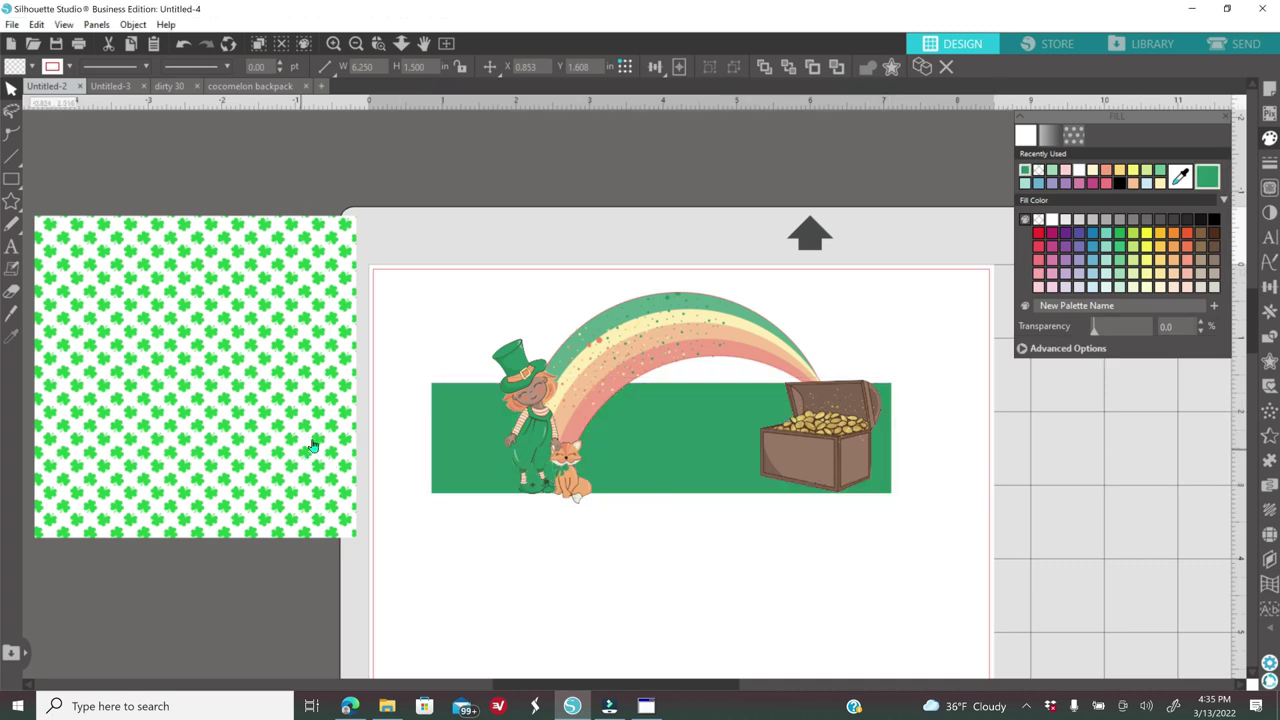
Enlarge the shamrock pattern square to about 7.37 in behind the whole green rectangle and crop it to the rectangle's shape
drag(168, 424, 433, 453)
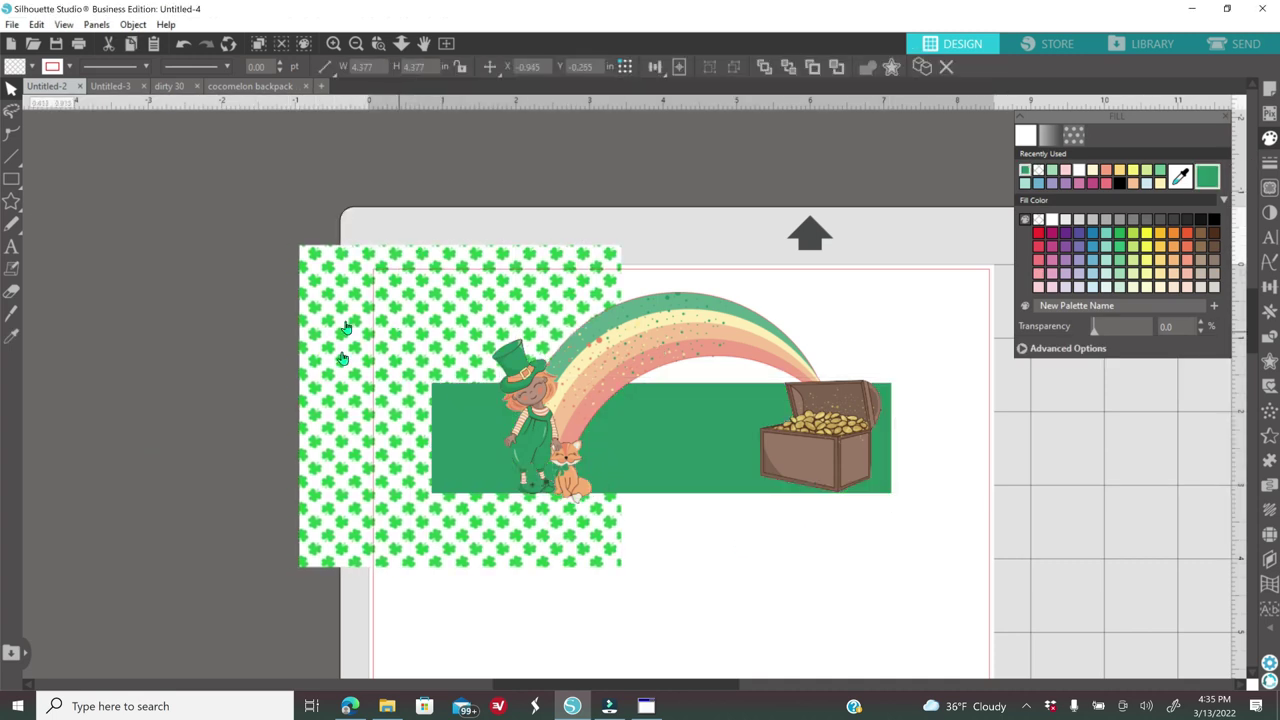
click(560, 557)
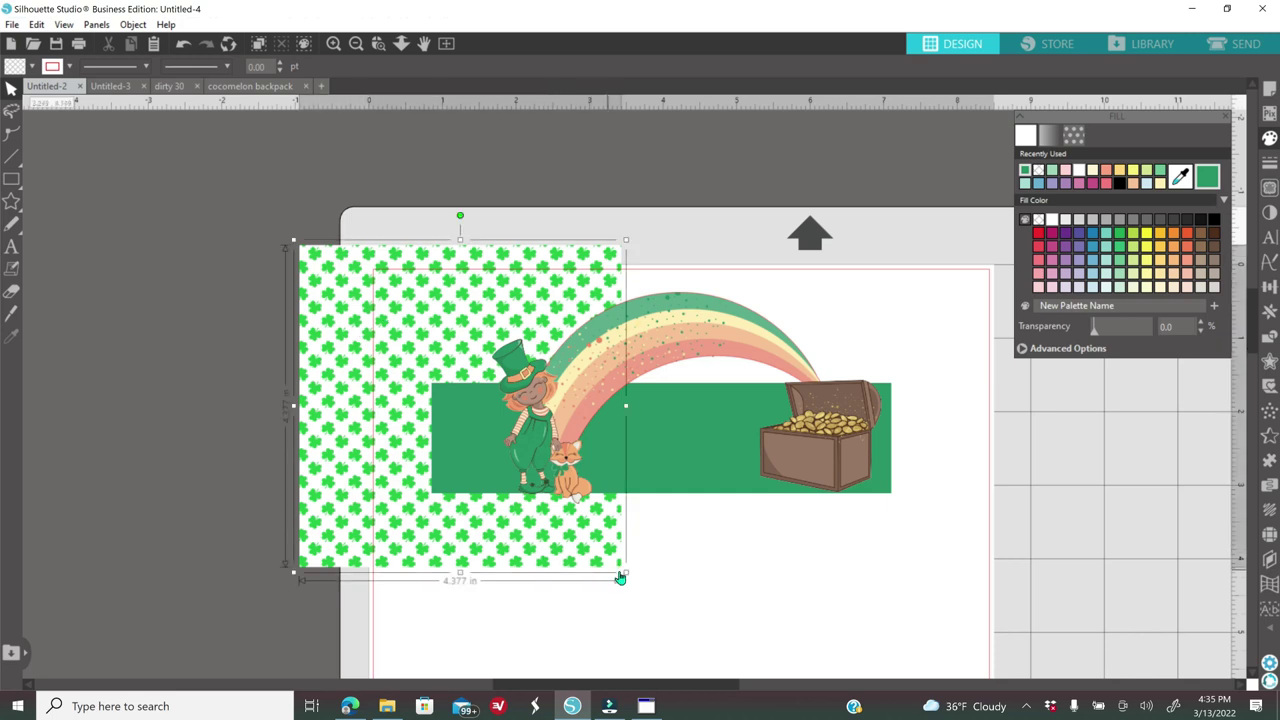
drag(621, 568, 792, 610)
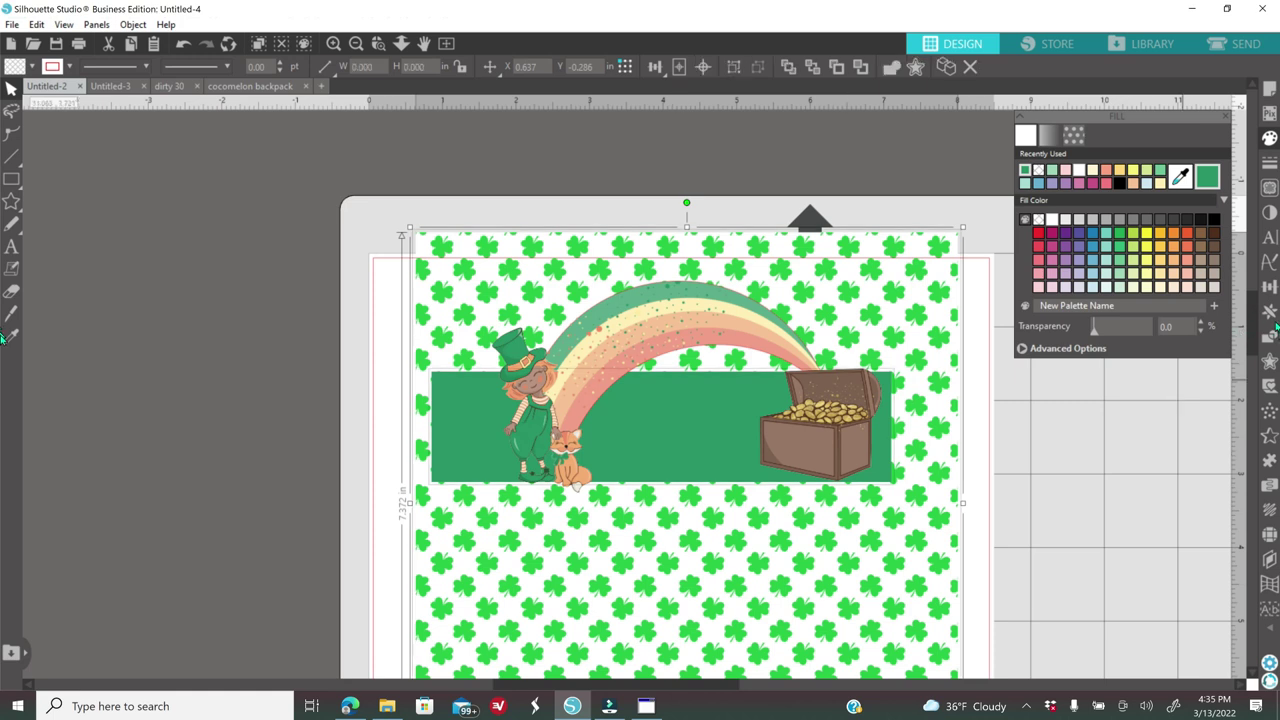
click(1269, 338)
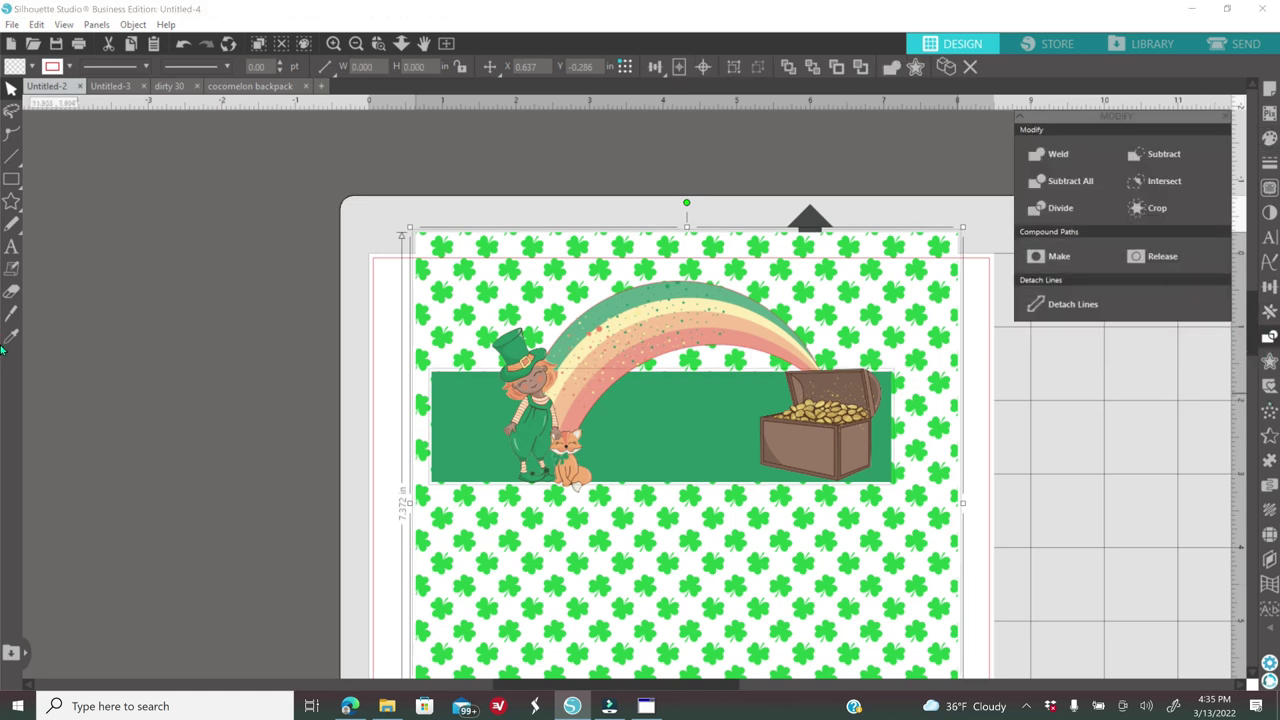
click(1158, 208)
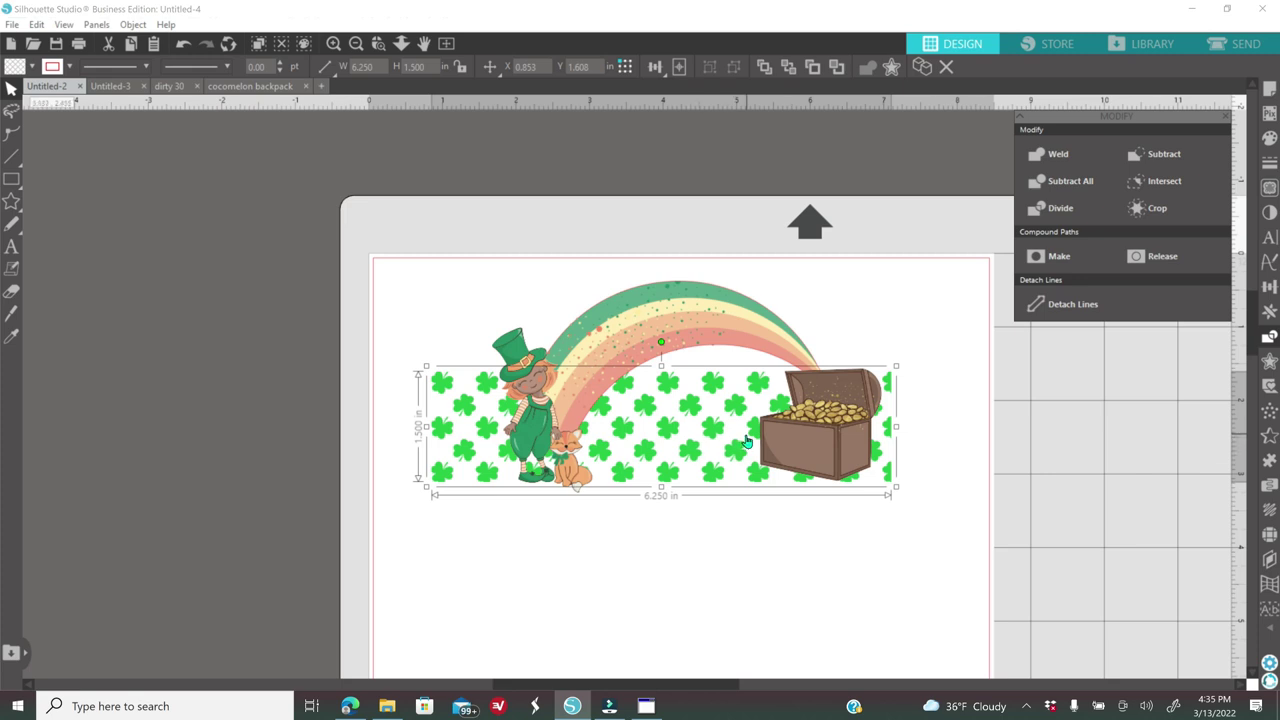
Scale the shamrock pattern fill inside the cropped rectangle to 27%
click(333, 44)
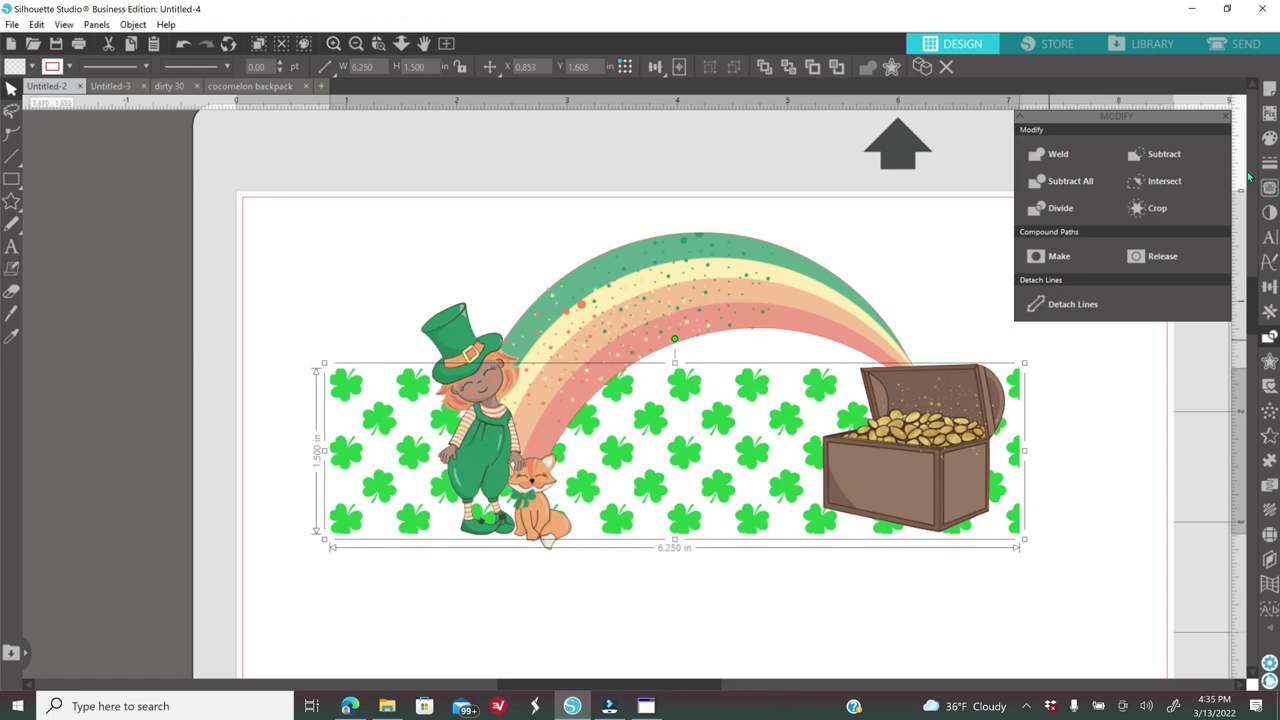
click(1269, 142)
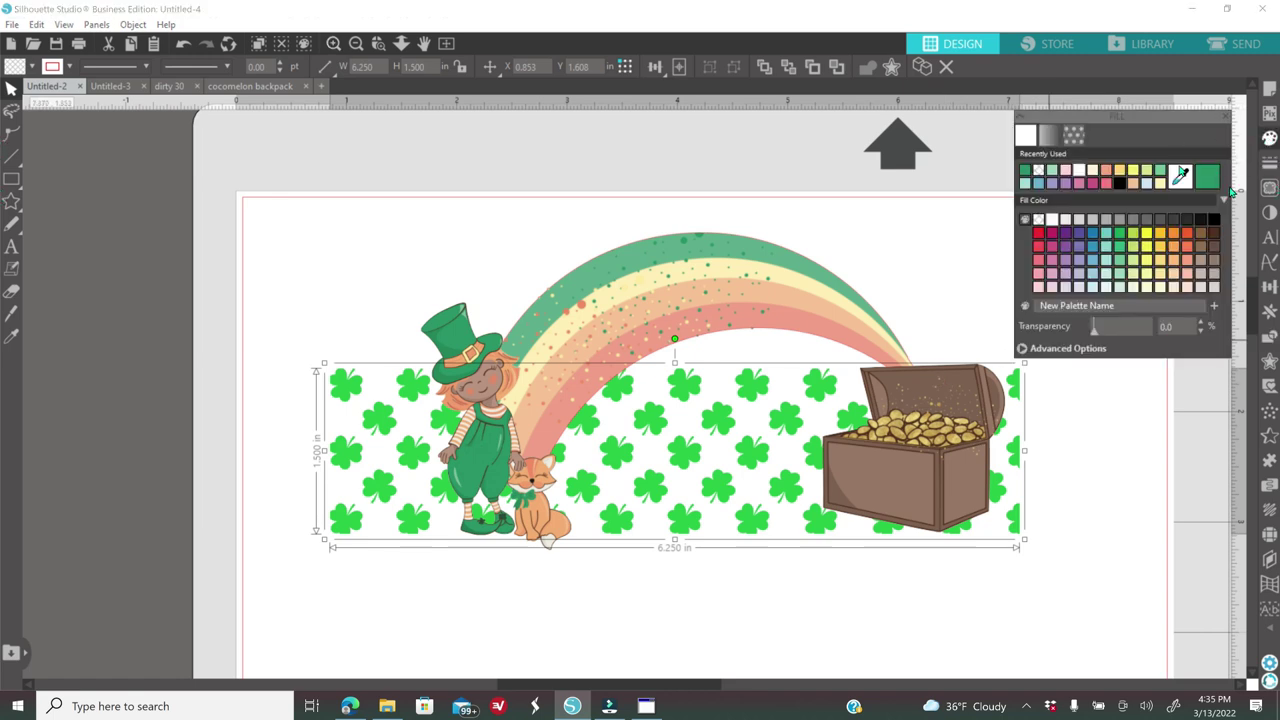
click(1075, 136)
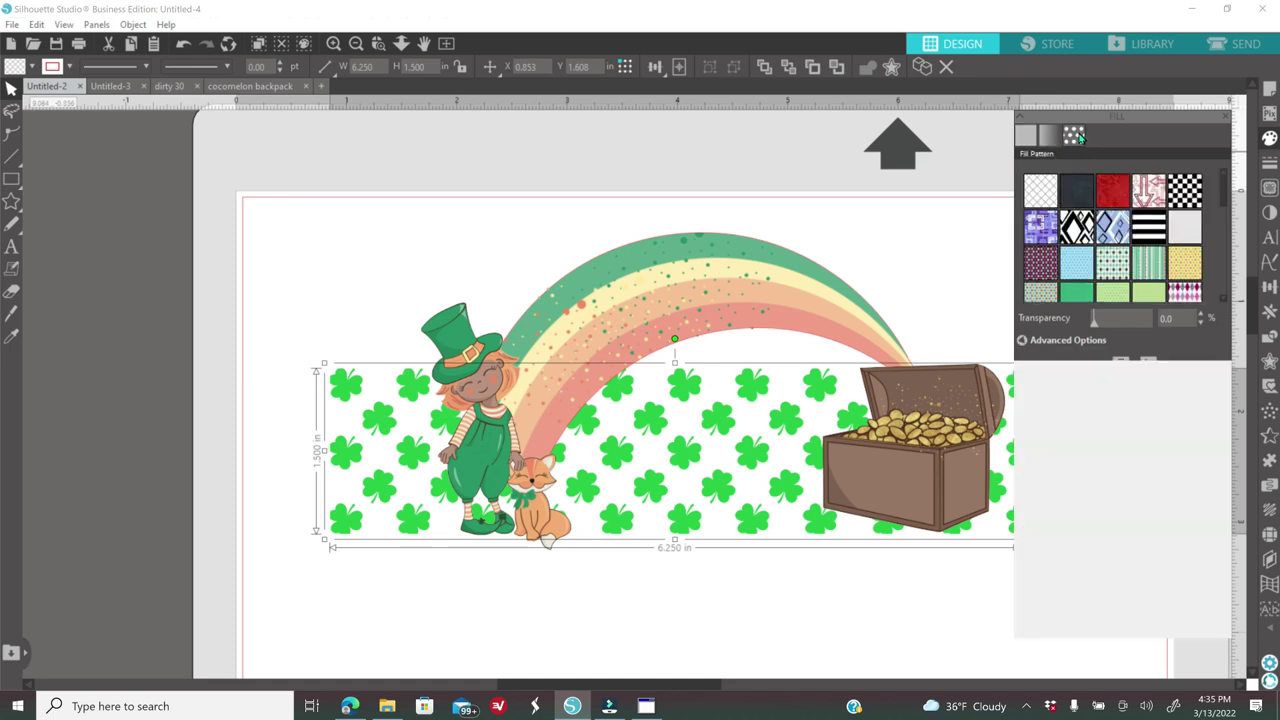
click(1024, 340)
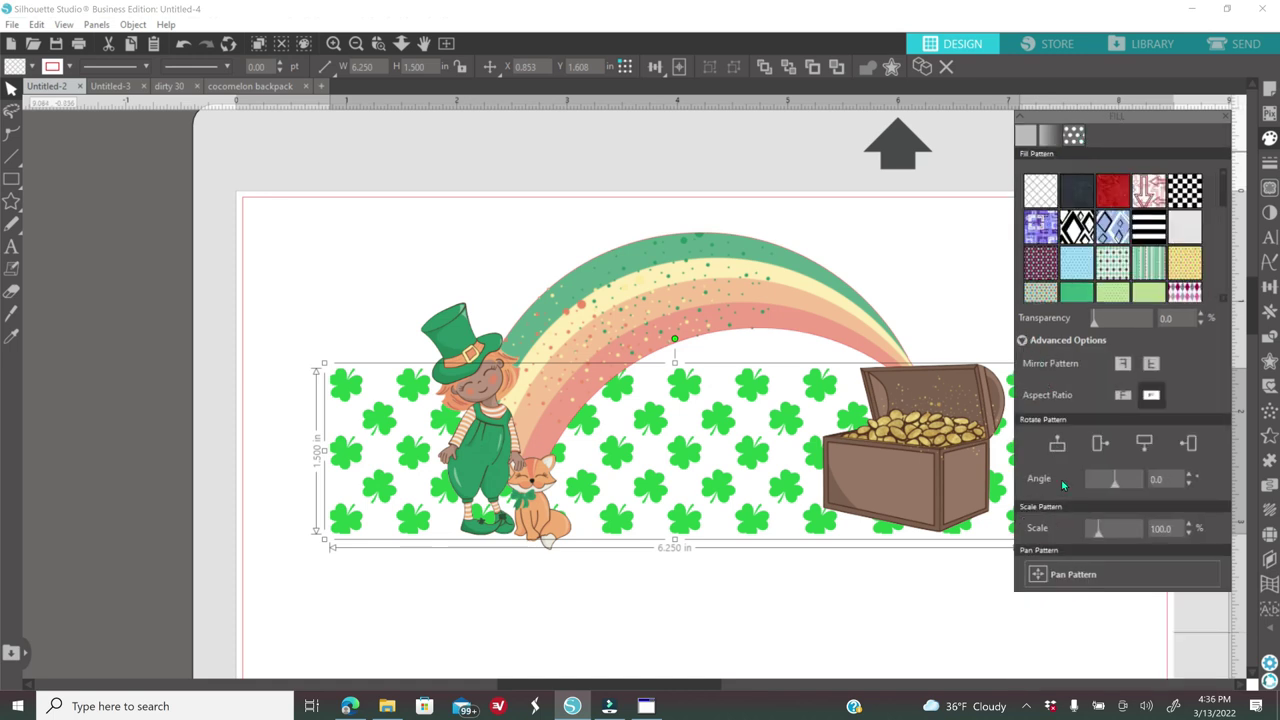
click(1095, 530)
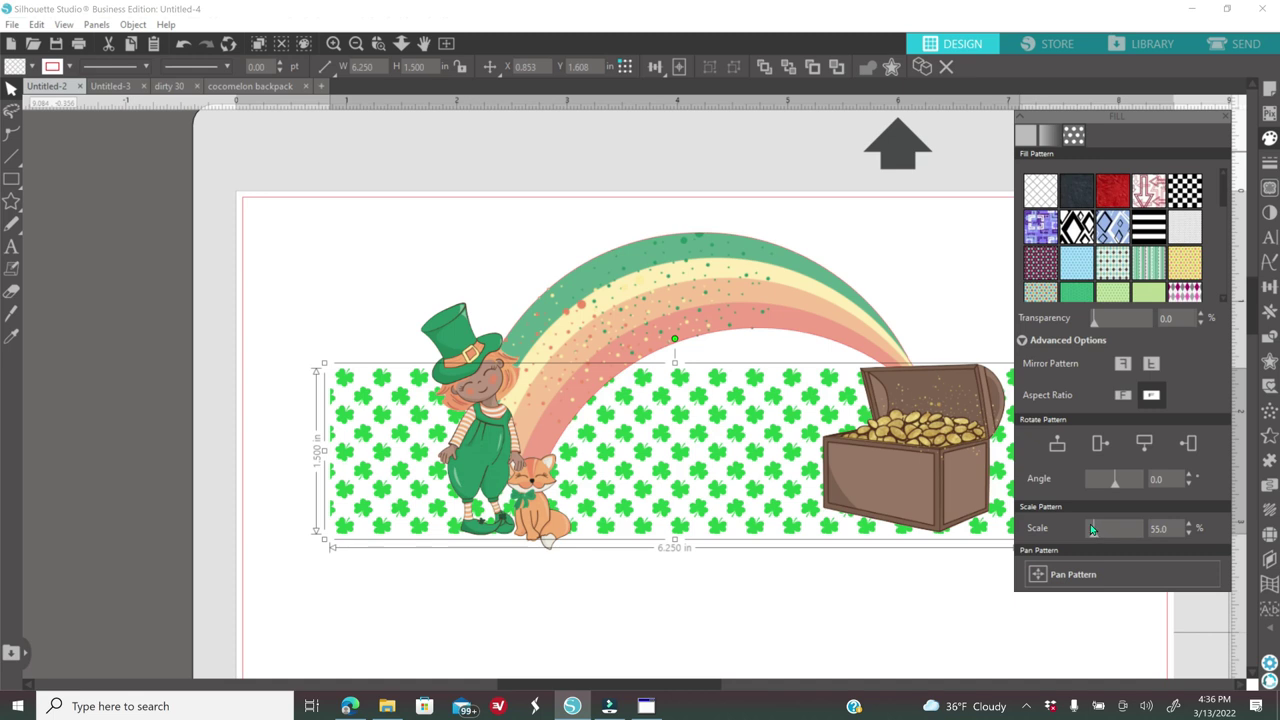
click(1093, 528)
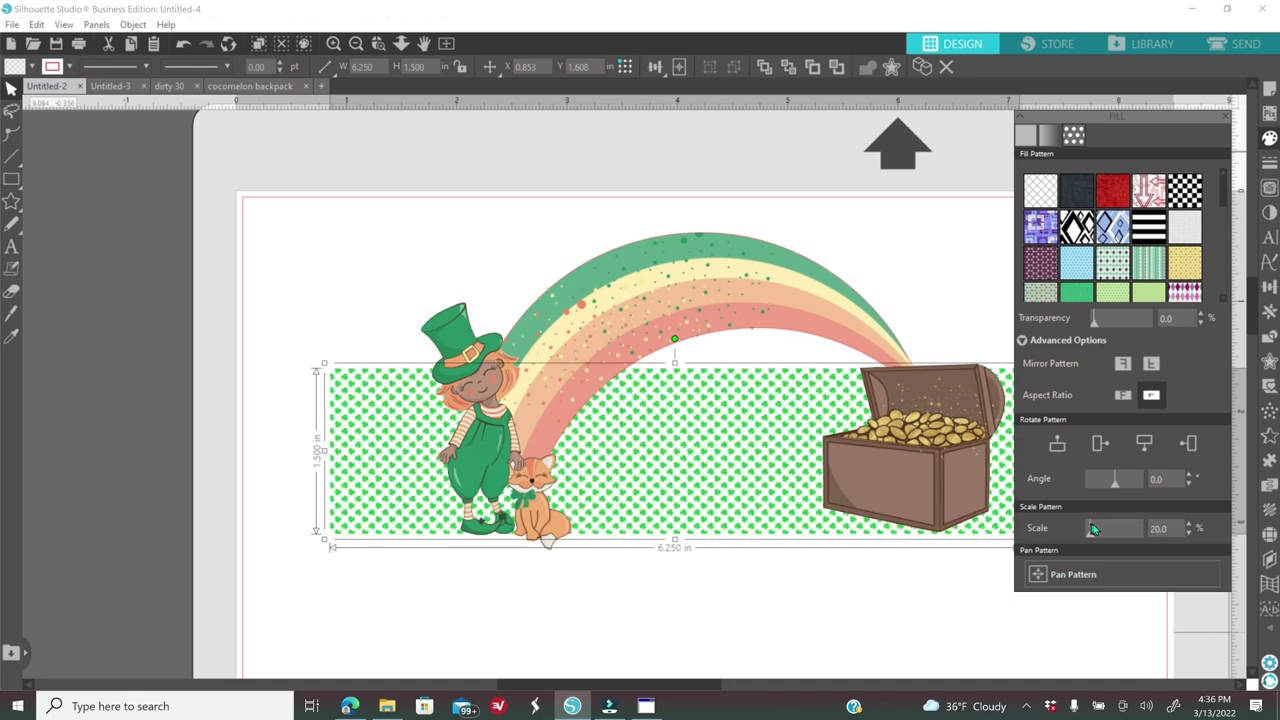
click(1187, 525)
click(1187, 525)
click(1187, 525)
click(1187, 525)
click(1187, 525)
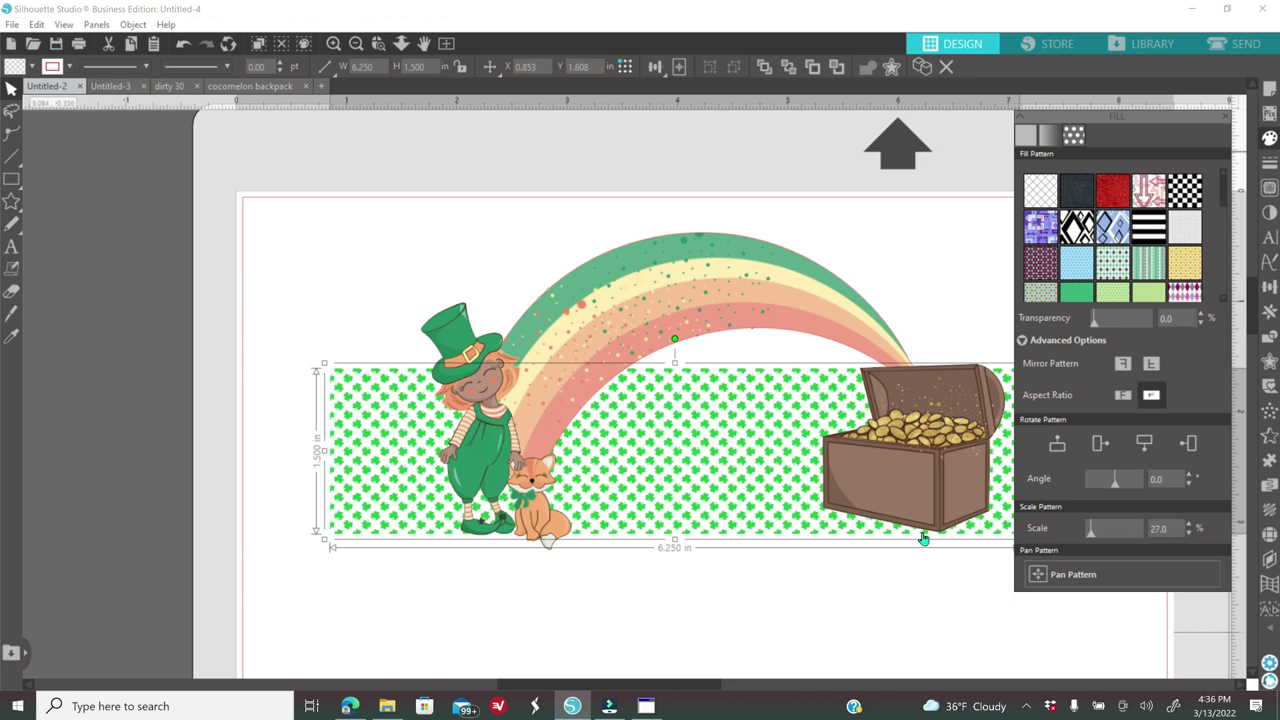
click(825, 617)
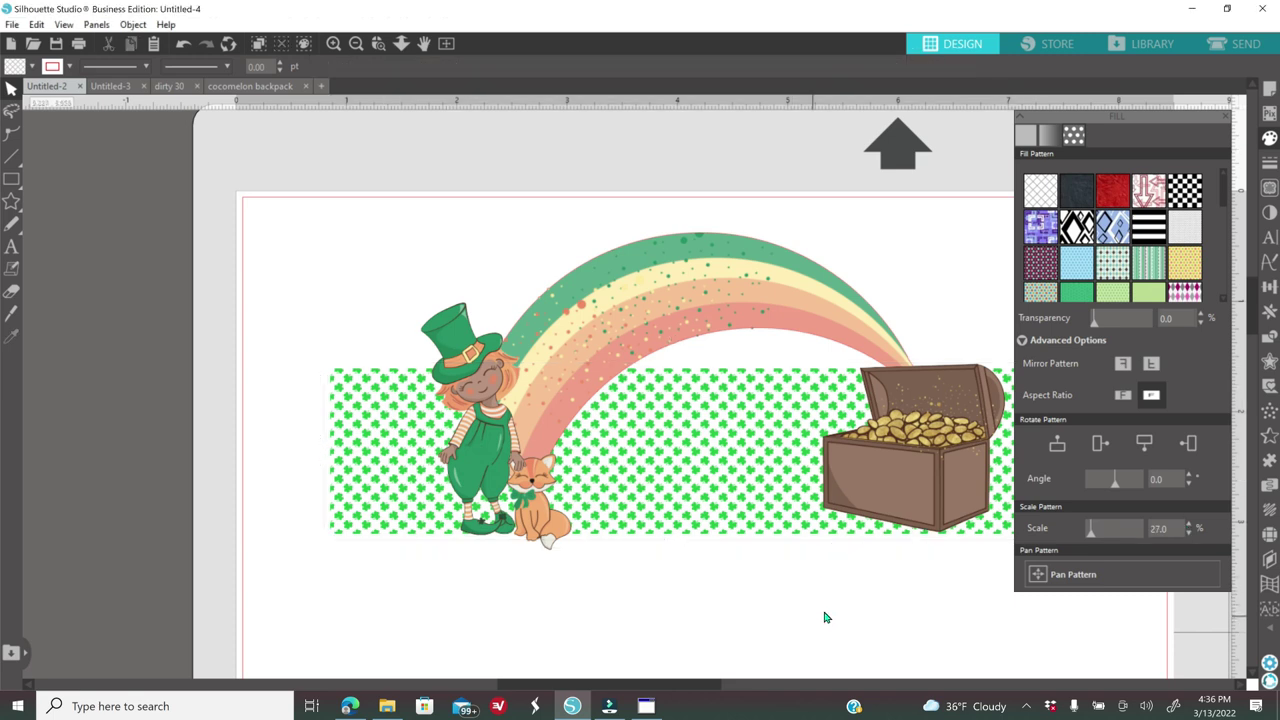
click(1228, 119)
Create a 0.125 in internal offset with square corners from the shamrock pattern rectangle
click(725, 447)
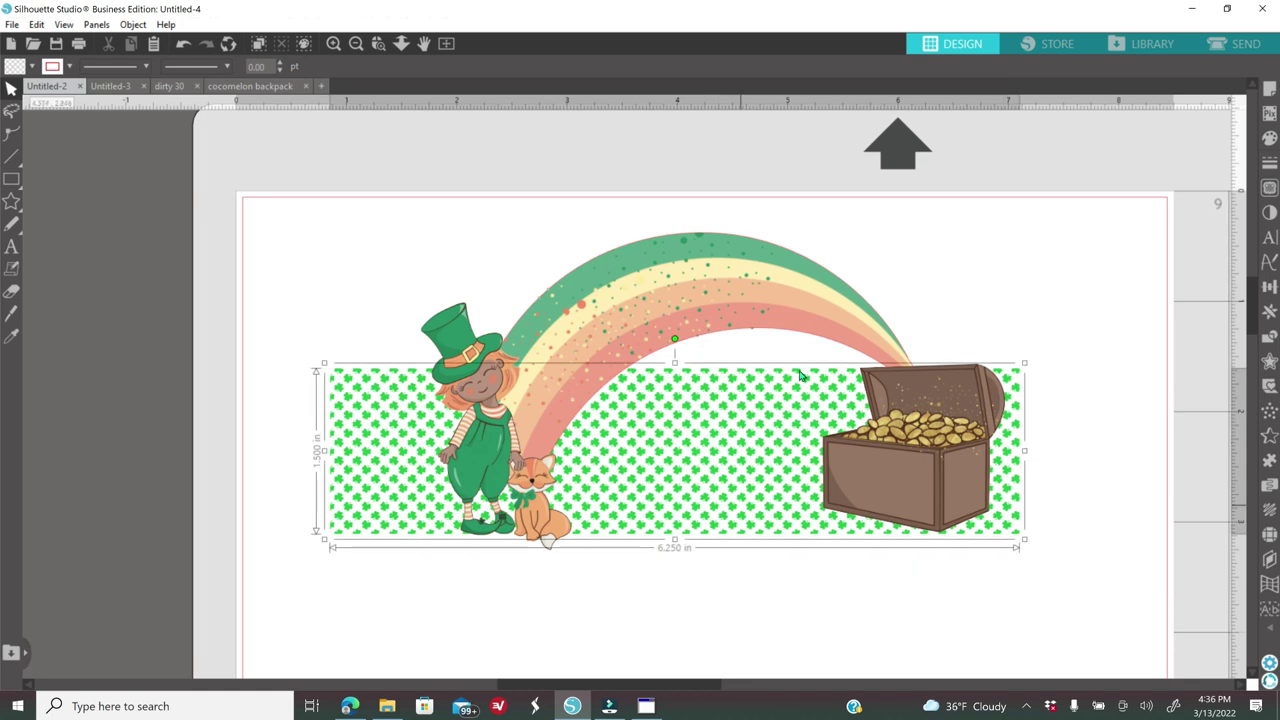
click(1274, 366)
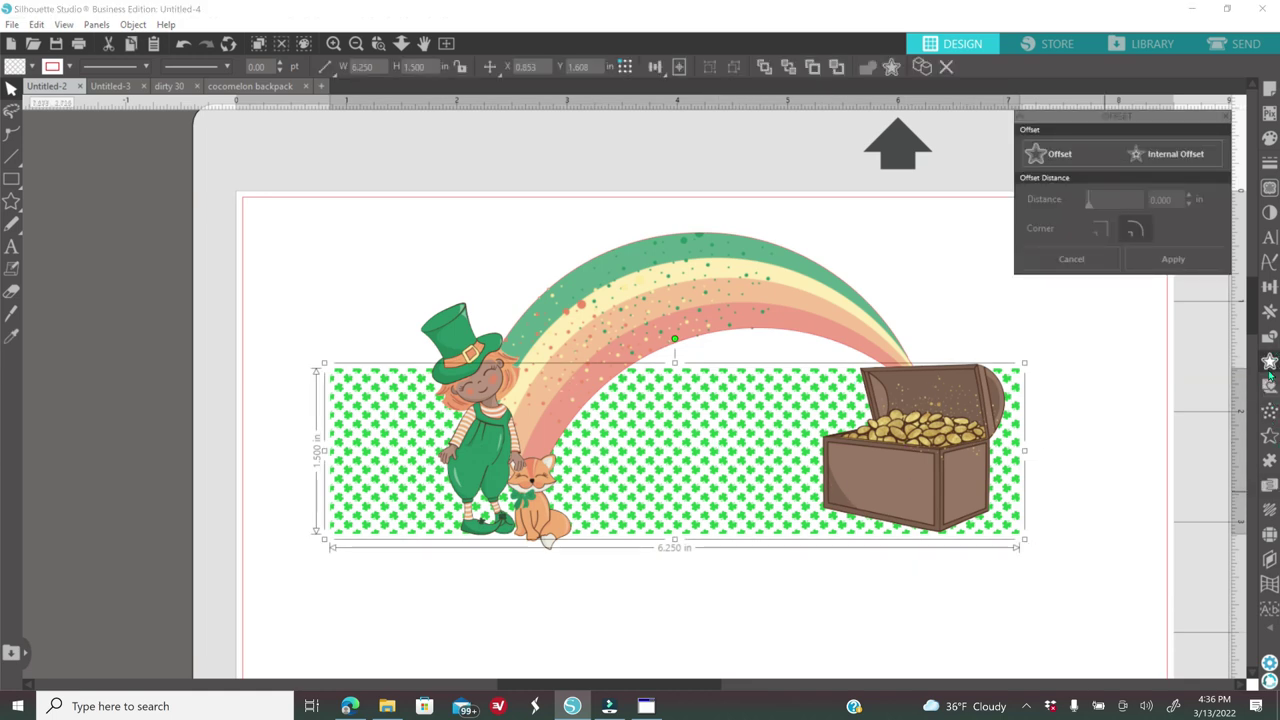
click(1175, 155)
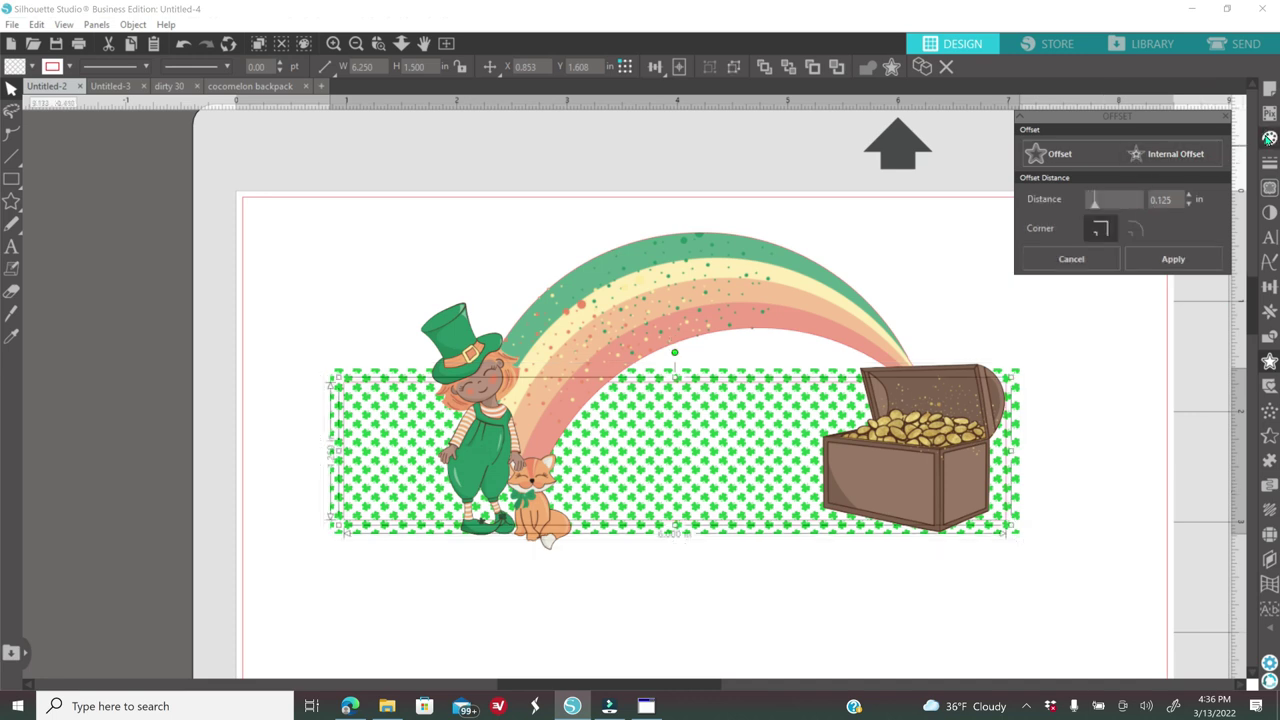
Fill the inner offset rectangle with white and make its outline transparent
click(1269, 138)
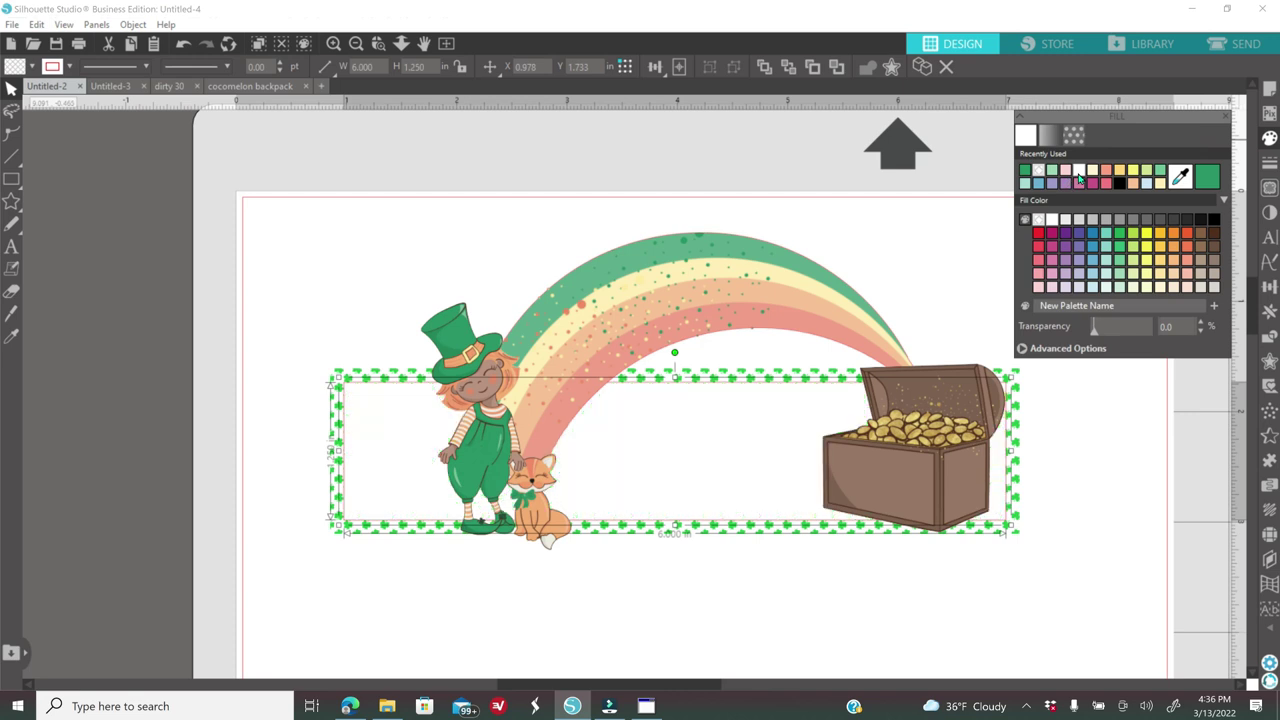
click(1080, 176)
click(1270, 165)
click(1050, 137)
click(1057, 175)
click(1065, 503)
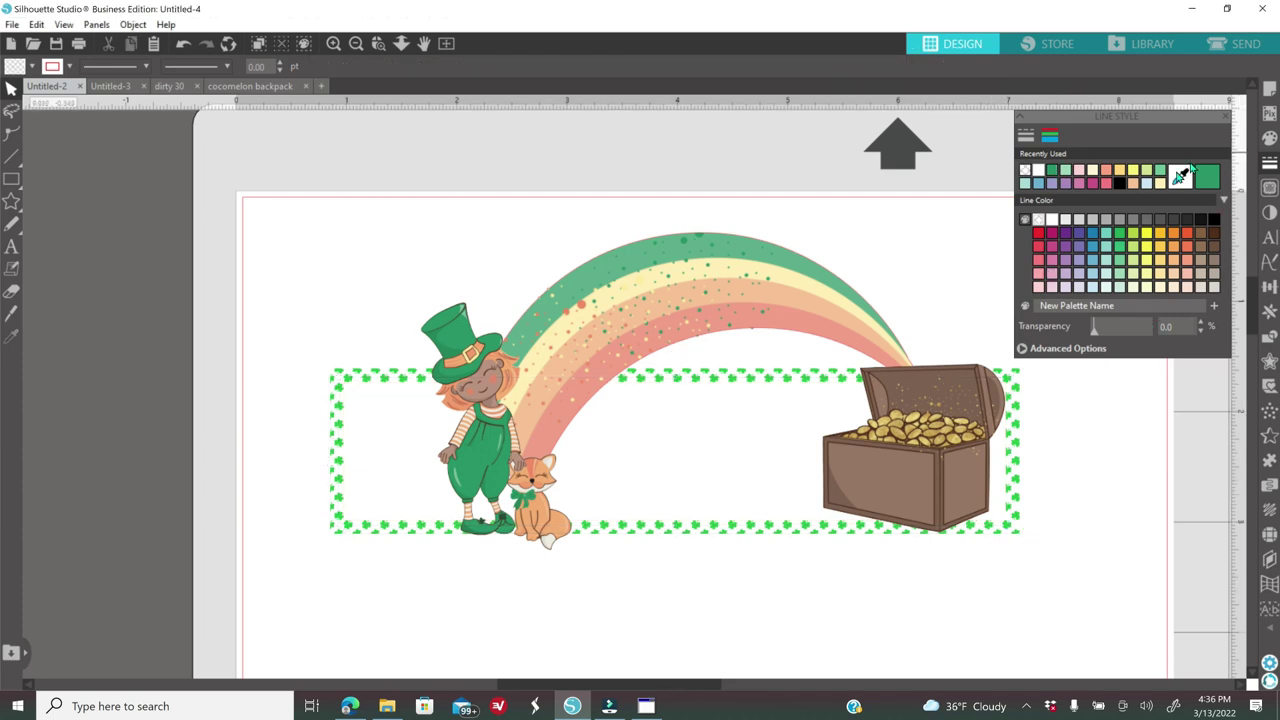
click(1231, 119)
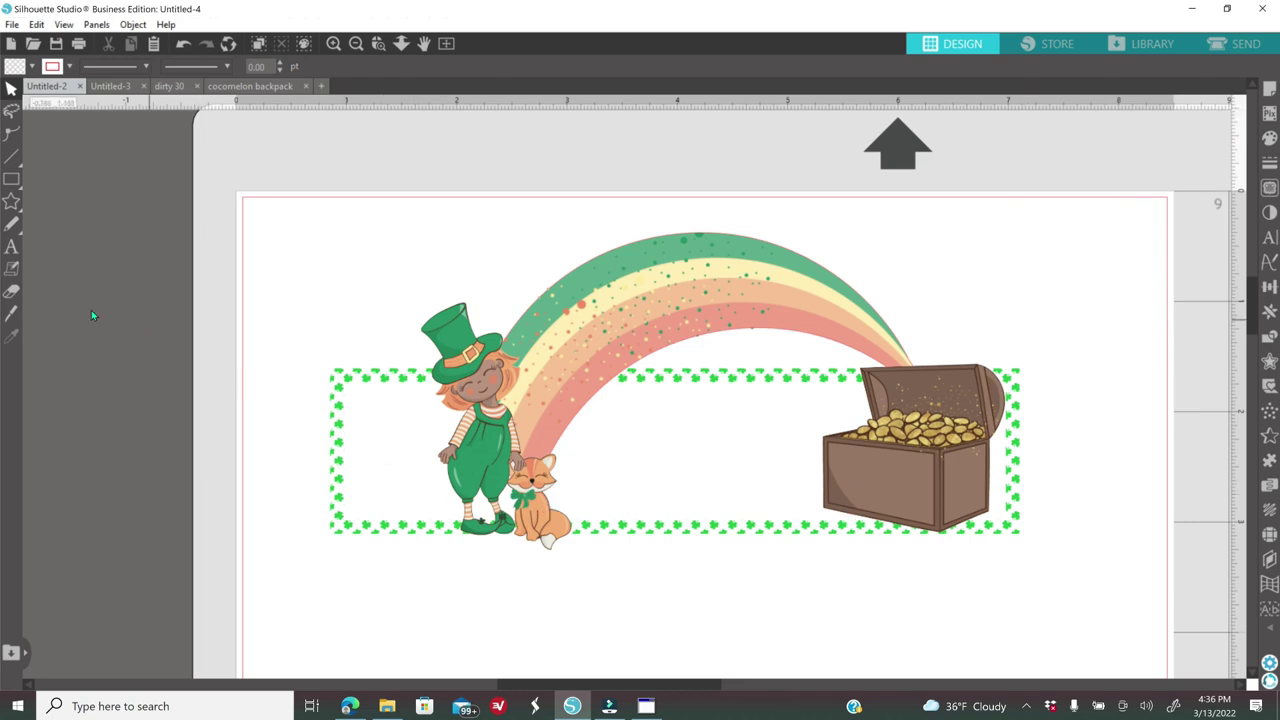
Add two-line text in Arial above the leprechaun girl, with "Happy" on the first line and "St. Patricks Day" on the second
click(11, 248)
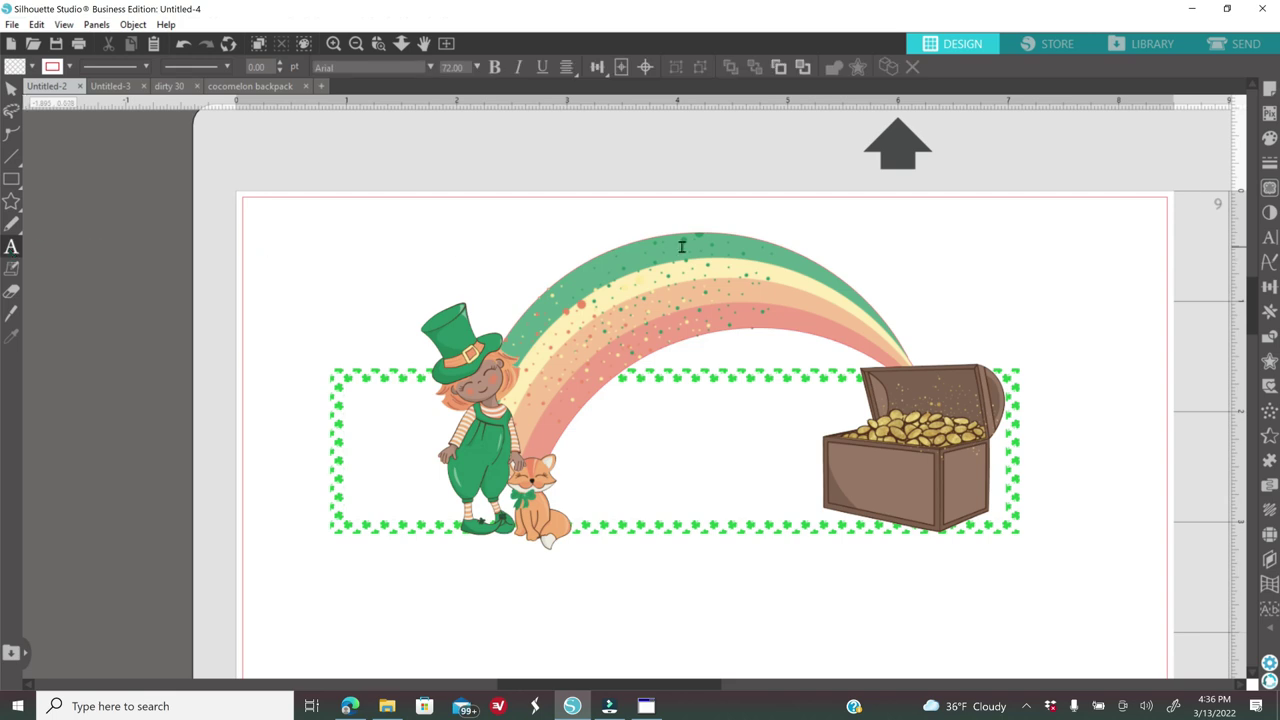
click(1269, 239)
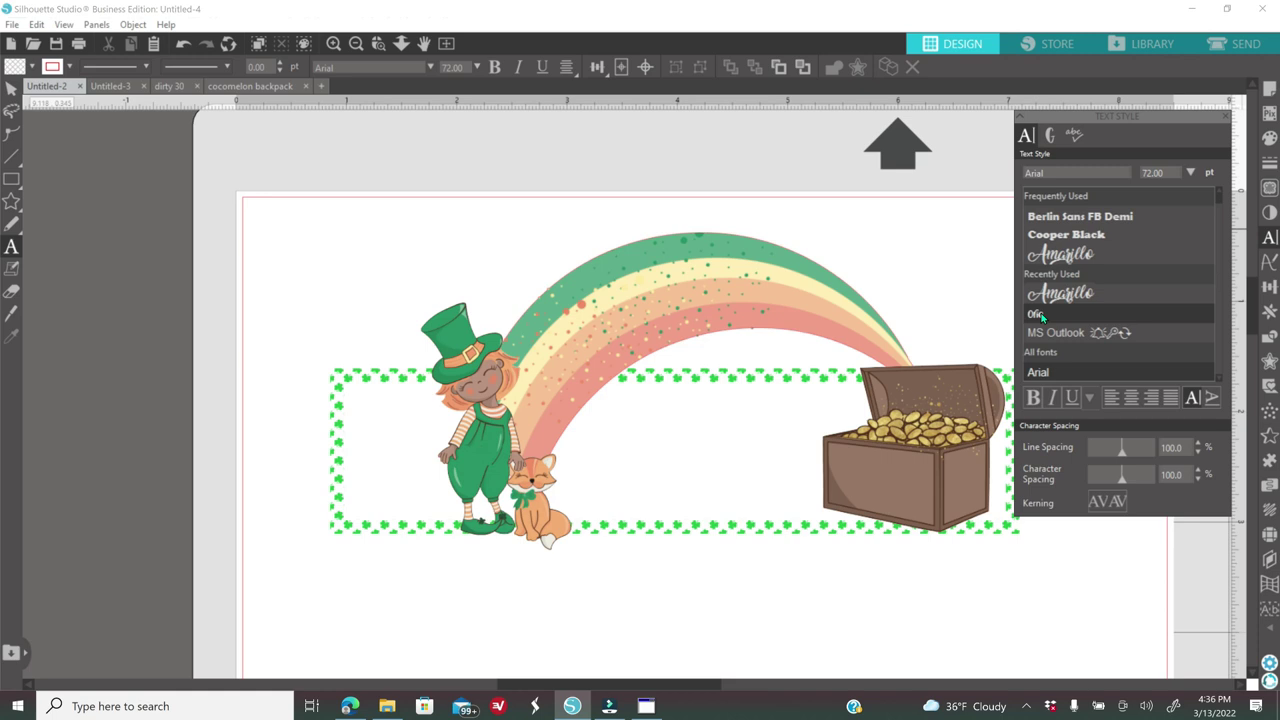
click(362, 258)
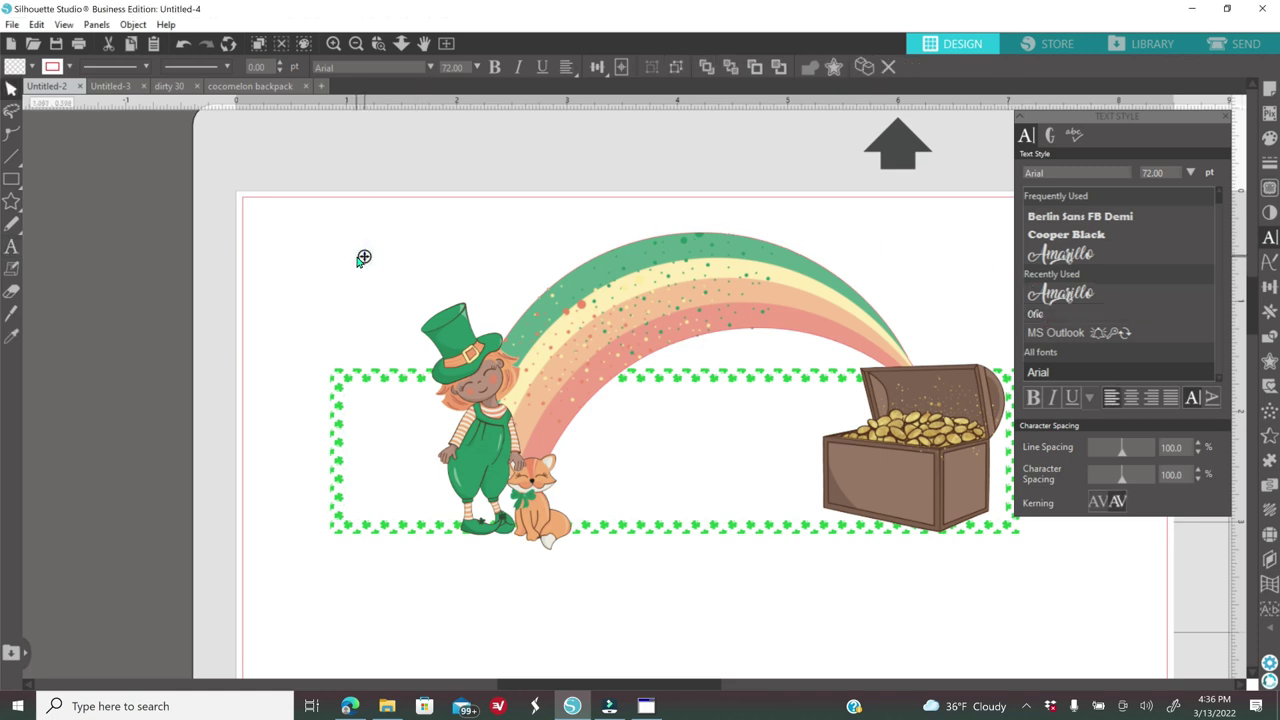
text(Happy)
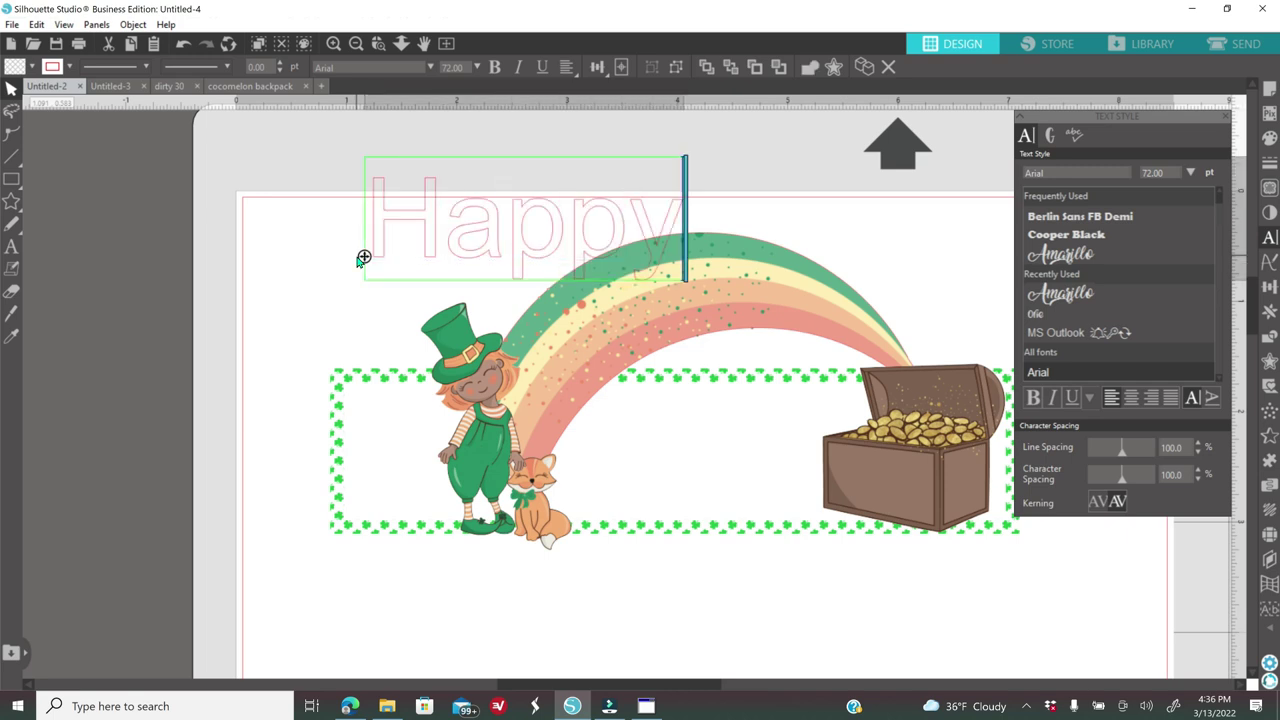
key(Return)
text(St)
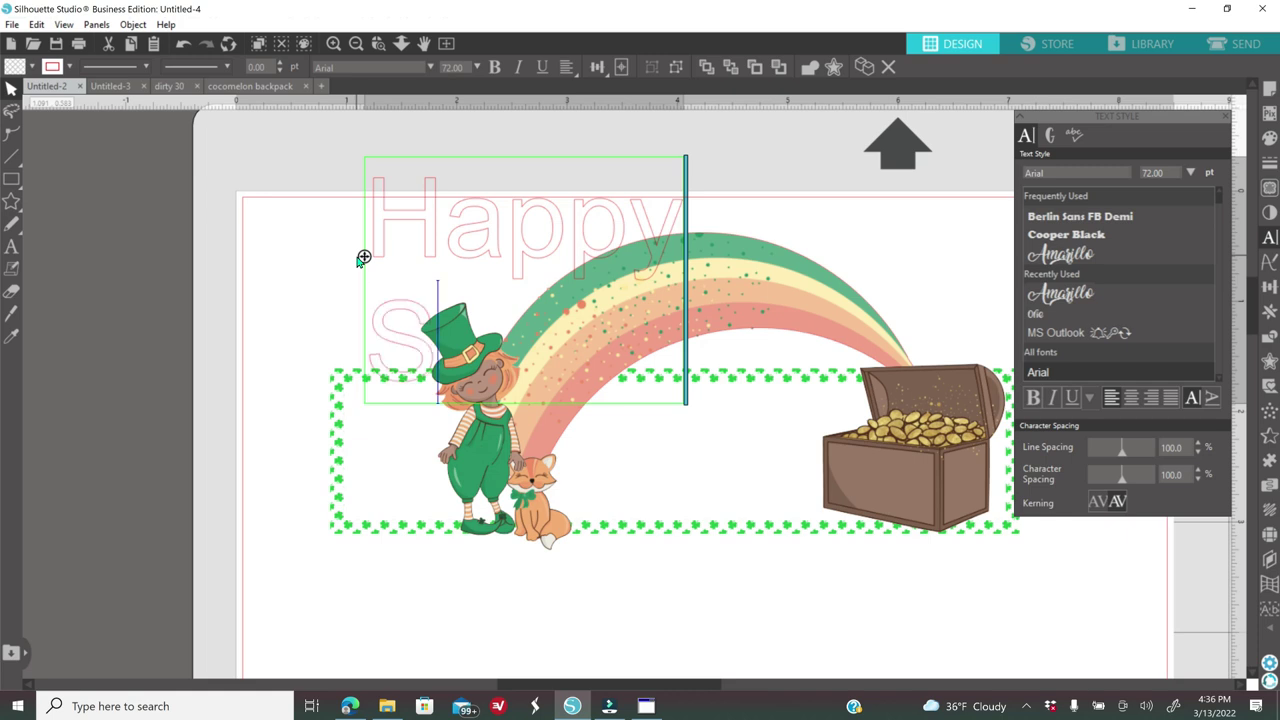
text(. Patricks)
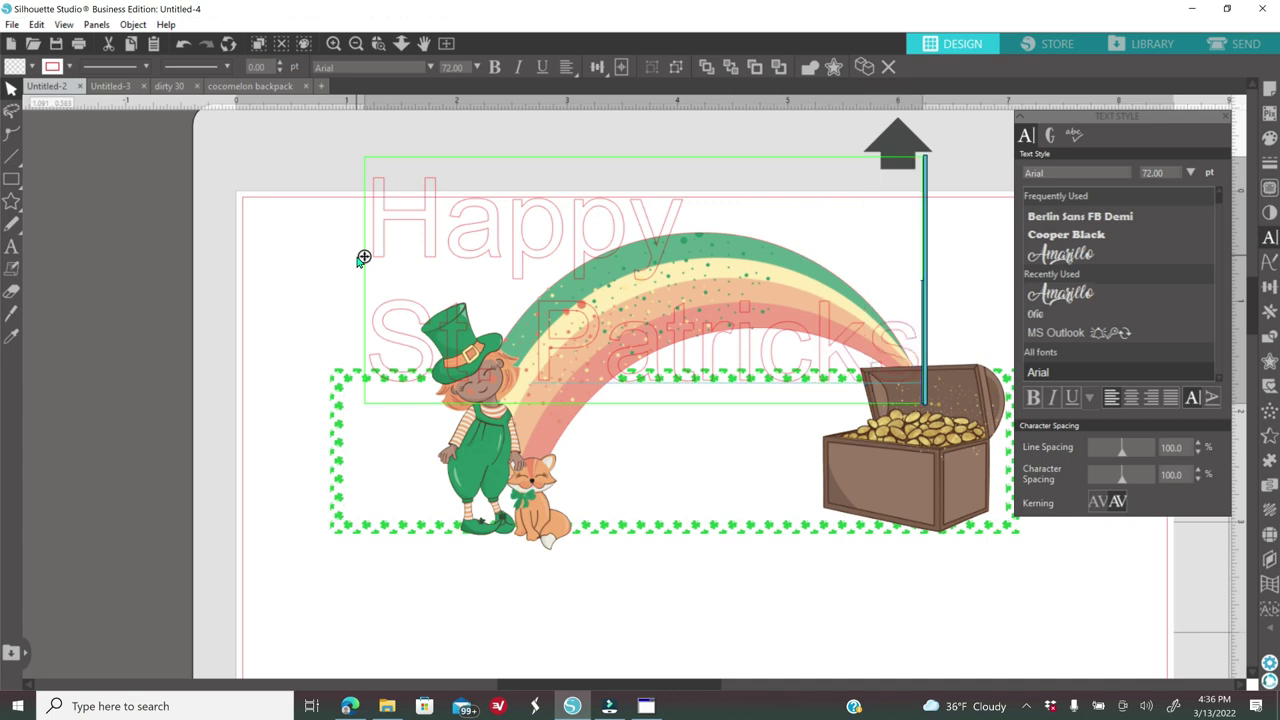
text( D)
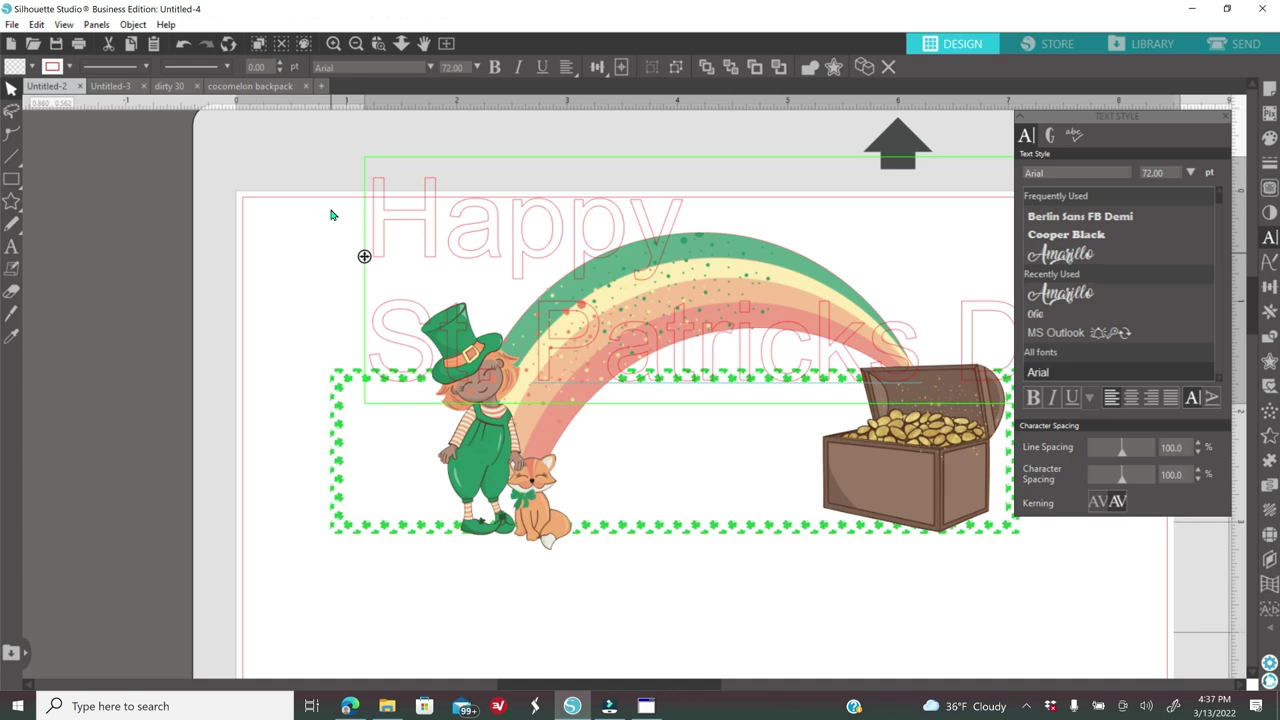
click(191, 271)
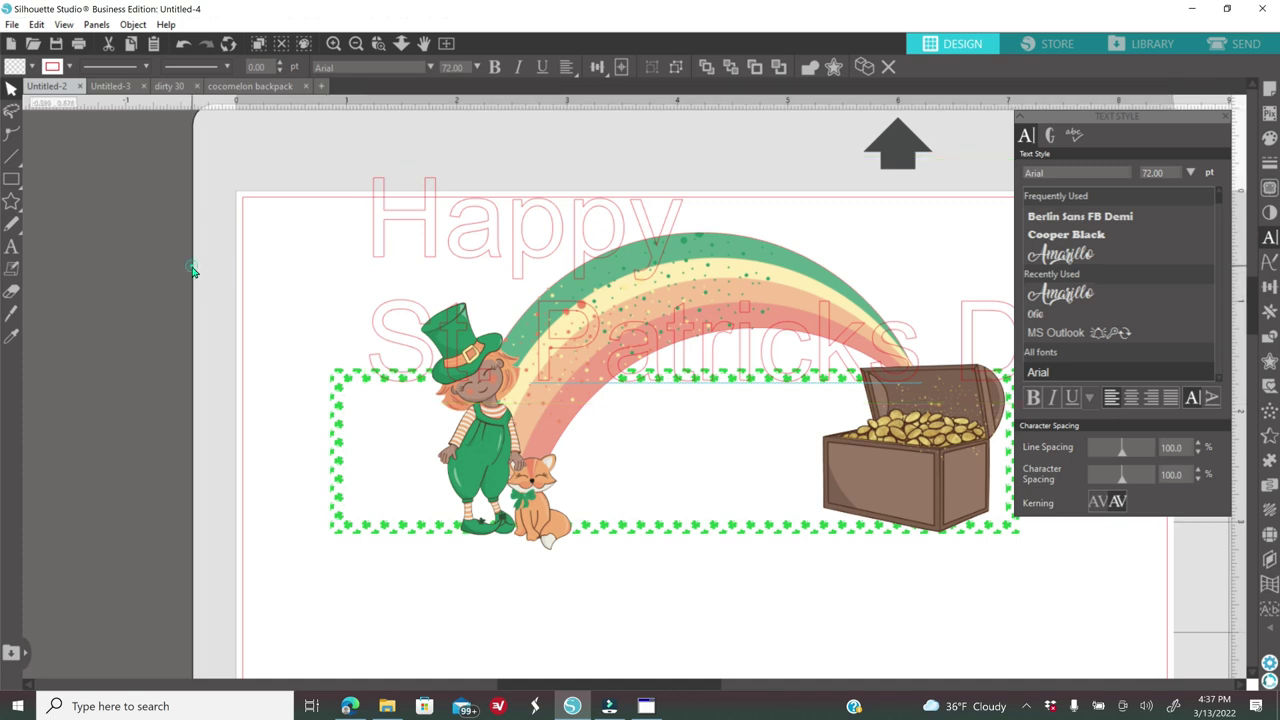
Center-align the "Happy St. Patricks Day!" text and fill it with the light green sampled from the rainbow's outer band
click(423, 241)
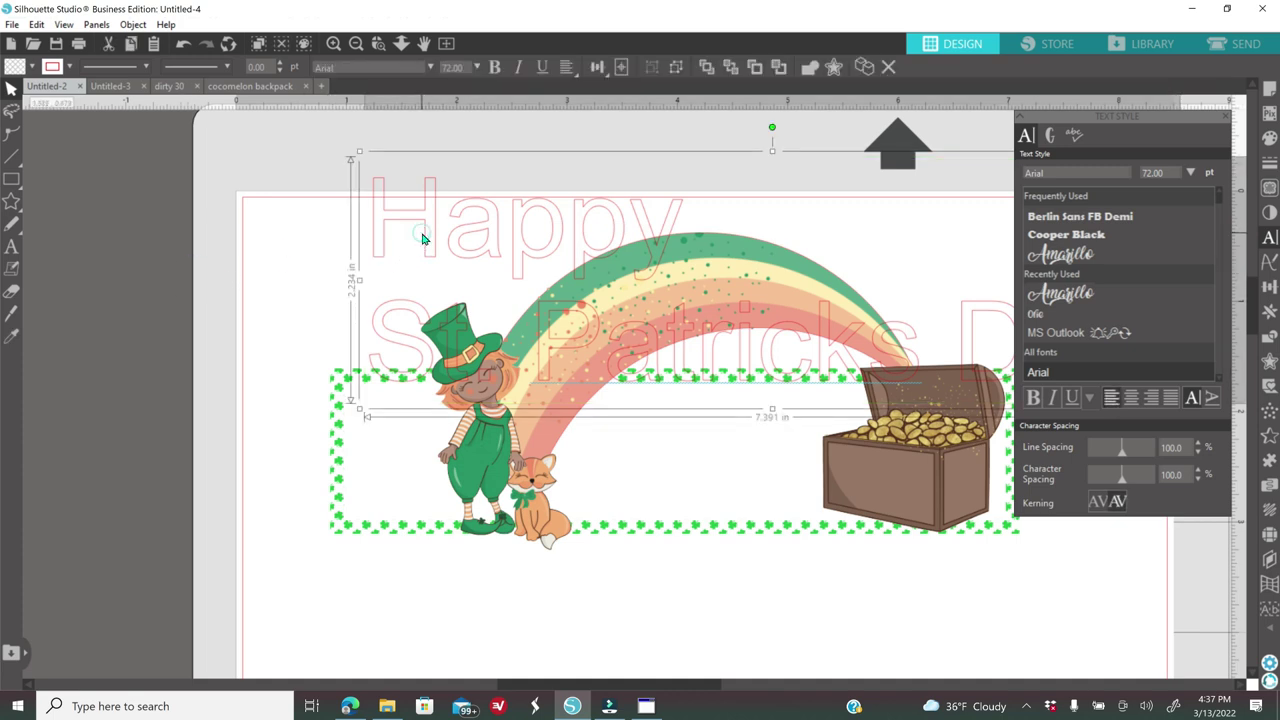
click(1133, 398)
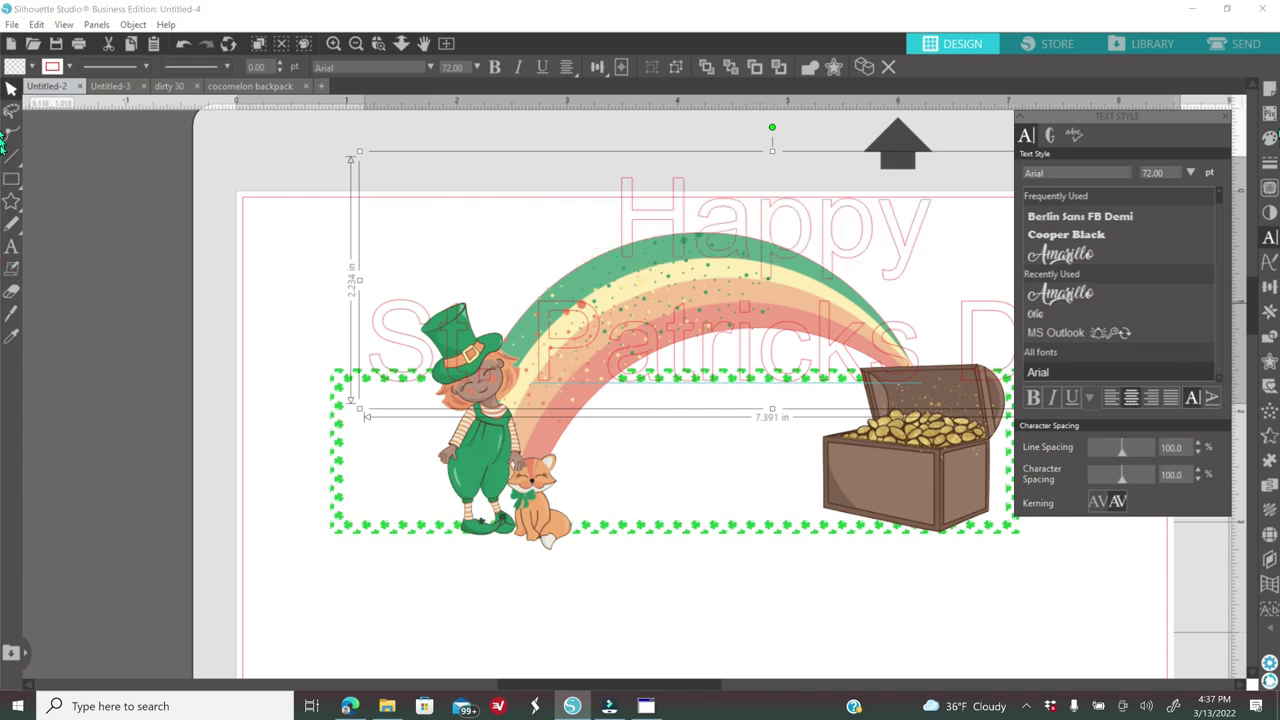
click(1269, 138)
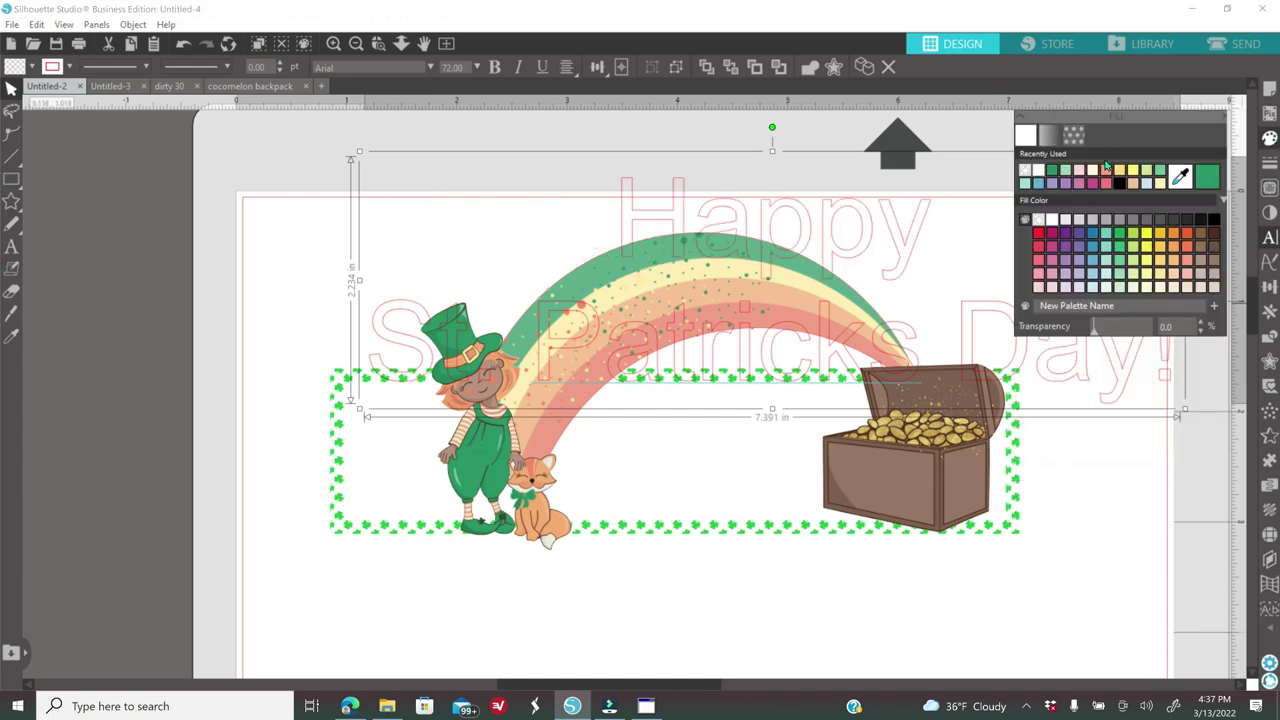
click(1206, 177)
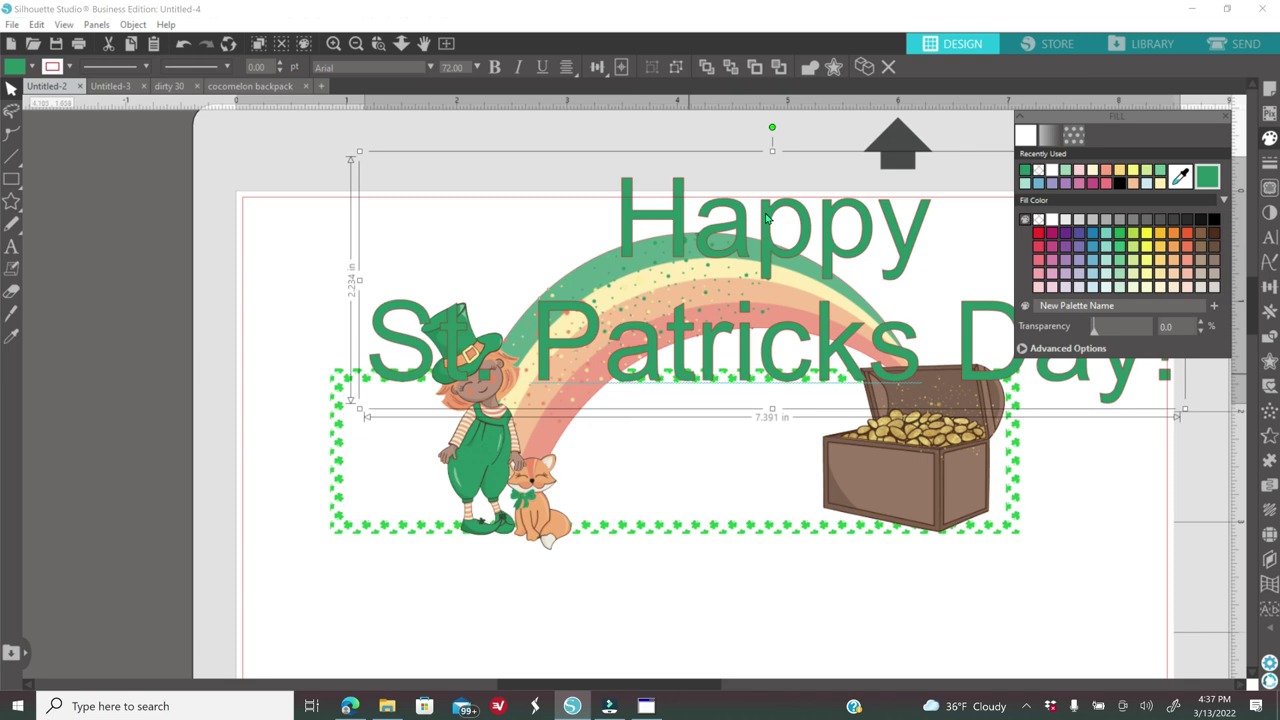
click(1183, 177)
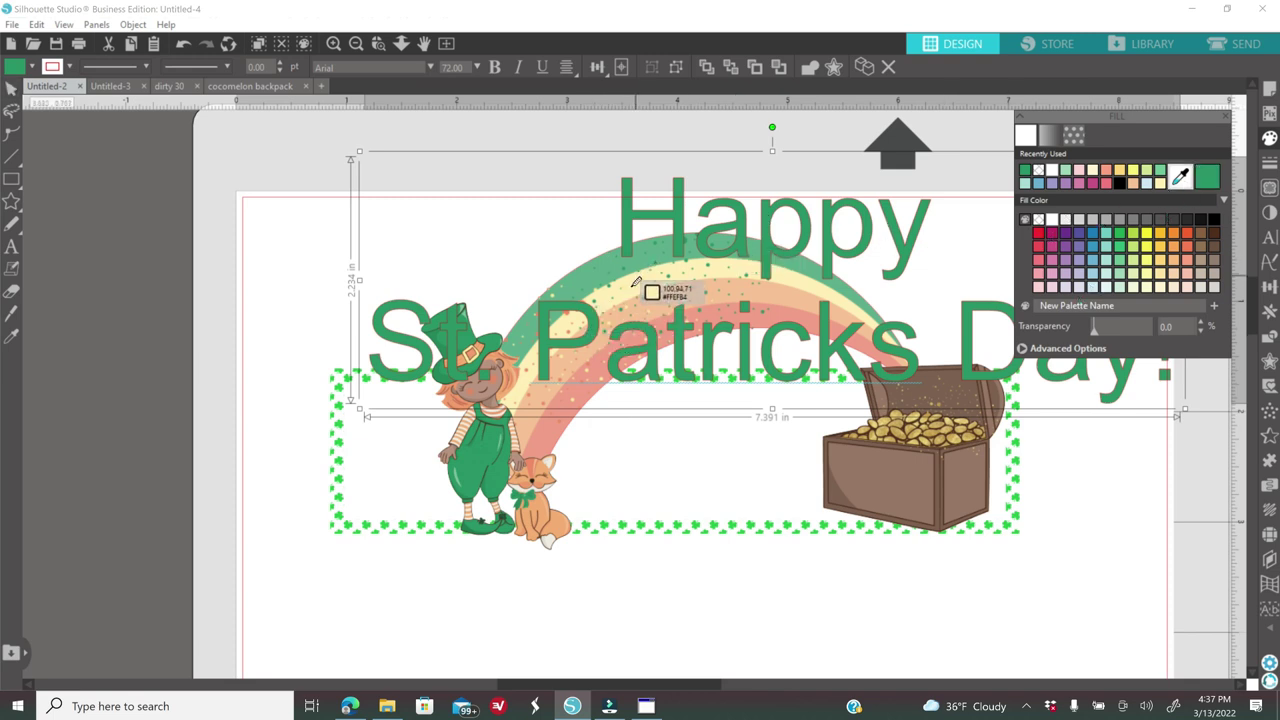
click(645, 284)
click(1179, 177)
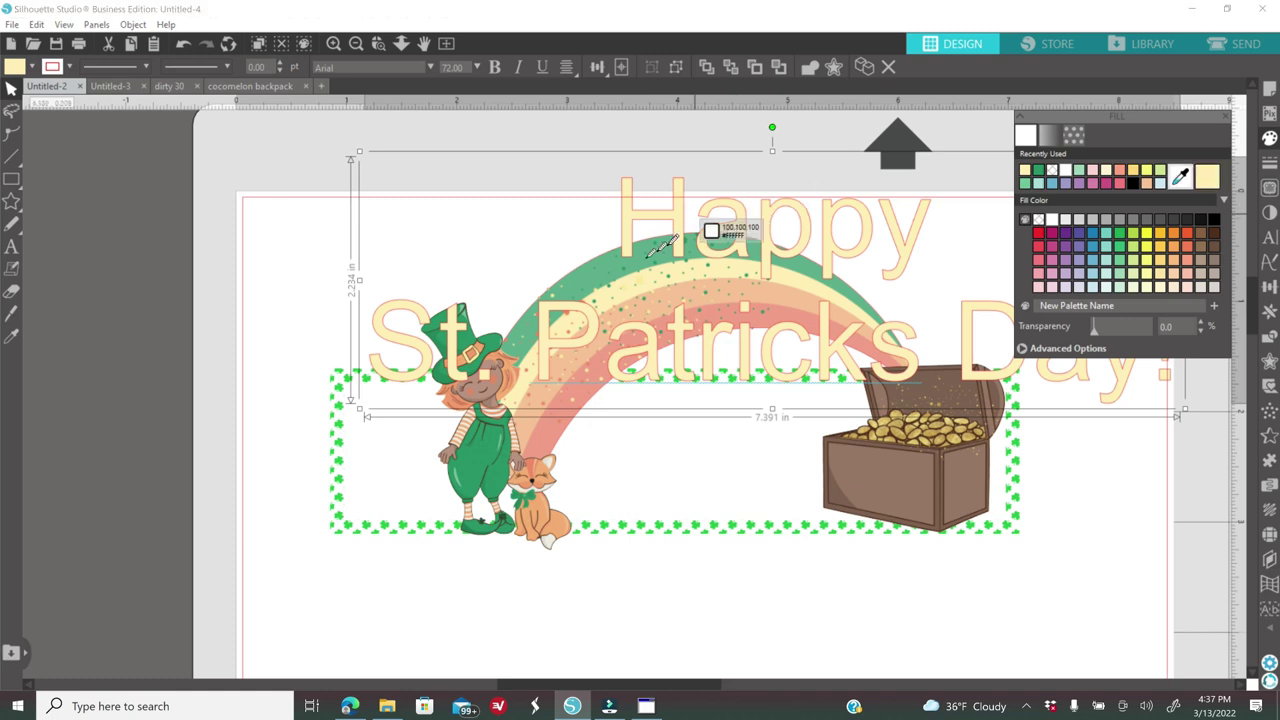
click(614, 267)
Move the greeting text below the shamrock rectangle and make its outline transparent
drag(886, 236, 790, 588)
scroll(690, 500, down, 3)
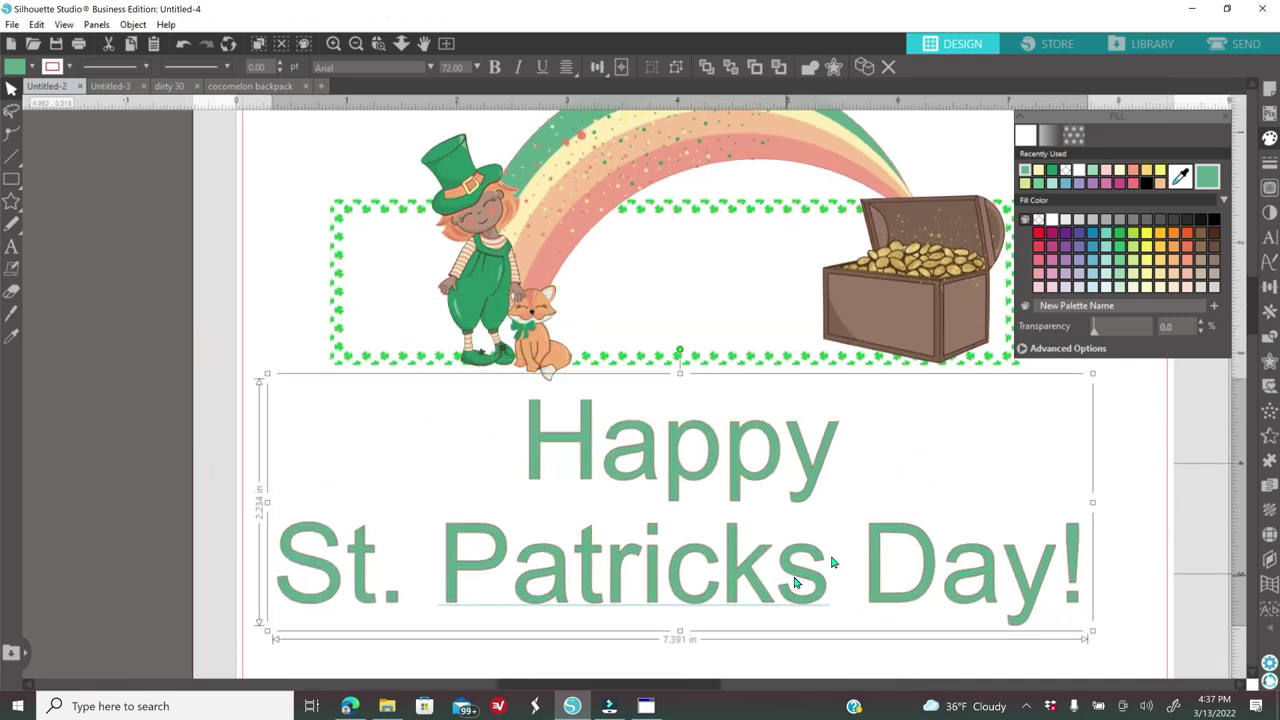
click(1268, 164)
click(1050, 138)
click(1066, 173)
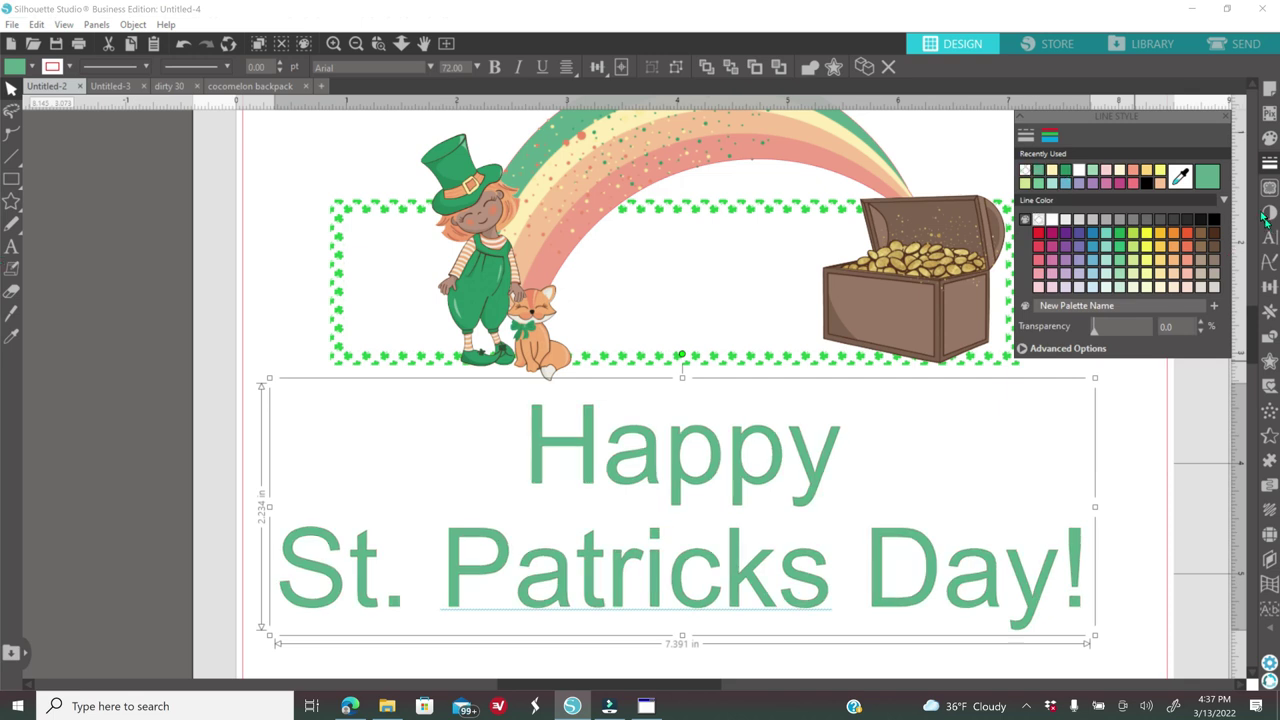
Set the greeting's font to Aerfus and scale it down to about 1.74 in wide just below the rectangle
click(1269, 238)
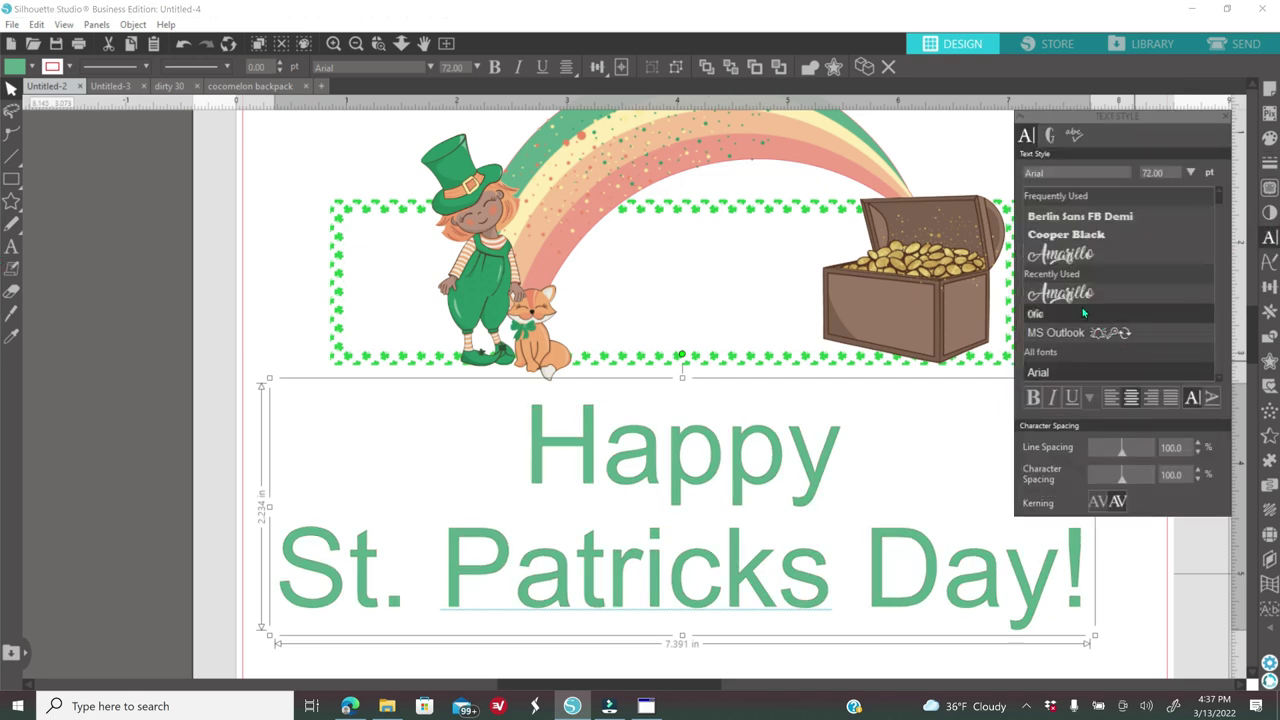
scroll(1082, 307, down, 4)
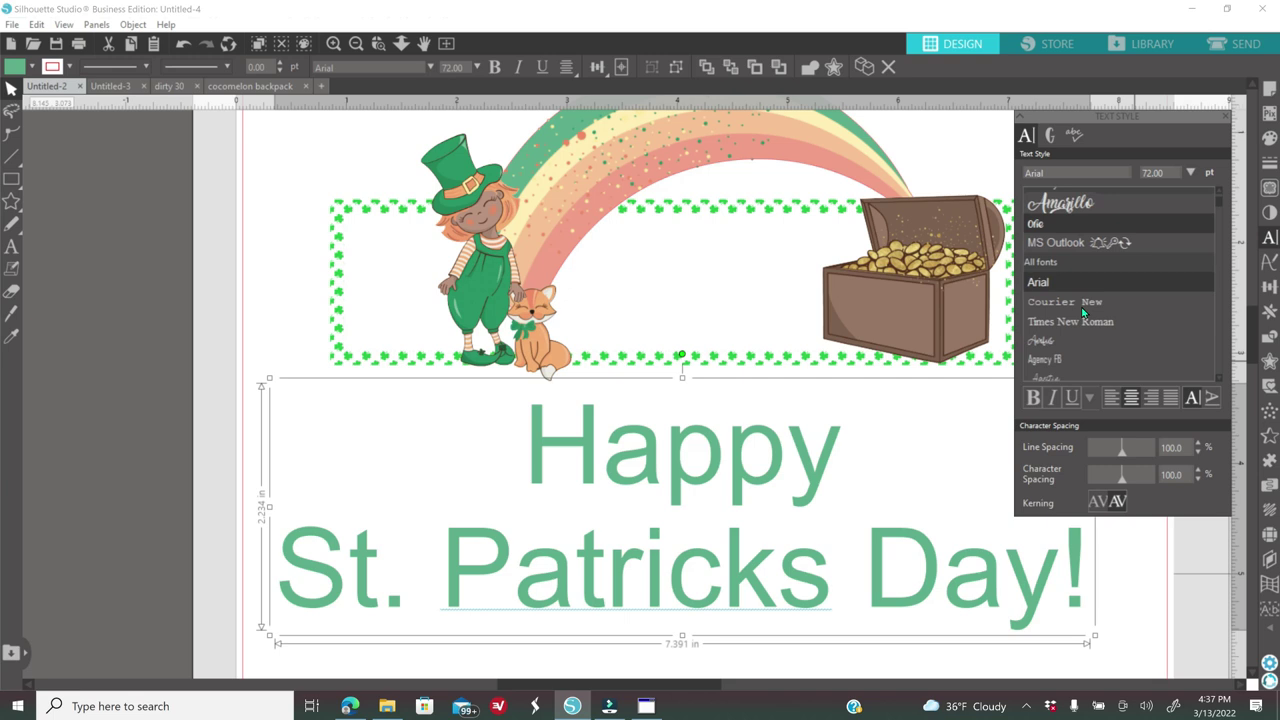
click(1041, 296)
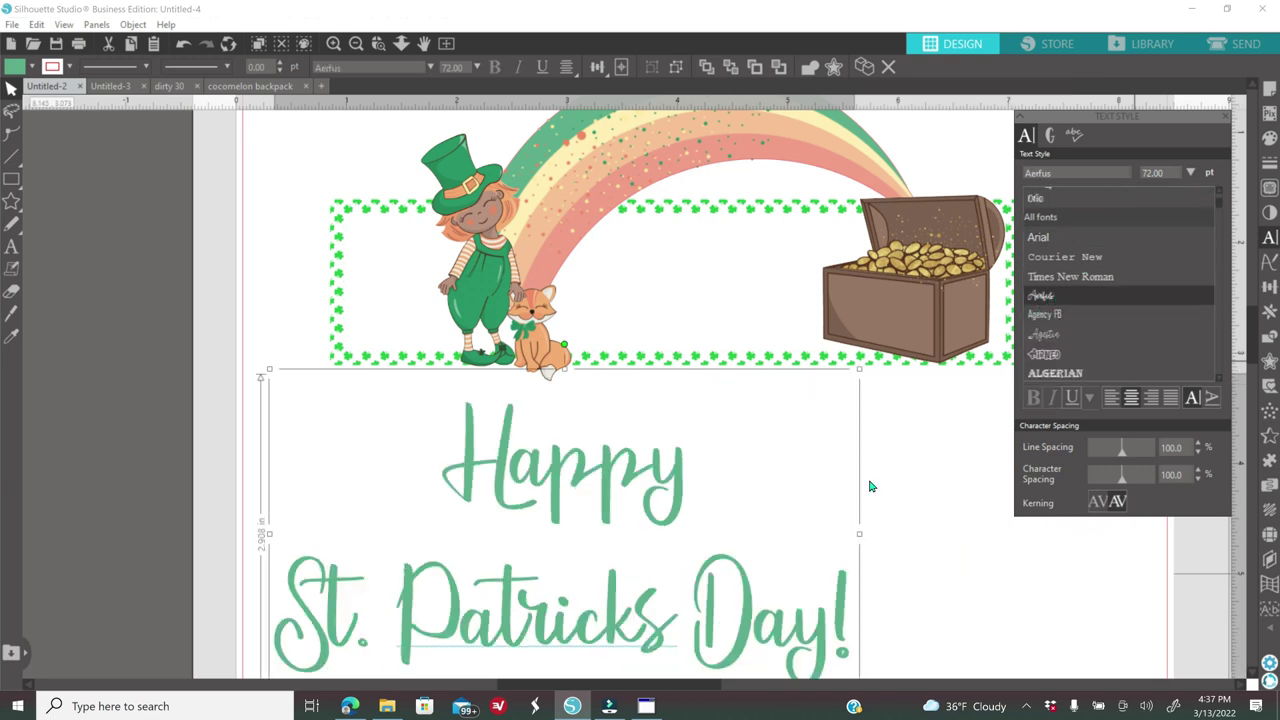
scroll(817, 451, down, 1)
scroll(817, 451, down, 1)
drag(859, 346, 446, 519)
drag(441, 652, 552, 474)
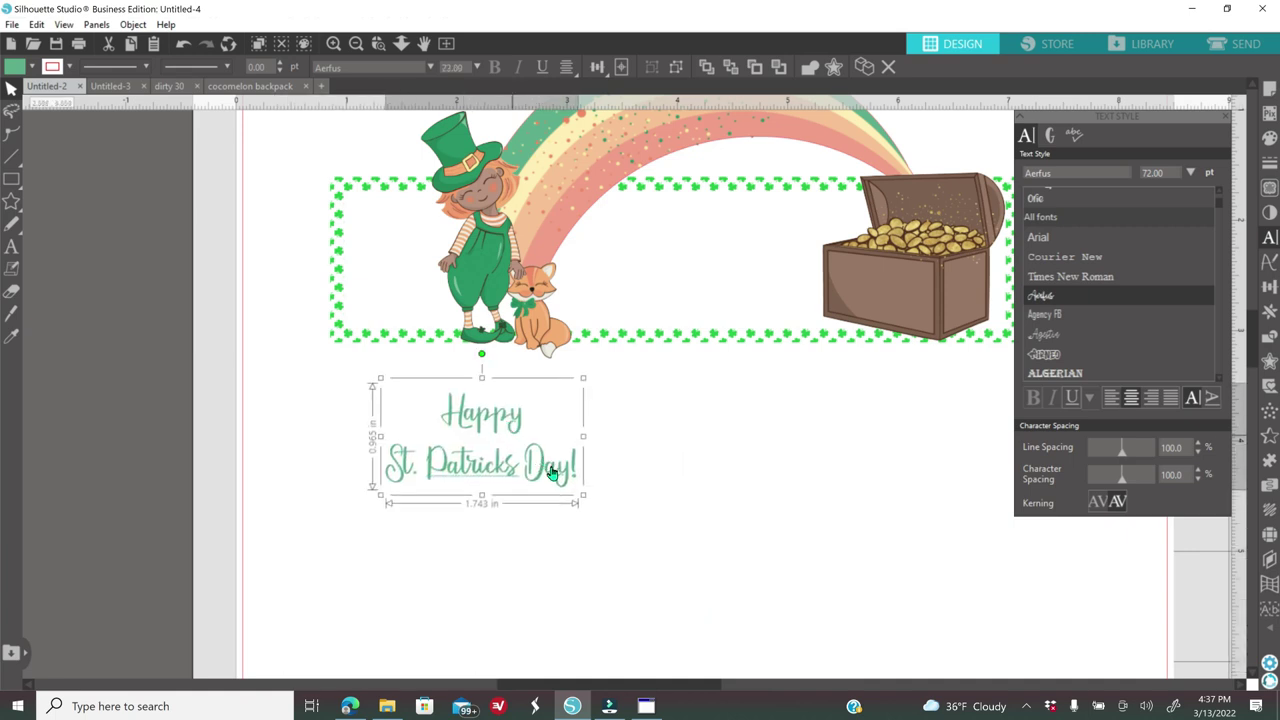
Shrink the greeting to about 12.35 pt and place it slanted inside the rectangle, beside the leprechaun girl and above the shamrock
click(333, 43)
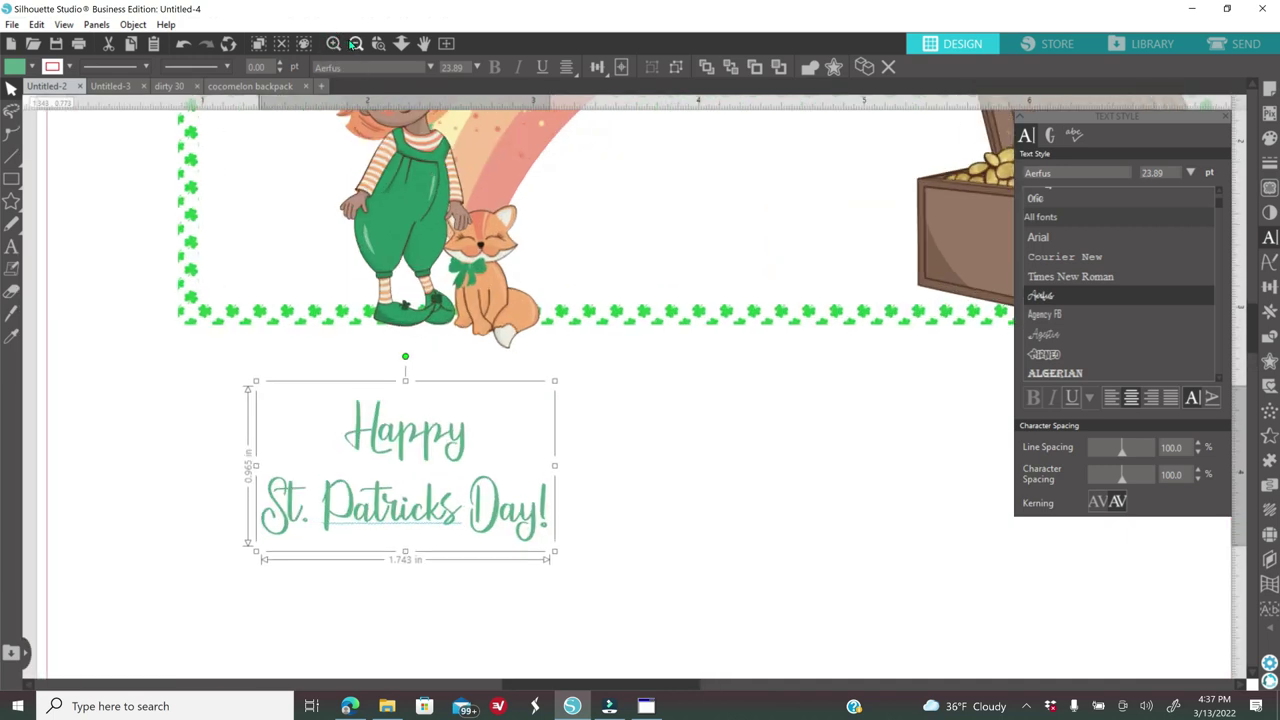
click(356, 43)
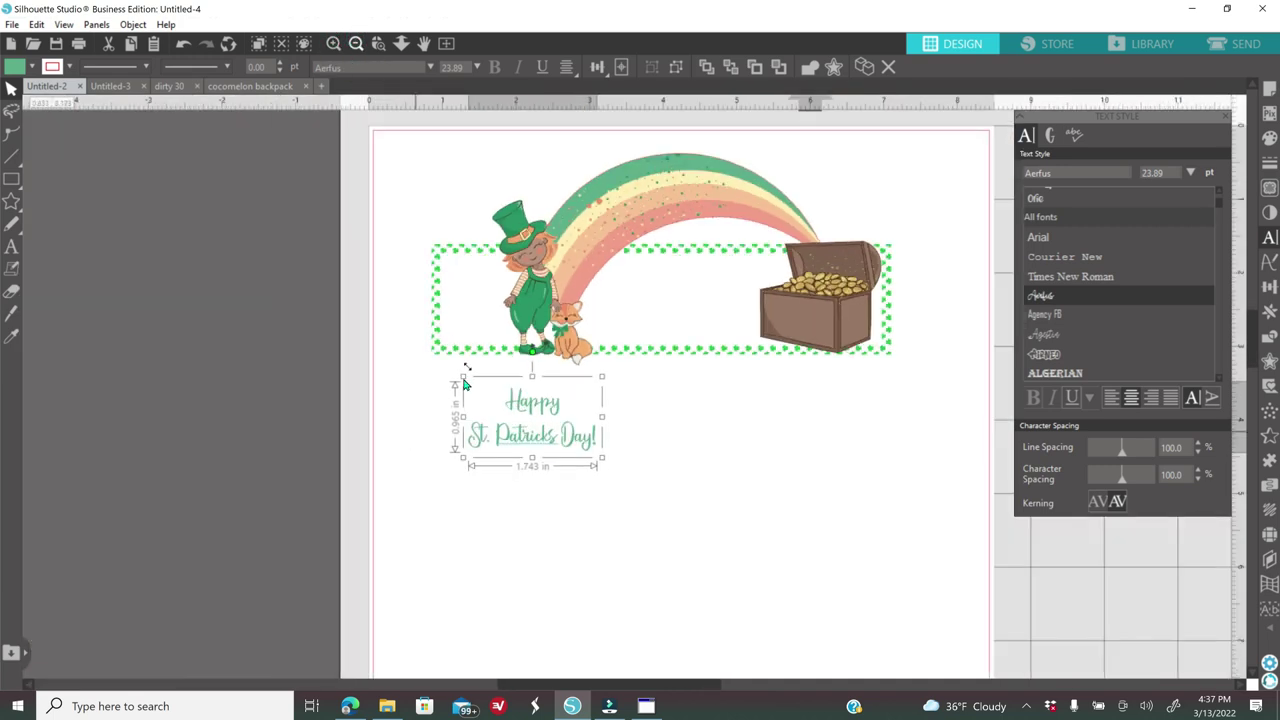
drag(602, 378, 560, 345)
drag(532, 420, 488, 296)
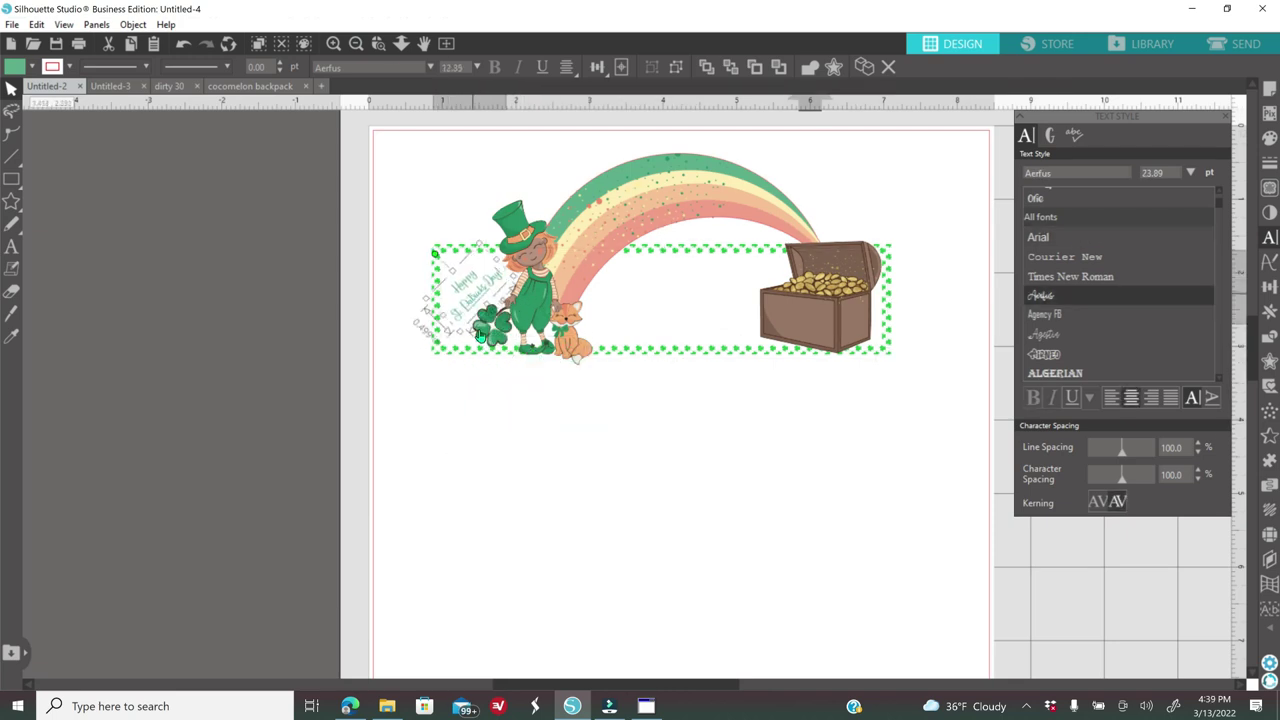
click(333, 43)
drag(243, 455, 226, 480)
click(390, 594)
click(1225, 122)
Add the text "YOU'RE MY" below the shamrock rectangle
key(ctrl+1)
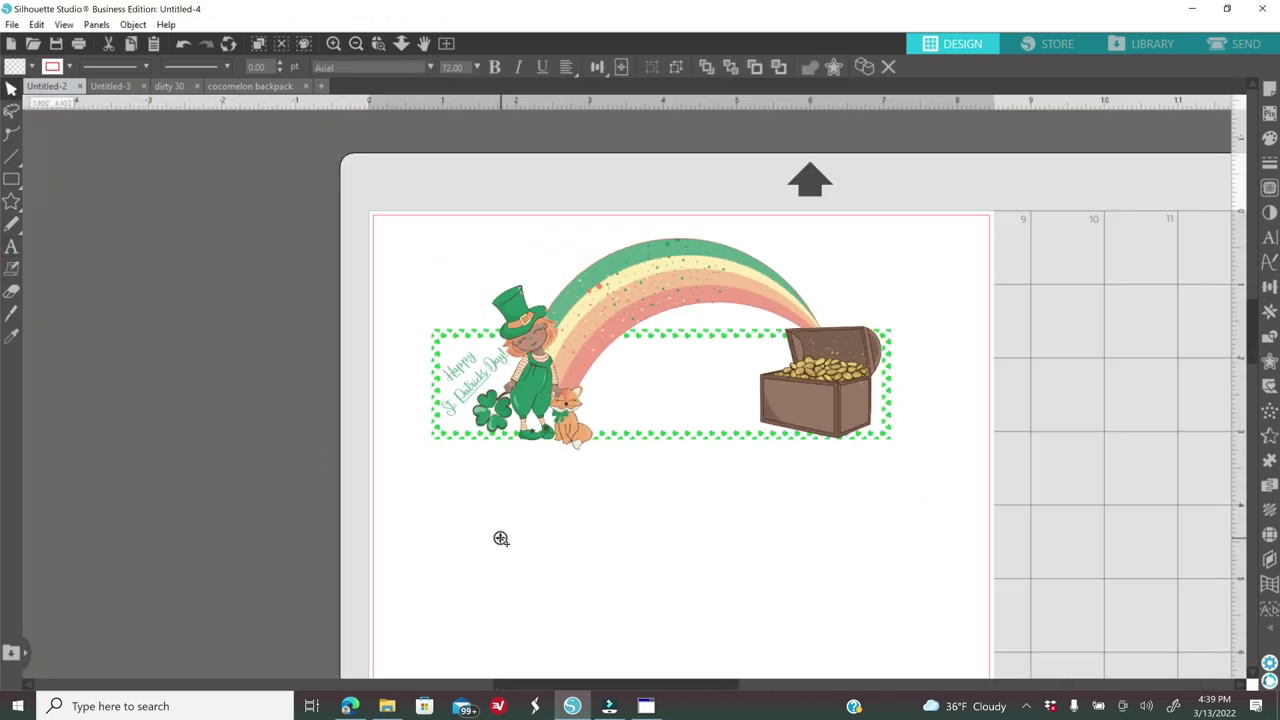
click(501, 538)
text(YOU'RE ME)
key(BackSpace)
text(Y)
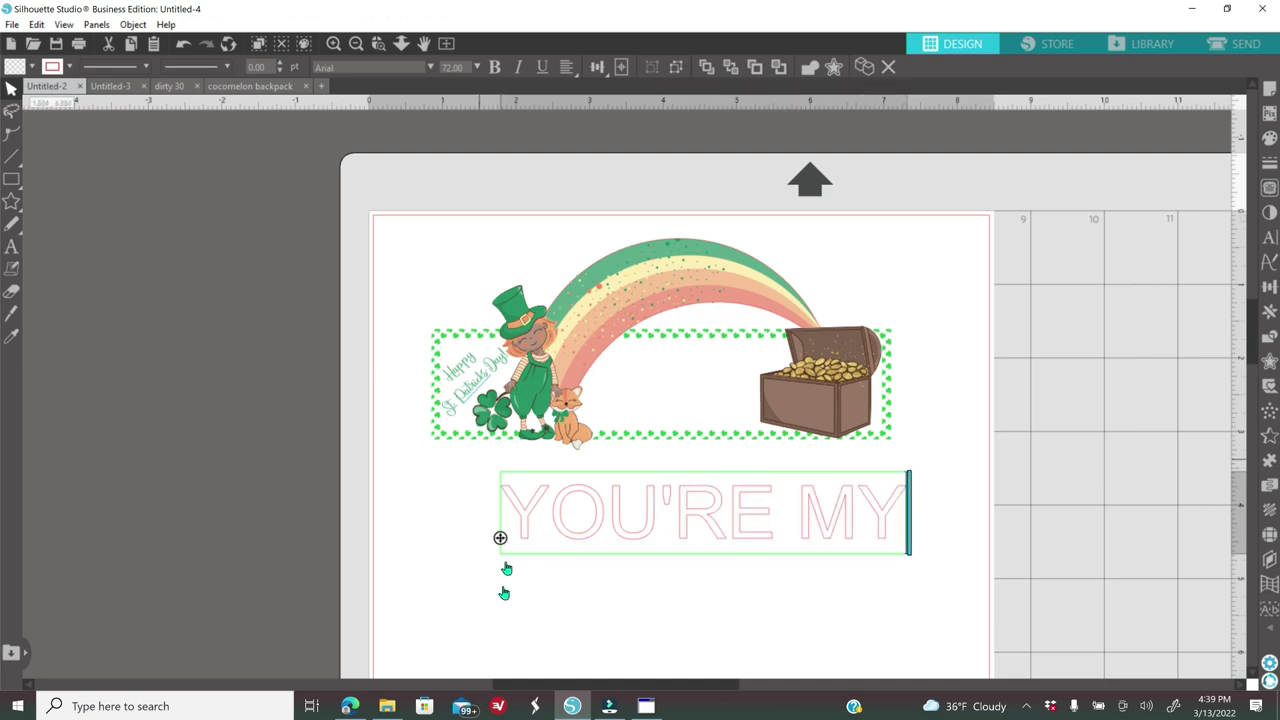
Give "YOU'RE MY" the rainbow's light green fill, a transparent outline and the Orie font
click(1270, 138)
click(1110, 250)
click(1072, 350)
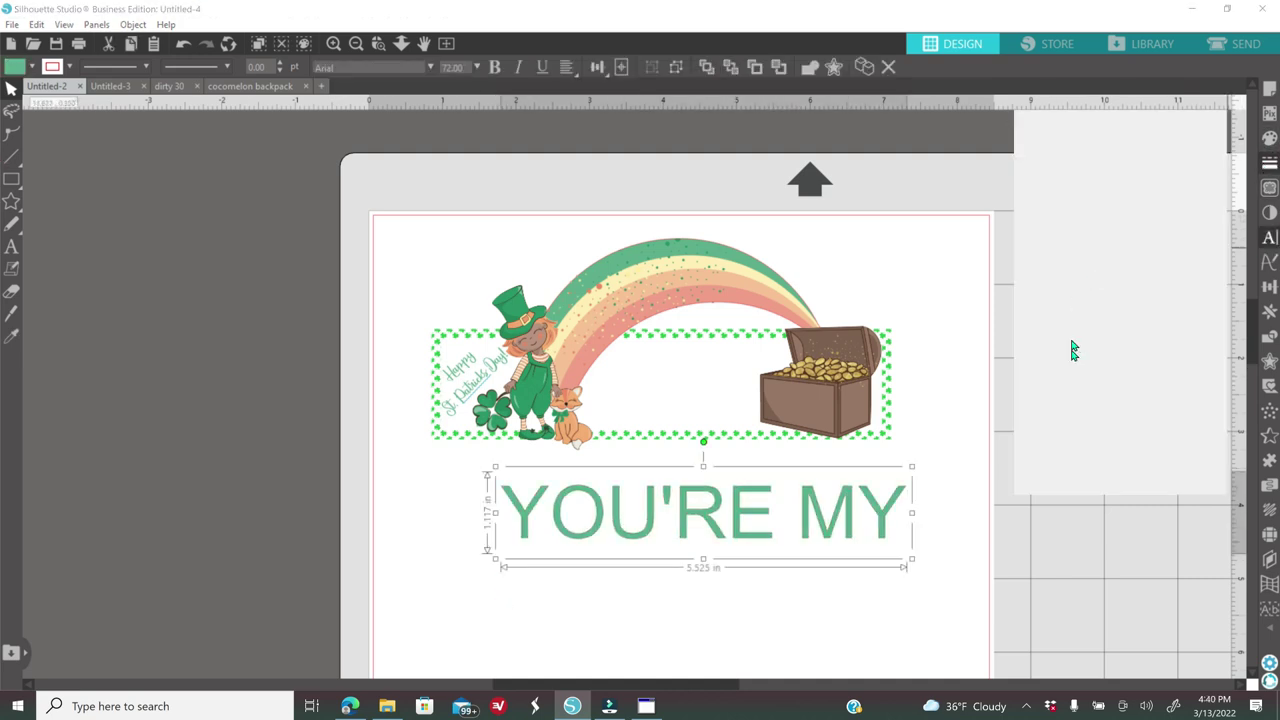
click(1072, 330)
Scale "YOU'RE MY" down to about 1.89 in wide and place it under the rainbow, between the fox and the treasure chest
drag(771, 558, 723, 551)
drag(615, 532, 682, 366)
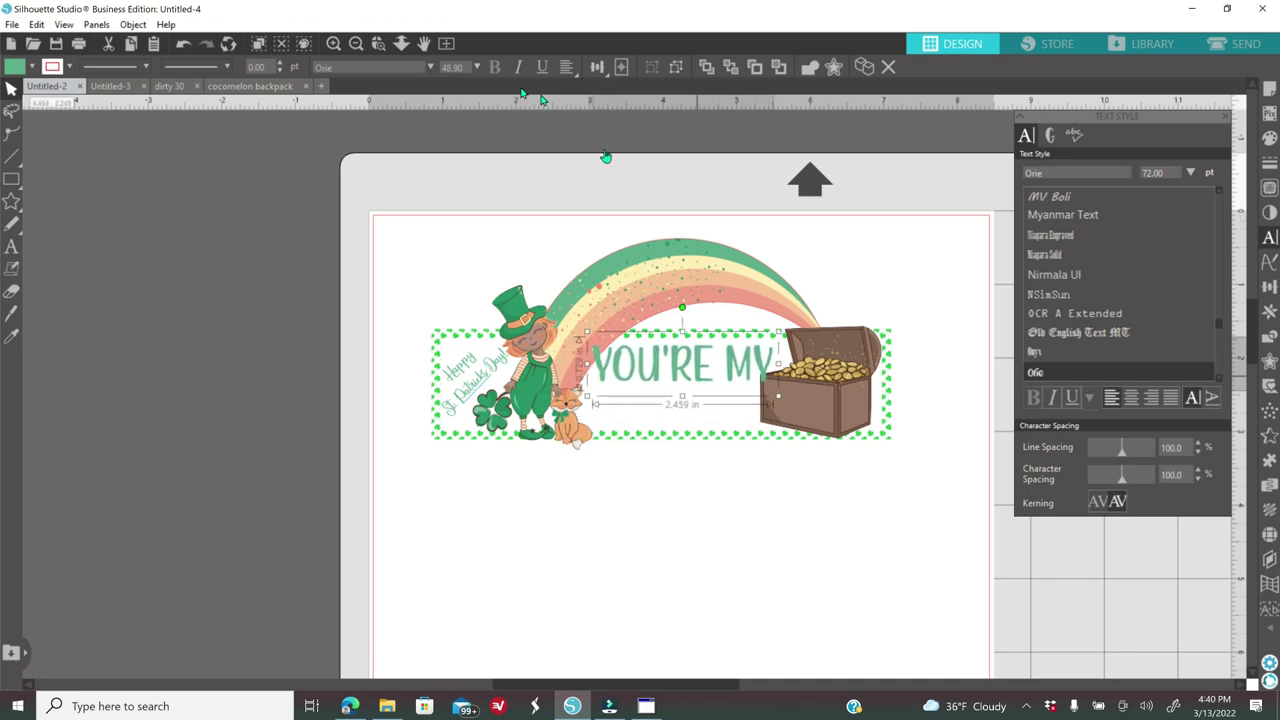
click(333, 43)
drag(841, 401, 808, 364)
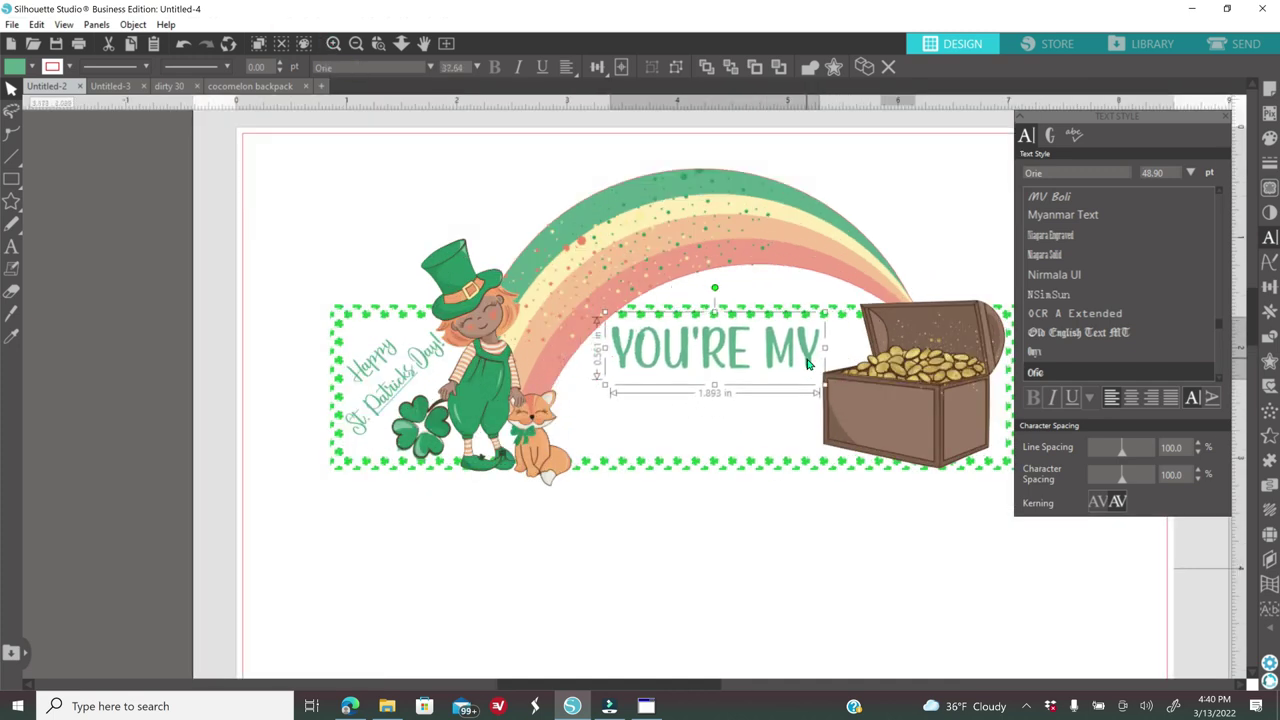
click(789, 589)
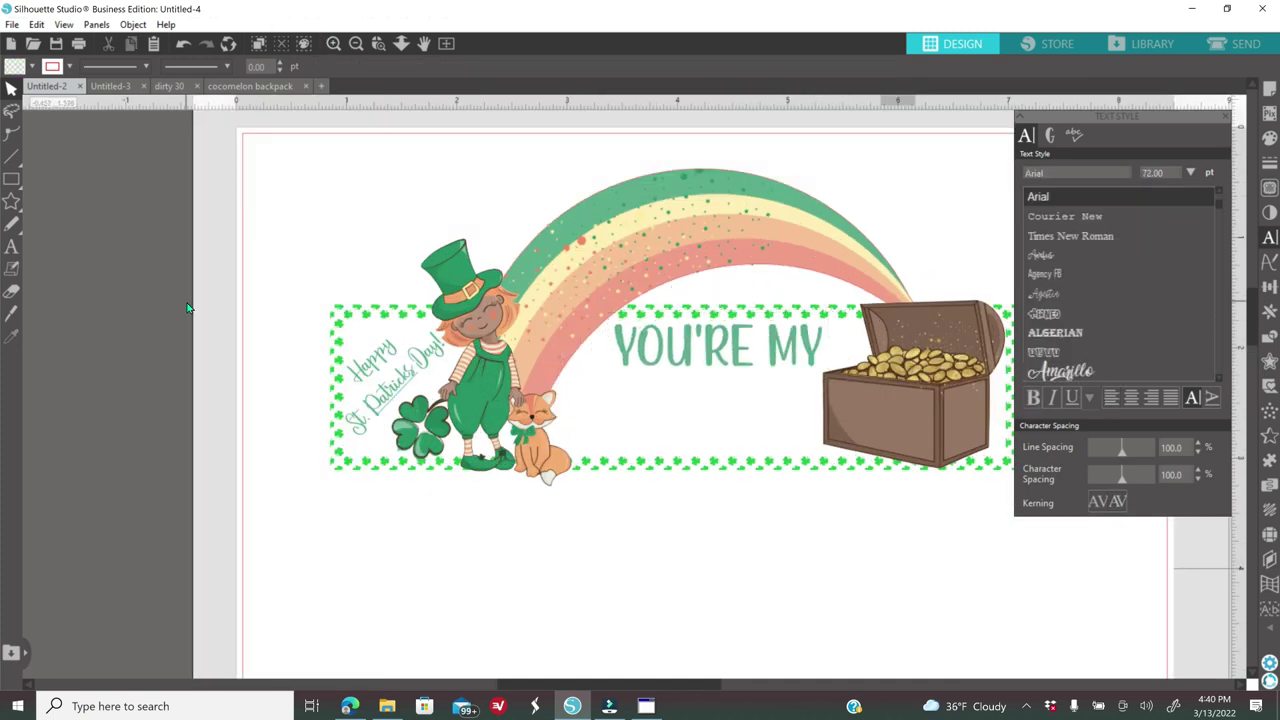
Add two-line text below the rectangle, with "LUCKY" on the first line and "CHARM" on the second
click(370, 565)
text(LUCKY)
key(Return)
text(CHARM)
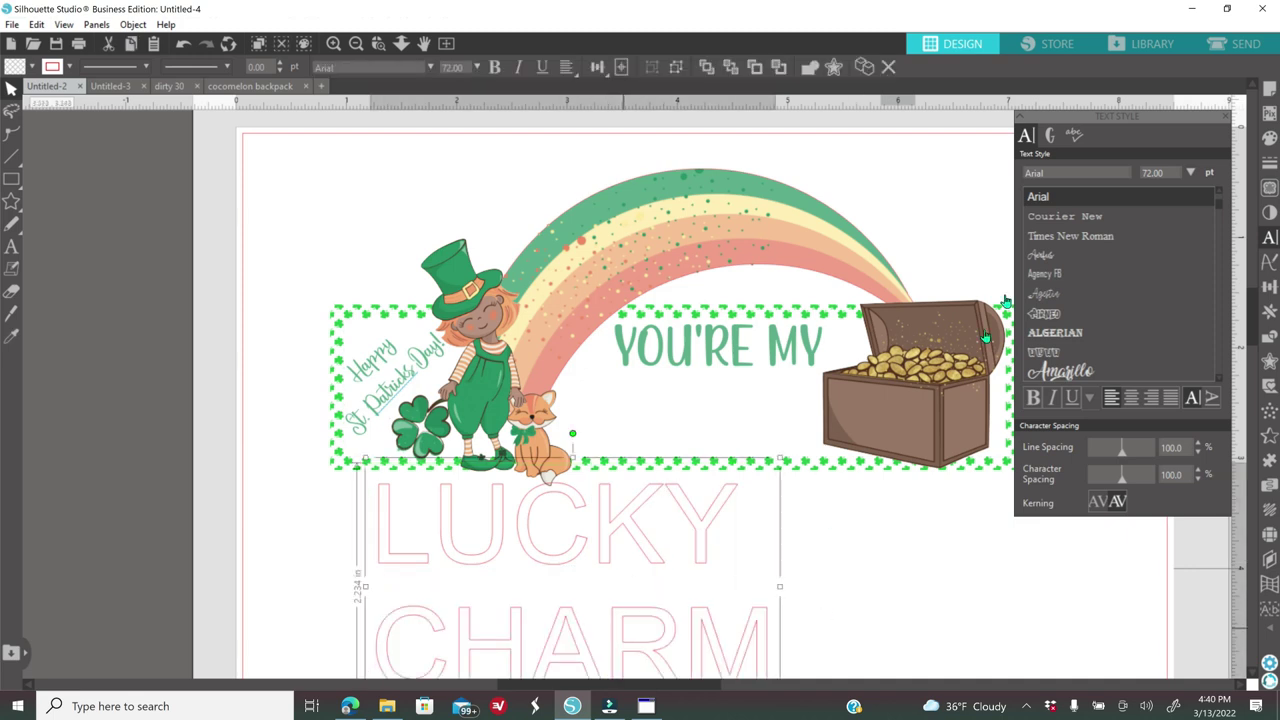
Set the "LUCKY CHARM" text to the Orie font with left alignment
scroll(1098, 317, down, 10)
click(1040, 372)
click(1111, 397)
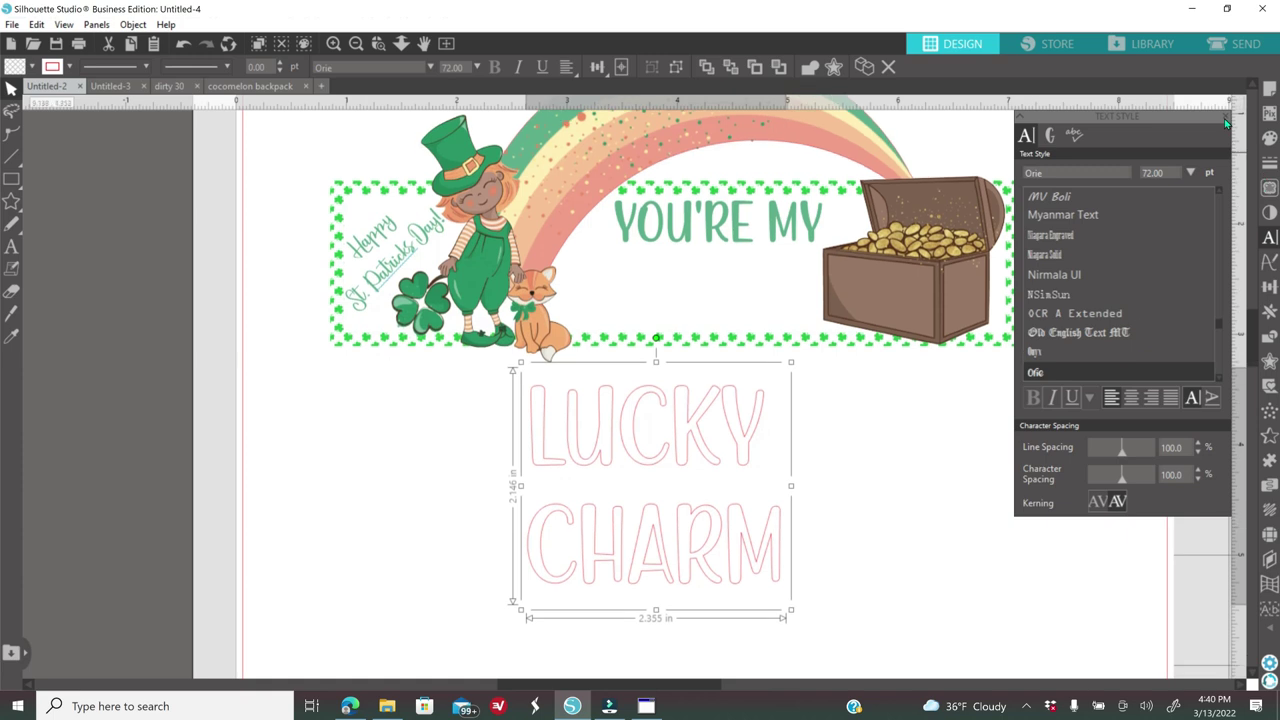
click(1226, 122)
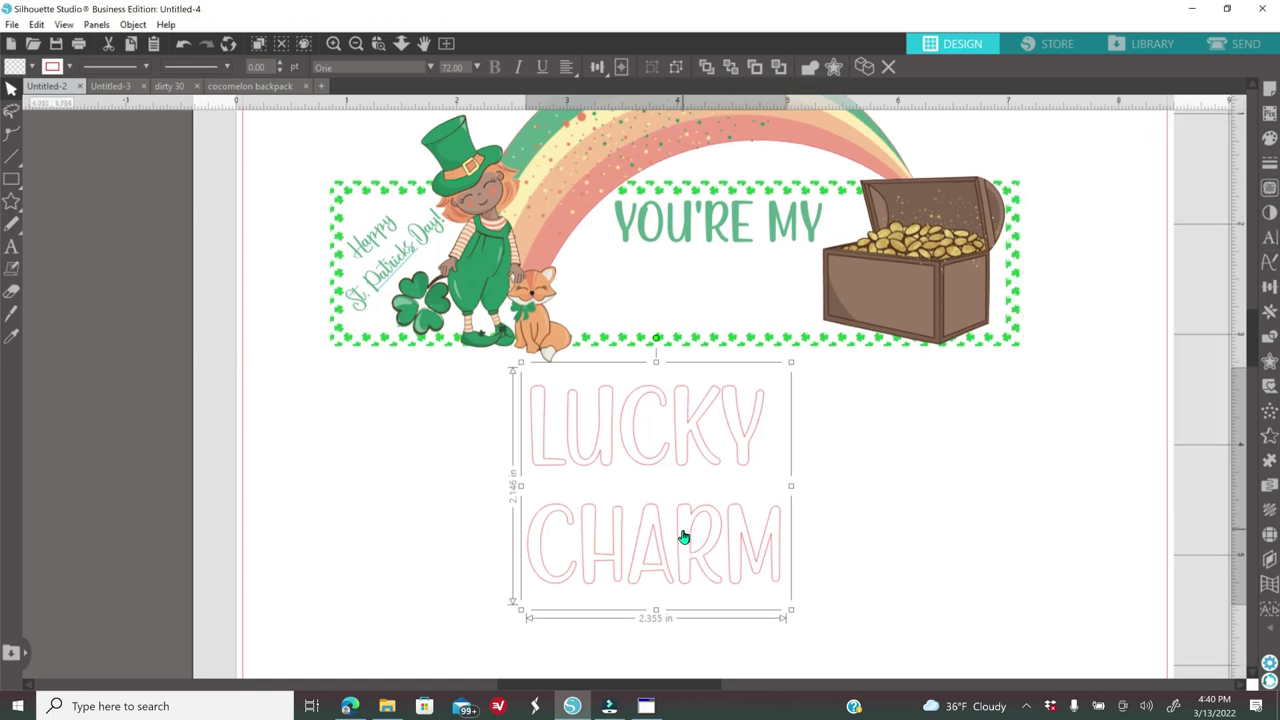
Ungroup the "LUCKY CHARM" text into separate letters and deselect them
scroll(630, 560, down, 1)
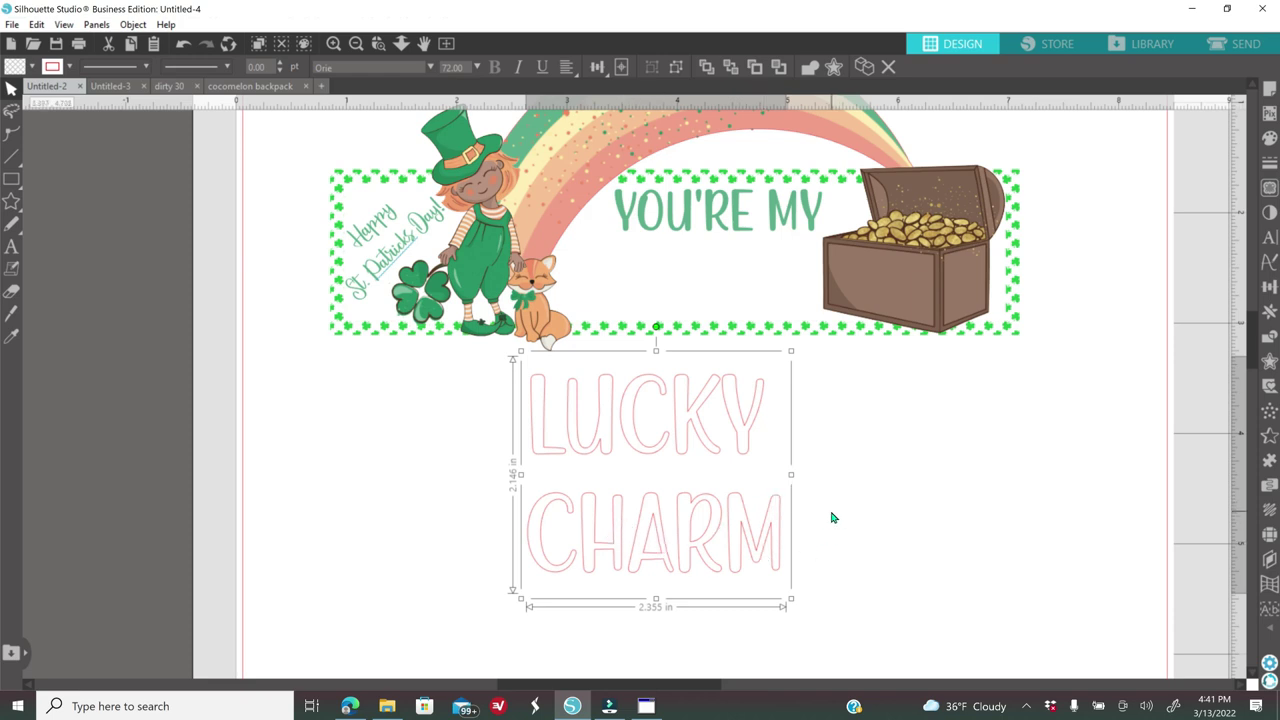
right_click(675, 517)
click(718, 341)
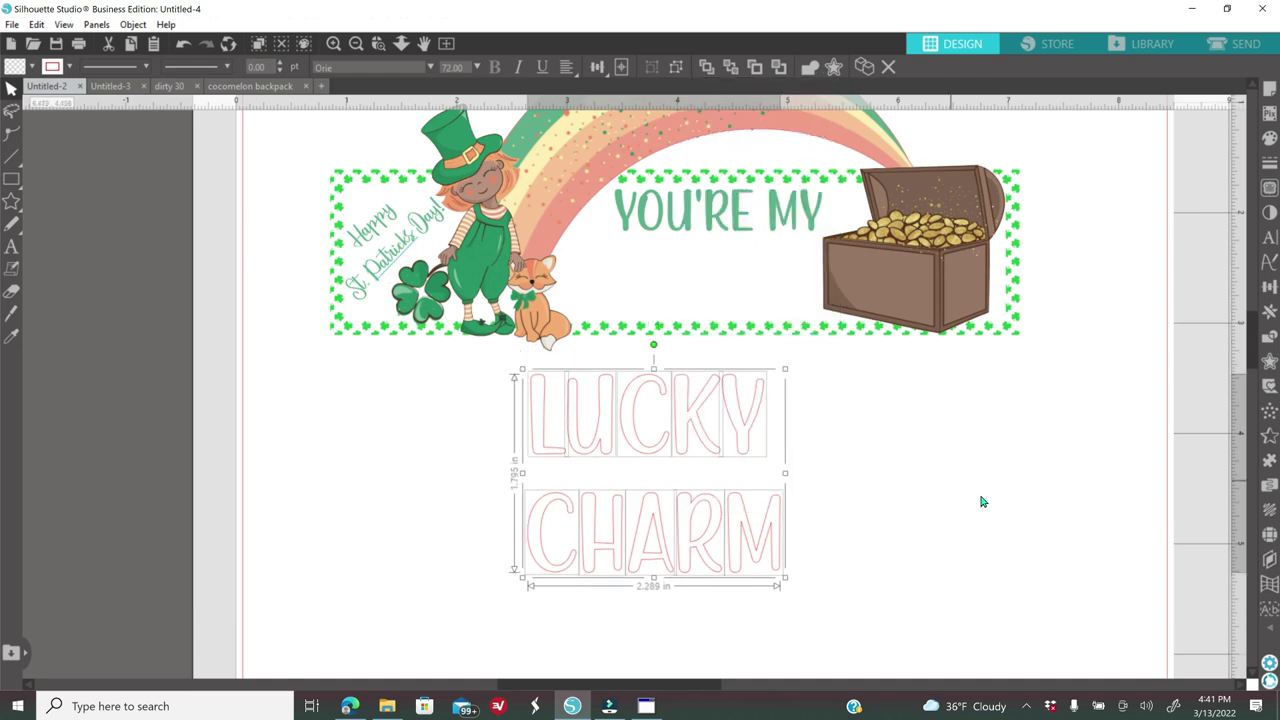
click(529, 471)
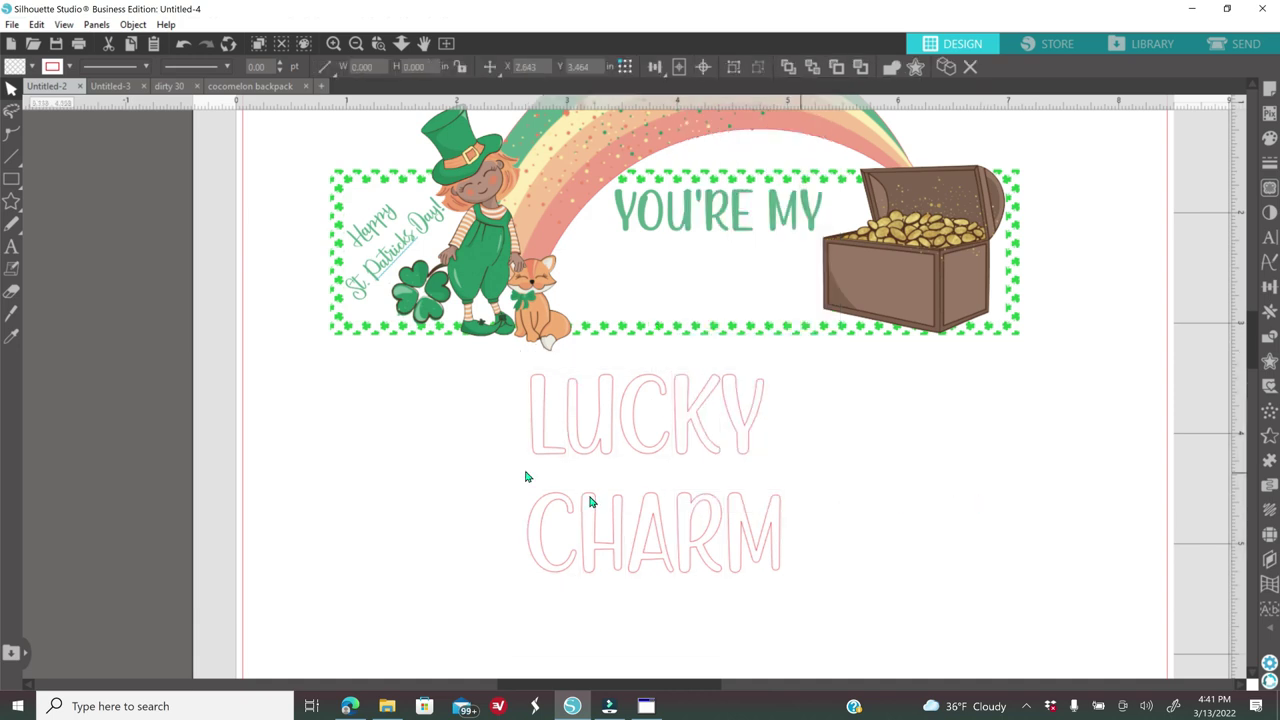
Fill the letters of "LUCKY" individually with coral pink, magenta pink, purple, blue and mint, in that order
click(561, 451)
click(1272, 141)
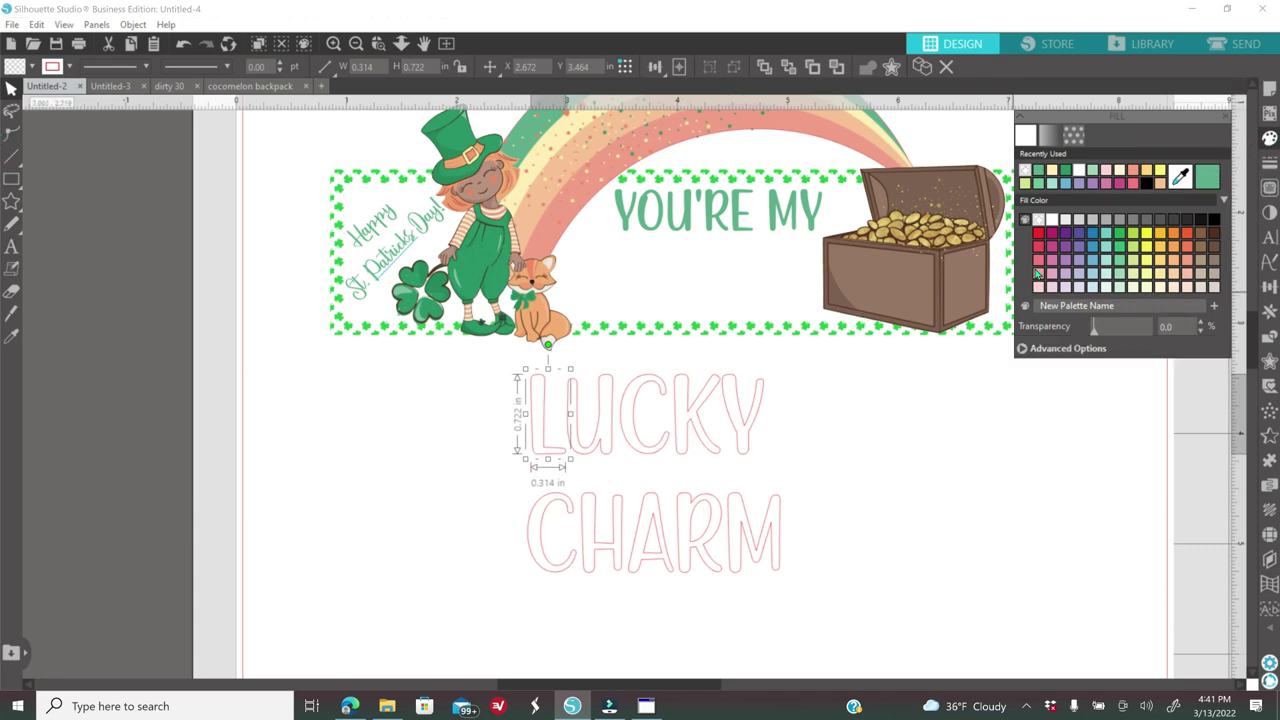
click(1038, 268)
click(600, 448)
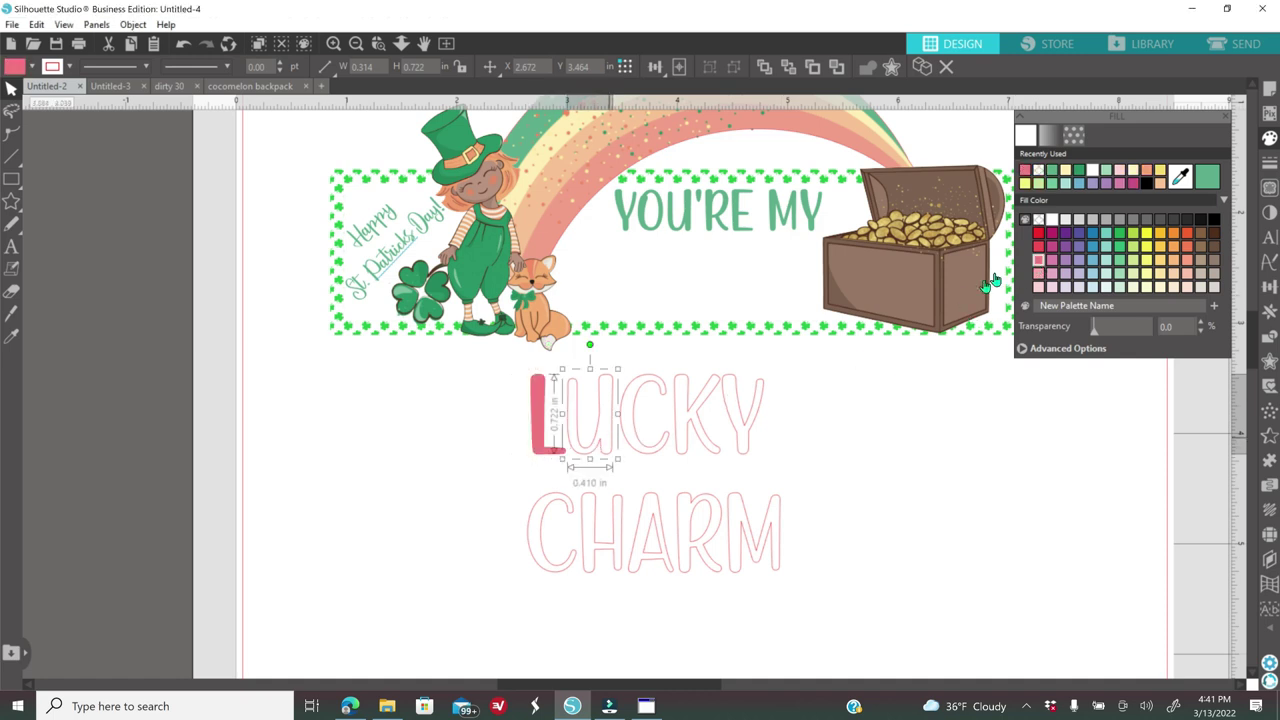
click(1052, 264)
click(640, 450)
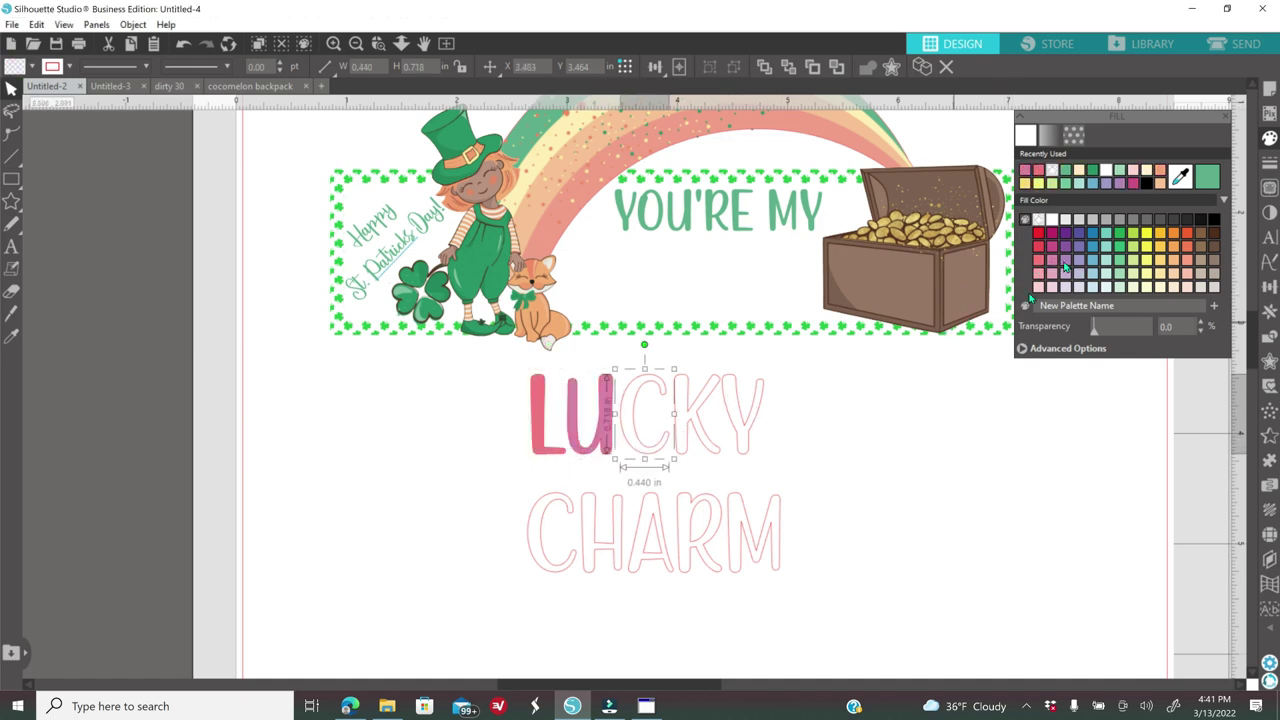
click(1065, 260)
click(705, 448)
click(1092, 266)
click(748, 448)
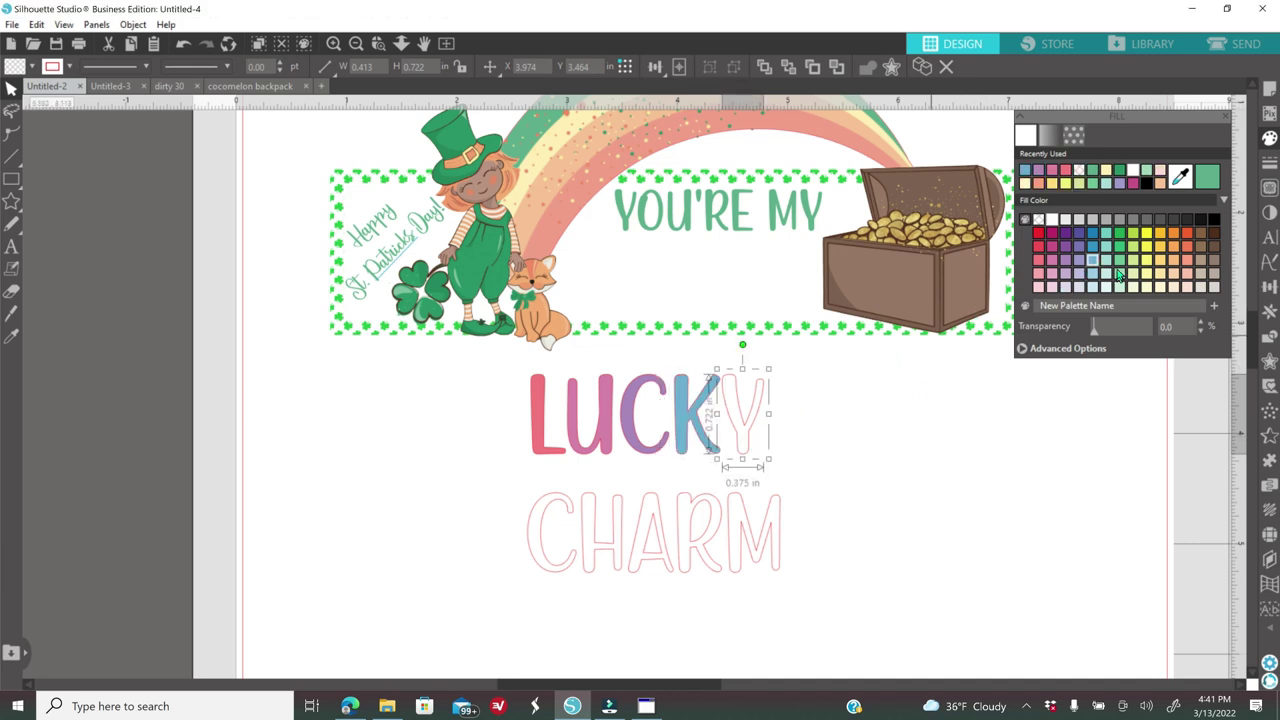
click(1118, 272)
Fill the letters of "CHARM" individually with green, yellow-green, yellow, orange and coral, in that order
click(548, 530)
click(1112, 264)
click(596, 530)
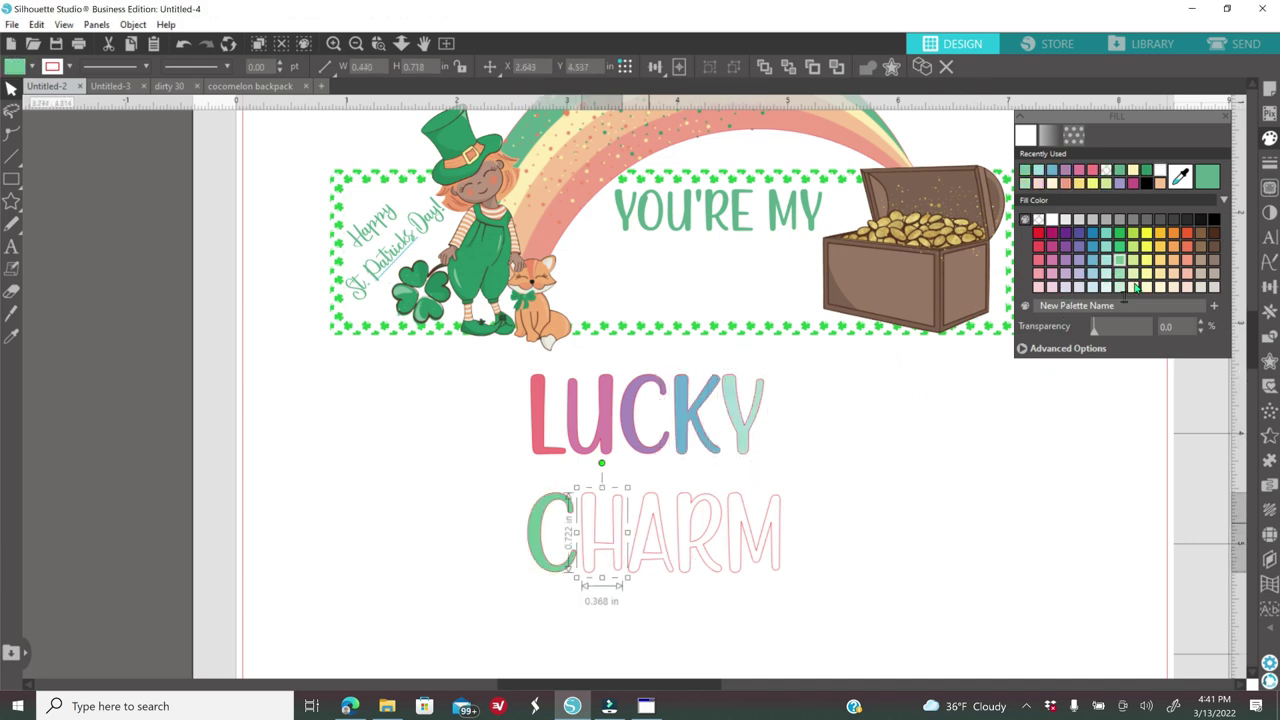
click(1120, 260)
click(662, 560)
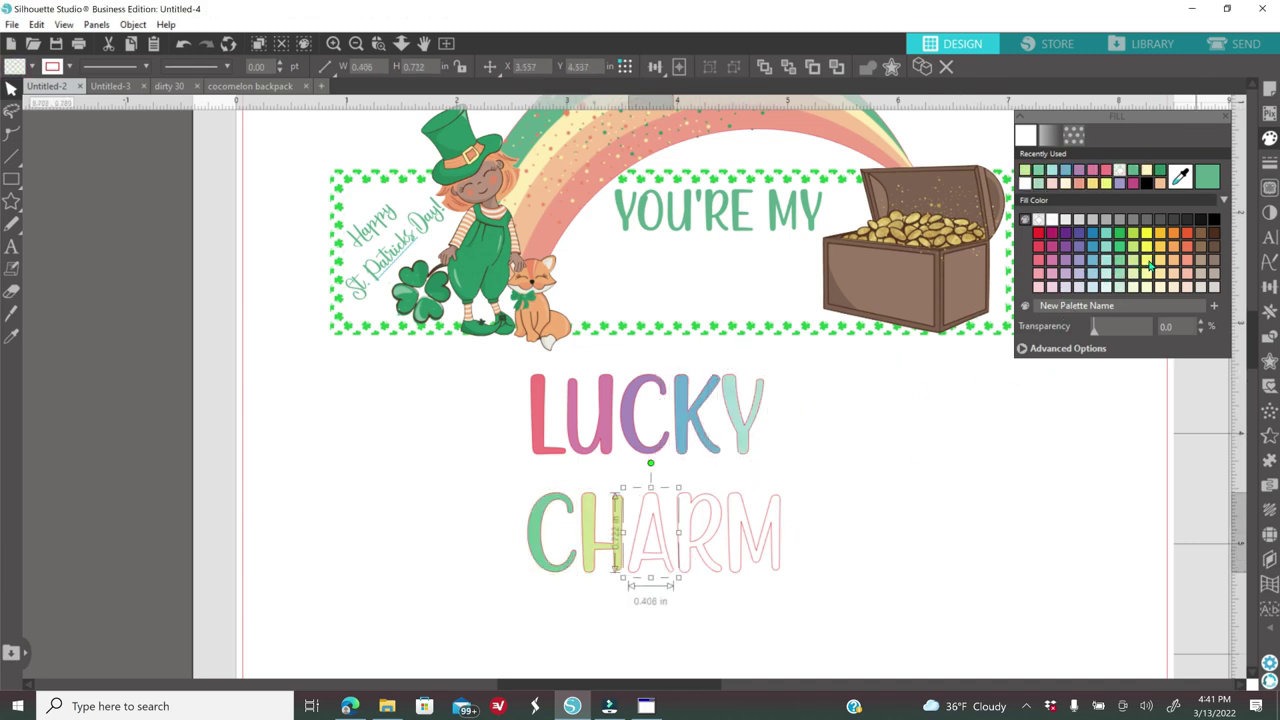
click(1147, 259)
click(712, 540)
click(1188, 260)
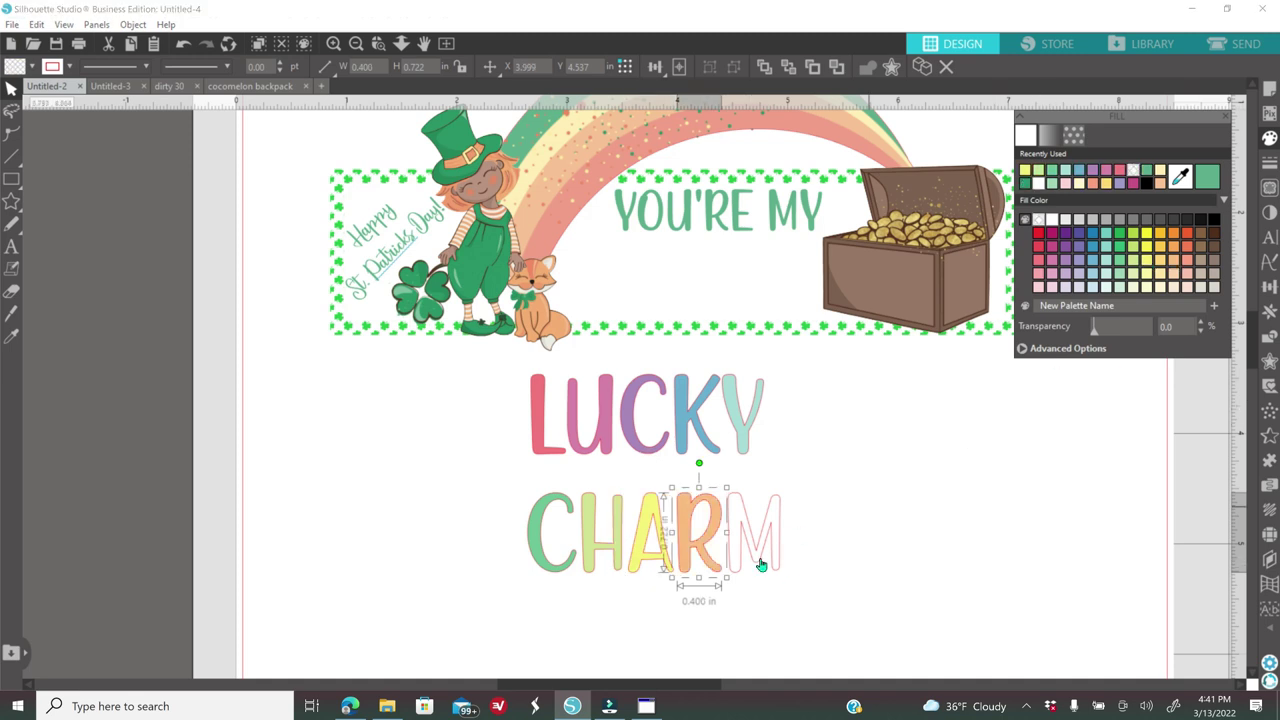
key(Tab)
click(1187, 260)
Group the five letters of "LUCKY" and make their outline transparent
drag(457, 404, 775, 442)
right_click(826, 445)
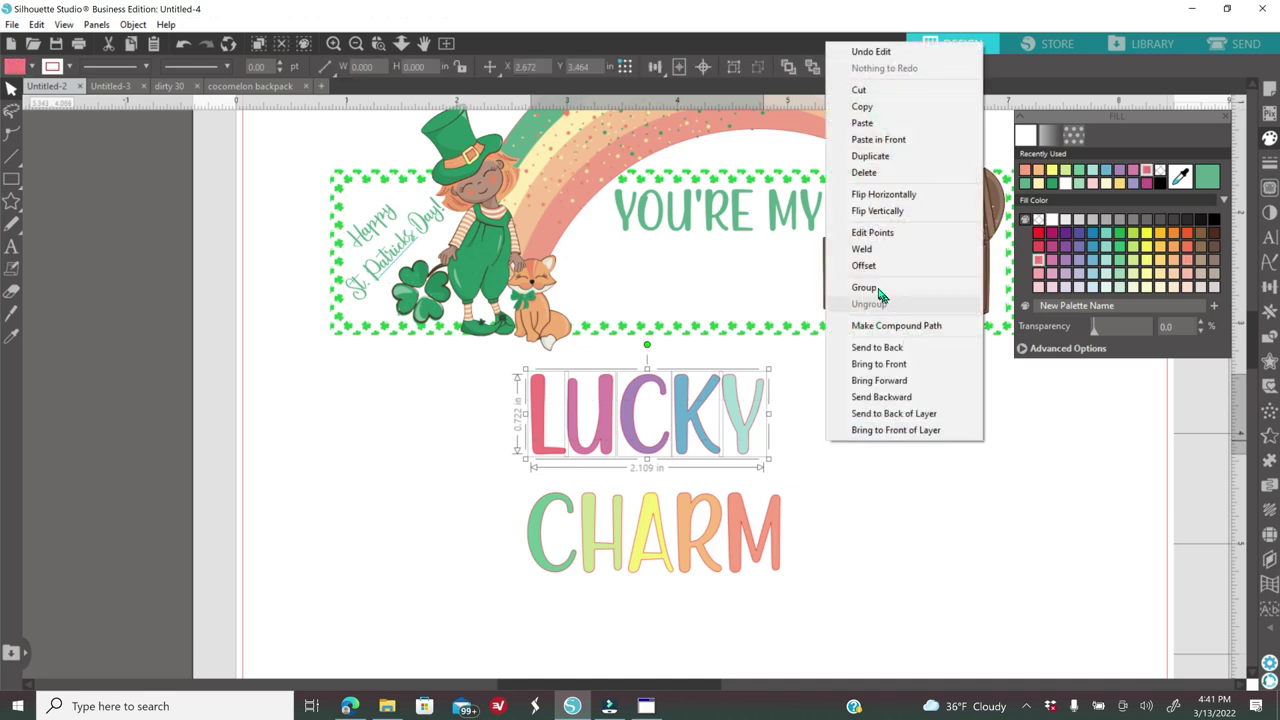
click(870, 288)
right_click(814, 423)
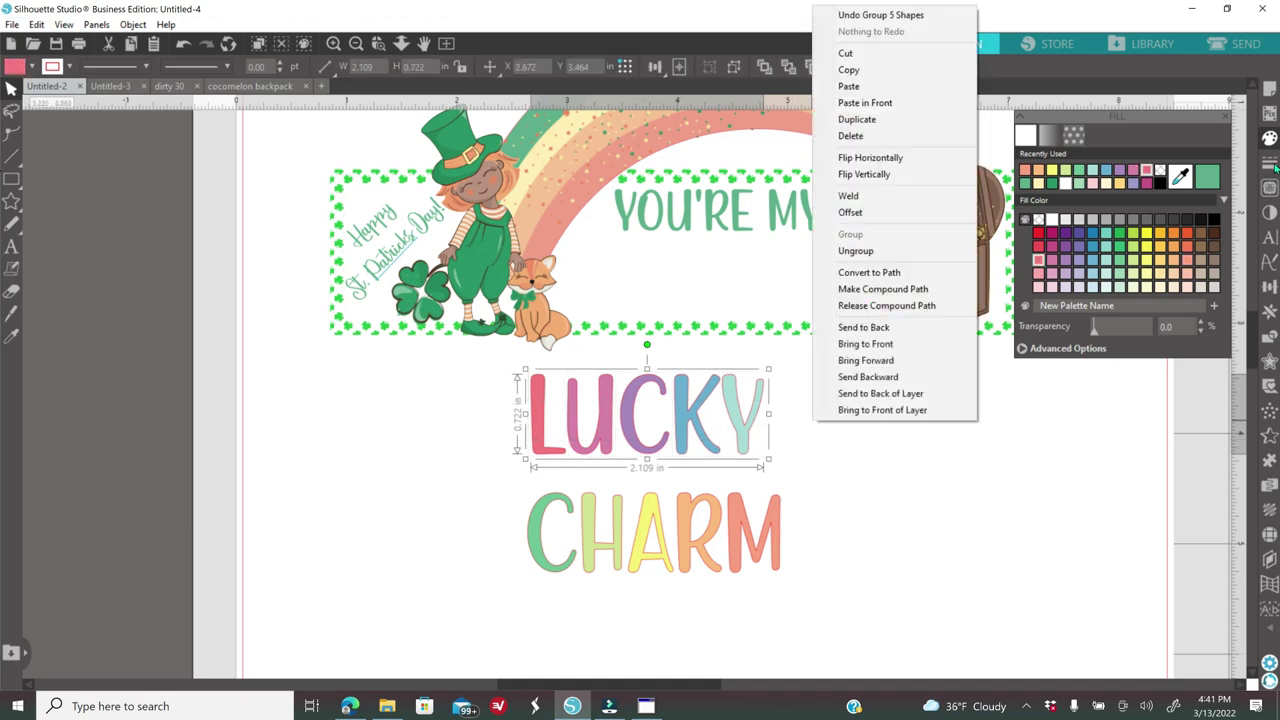
click(1270, 163)
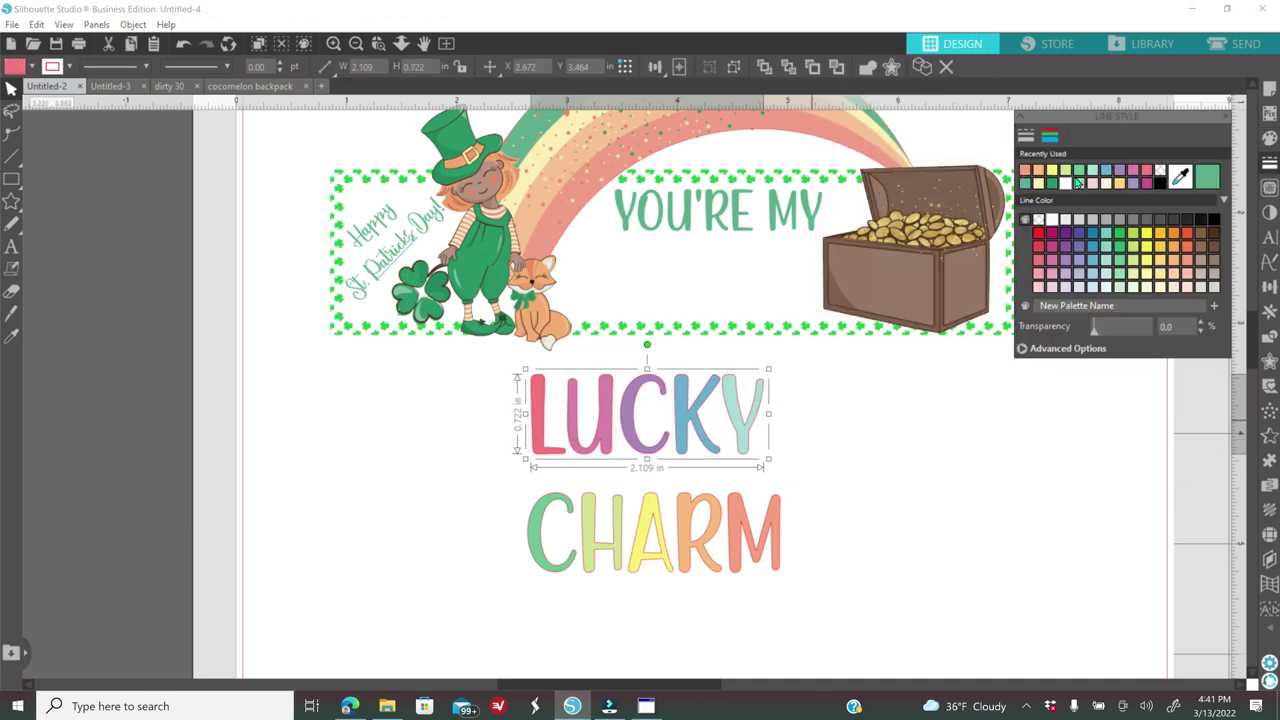
click(1162, 172)
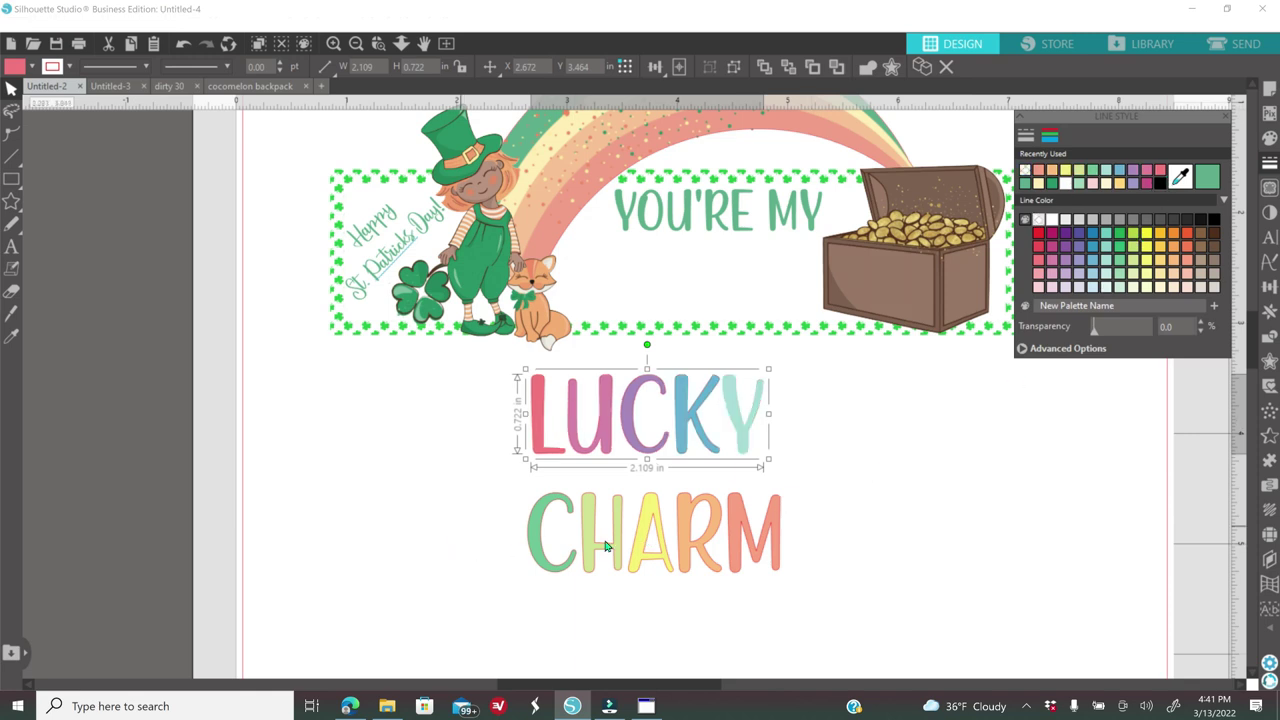
Select the letters of "CHARM", make their outline transparent and group them
drag(490, 475, 800, 551)
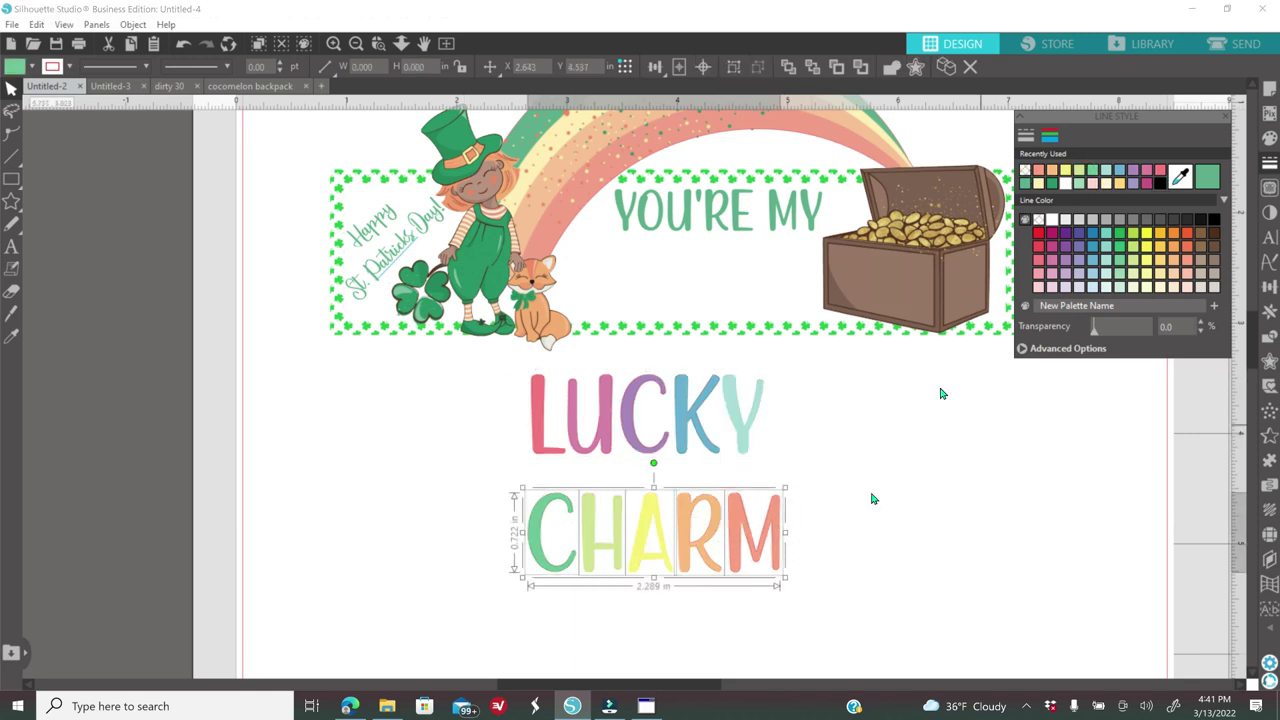
right_click(837, 533)
click(891, 362)
Shrink the "LUCKY" and "CHARM" groups and stack them under "YOU'RE MY", with "LUCKY" larger than "CHARM"
drag(486, 396, 727, 301)
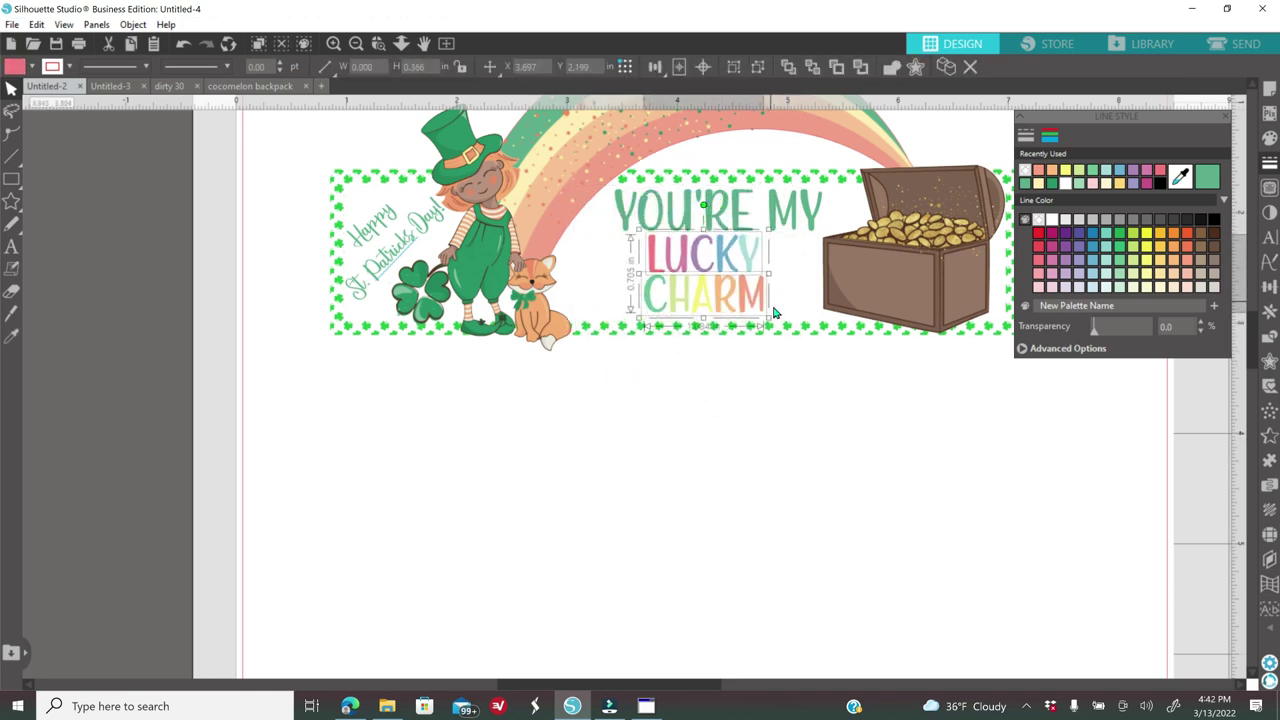
click(737, 411)
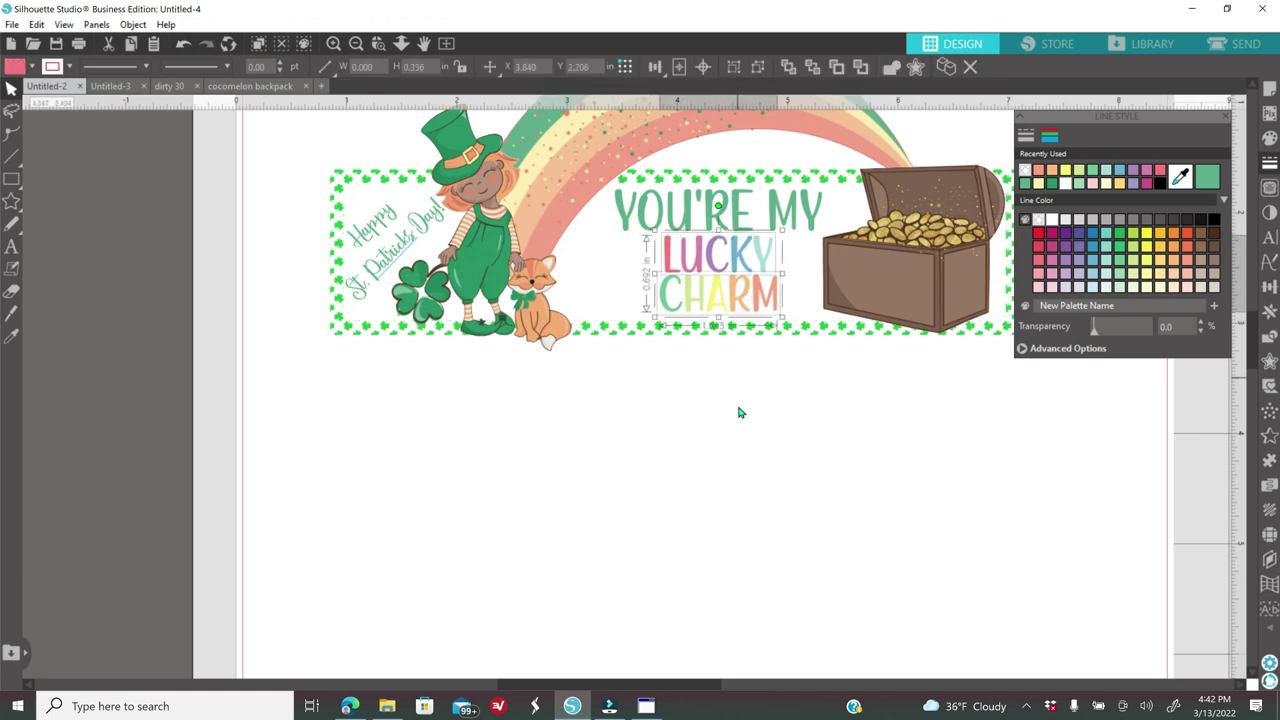
scroll(750, 405, up, 3)
click(763, 399)
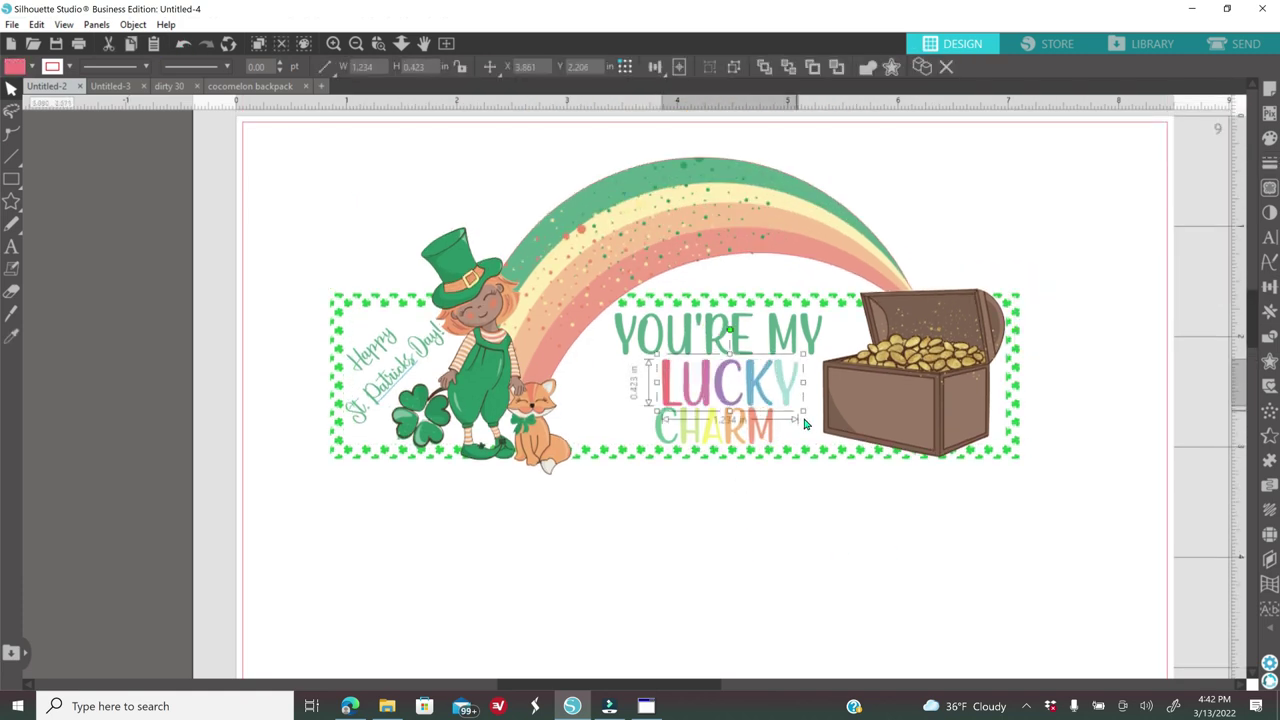
drag(810, 427, 812, 430)
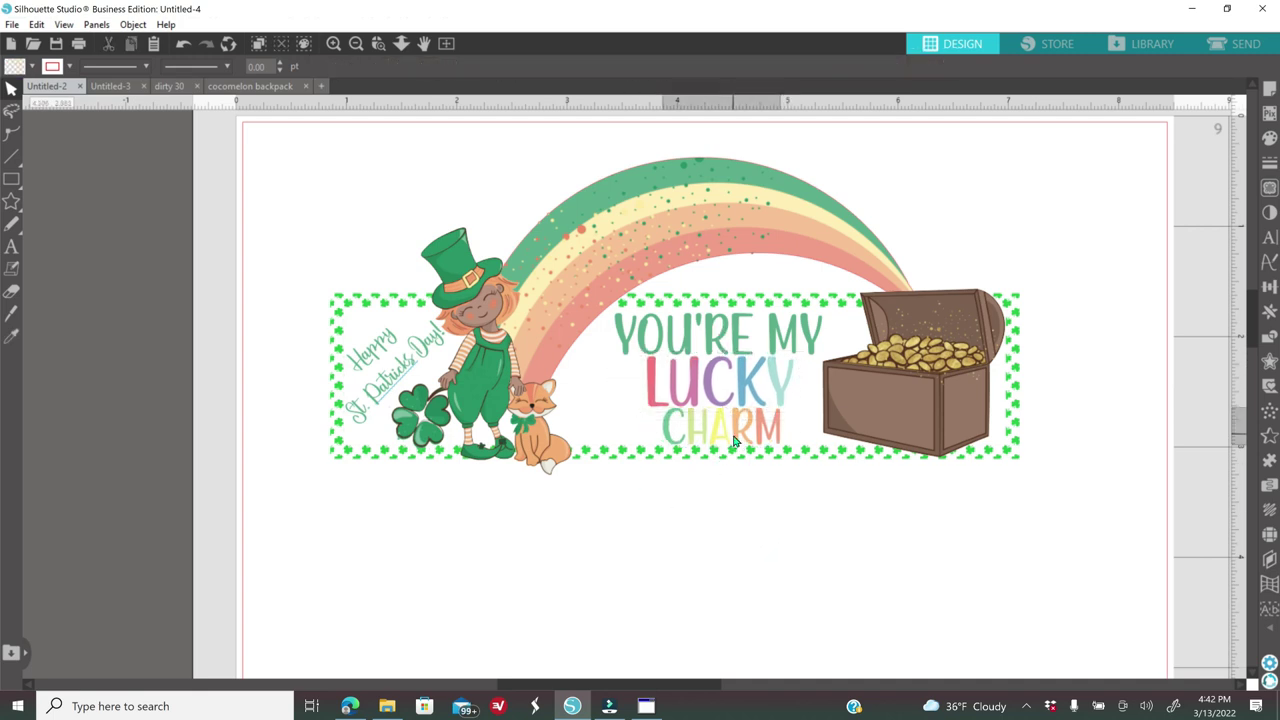
click(731, 526)
scroll(700, 535, down, 1)
scroll(700, 535, up, 2)
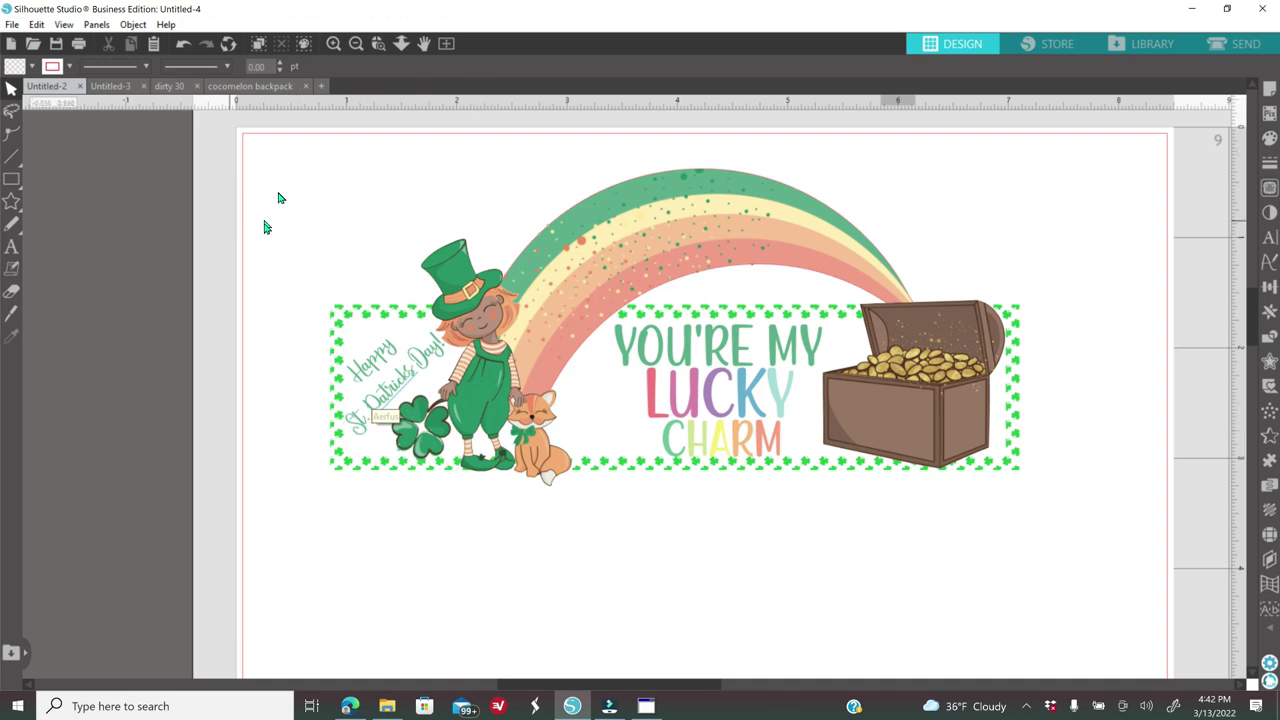
Group all pieces of the bag topper design and copy the group
drag(277, 171, 1088, 557)
right_click(885, 595)
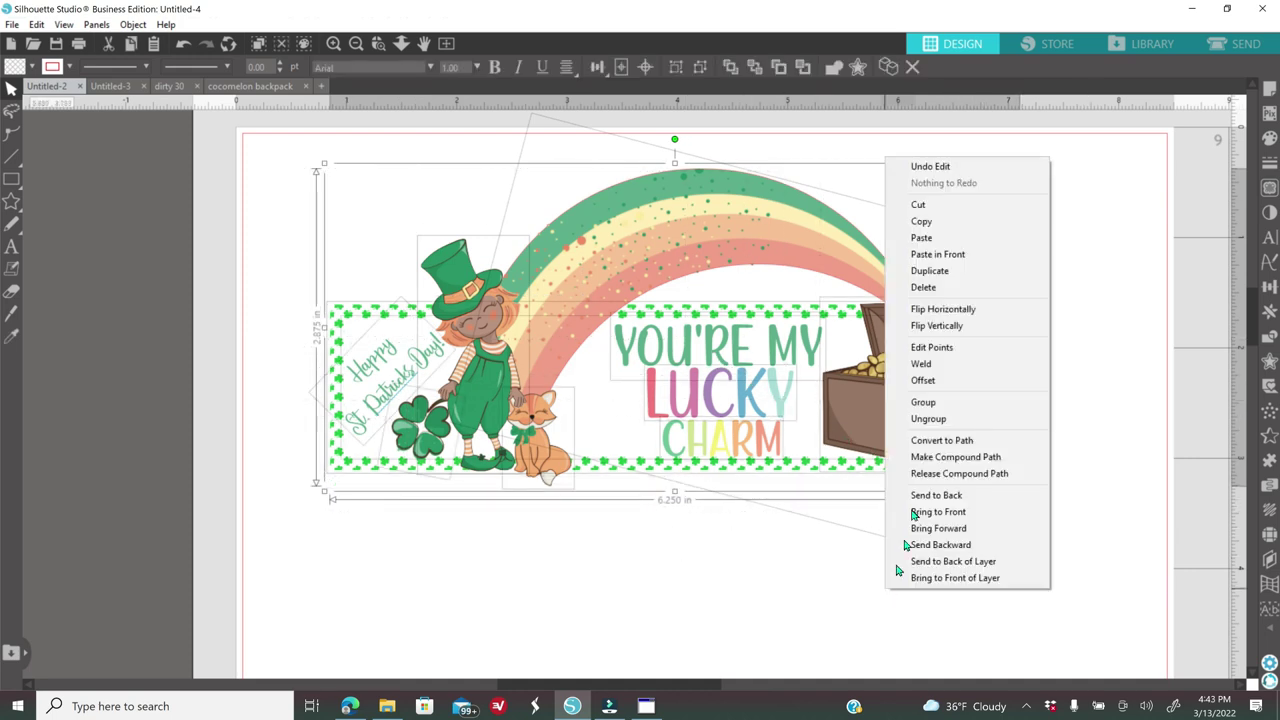
click(940, 403)
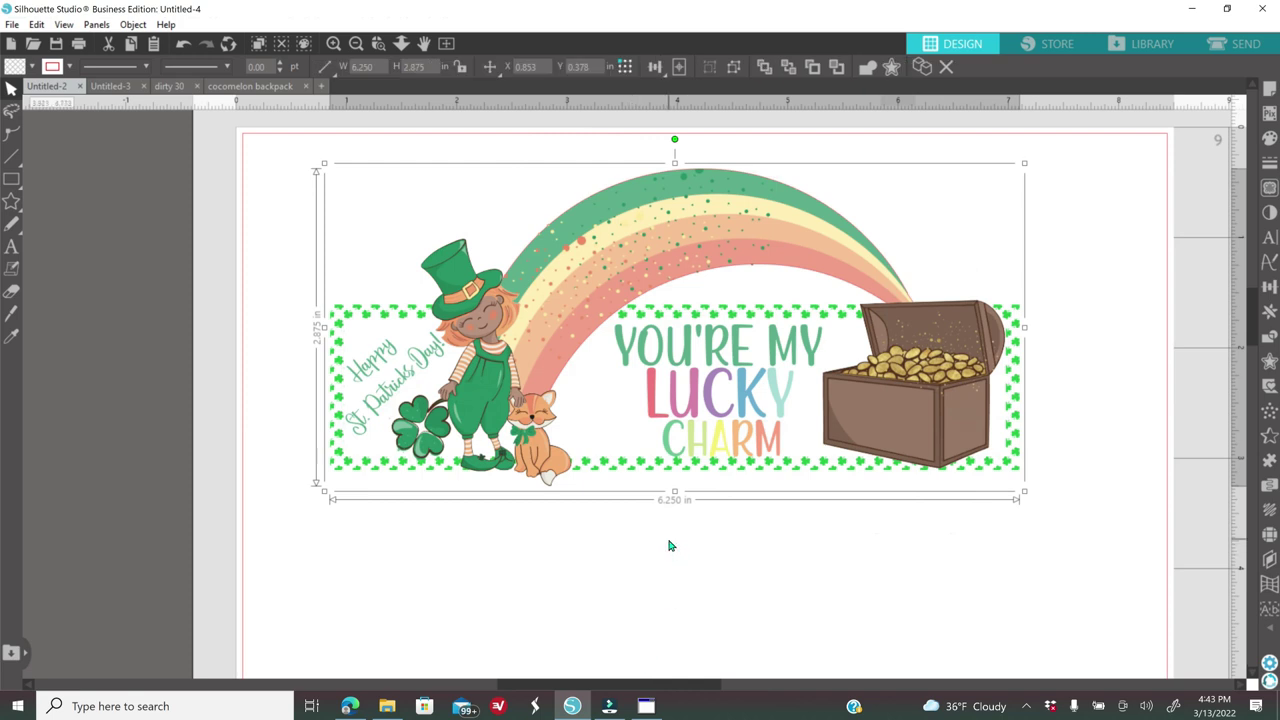
right_click(633, 406)
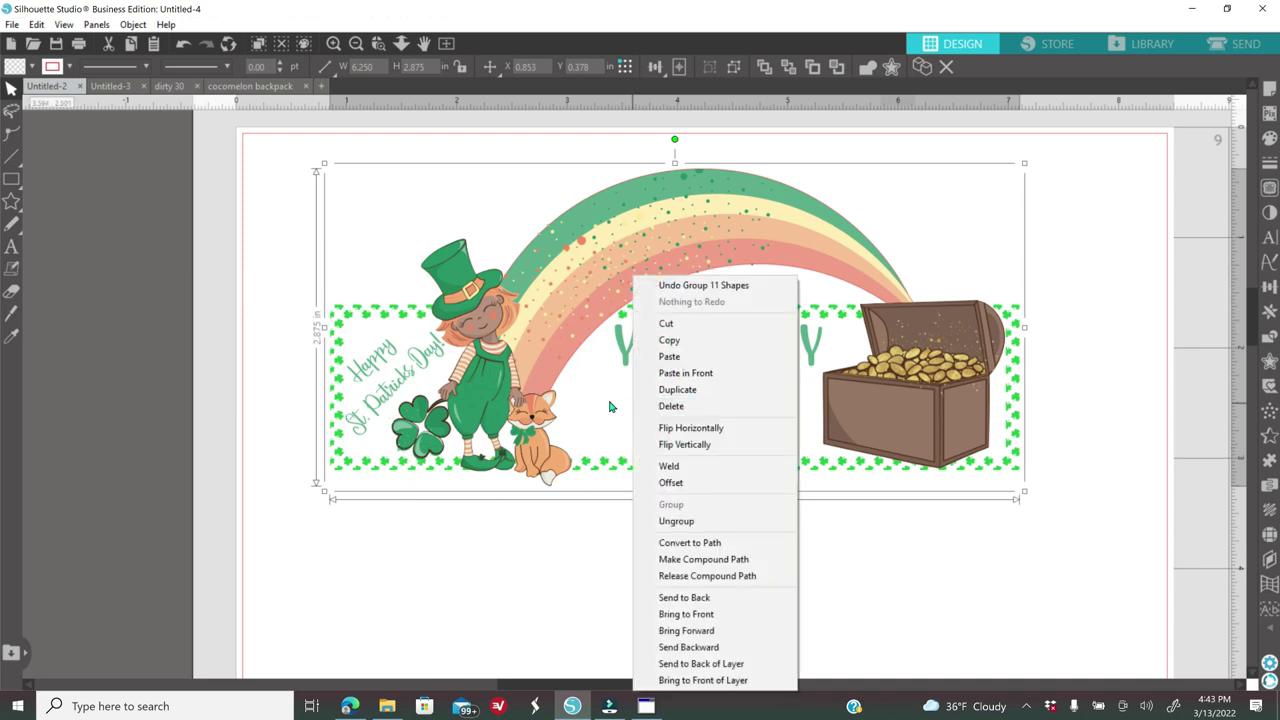
click(671, 341)
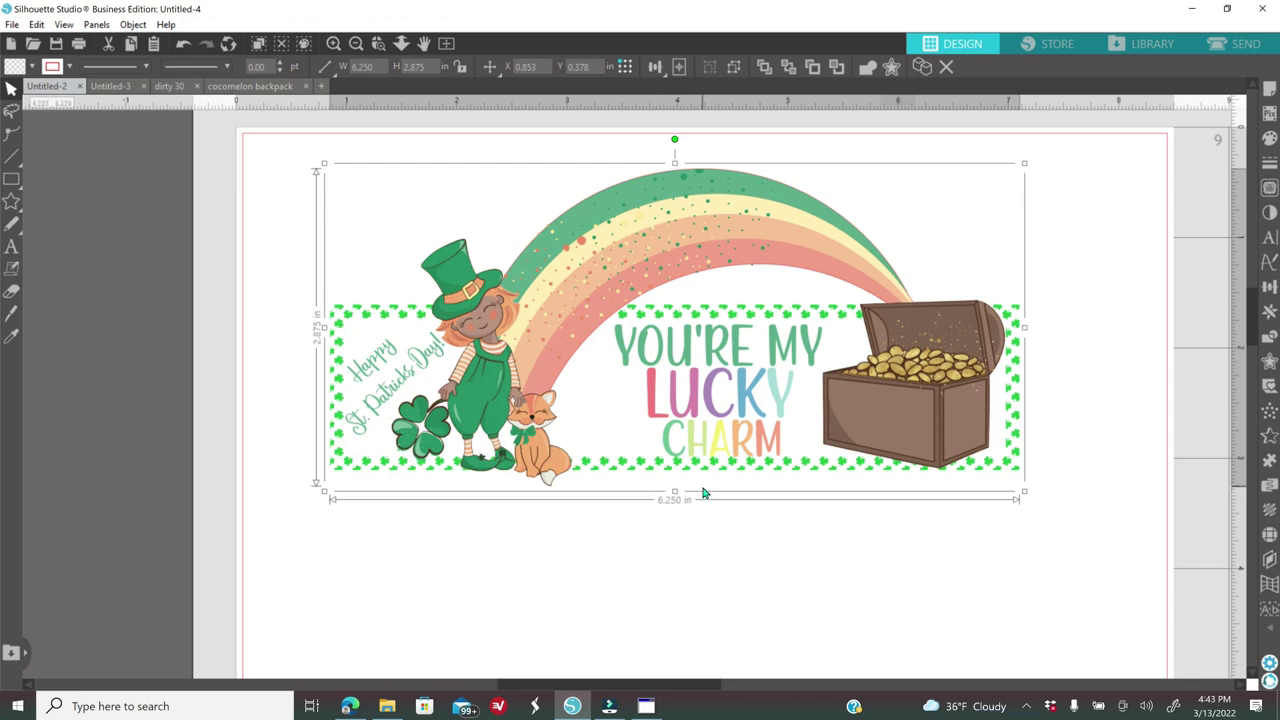
Weld the grouped design into a single silhouette and fill it with green, keeping it in its original position
right_click(697, 420)
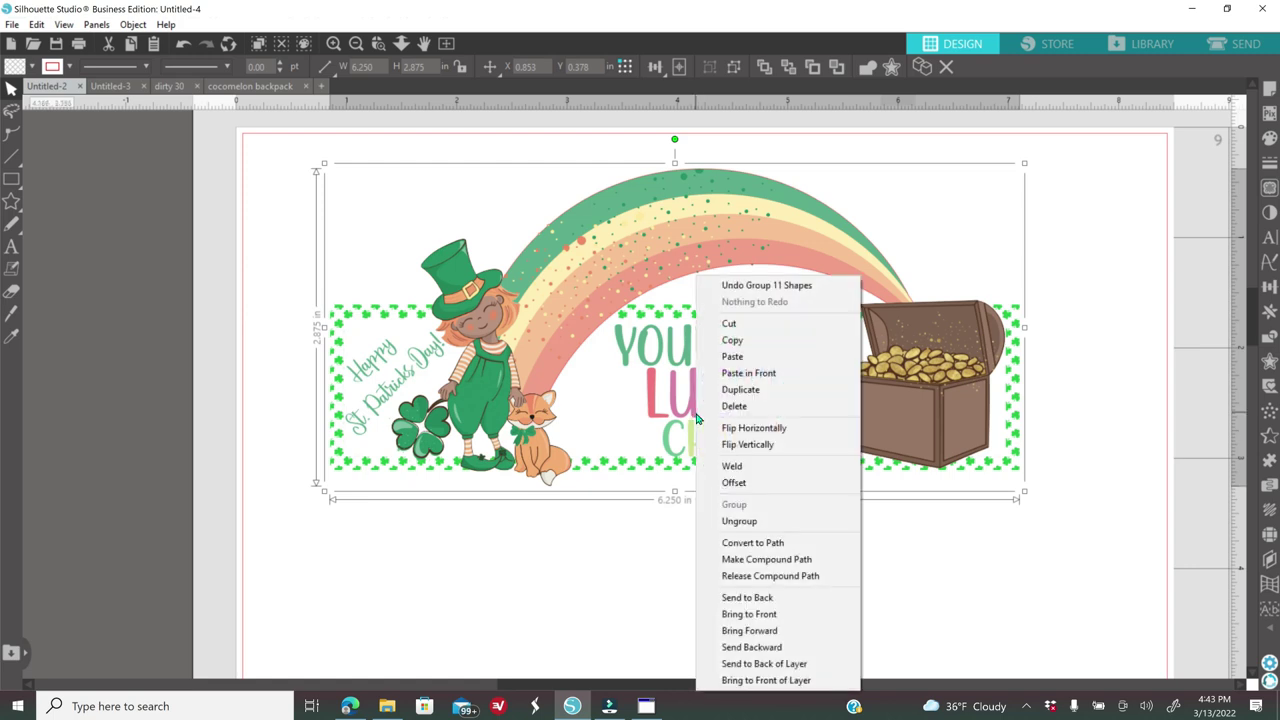
click(740, 466)
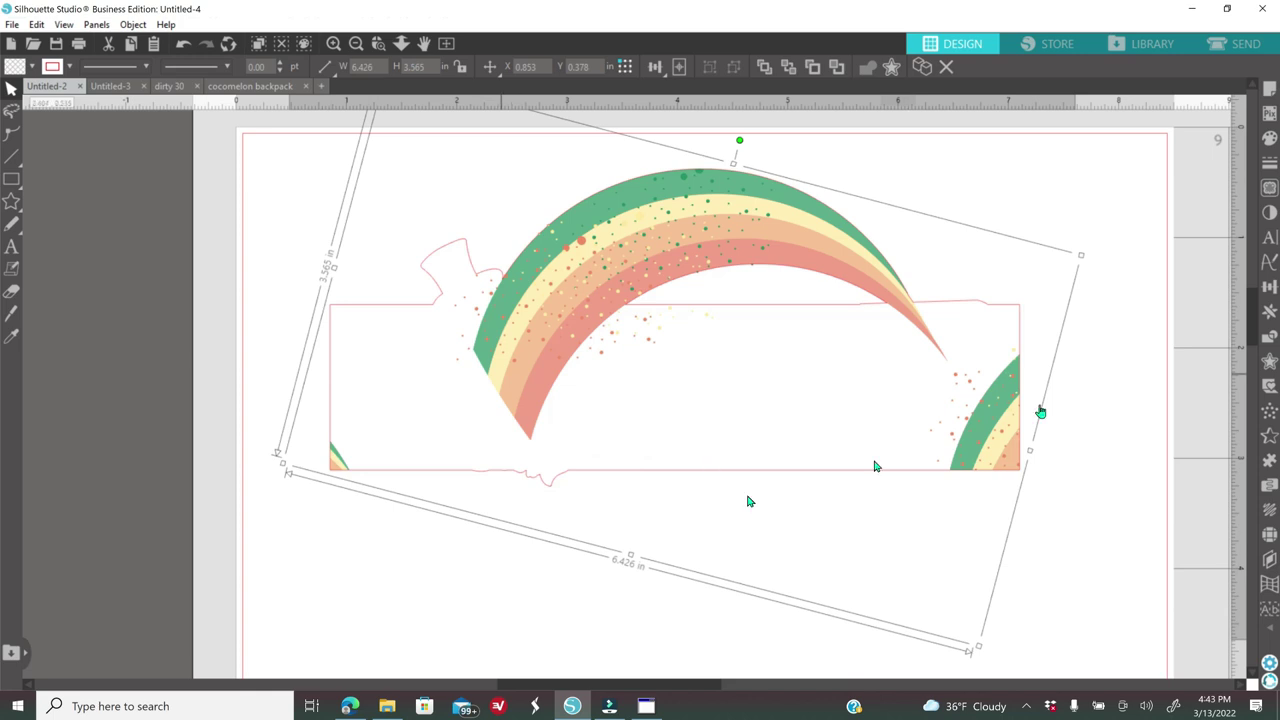
click(1268, 140)
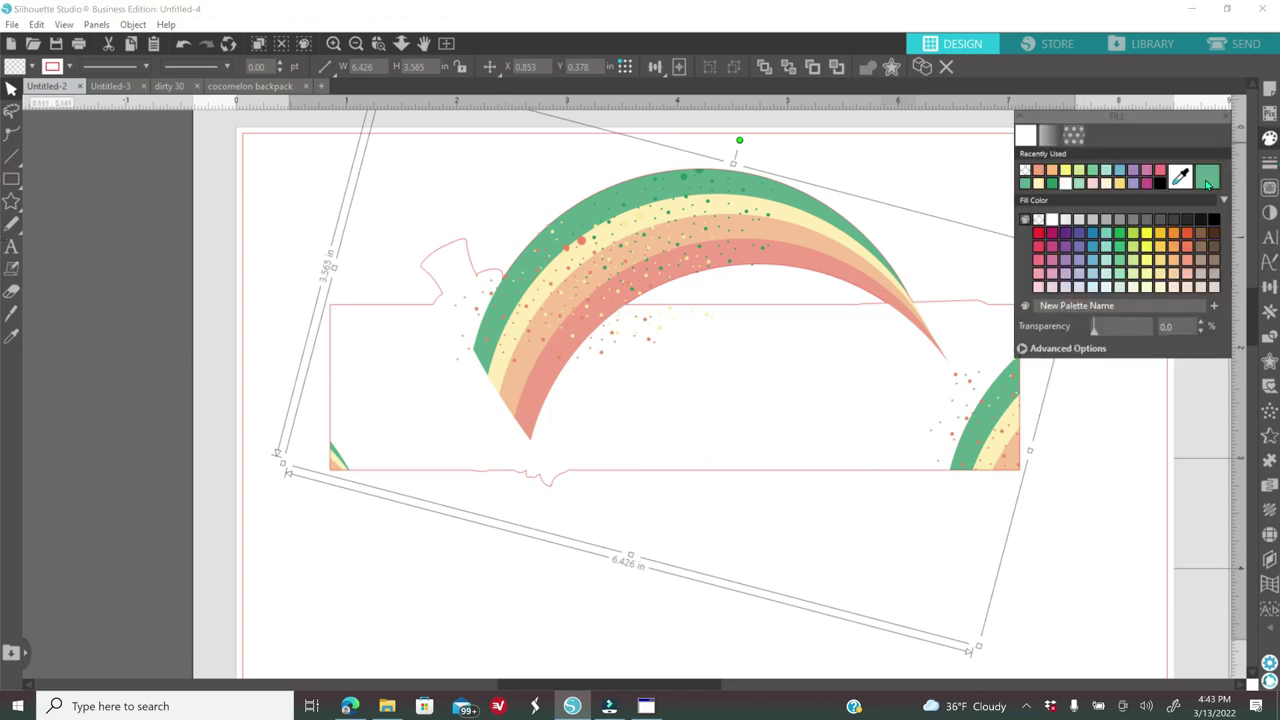
click(1207, 178)
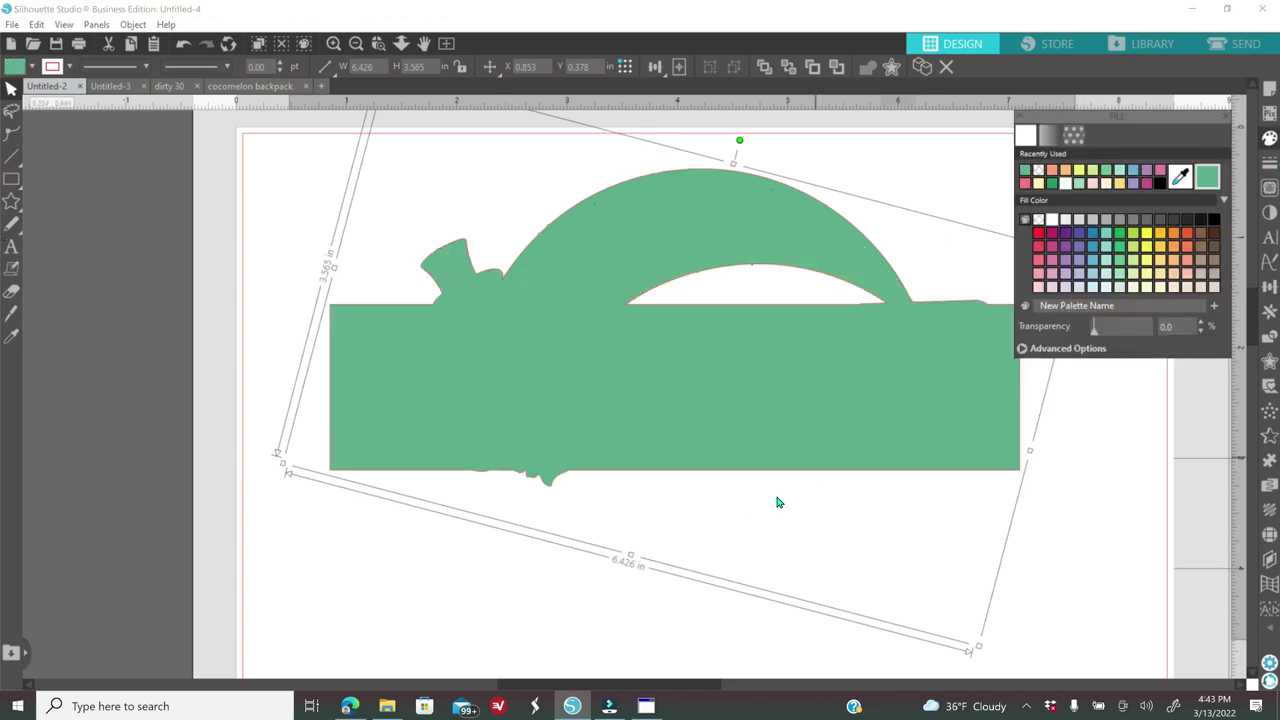
drag(610, 392, 608, 435)
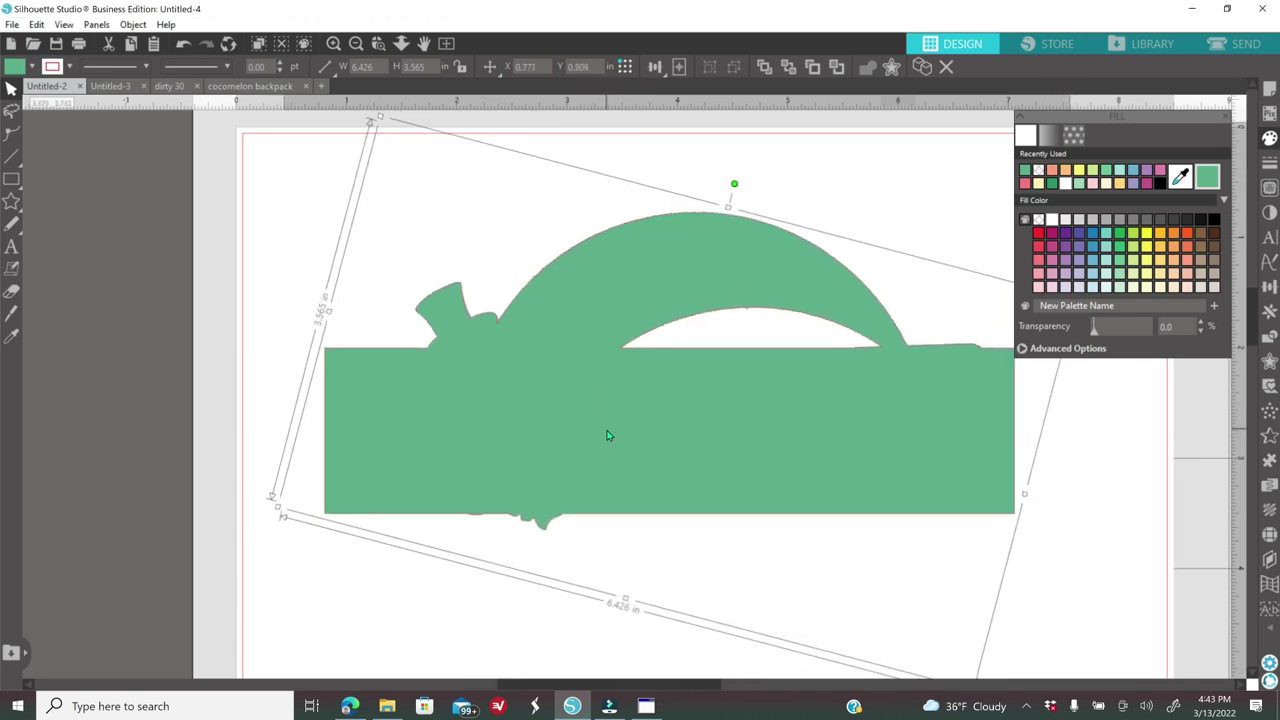
click(186, 46)
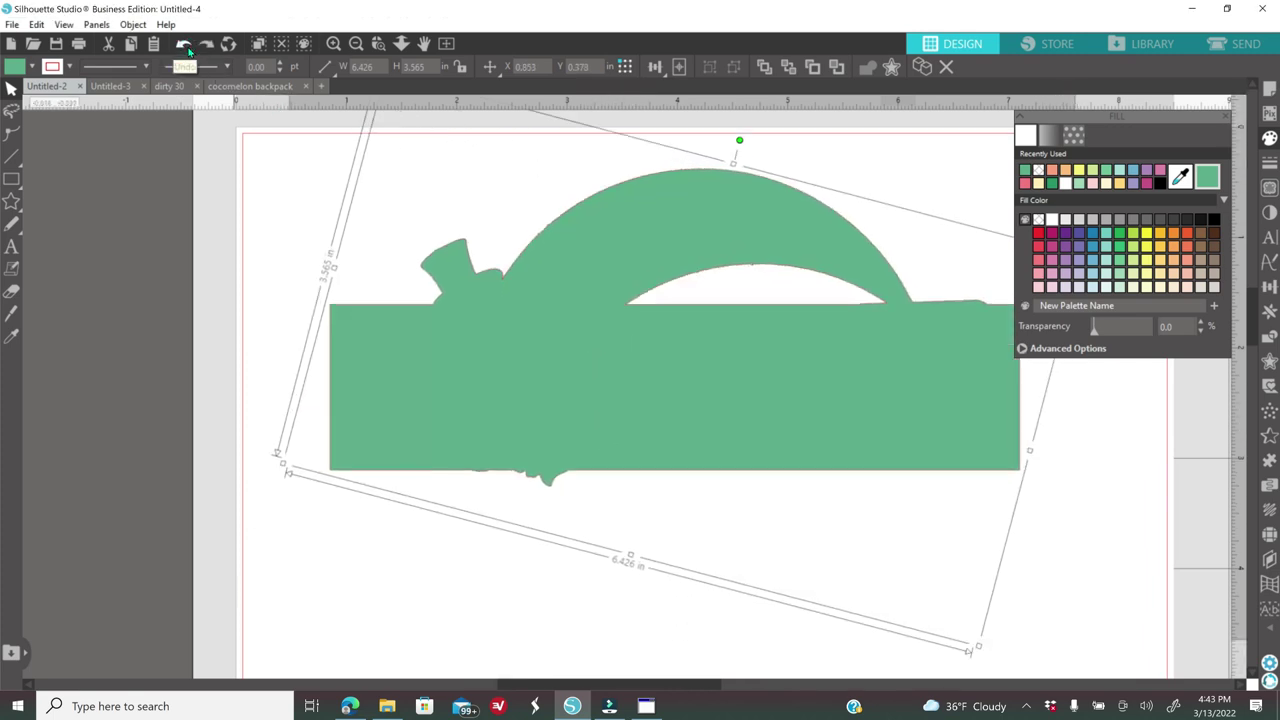
Paste the copied design in front of the green silhouette, then deselect it and close the fill settings
right_click(267, 219)
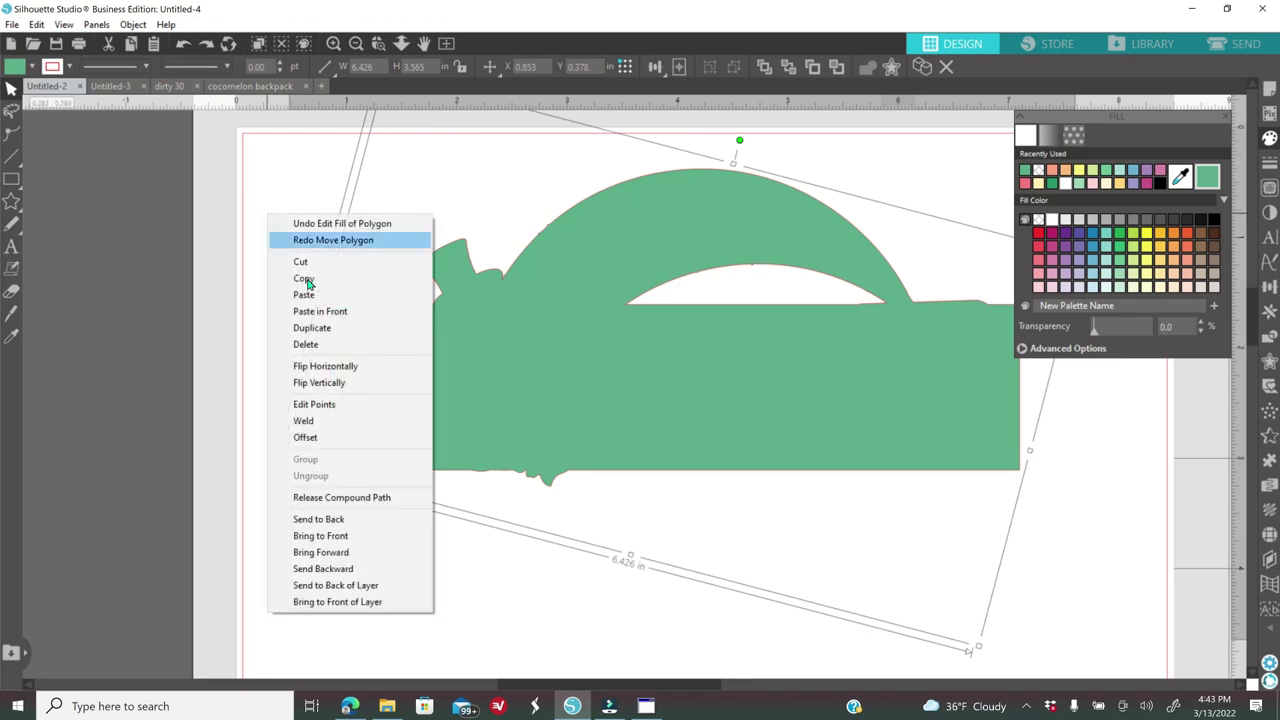
click(323, 311)
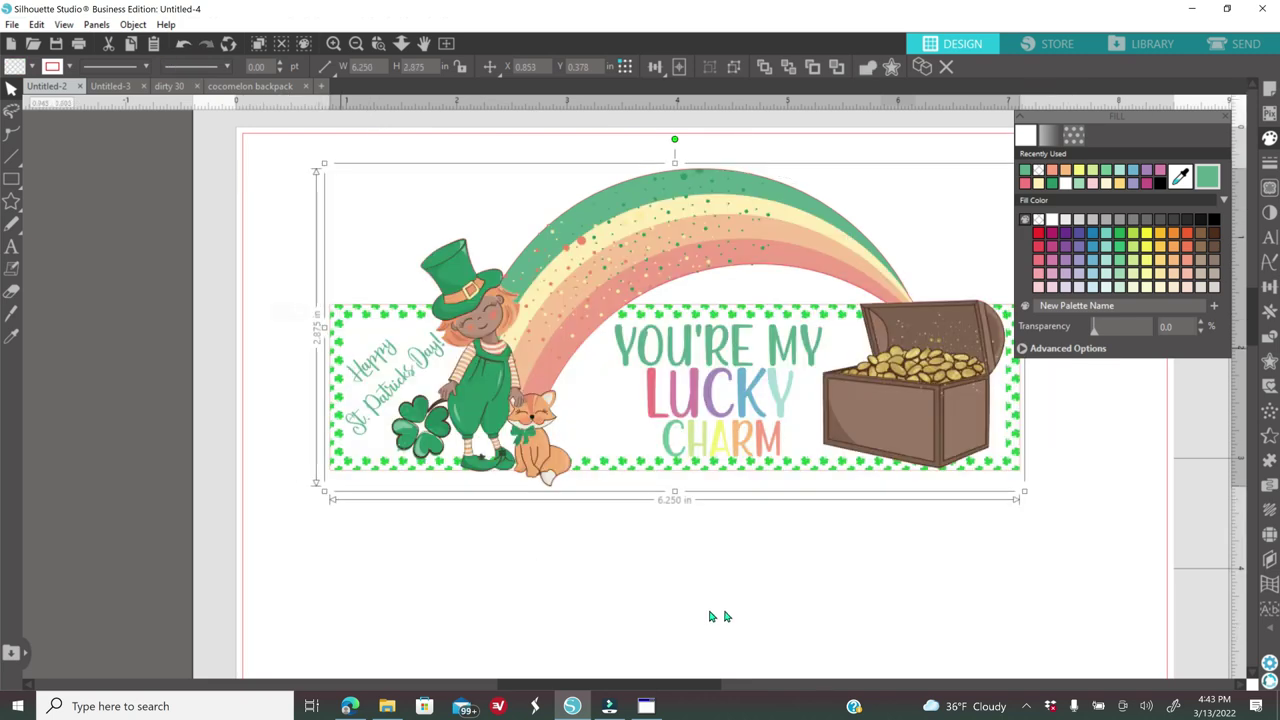
click(1116, 539)
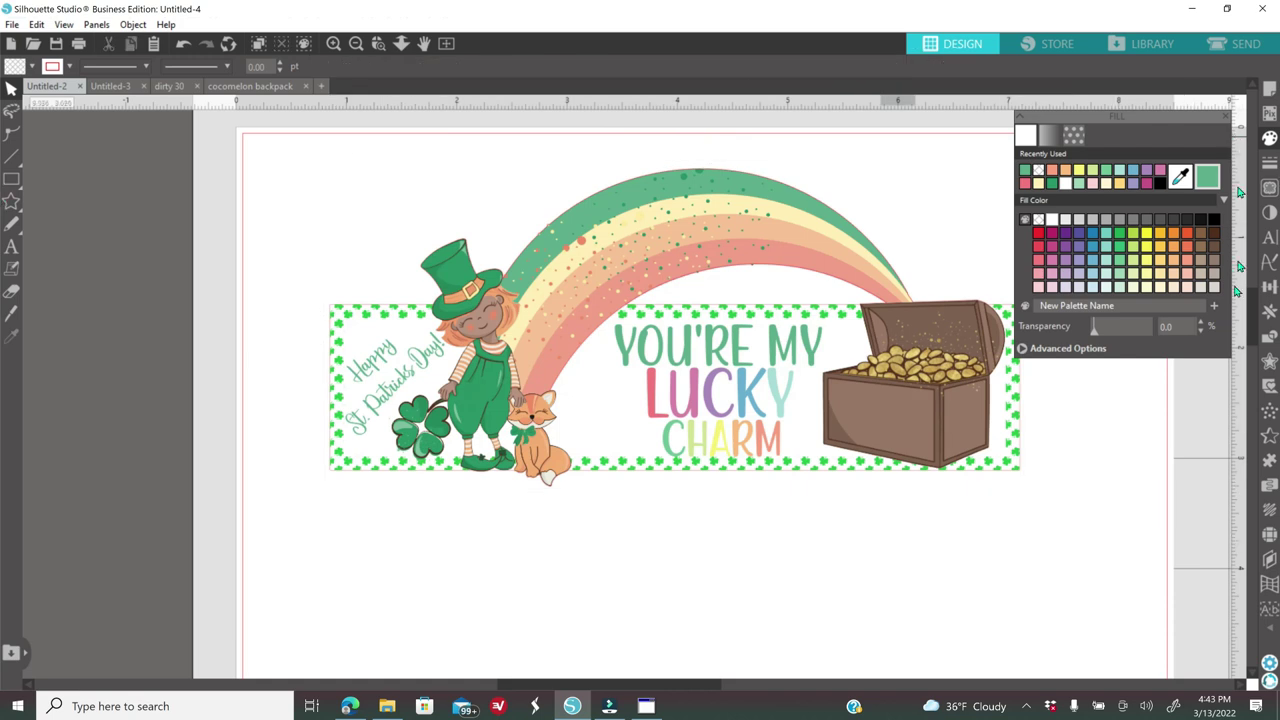
click(1224, 118)
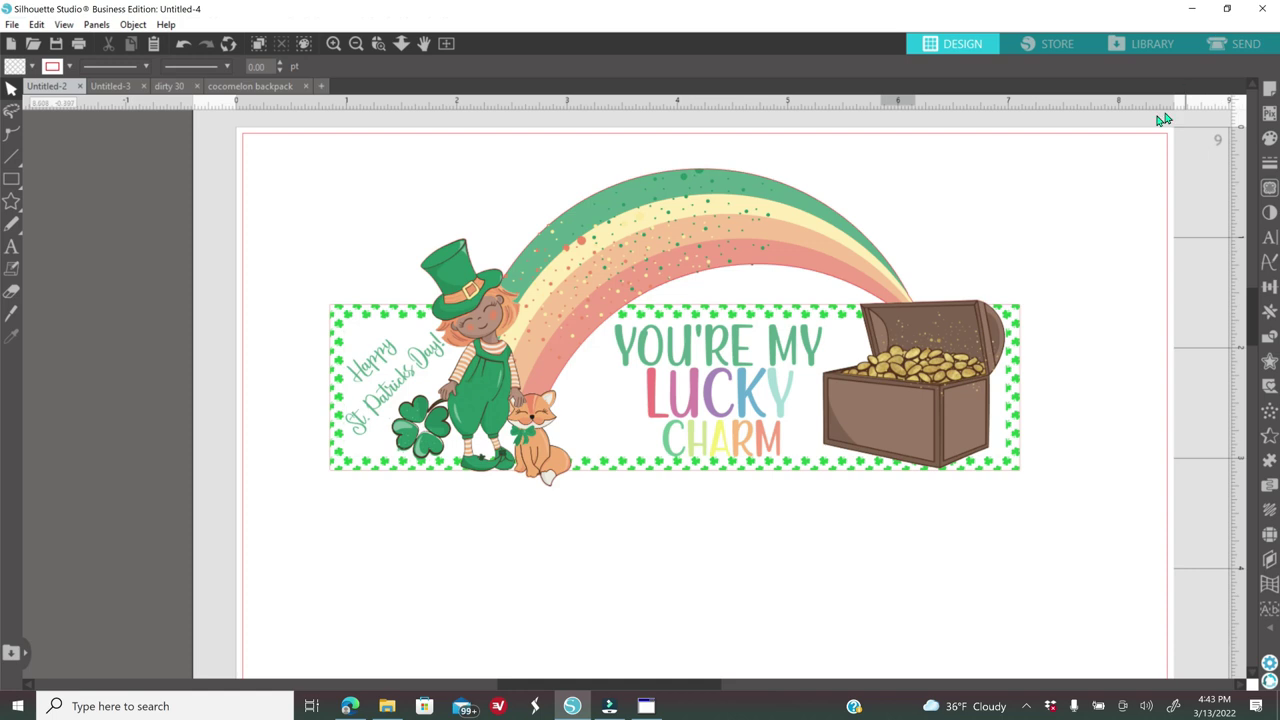
Open the cut preview and set the whole topper design to No Cut
click(1250, 44)
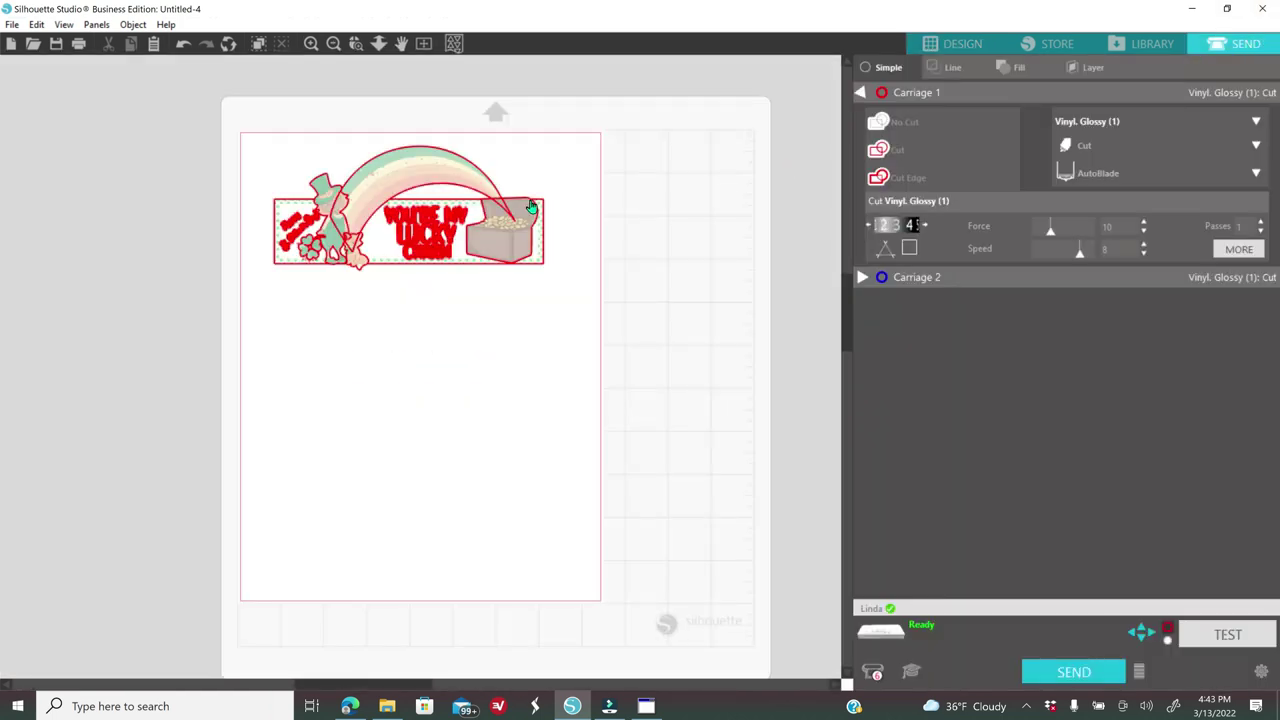
click(311, 45)
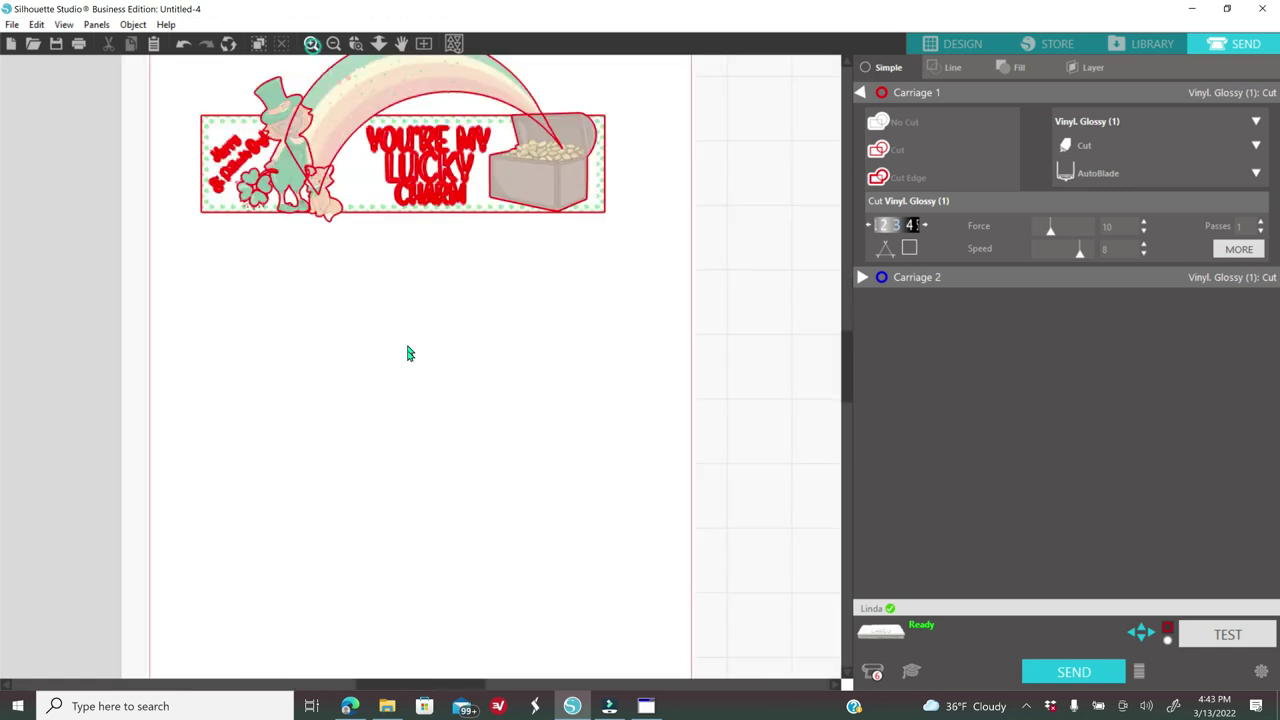
scroll(408, 355, up, 2)
scroll(415, 355, up, 2)
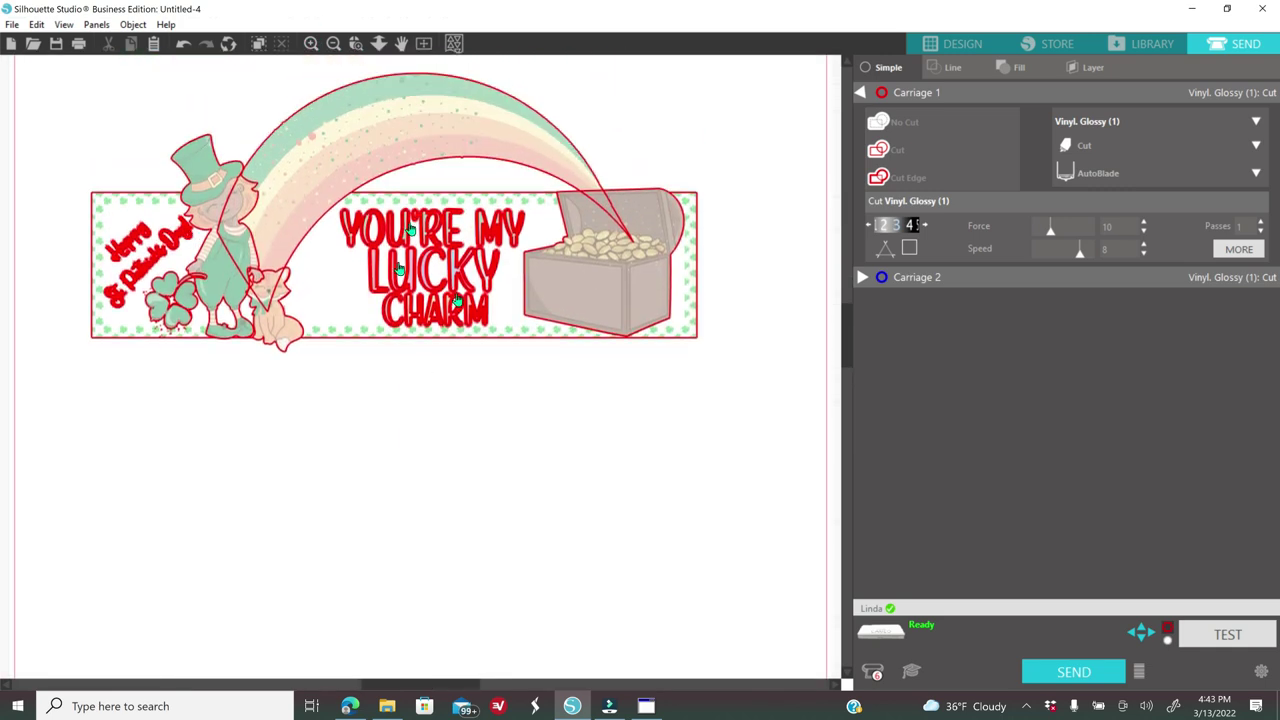
click(507, 264)
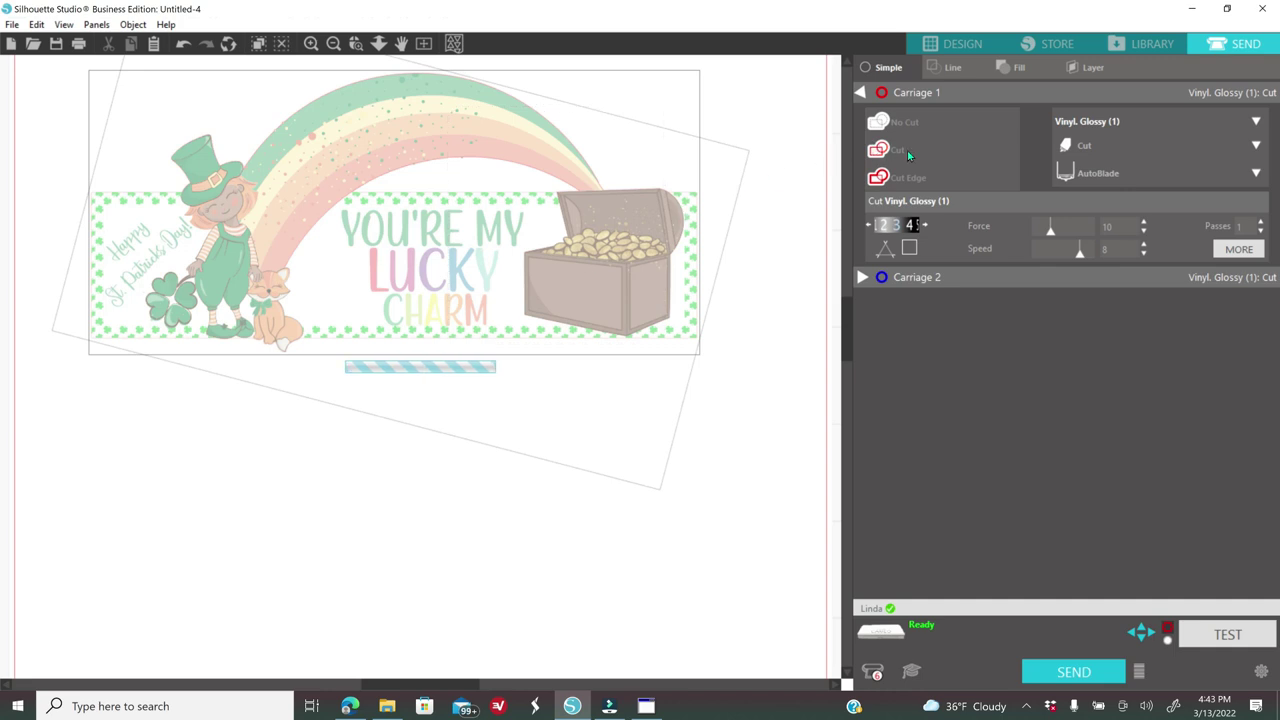
click(908, 124)
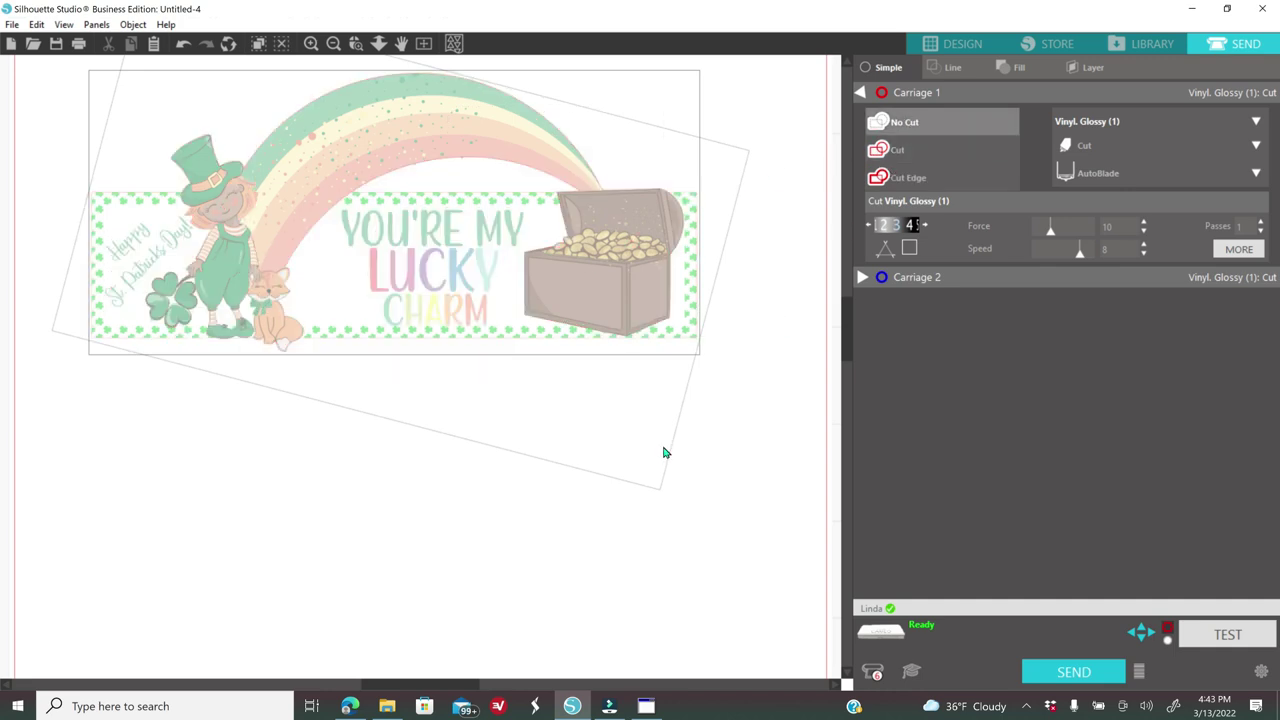
click(696, 504)
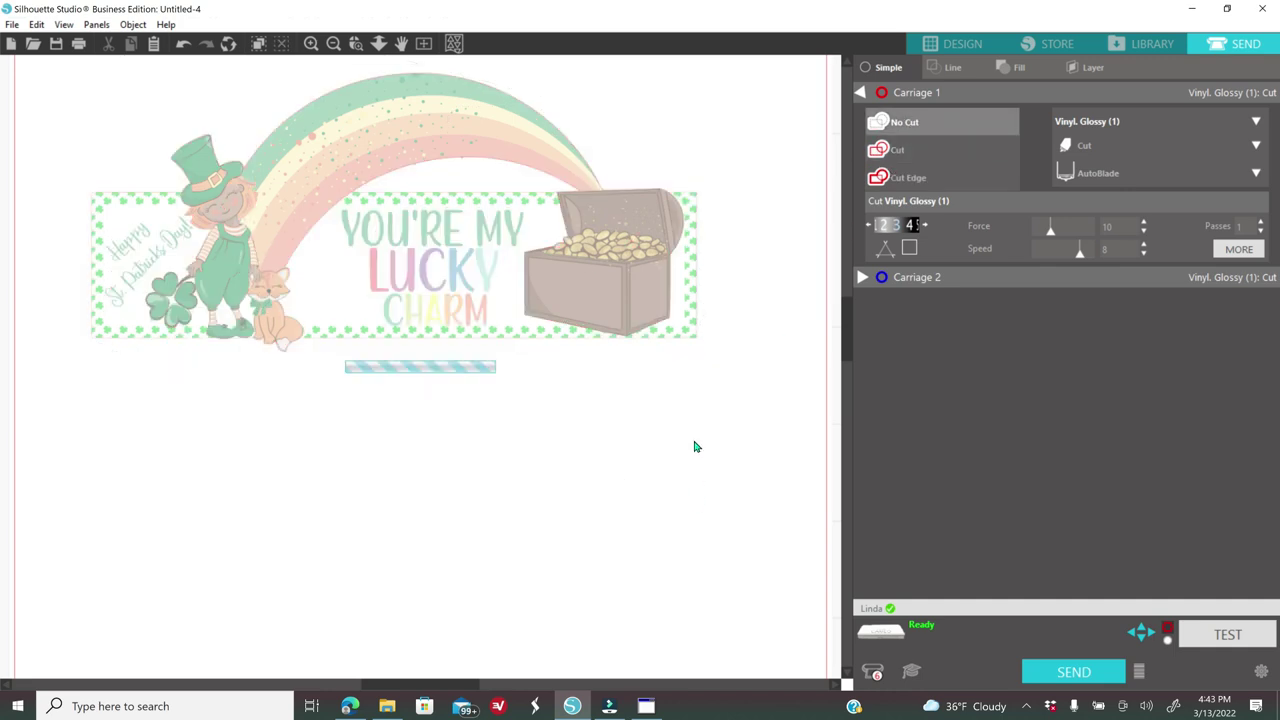
click(636, 316)
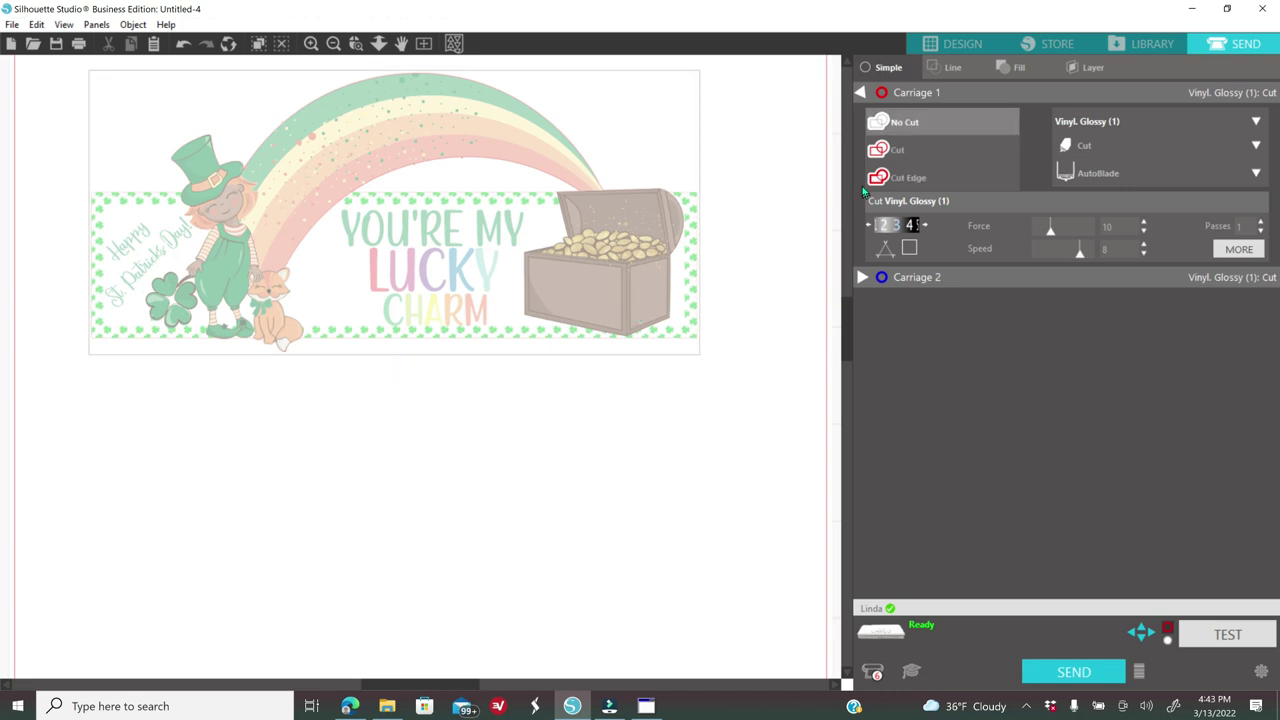
Move the topper artwork down off the green silhouette and set the silhouette to Cut in the cut preview
click(950, 45)
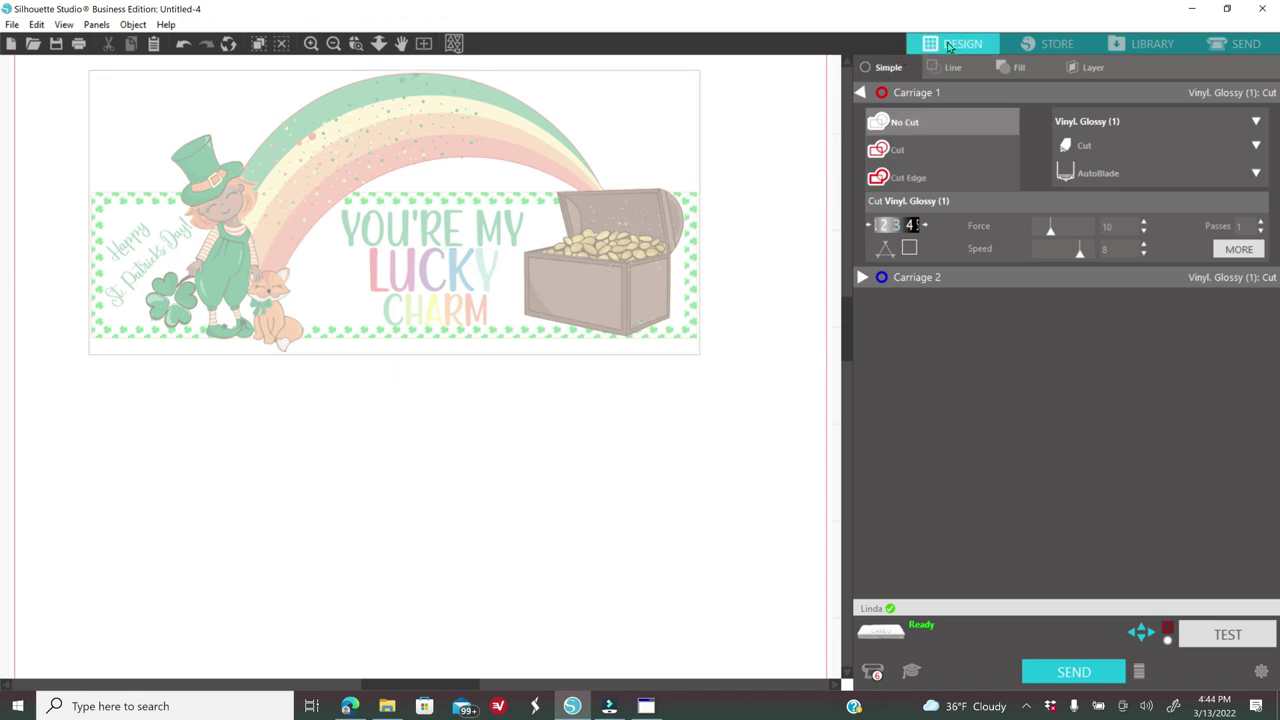
click(665, 503)
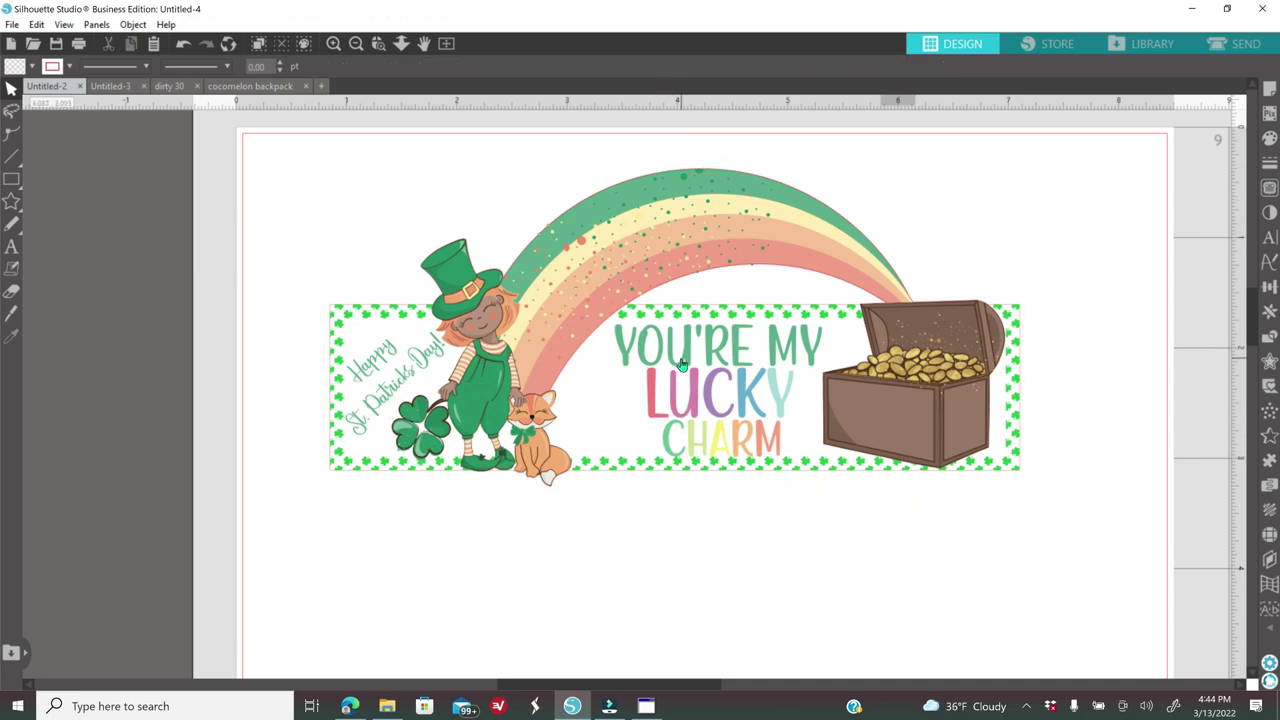
key(ctrl+z)
key(ctrl+z)
key(ctrl+z)
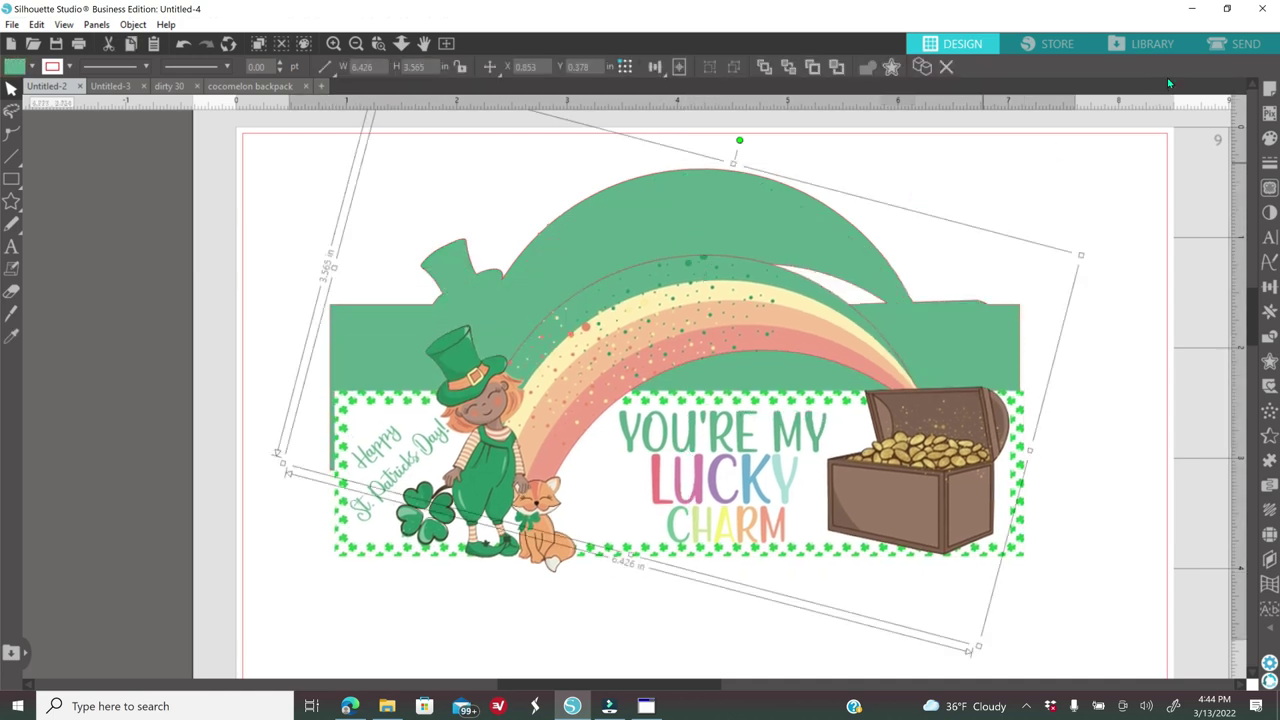
click(1245, 43)
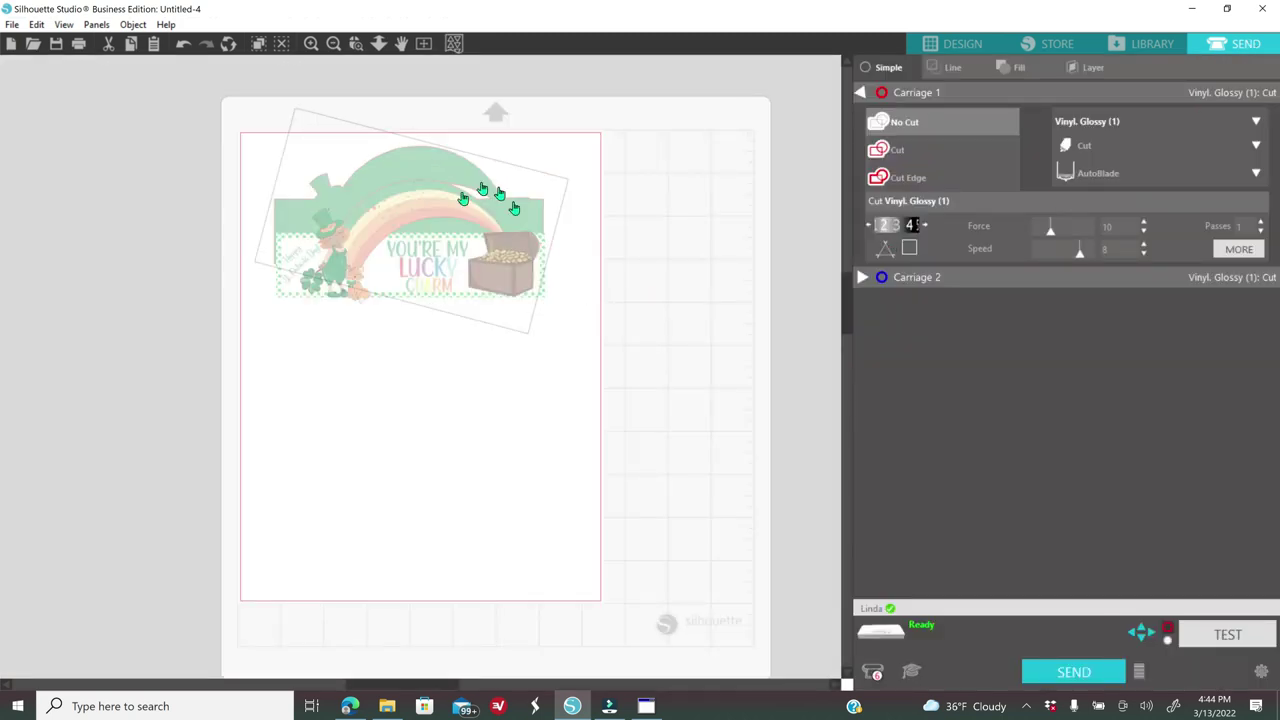
click(924, 154)
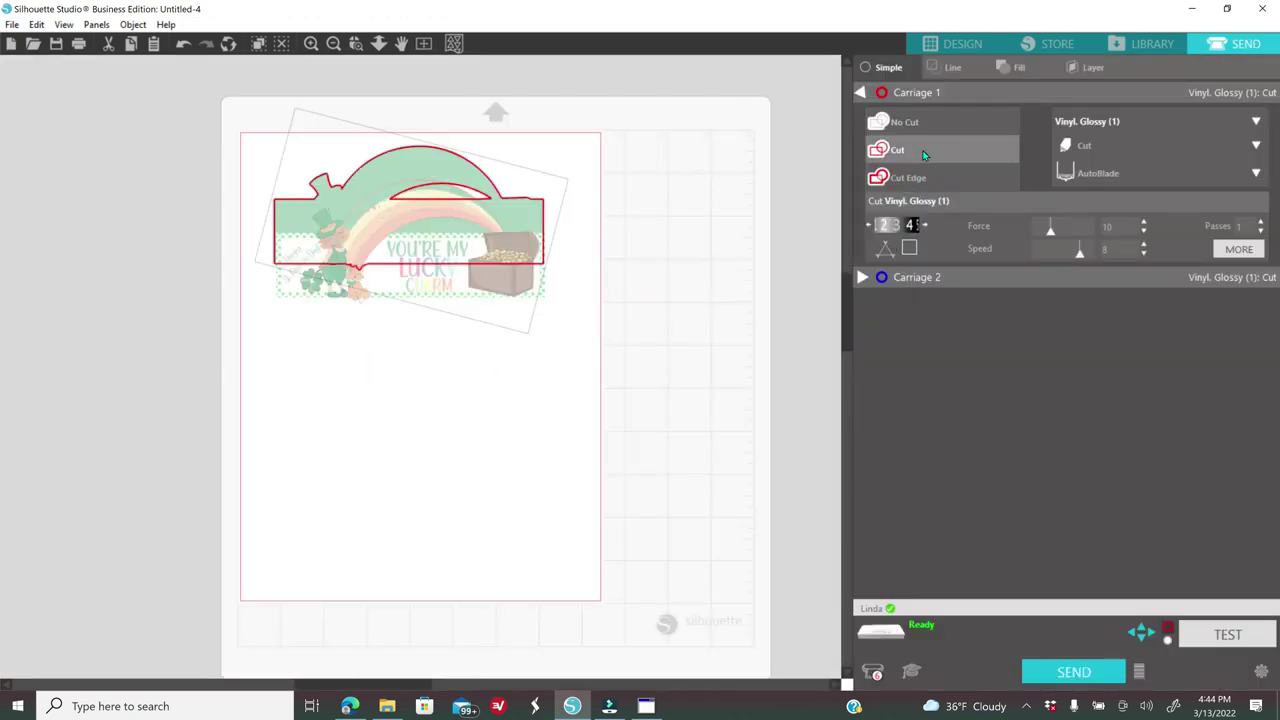
Undo the silhouette's cut setting and the artwork move, and check the cut preview
click(950, 44)
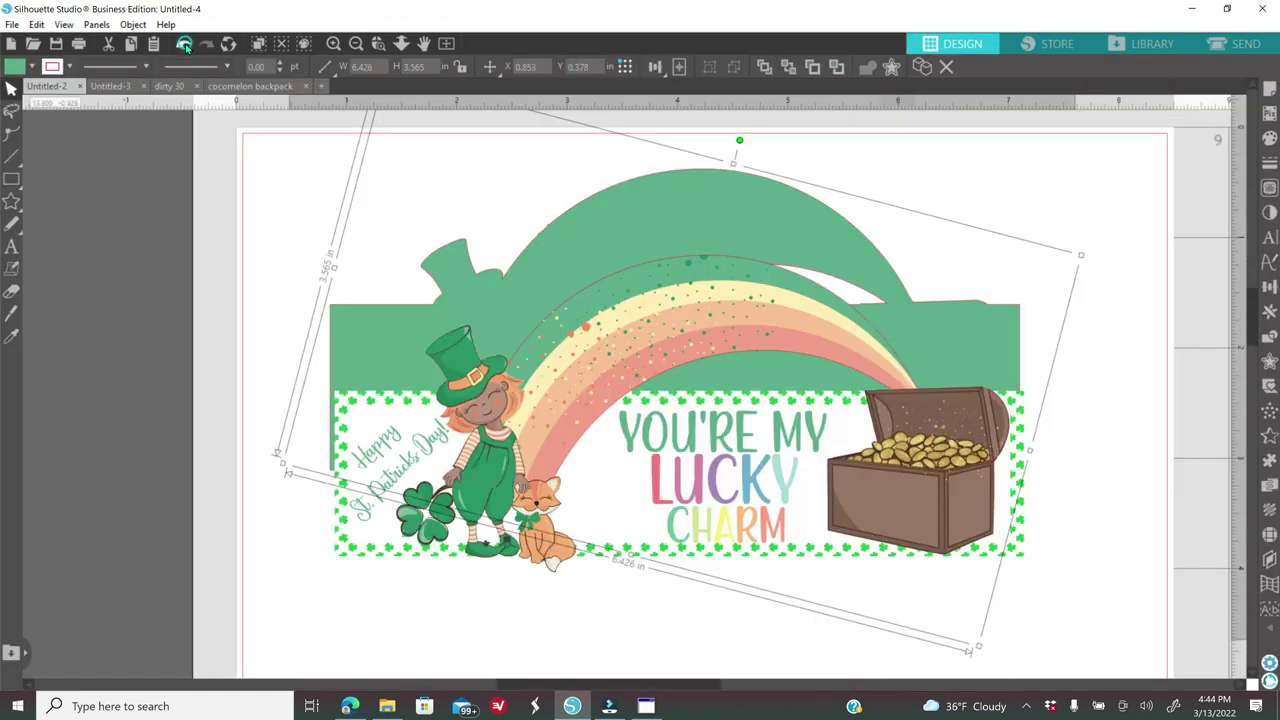
click(185, 45)
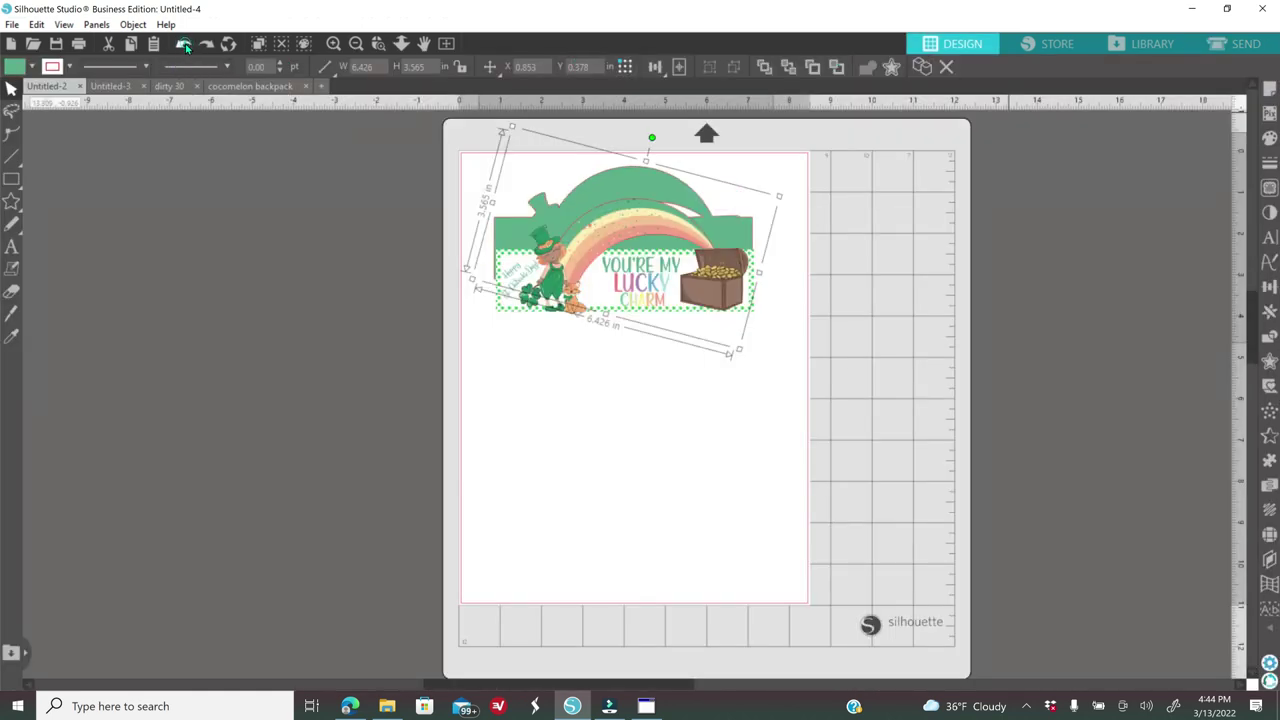
click(185, 45)
click(185, 45)
click(185, 45)
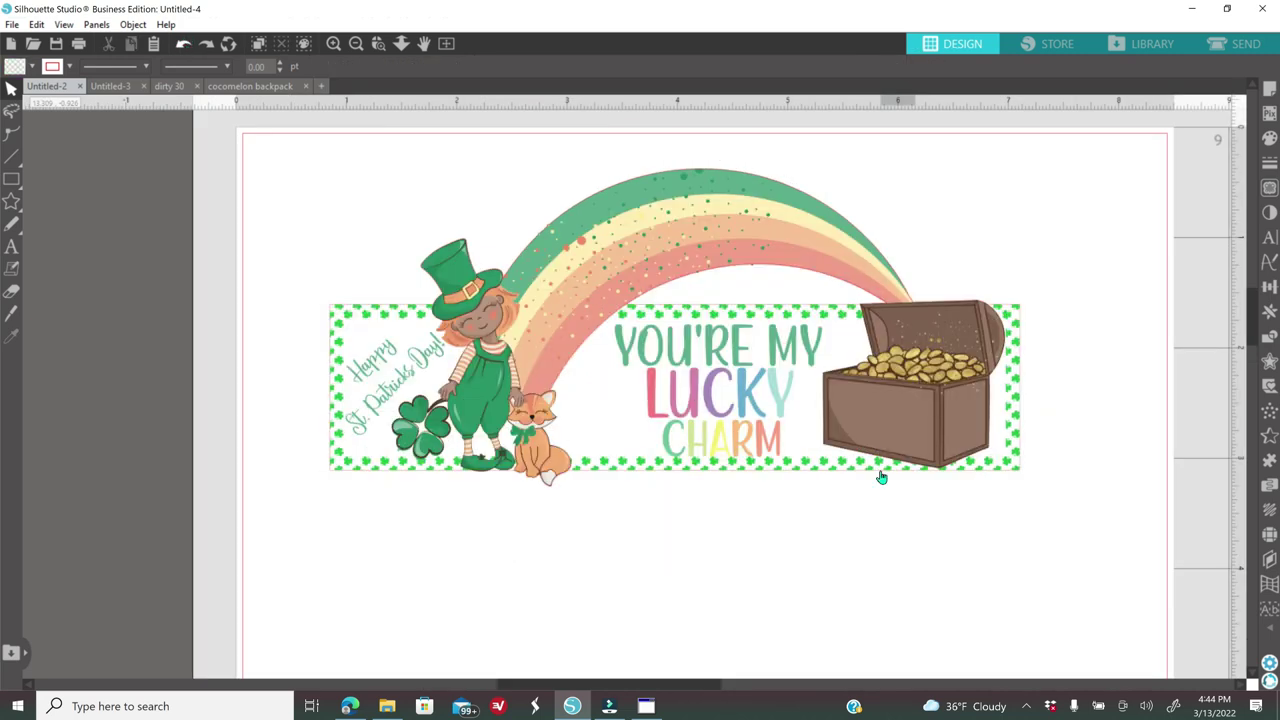
click(1246, 50)
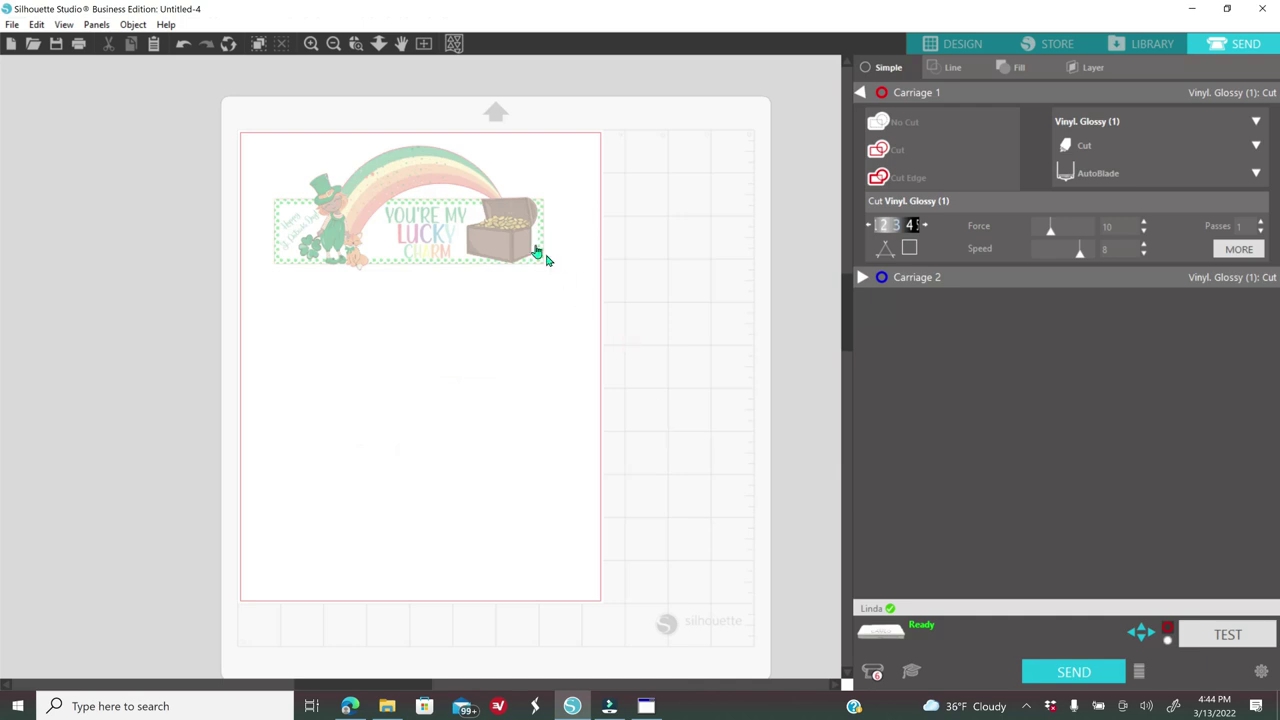
click(940, 45)
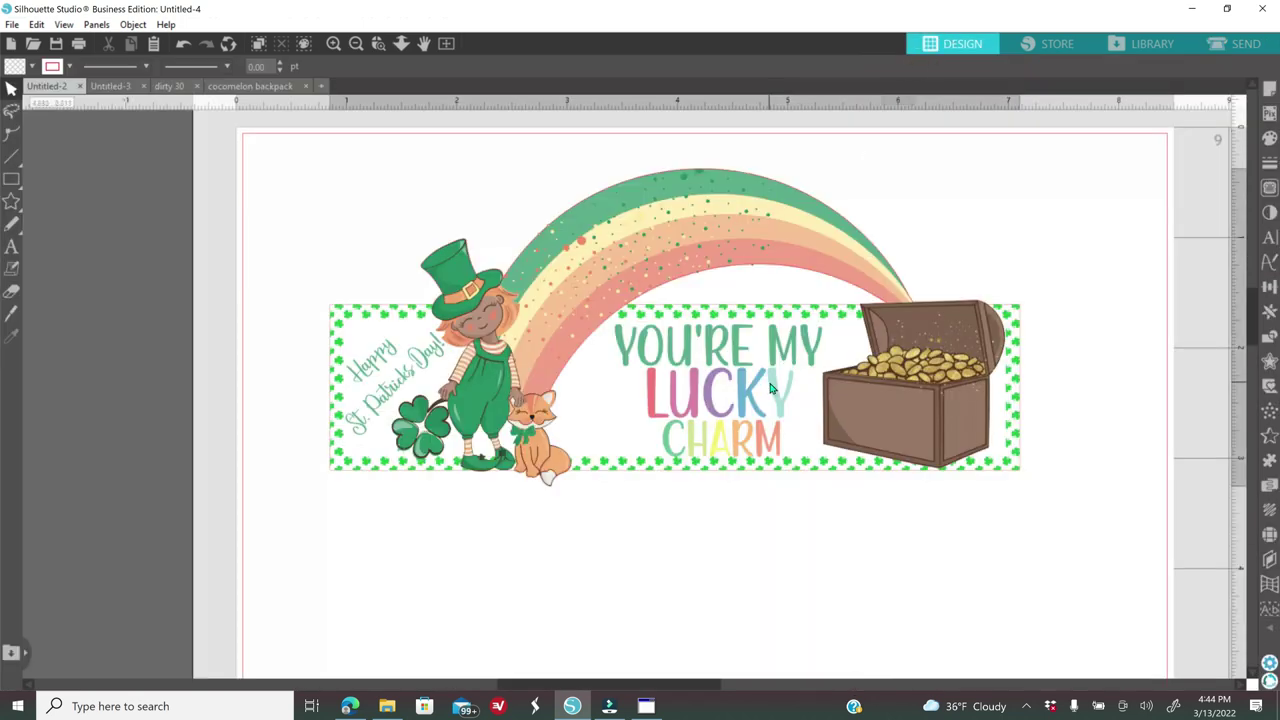
Send the topper artwork group to the back and set the green silhouette to Cut
click(770, 388)
right_click(770, 388)
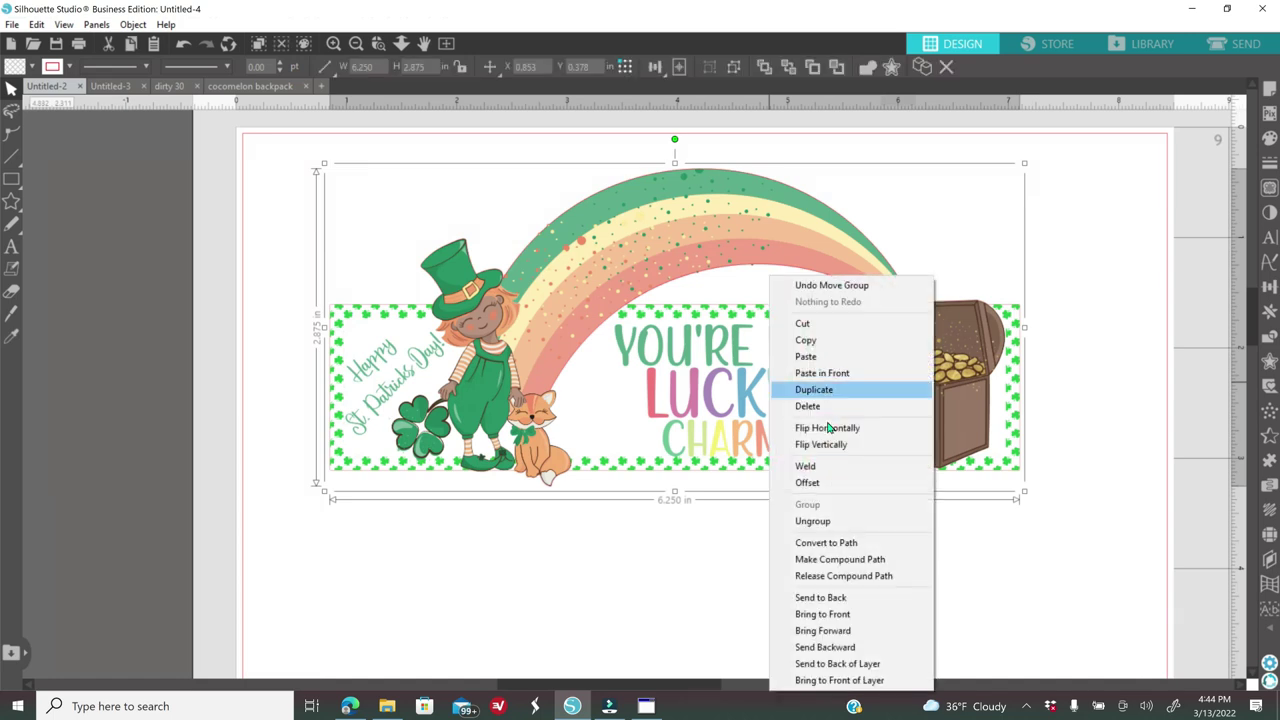
click(824, 598)
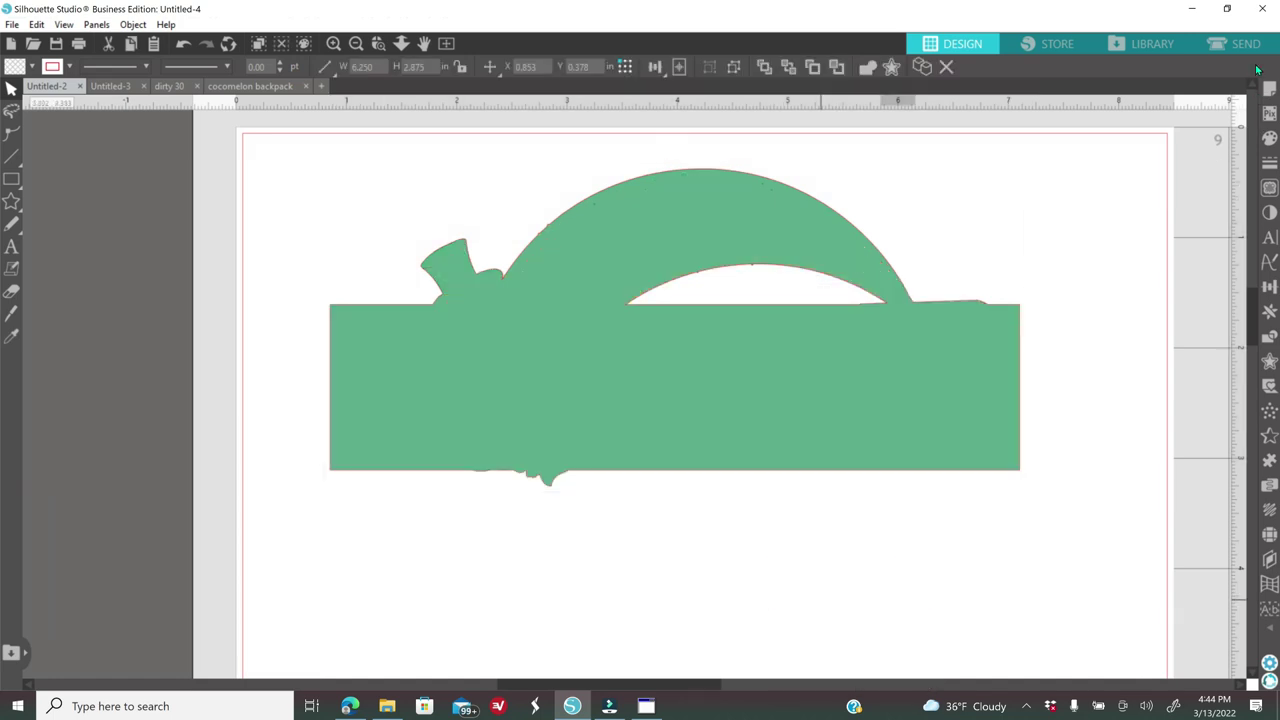
click(1240, 43)
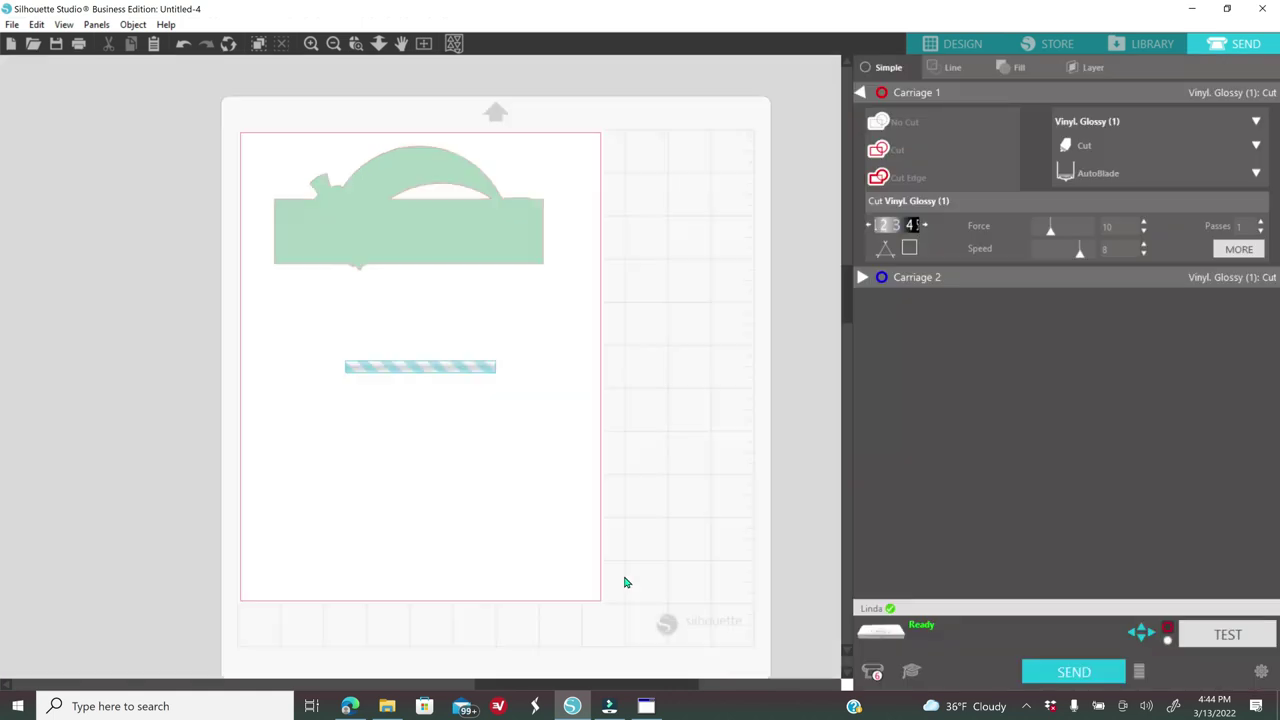
click(420, 246)
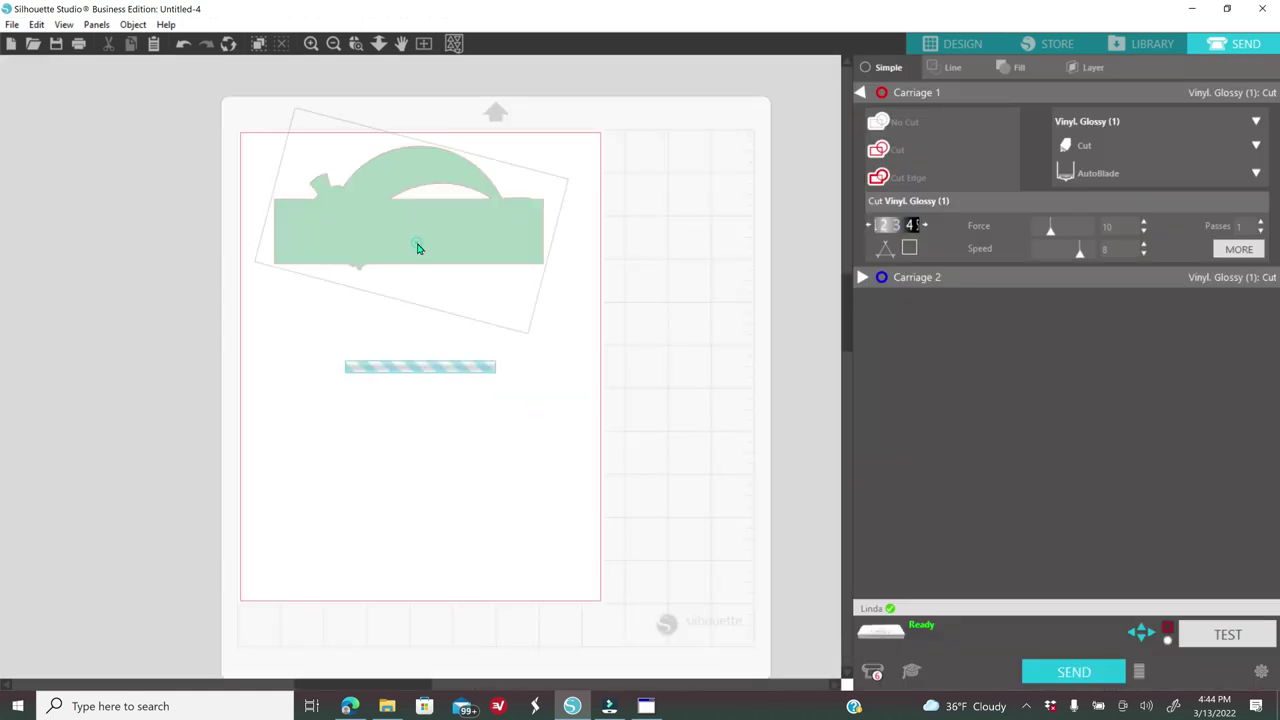
click(890, 150)
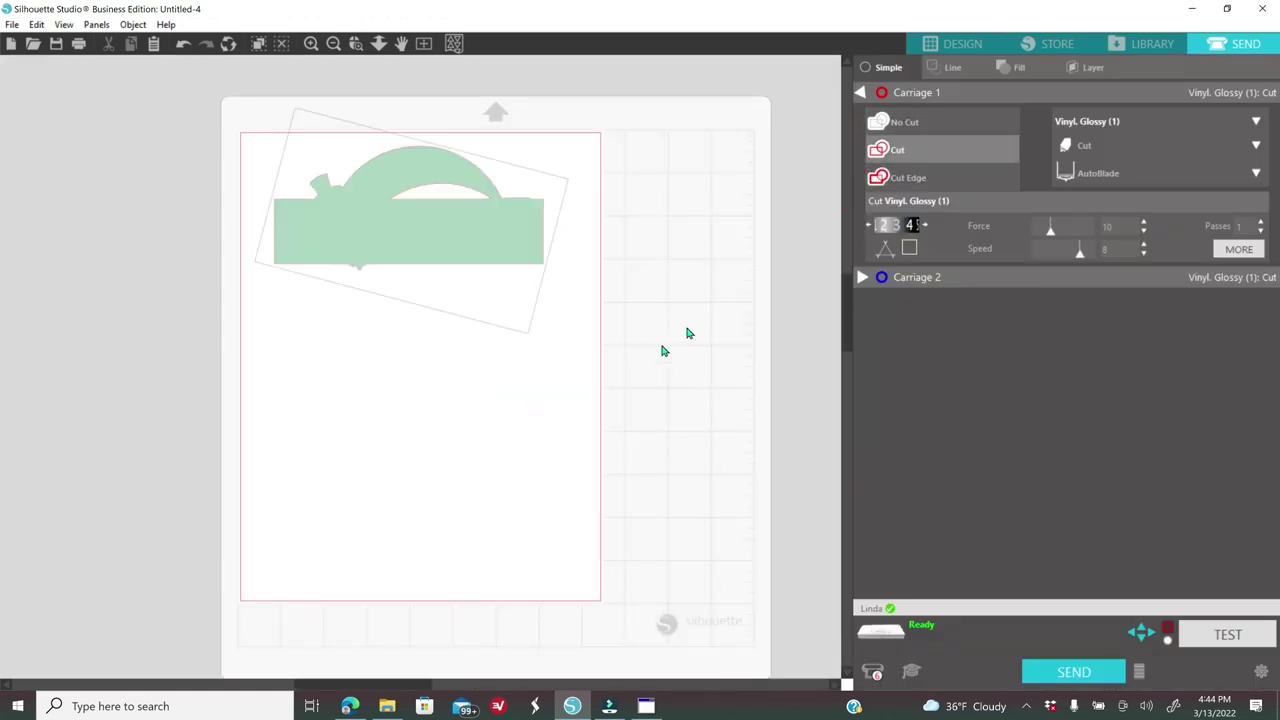
Send the green silhouette to the back, behind the topper artwork, and deselect it
click(955, 44)
right_click(705, 391)
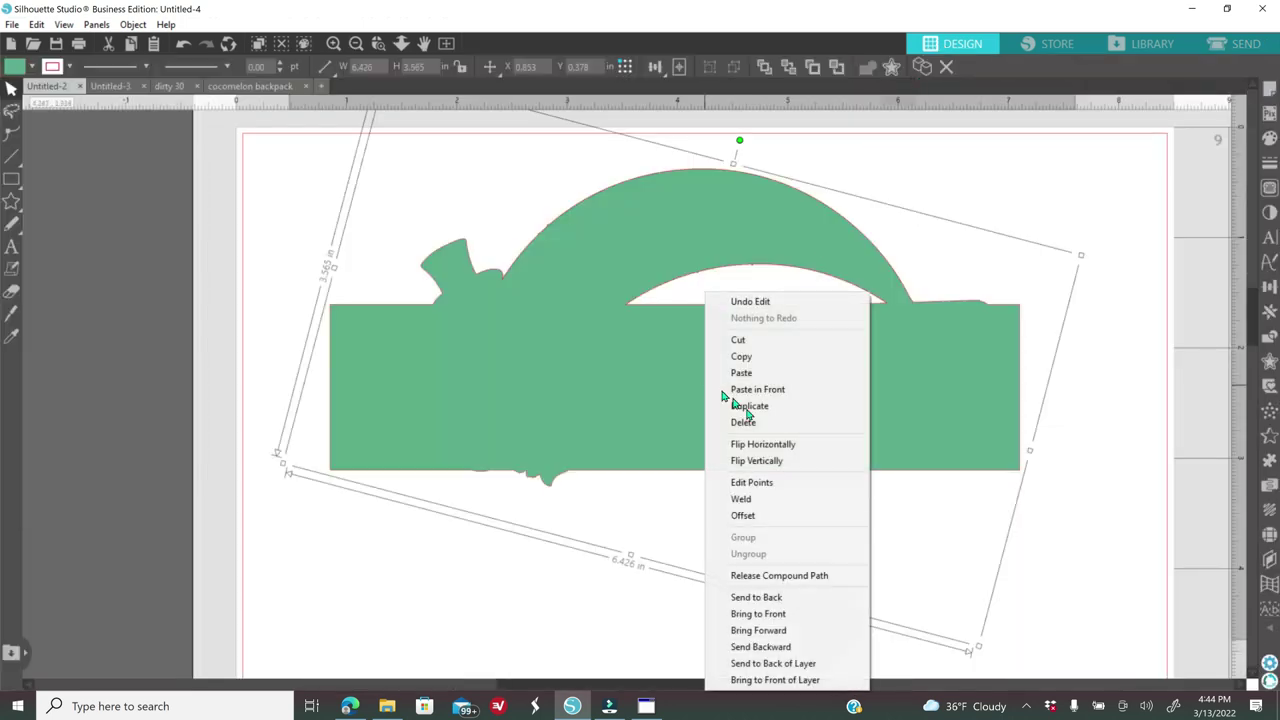
click(731, 597)
click(466, 583)
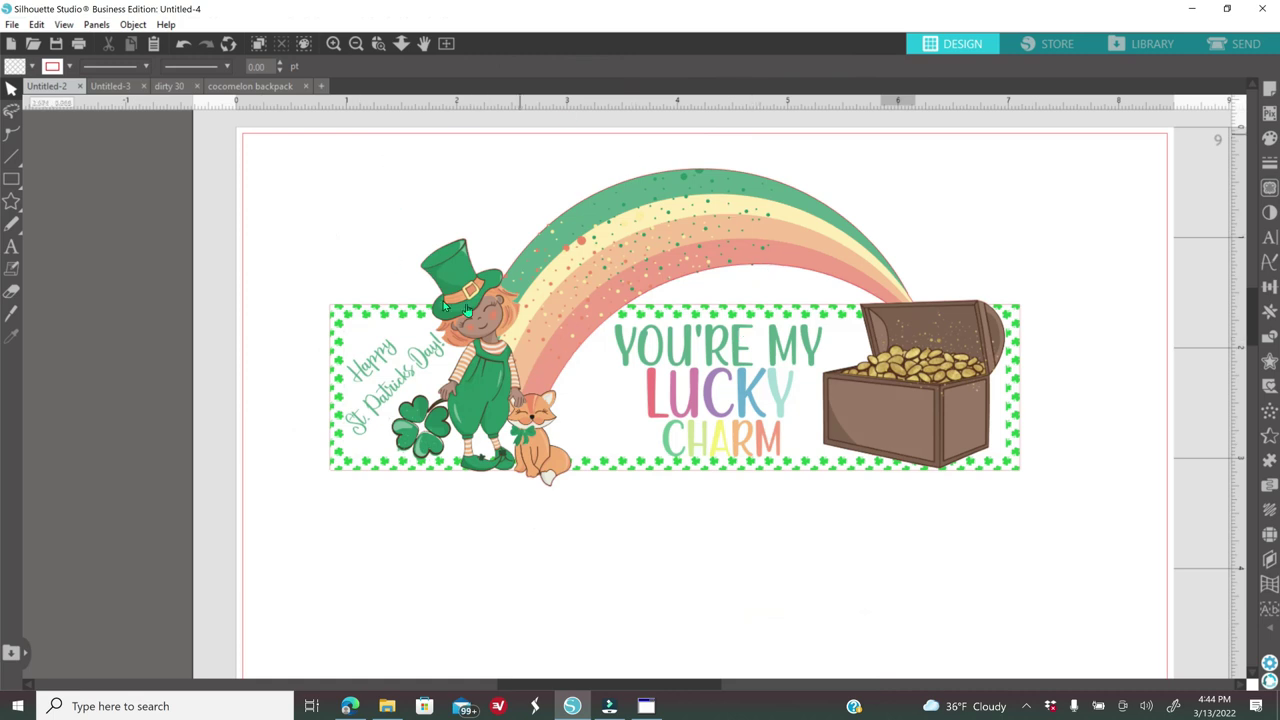
Select the topper artwork together with its silhouette, reposition both on the page, and mirror a copy above them
click(358, 44)
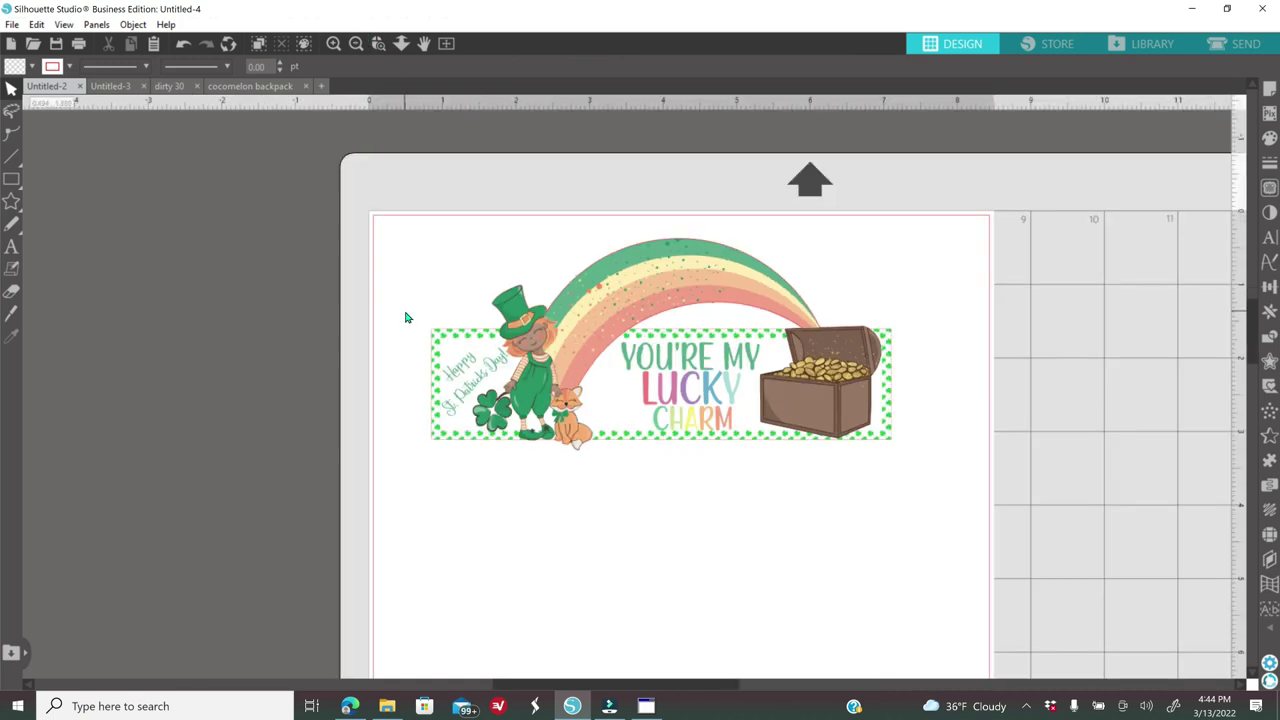
scroll(406, 317, down, 2)
click(832, 317)
drag(832, 317, 846, 379)
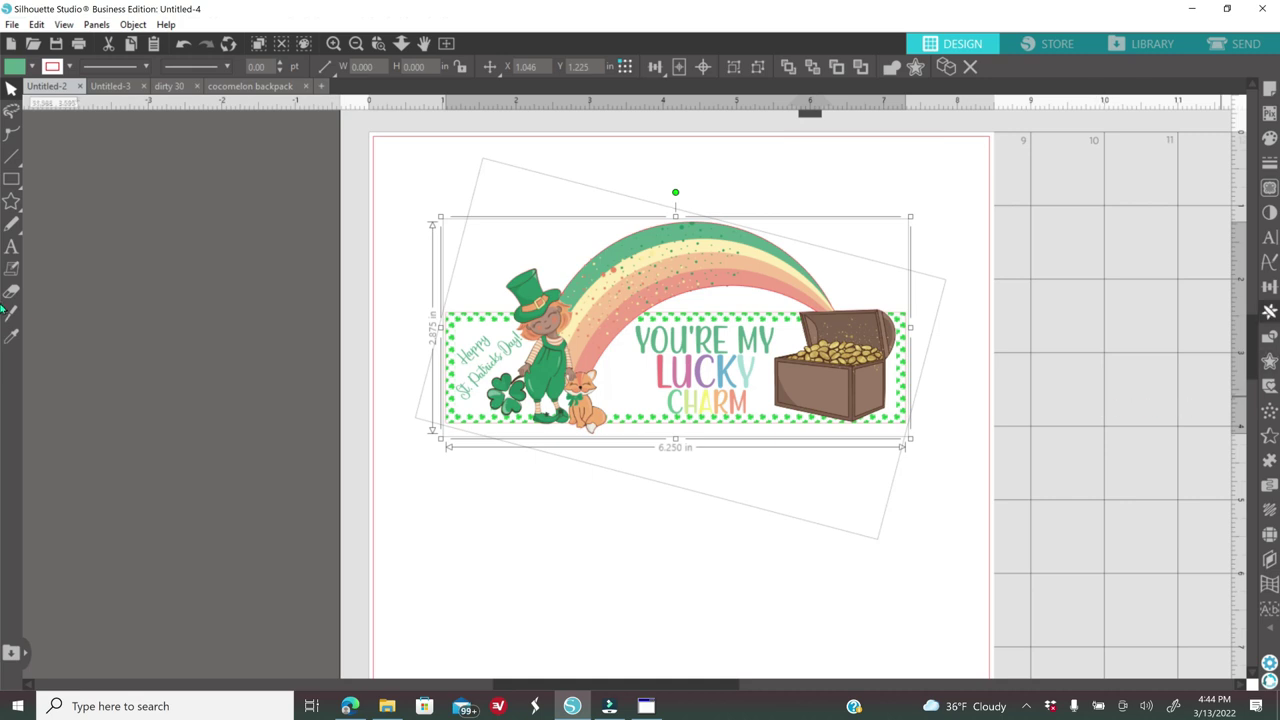
click(1270, 312)
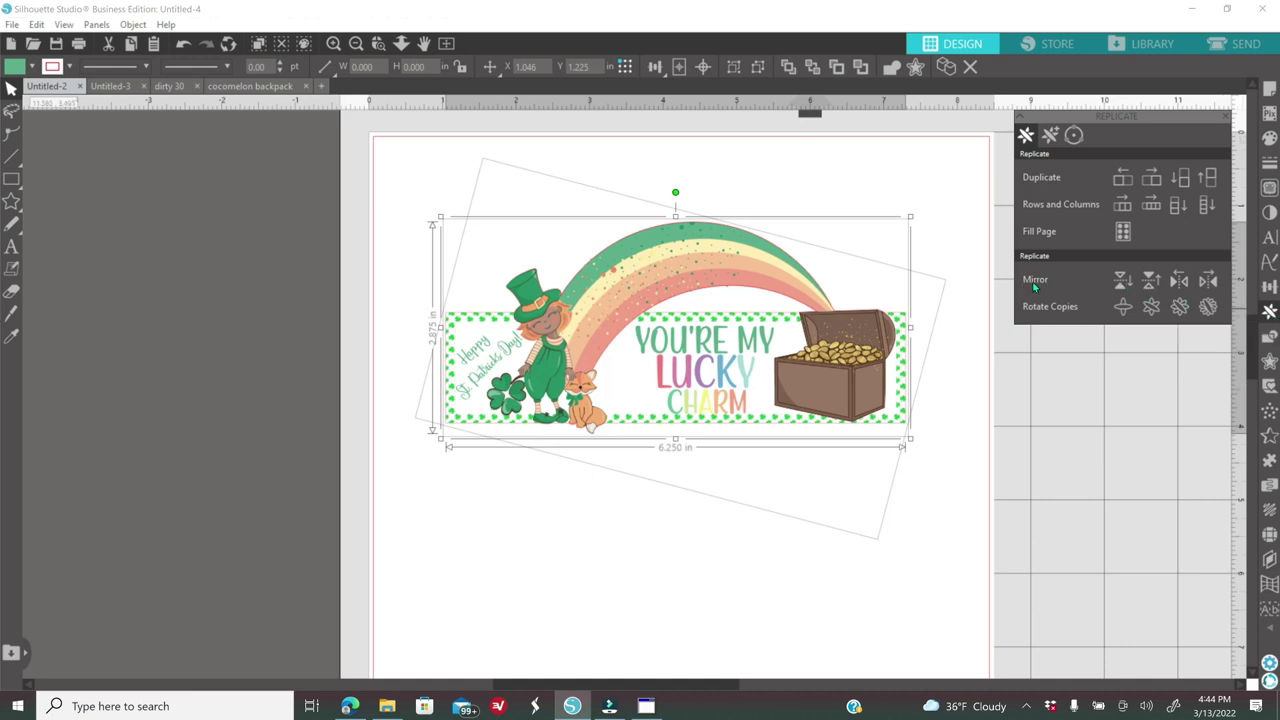
click(1151, 281)
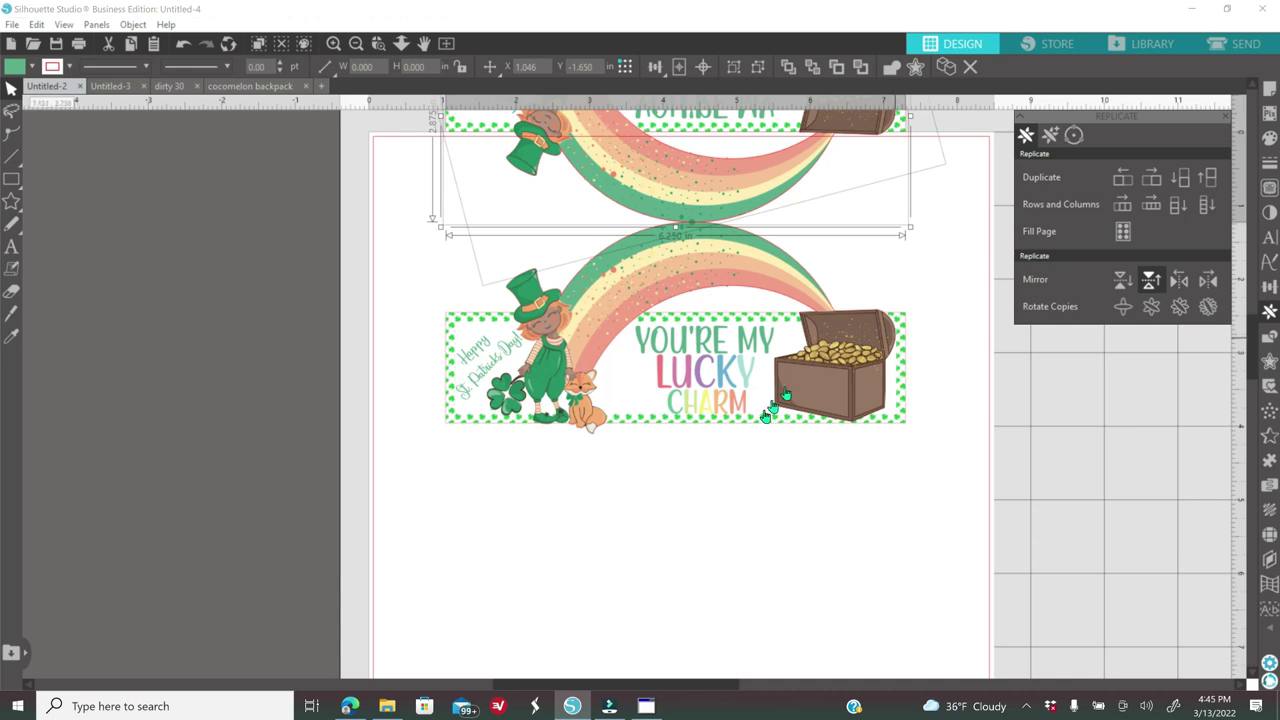
Select both topper halves and move them down together so the mirrored half lies inside the page's cut border
scroll(773, 468, up, 1)
scroll(773, 468, up, 2)
click(356, 43)
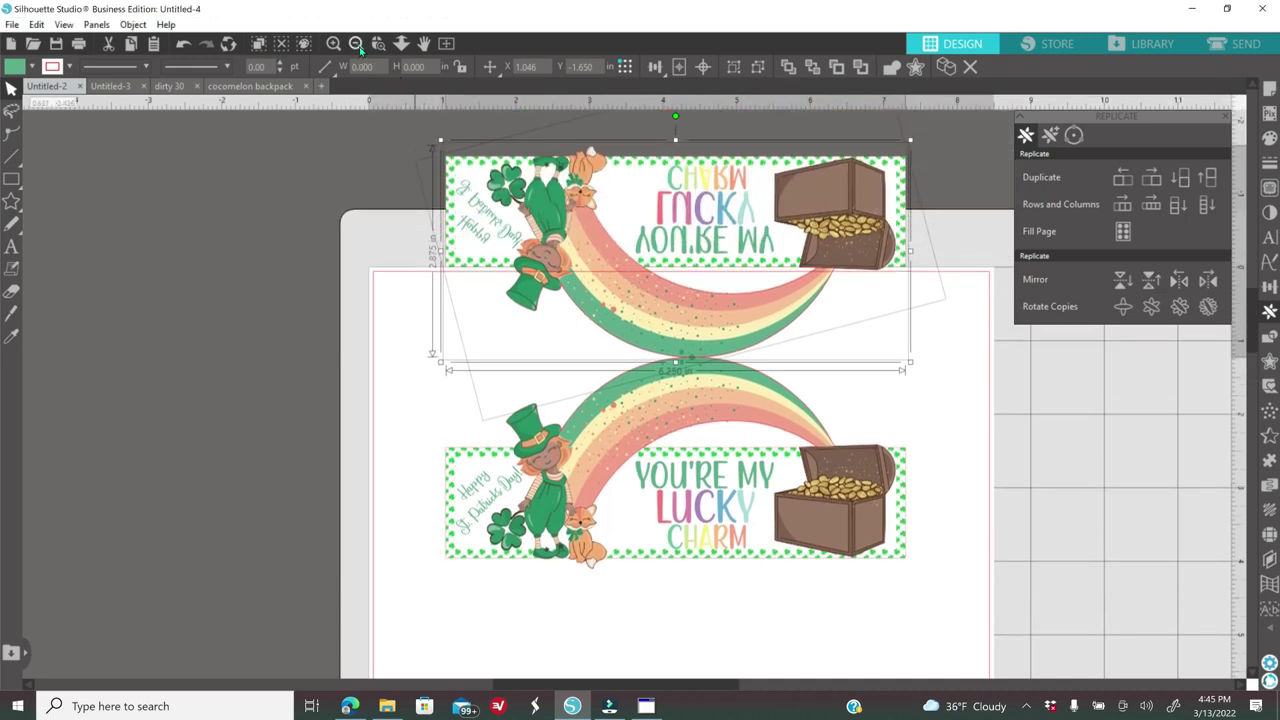
drag(415, 200, 874, 534)
drag(785, 468, 795, 590)
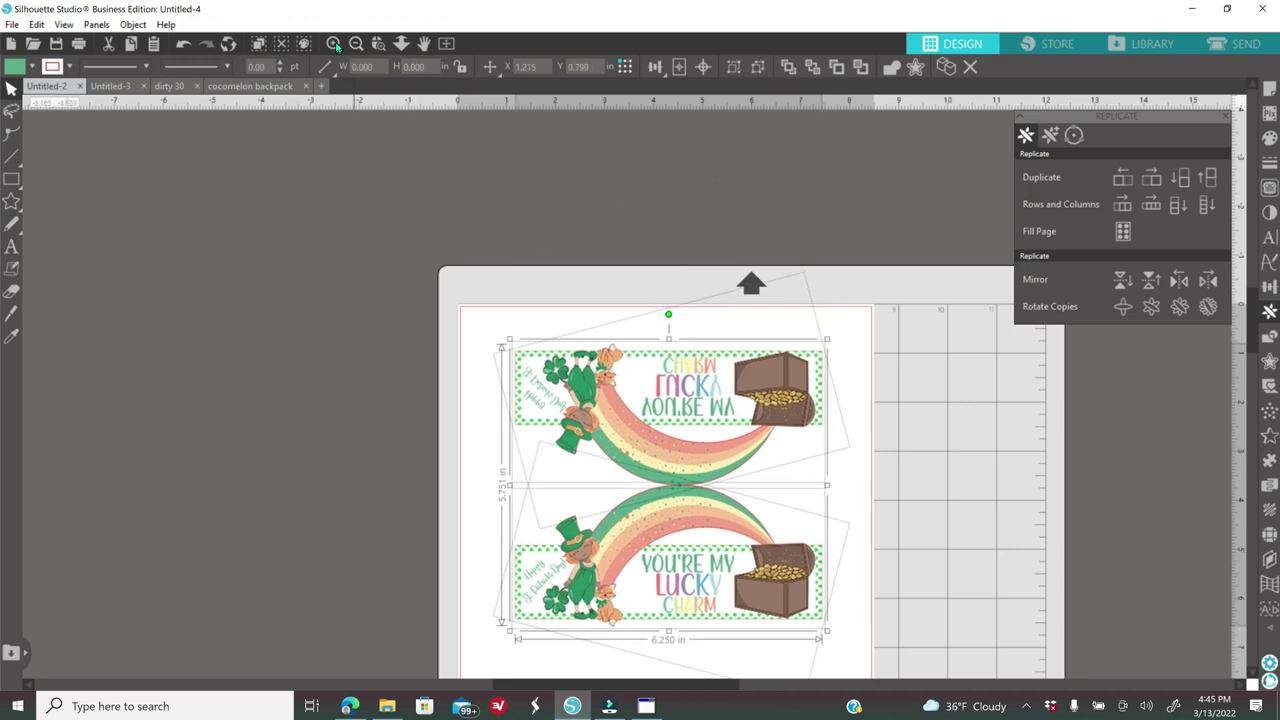
click(333, 43)
click(333, 43)
scroll(348, 310, down, 5)
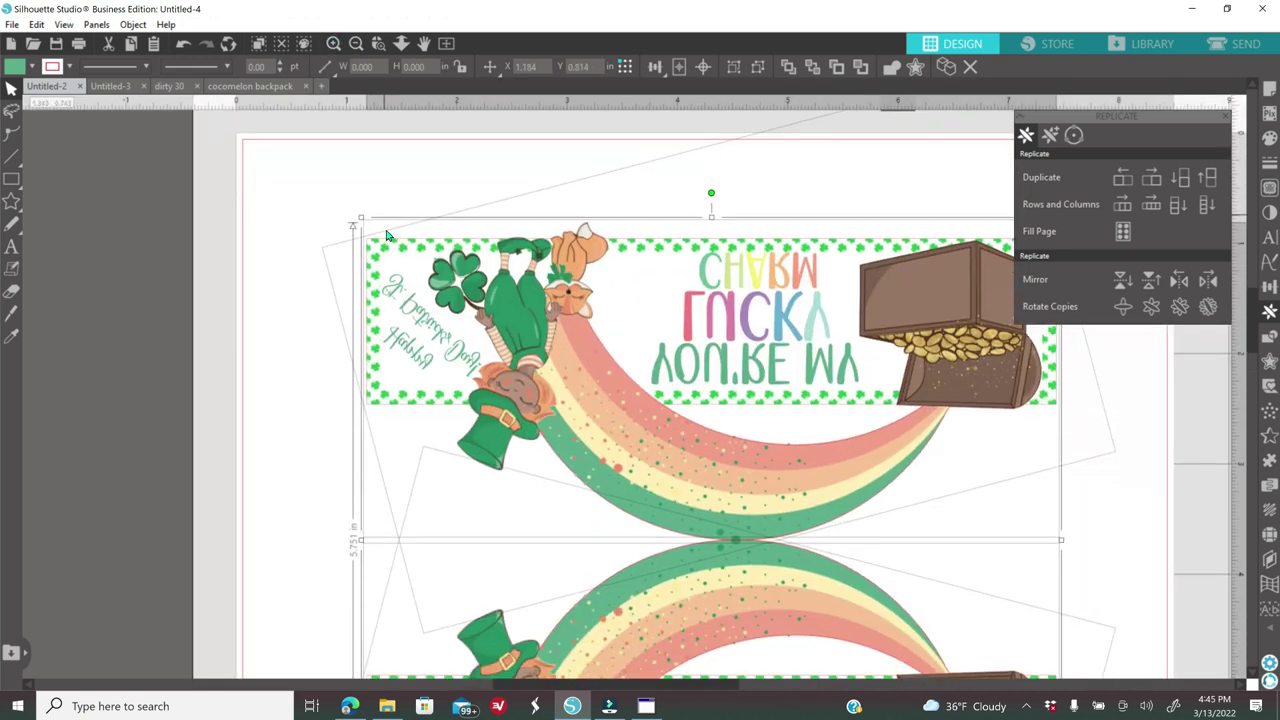
click(260, 325)
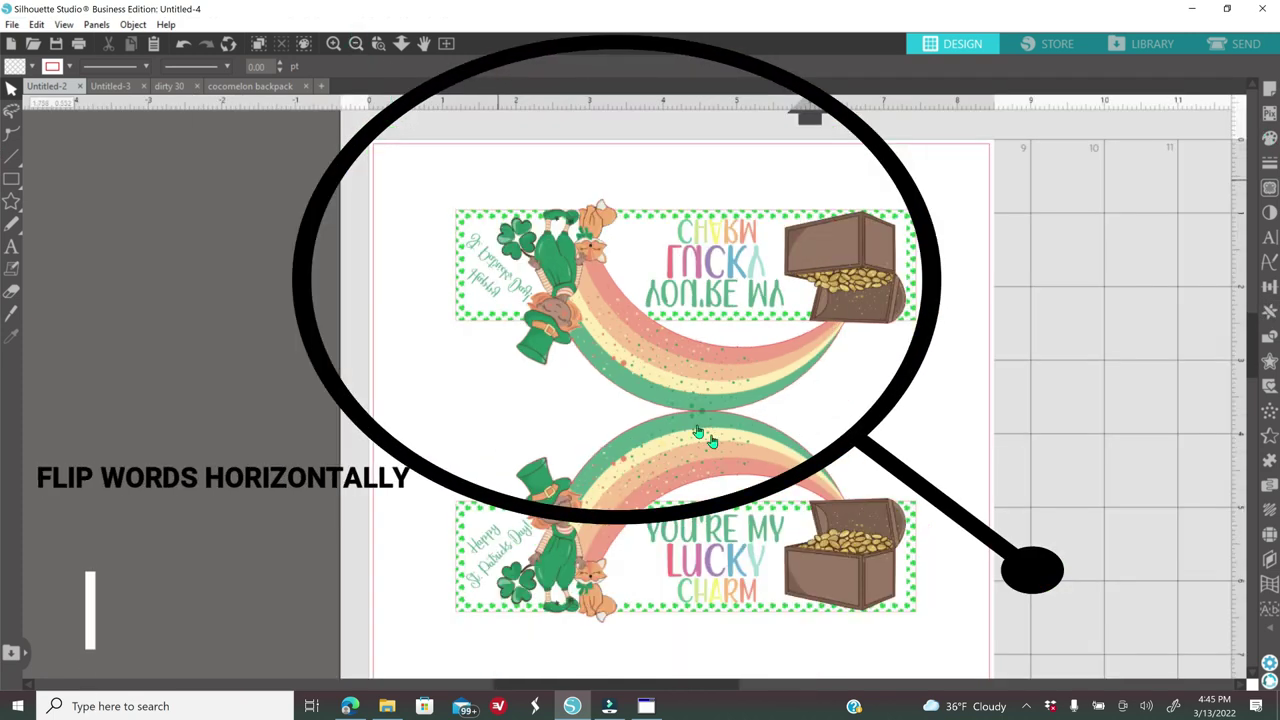
Try moving the lower artwork off its green silhouette and undo the move
click(356, 43)
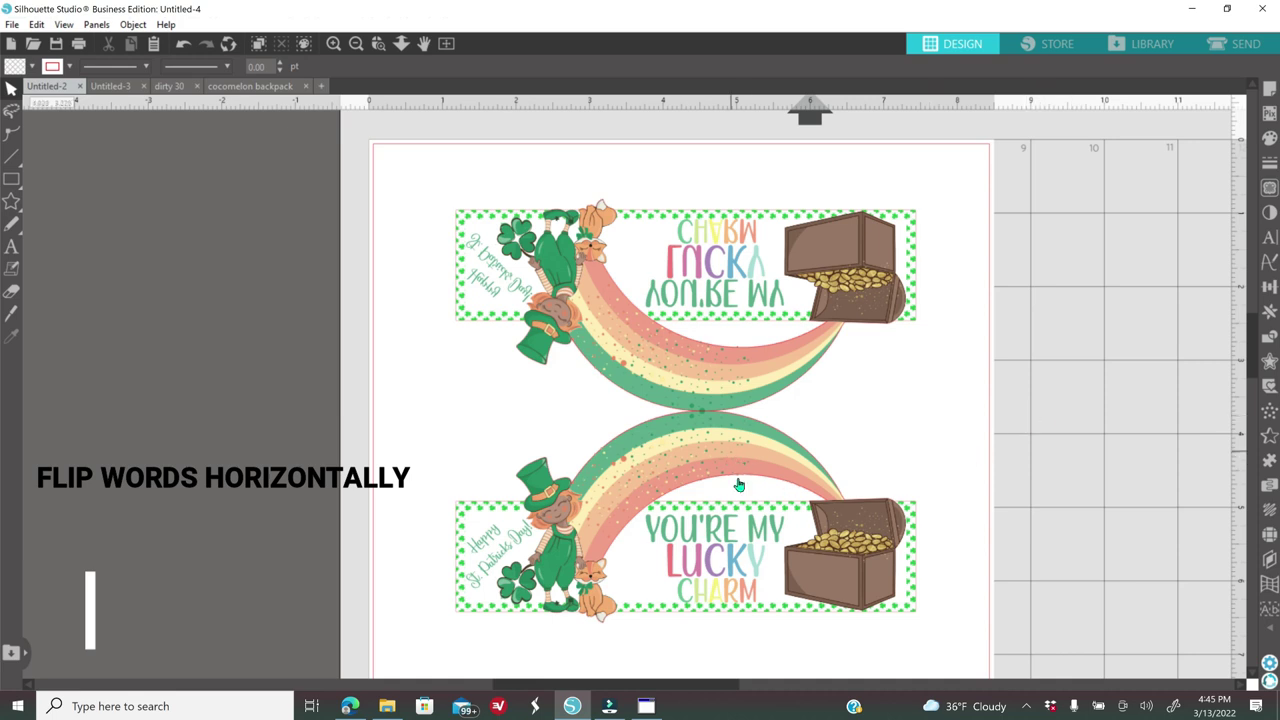
drag(739, 485, 747, 535)
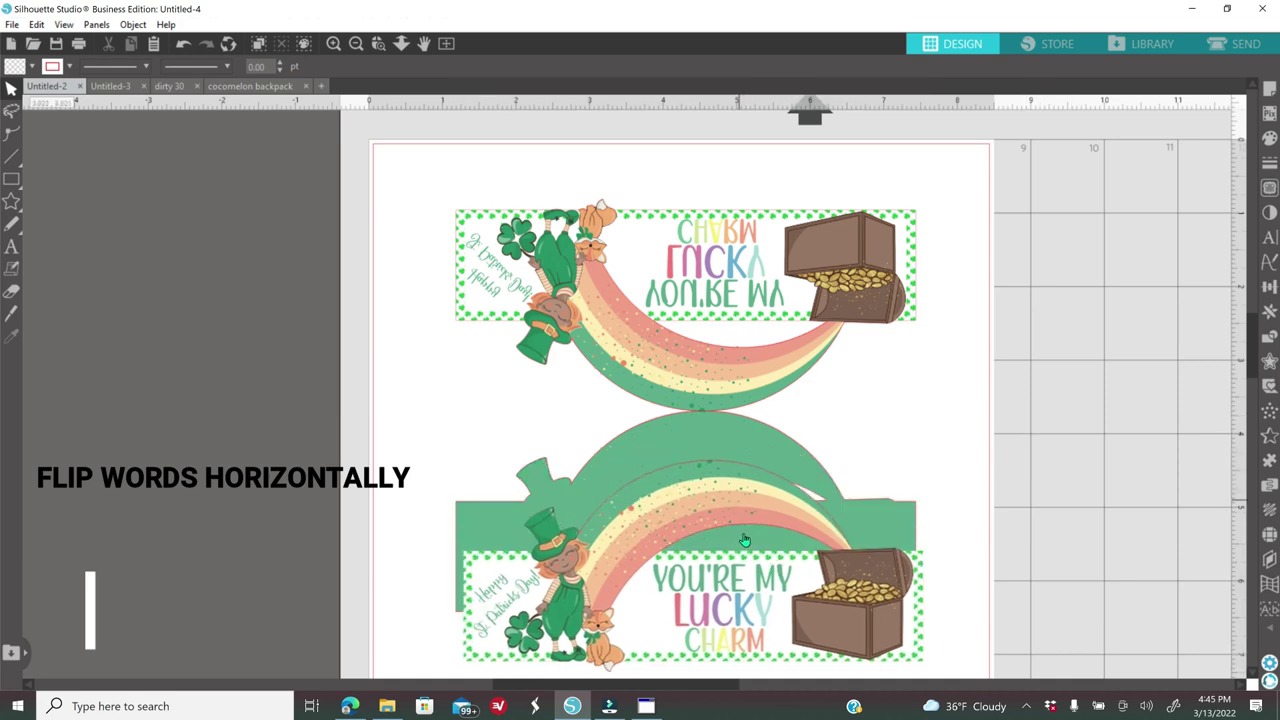
click(183, 44)
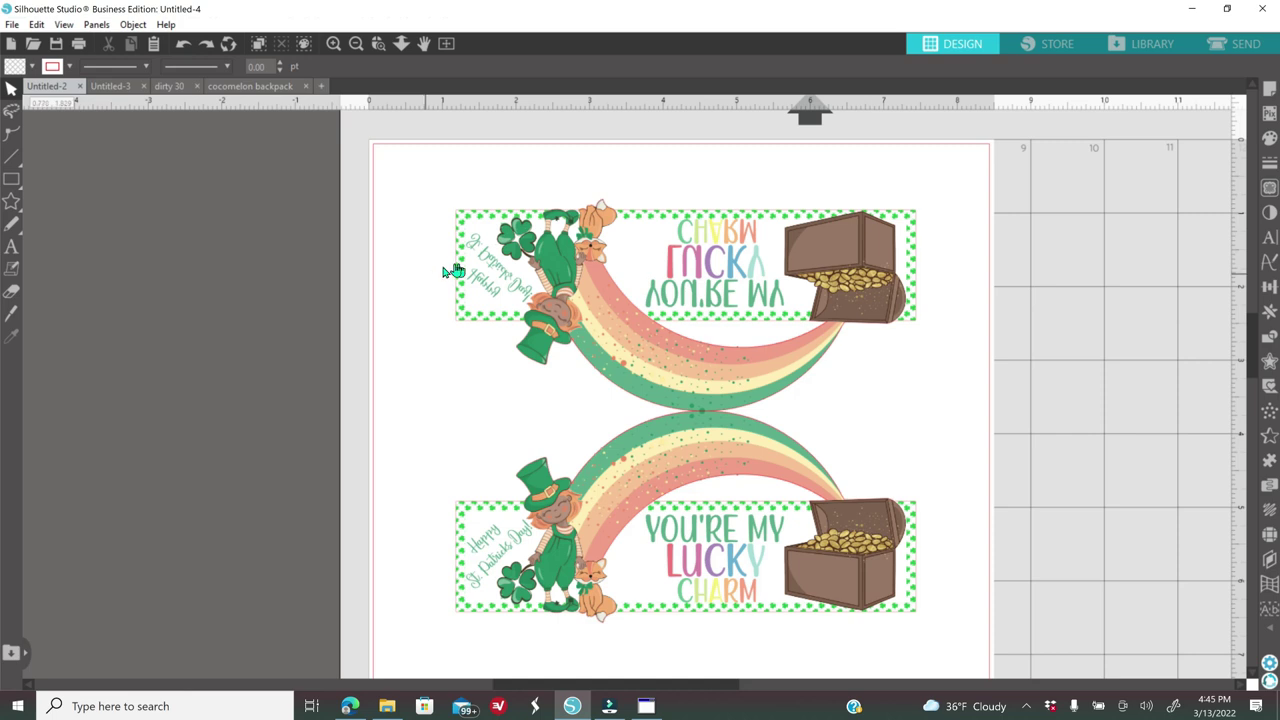
Select the upper mirrored artwork with its silhouette and nudge it down so the two rainbow arcs overlap slightly
drag(394, 234, 713, 287)
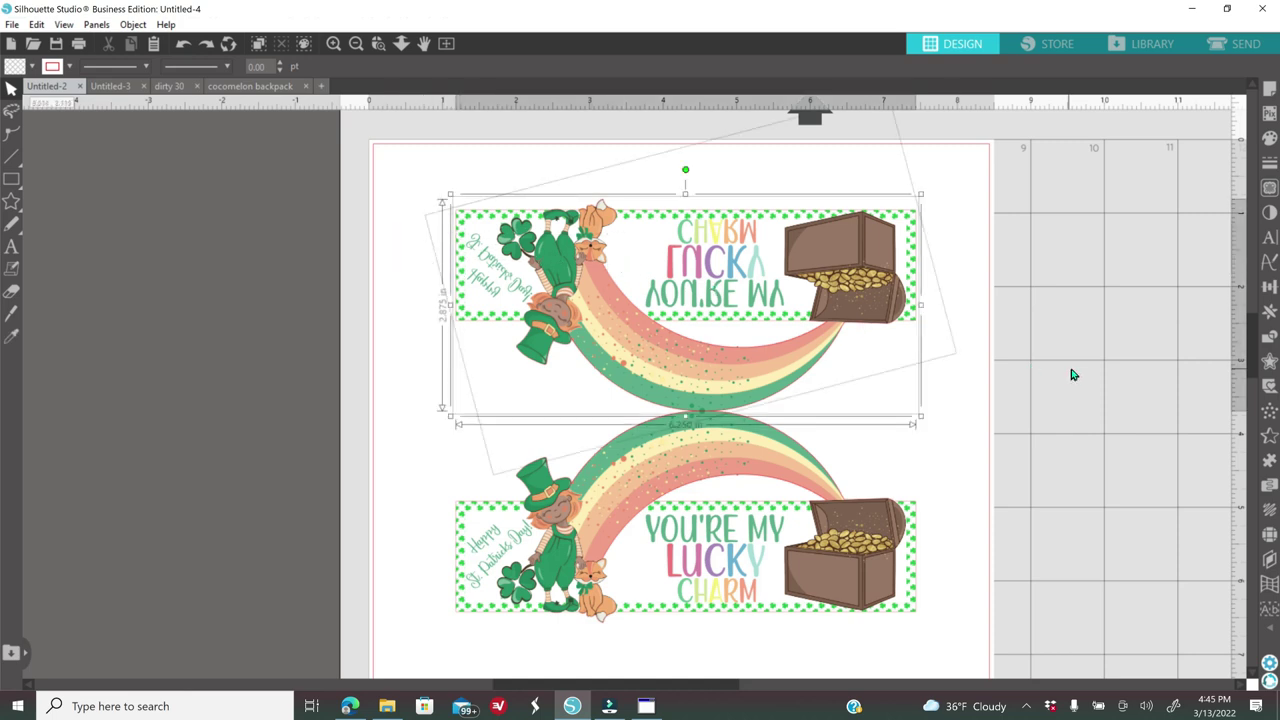
key(Down)
key(Down)
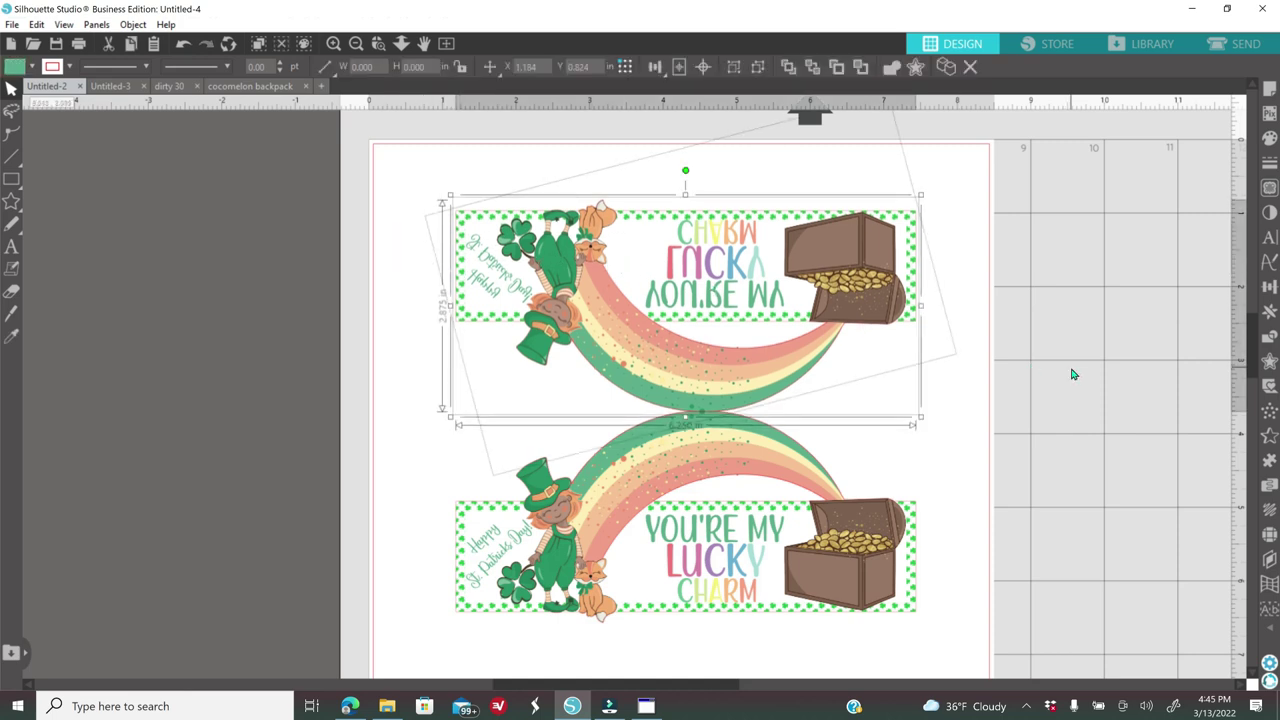
key(Down)
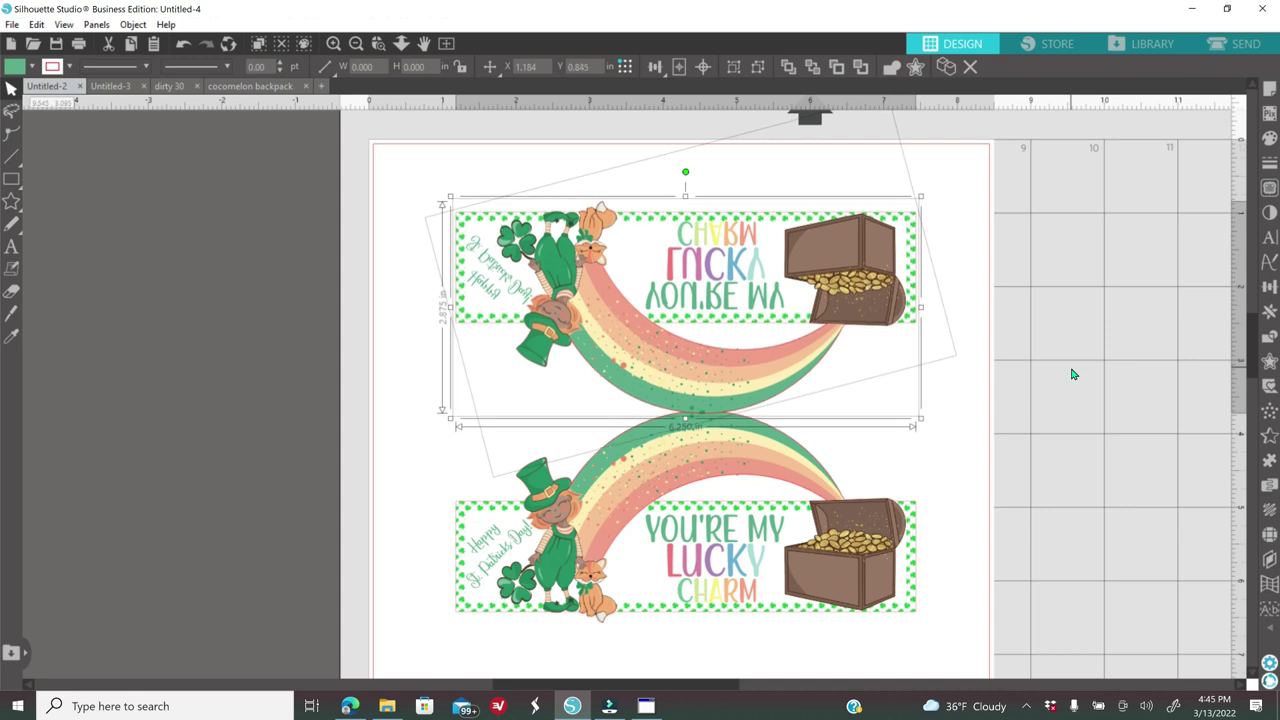
key(Down)
key(Up)
click(405, 416)
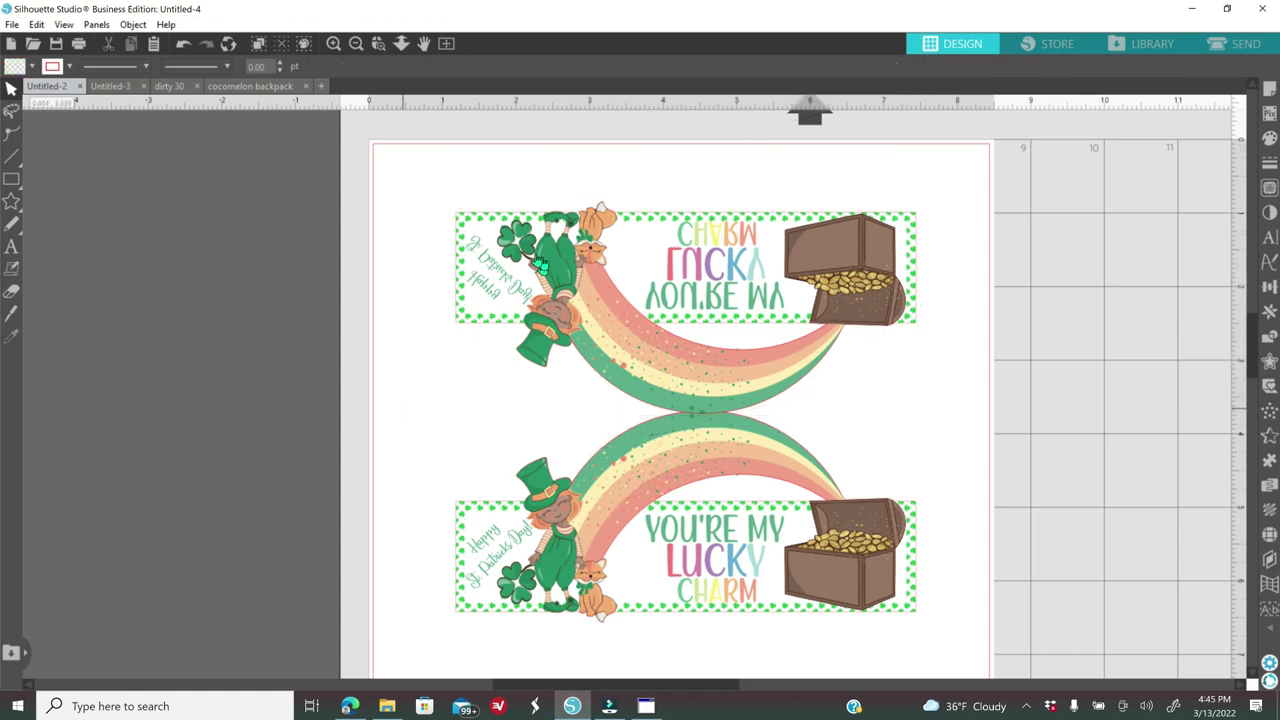
Send the upper and lower artwork groups to the back so the green silhouettes lie on top of them
click(510, 280)
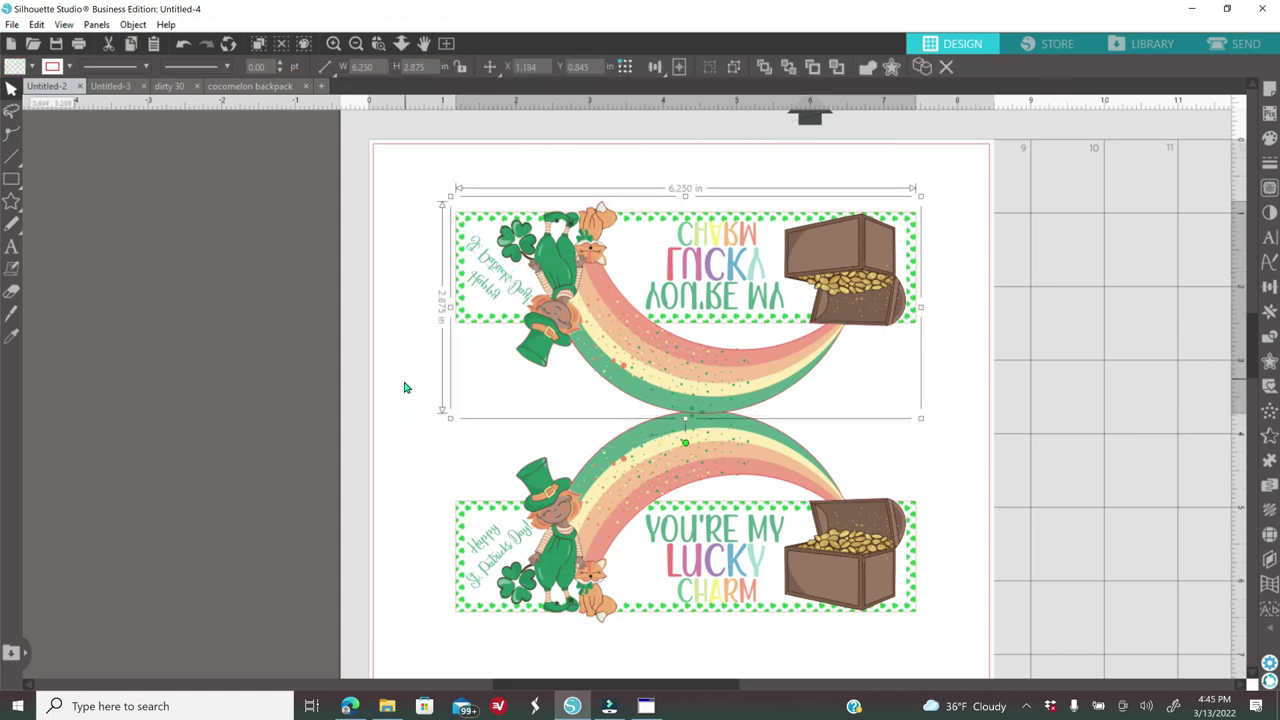
right_click(406, 385)
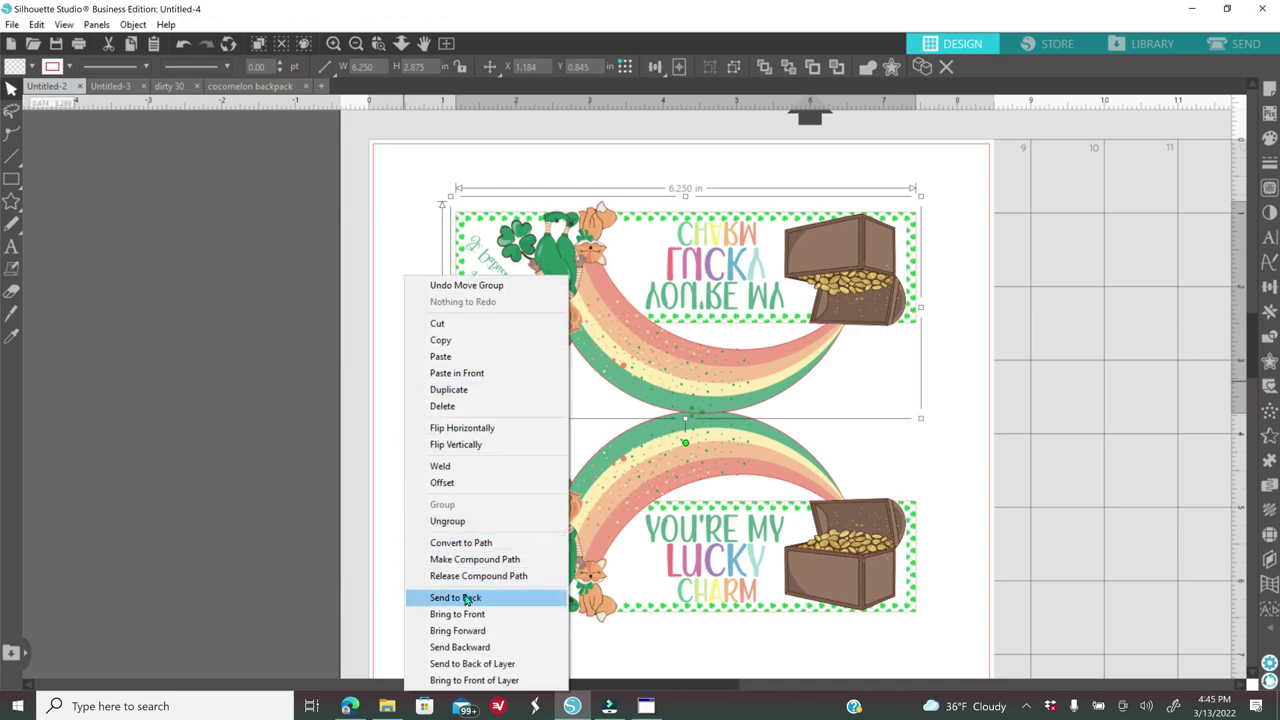
click(448, 680)
drag(636, 276, 640, 487)
right_click(424, 378)
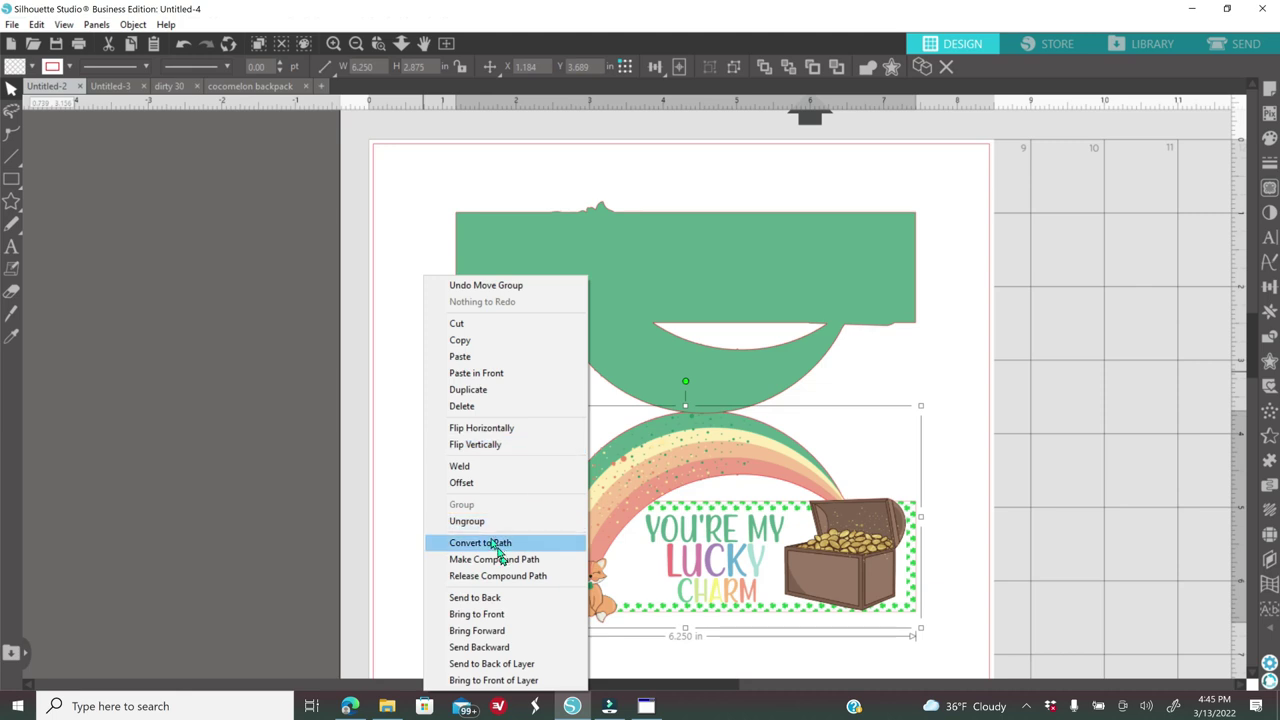
click(486, 600)
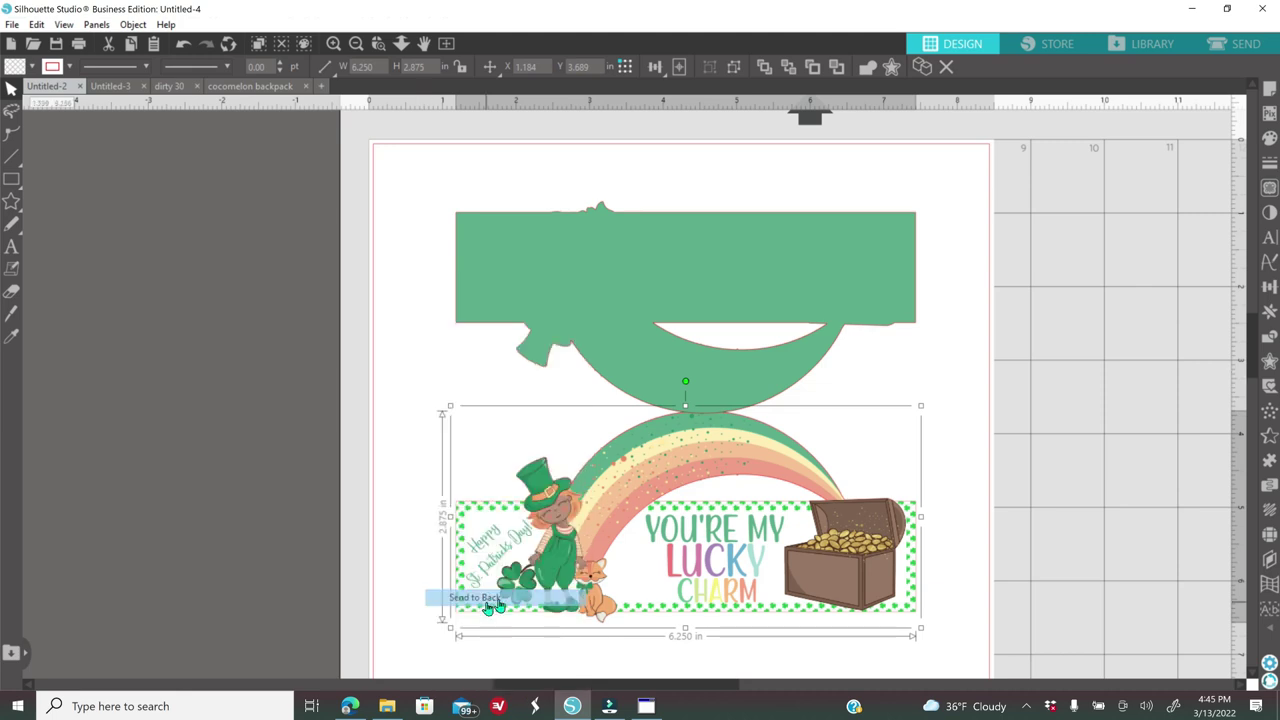
click(885, 469)
click(740, 334)
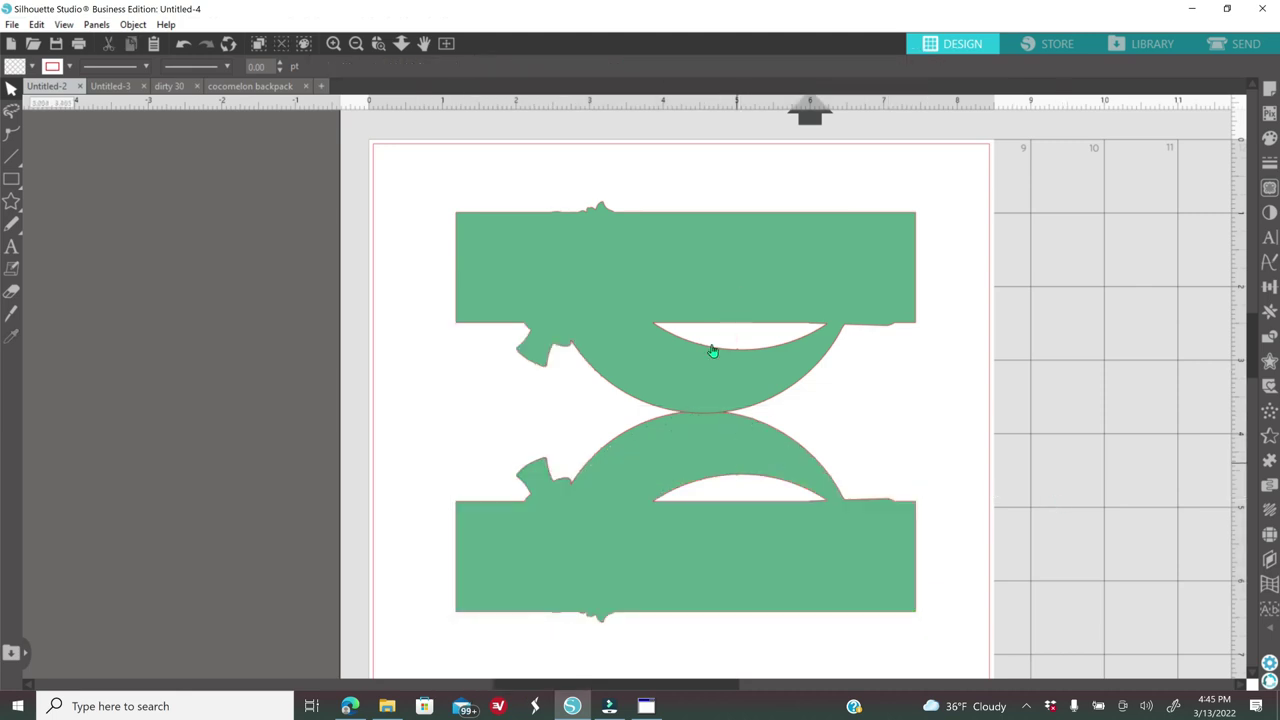
Examine in the cut preview how the cut lines run where the two rainbow arcs meet
click(1240, 44)
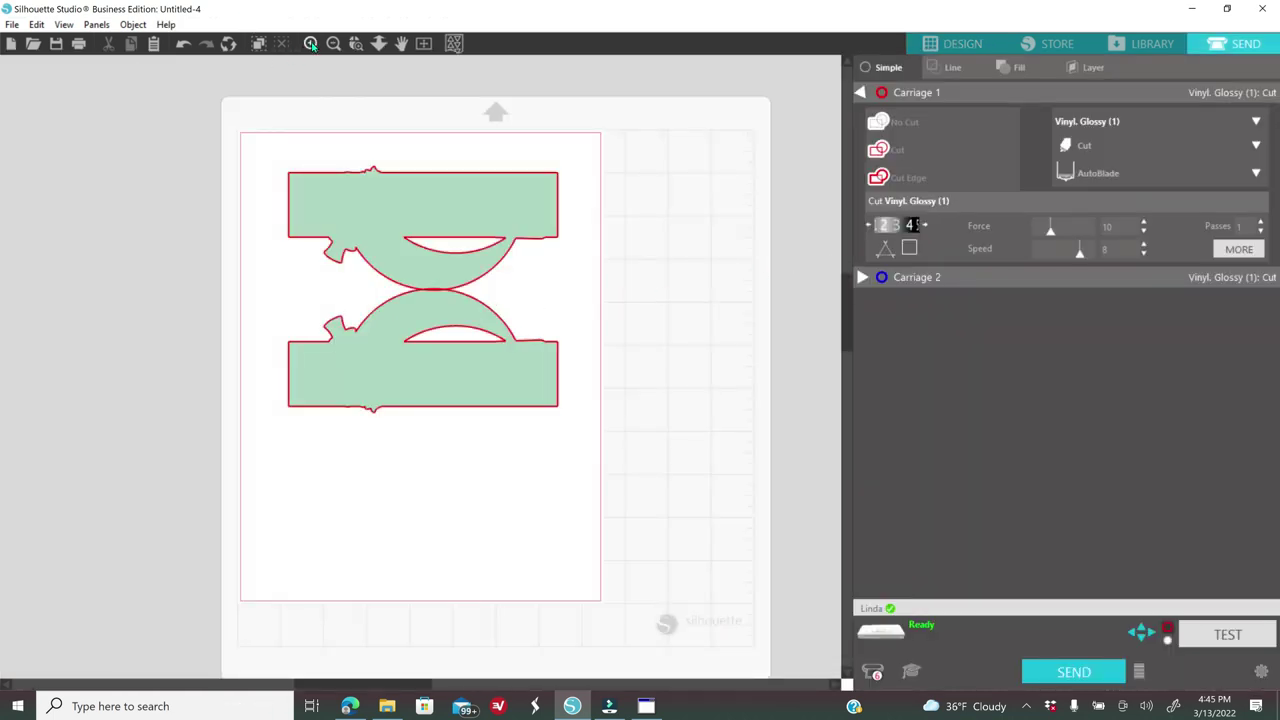
click(311, 44)
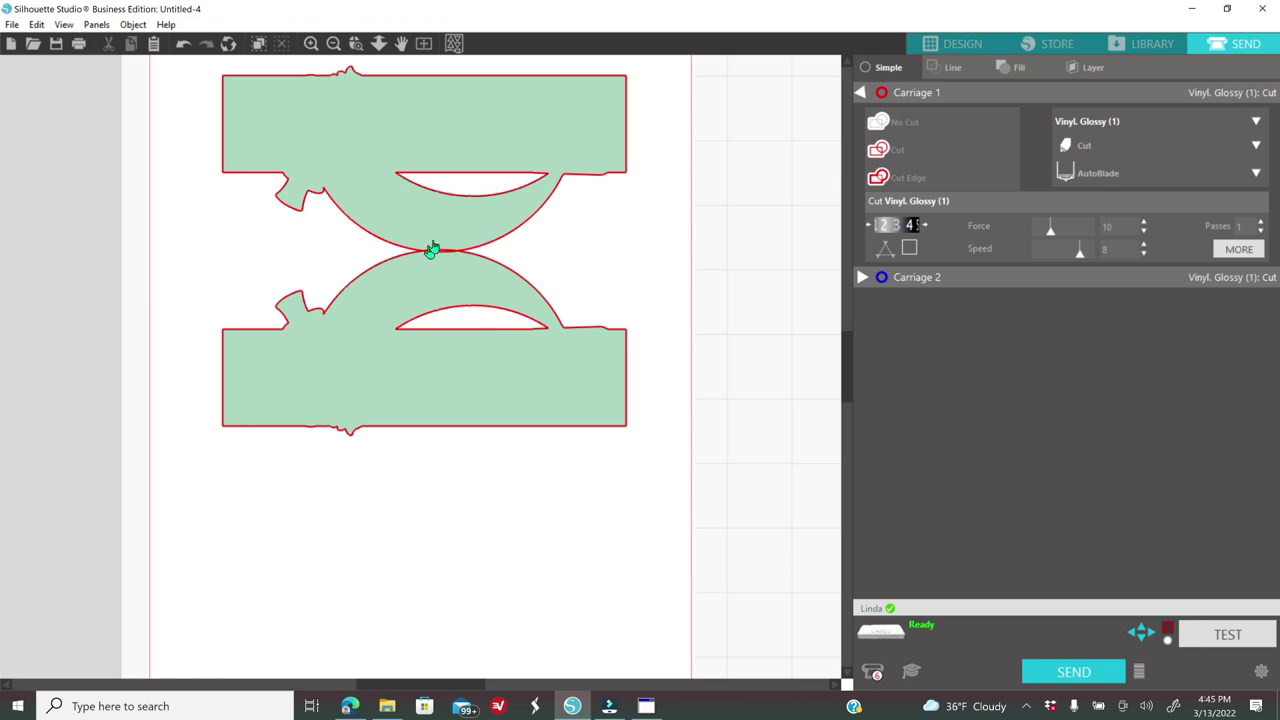
click(966, 46)
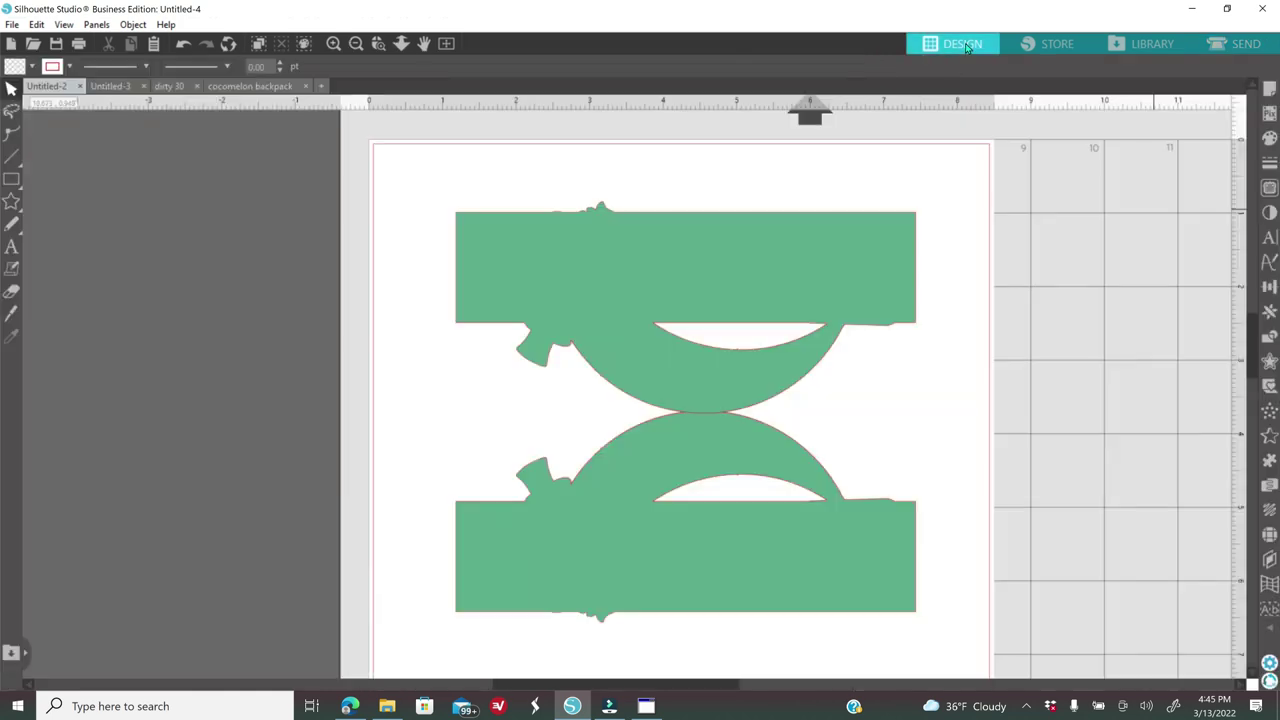
Weld the upper and lower green silhouettes into one shape
click(799, 277)
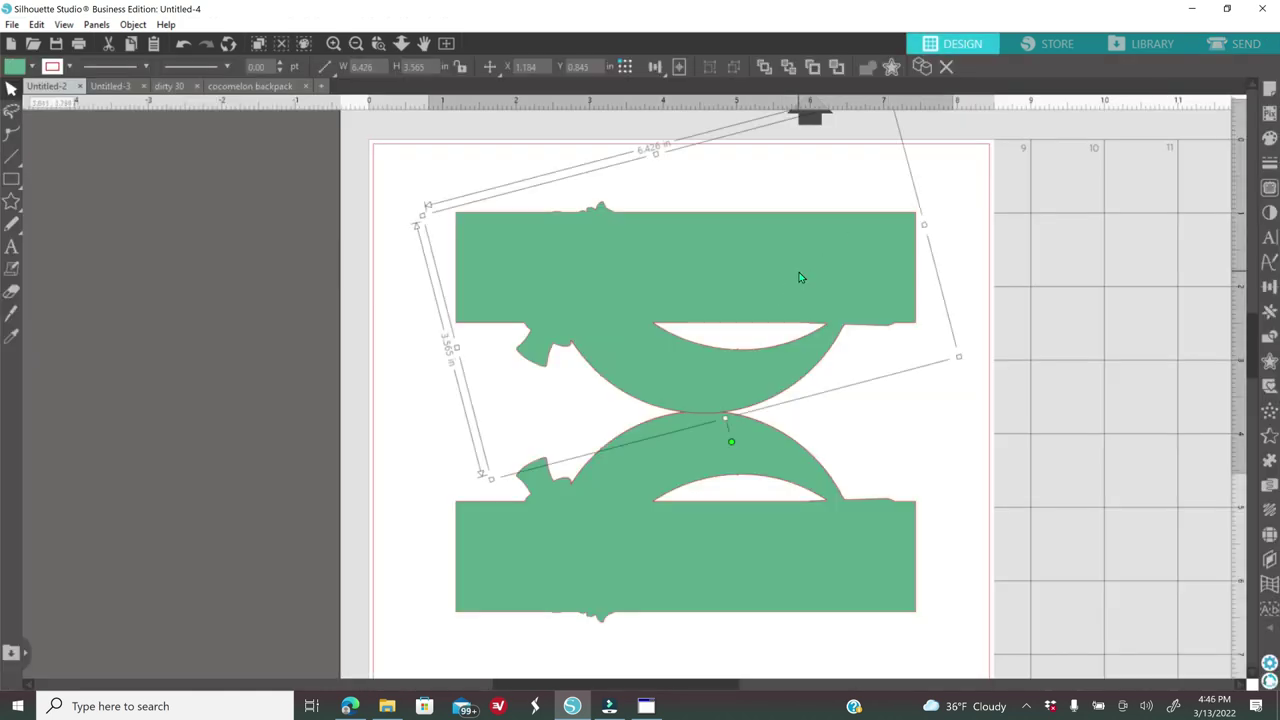
shift+click(725, 577)
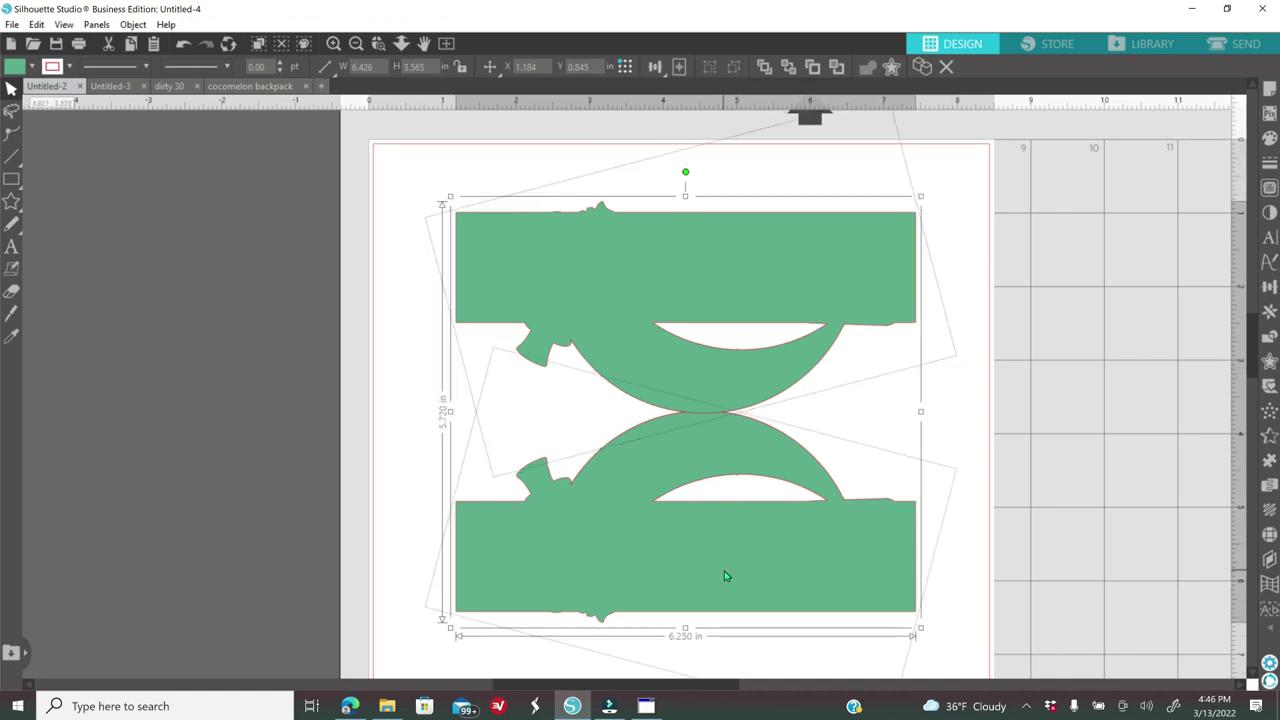
right_click(1013, 378)
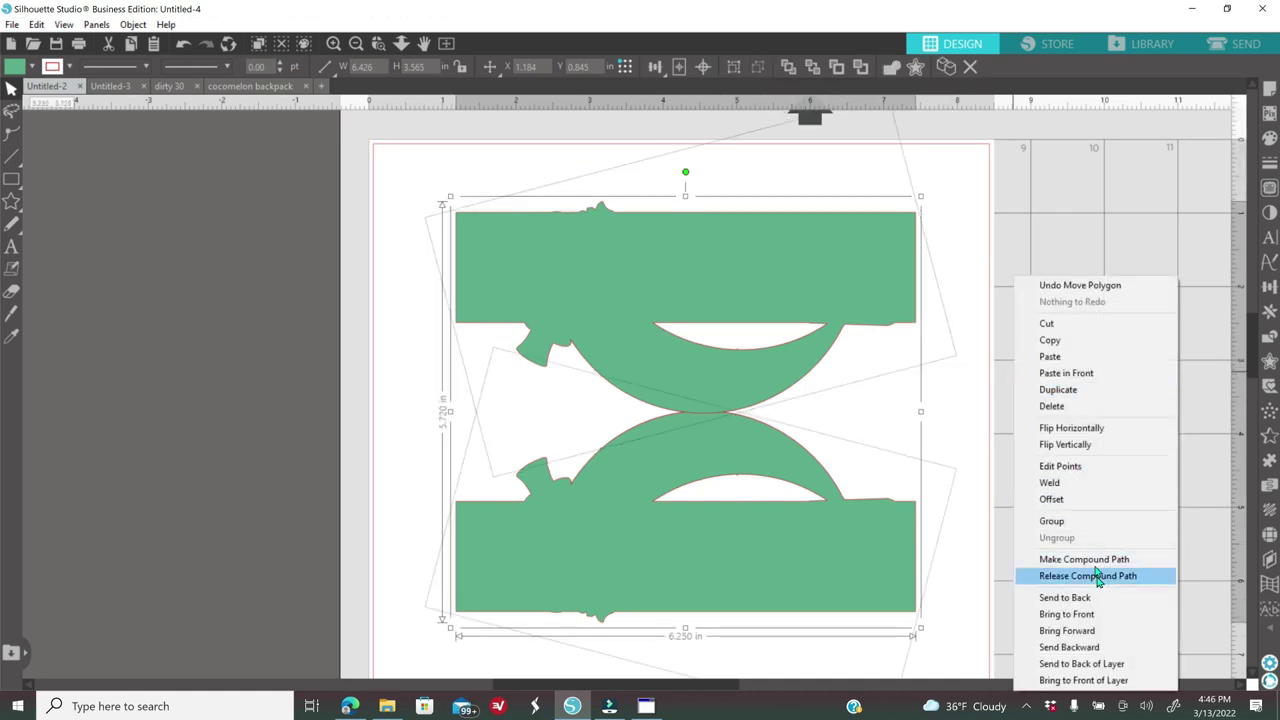
click(1082, 487)
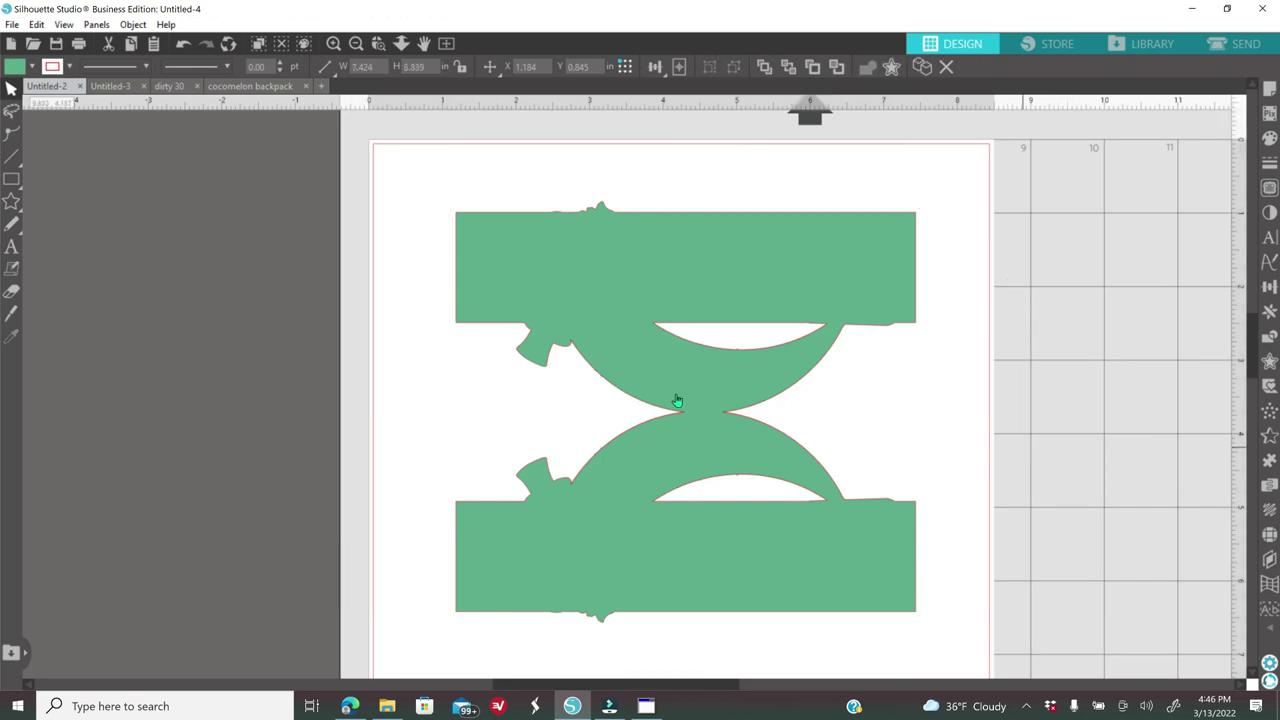
click(900, 376)
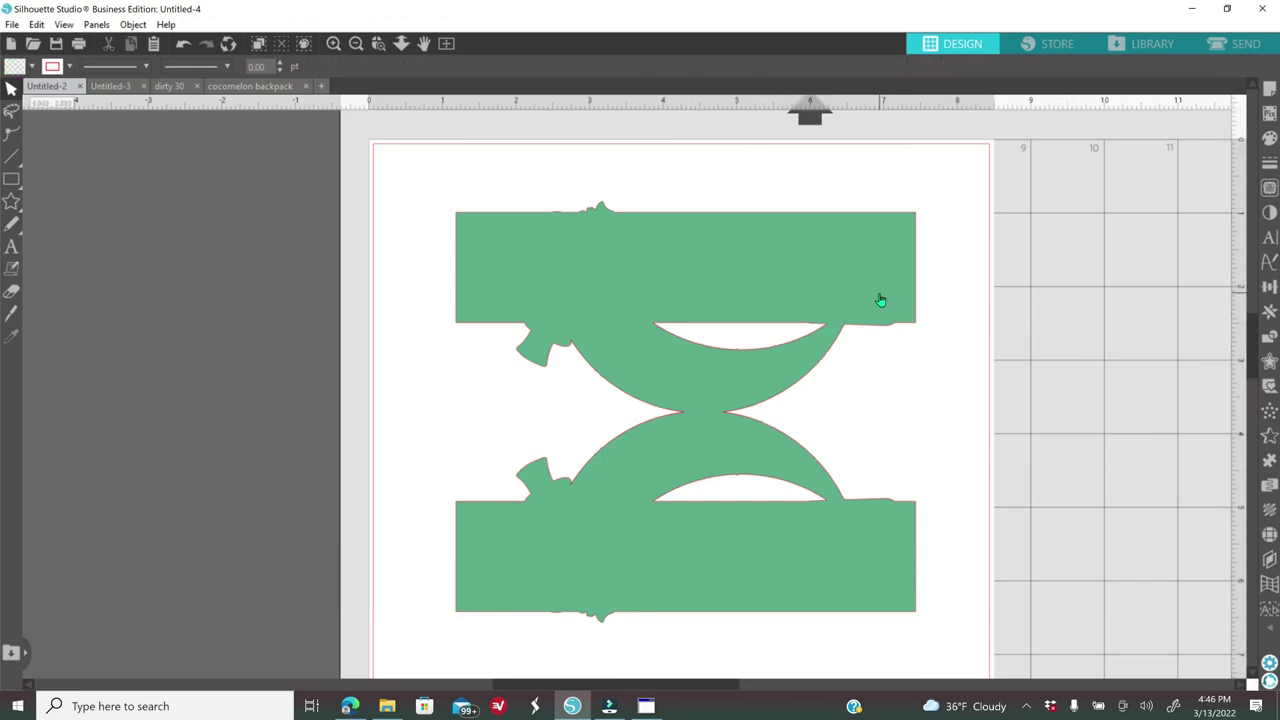
Send the welded silhouette behind the artwork and group it with both topper halves
click(881, 298)
right_click(1010, 388)
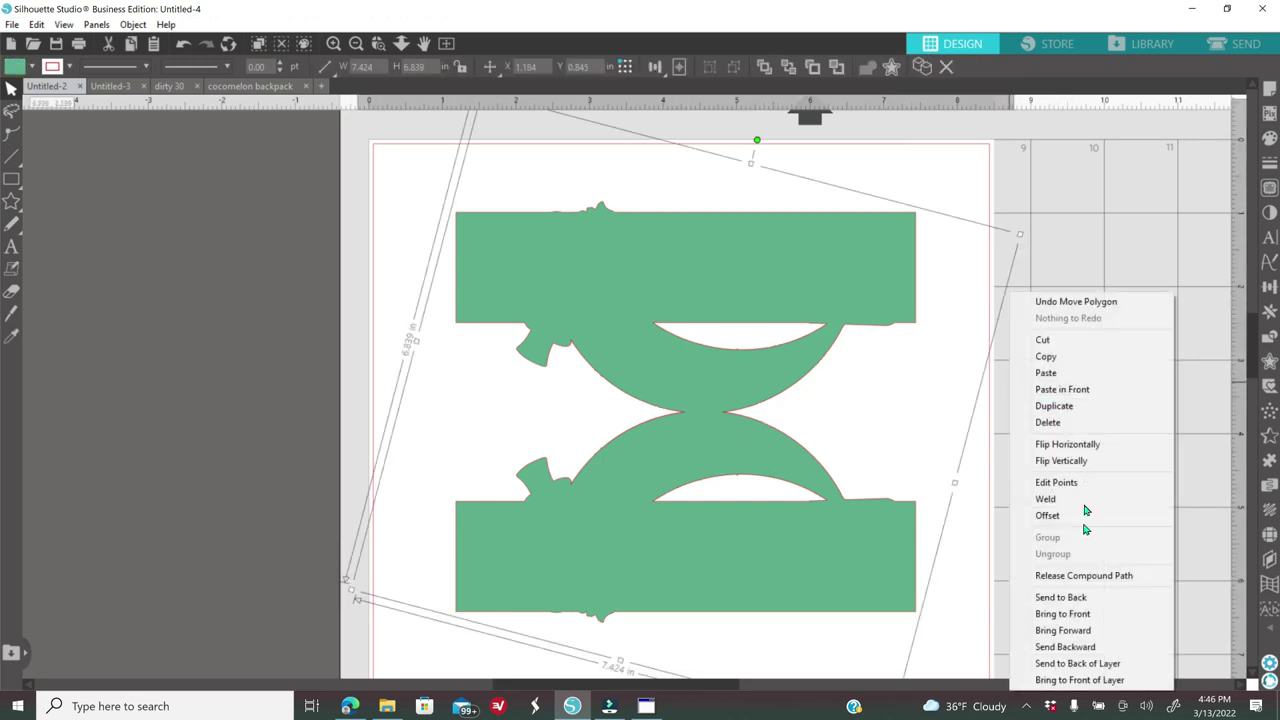
click(1079, 598)
click(1094, 537)
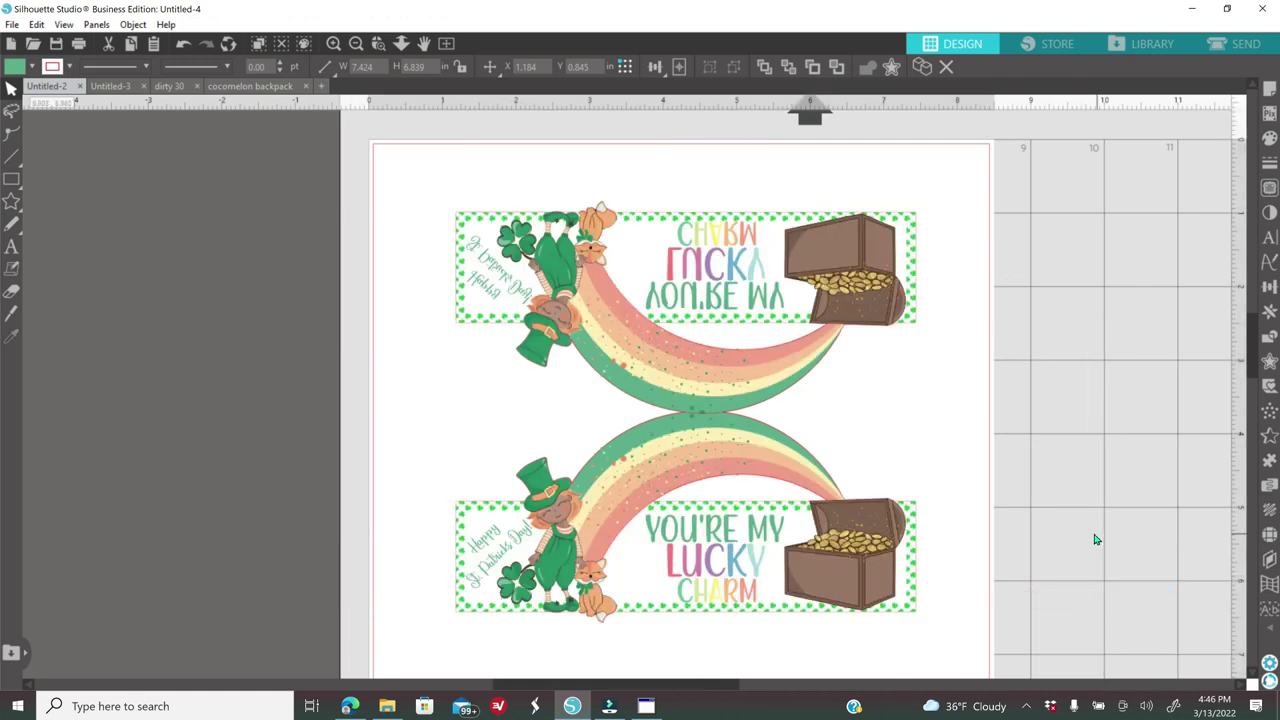
drag(351, 197, 1010, 632)
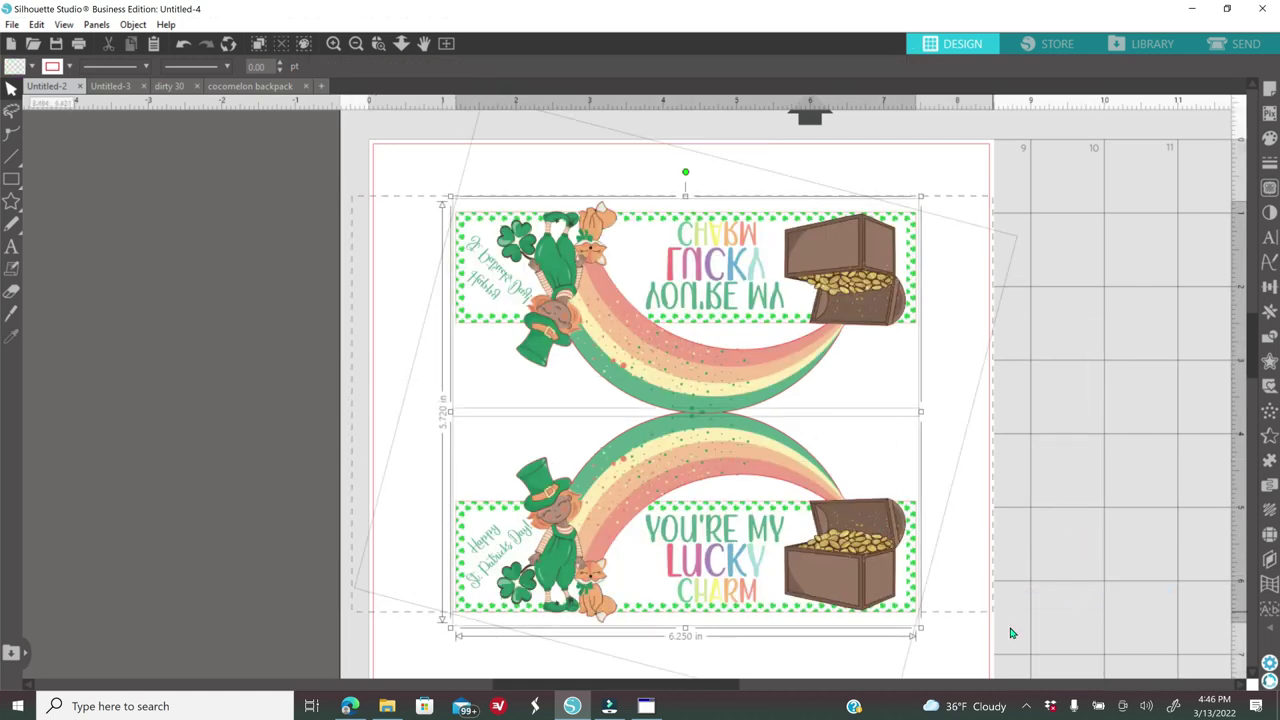
right_click(1058, 437)
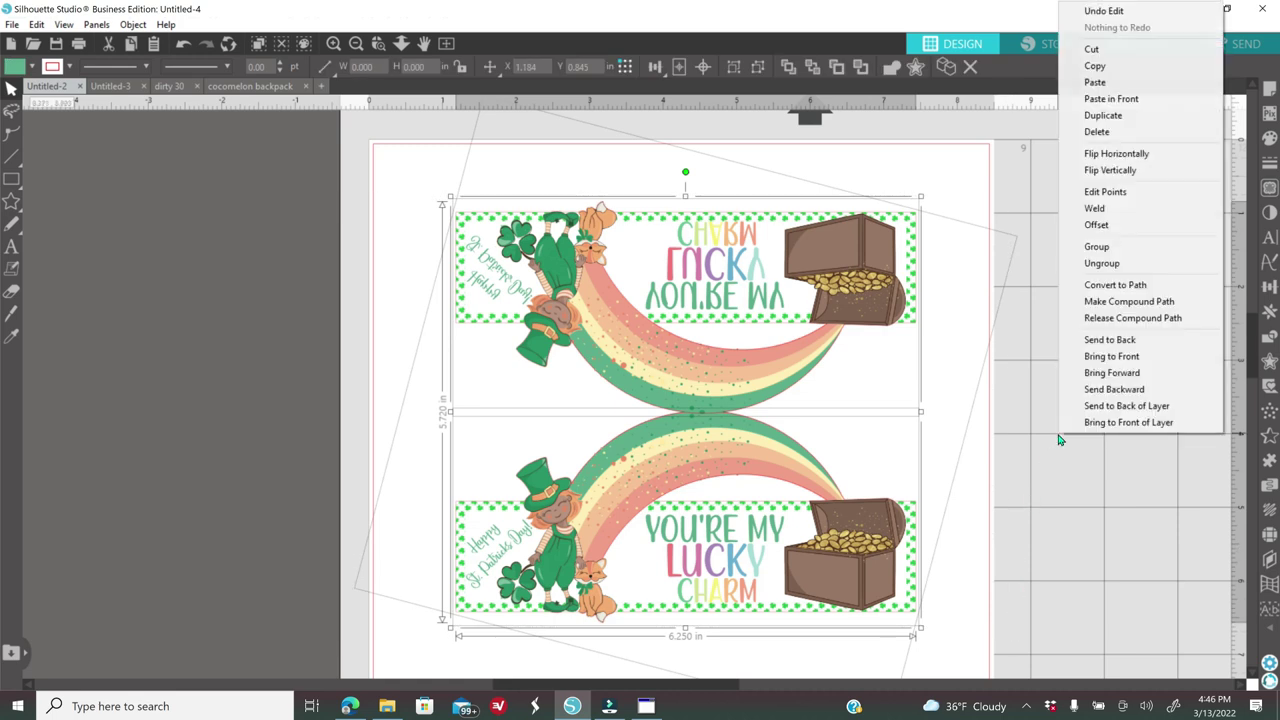
click(1097, 248)
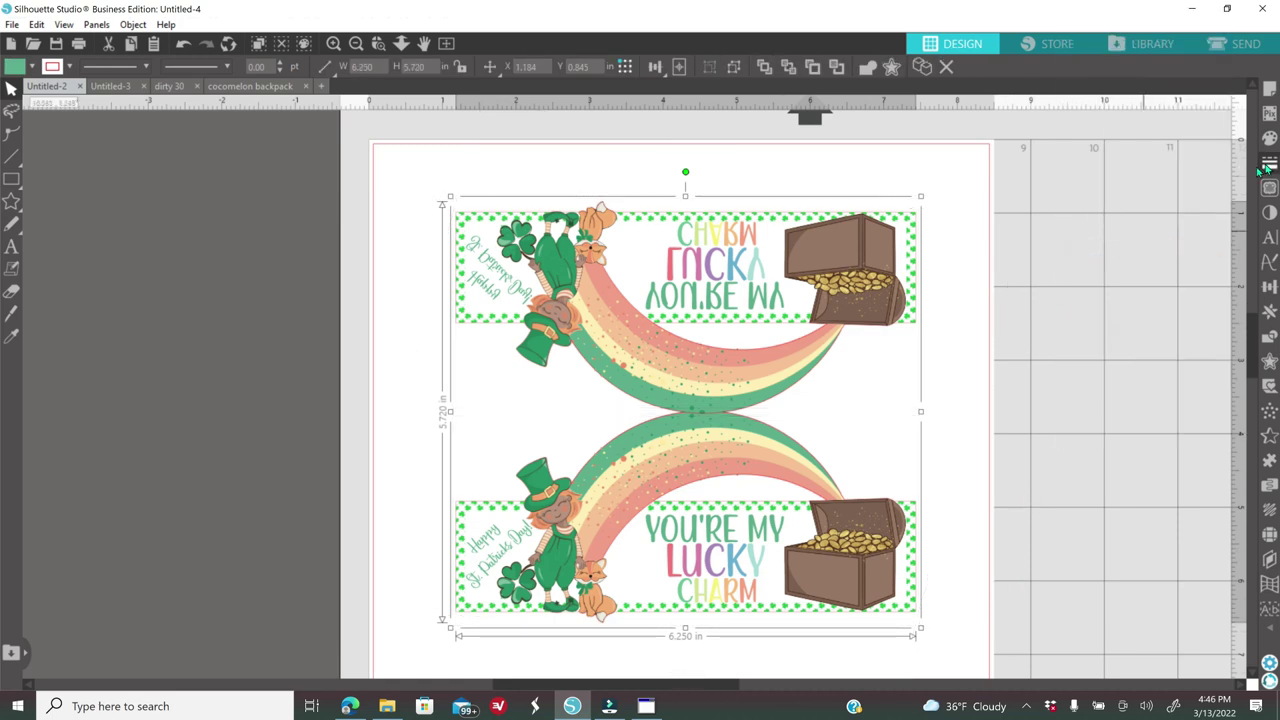
Set the grouped topper's line color to pale yellow
click(1266, 164)
click(1053, 176)
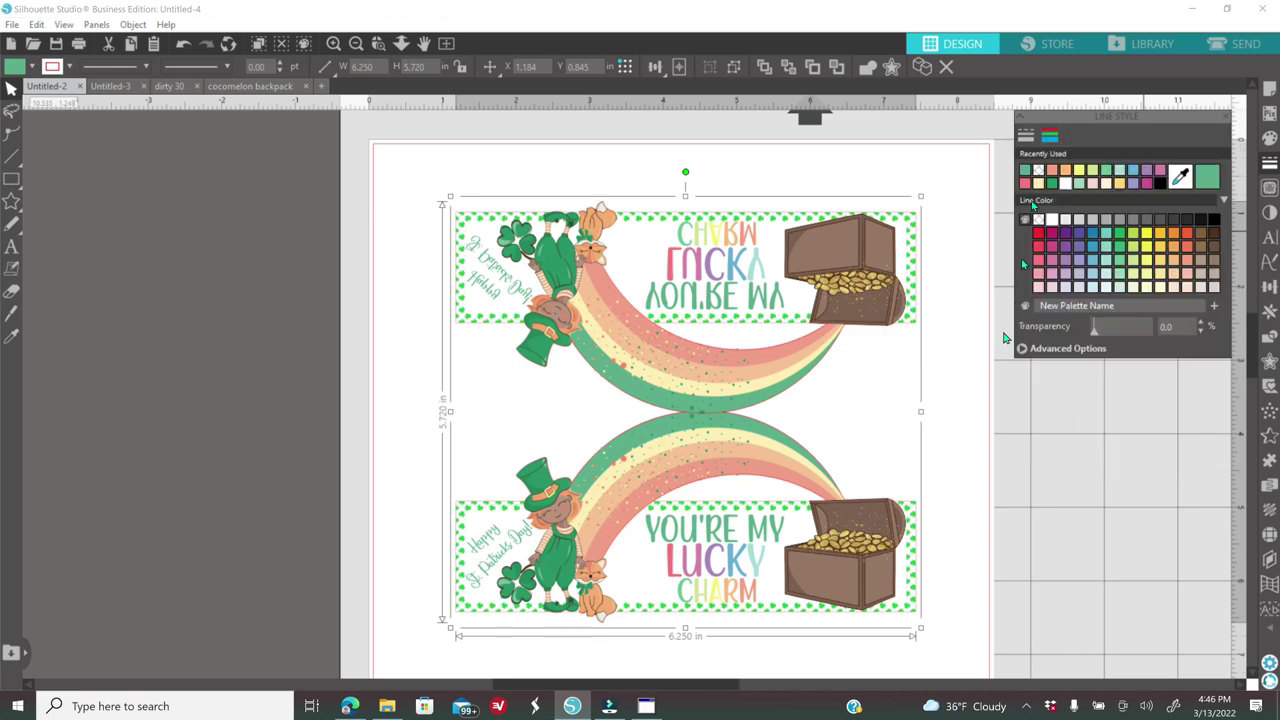
click(1060, 525)
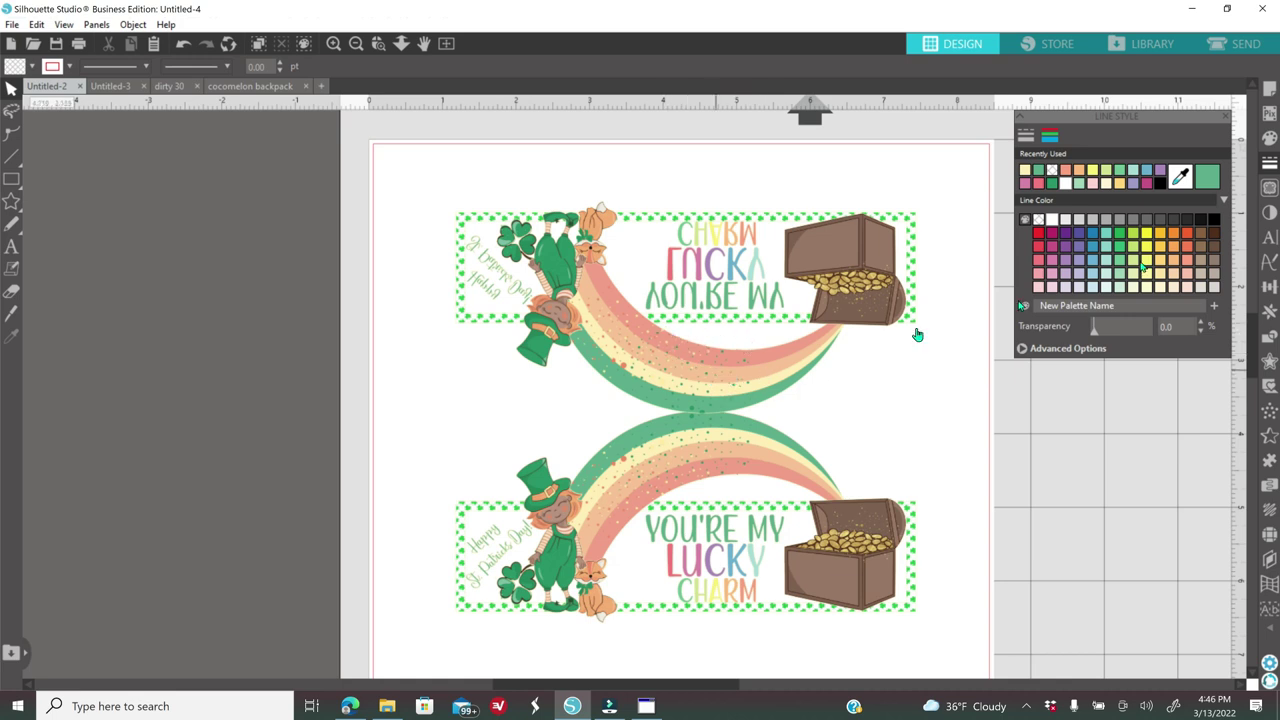
Turn on registration marks with a thickness of 1.00 and enable Print Bleed for the page
click(1270, 90)
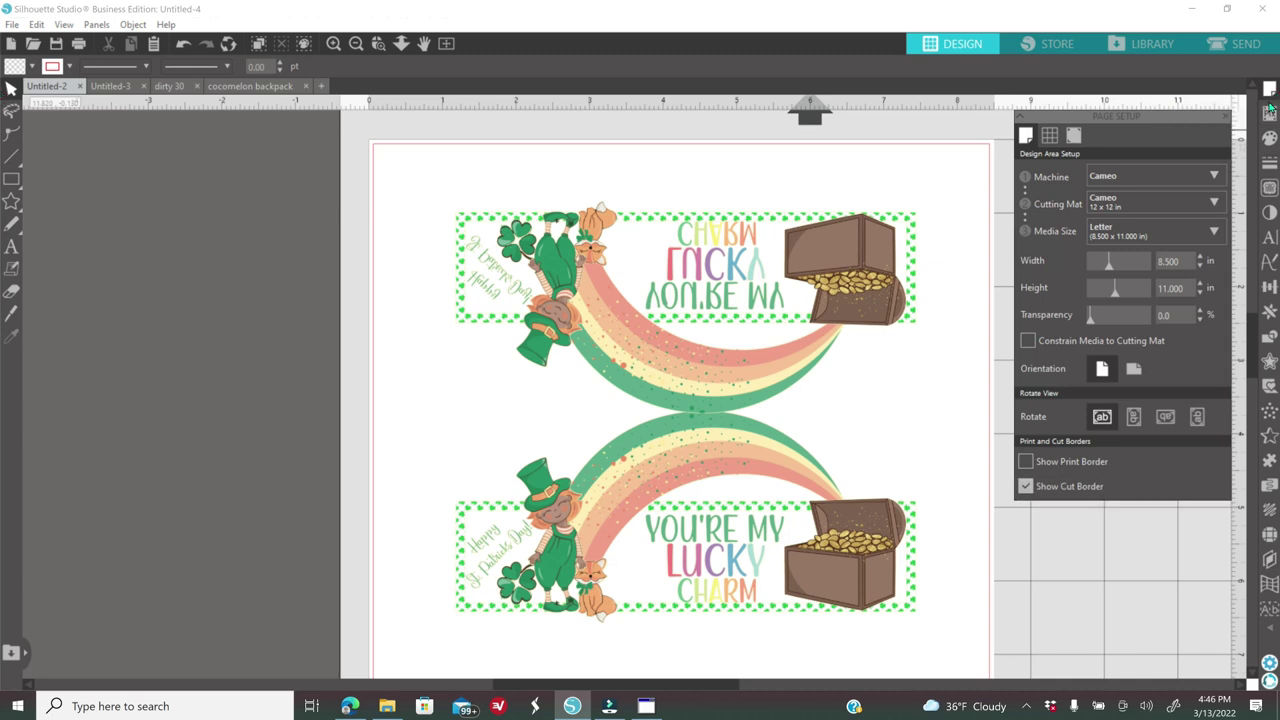
click(1073, 136)
click(1031, 175)
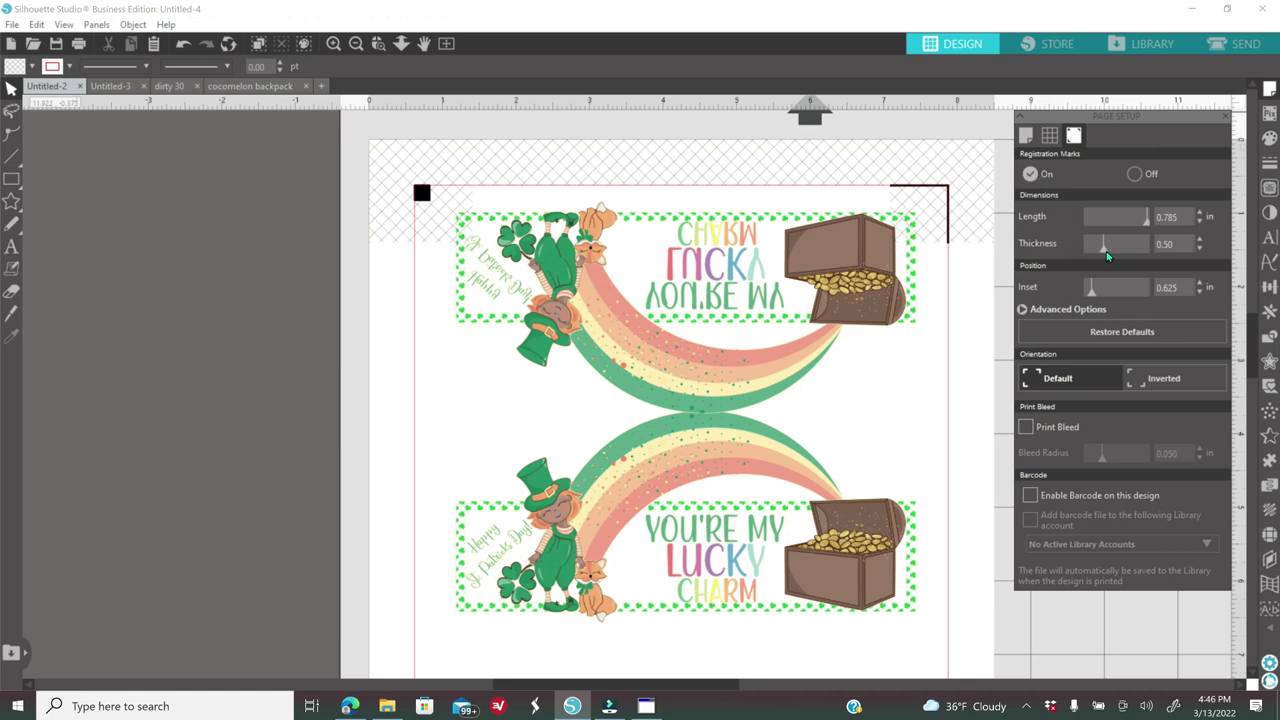
drag(1127, 261, 1172, 263)
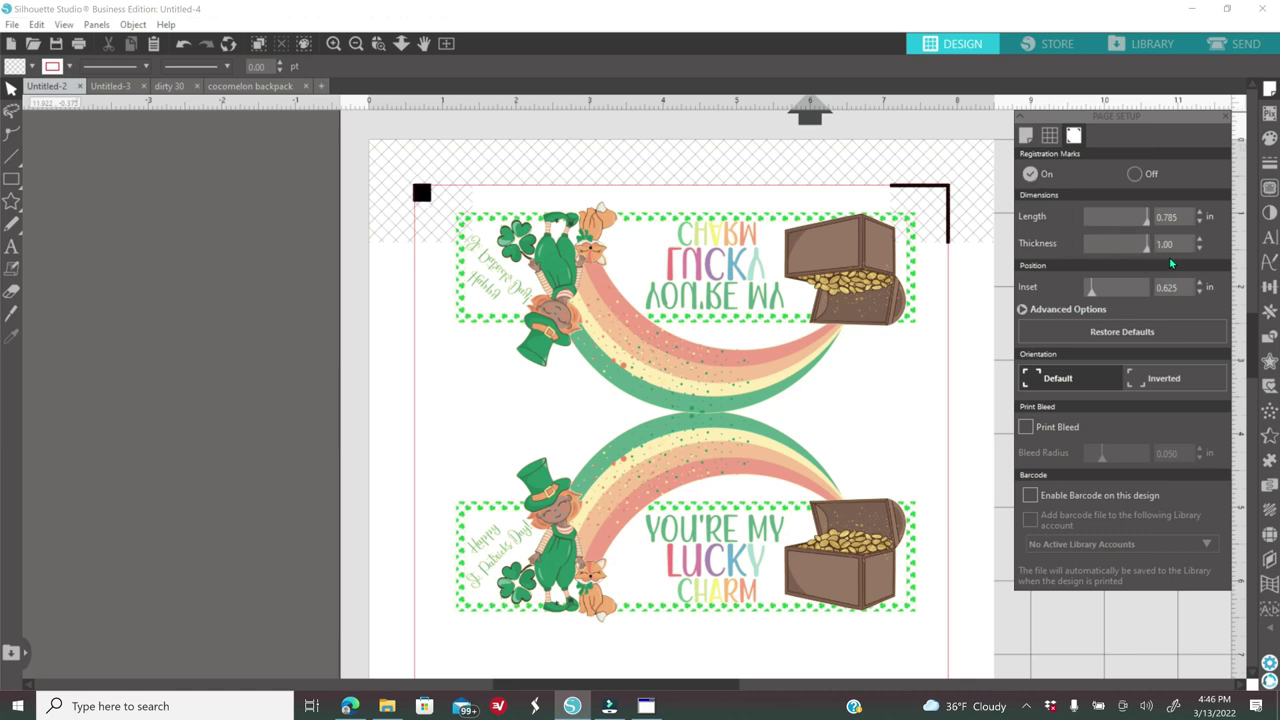
click(1024, 428)
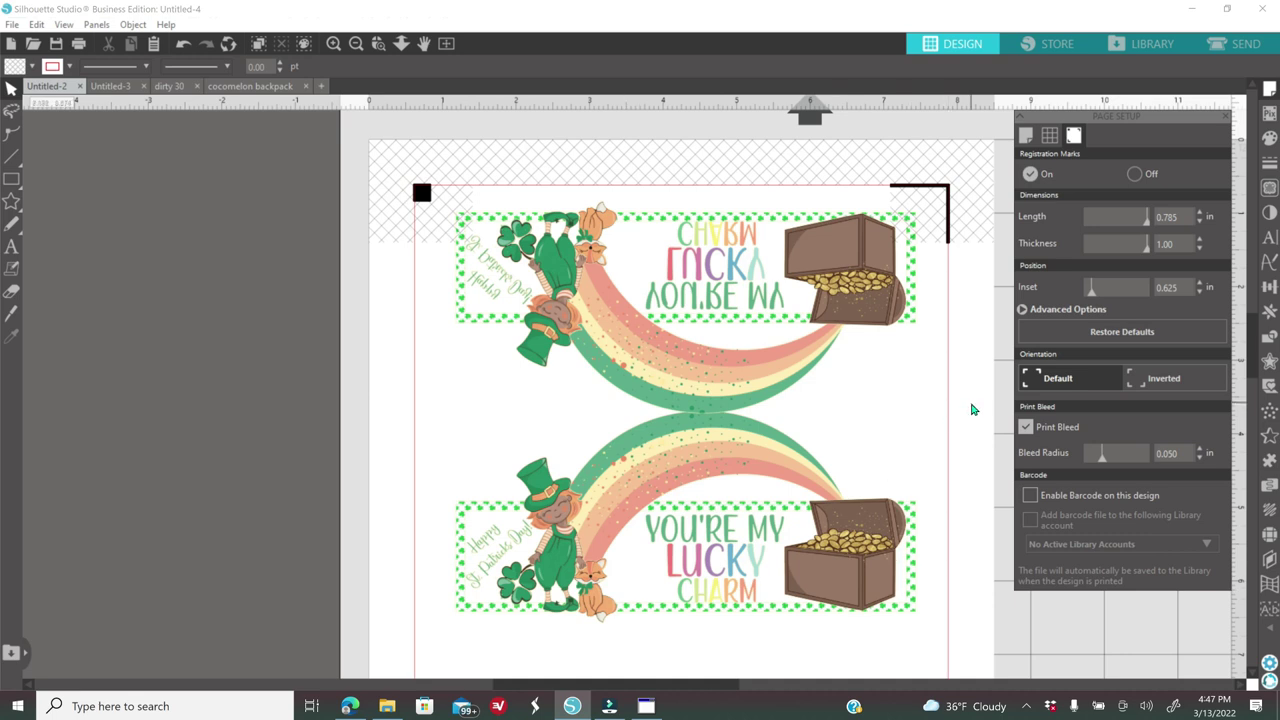
Try to fit a duplicate of the topper below the original on the page, and delete the duplicate
click(362, 47)
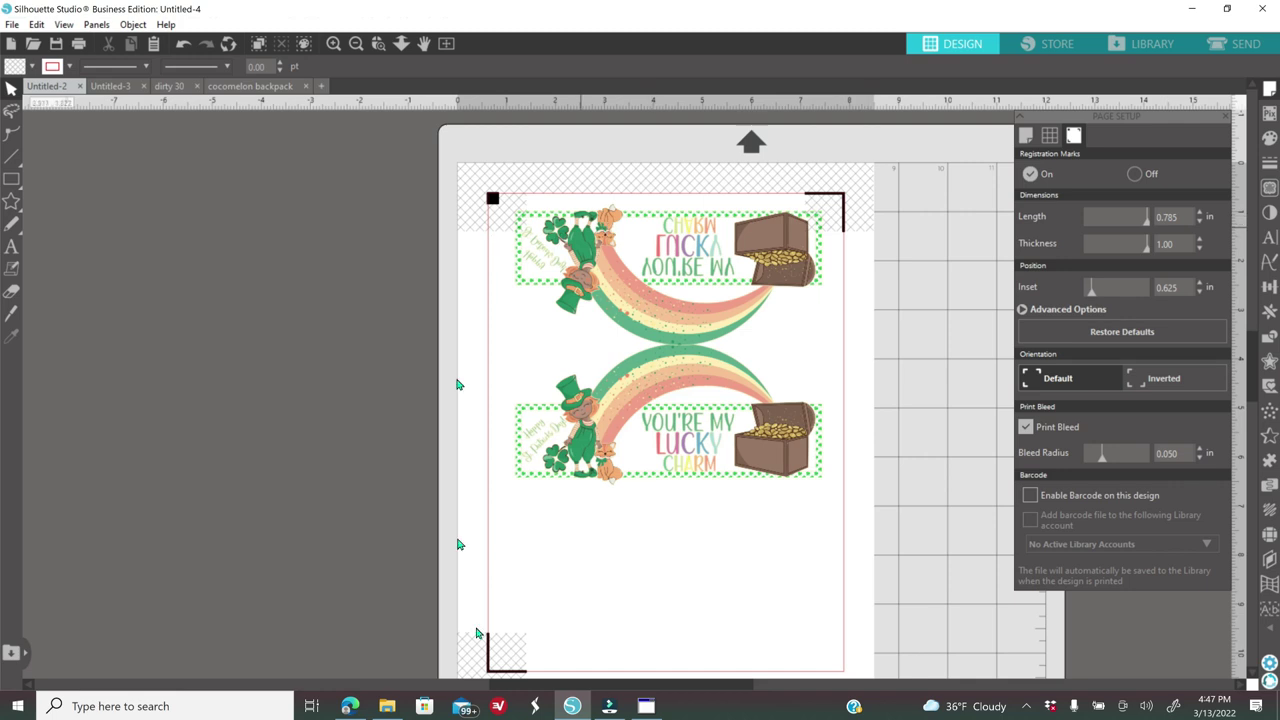
drag(748, 484, 709, 456)
right_click(709, 458)
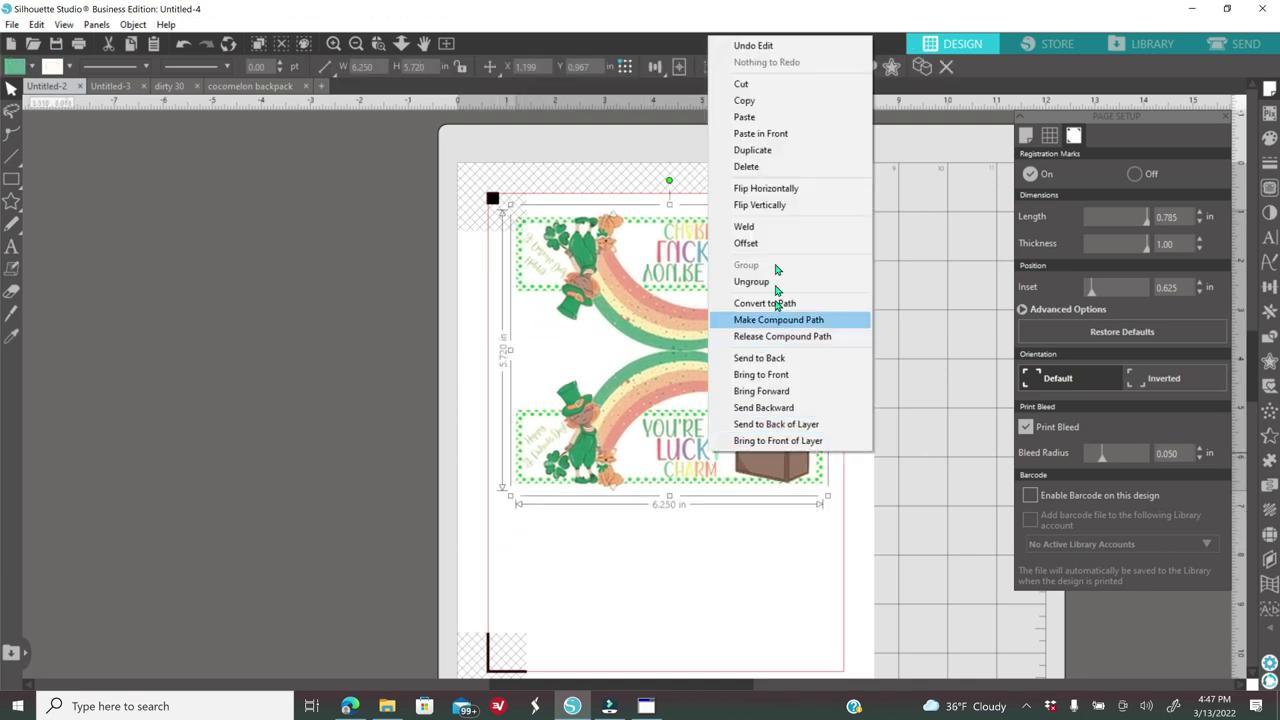
click(795, 160)
drag(777, 445, 760, 632)
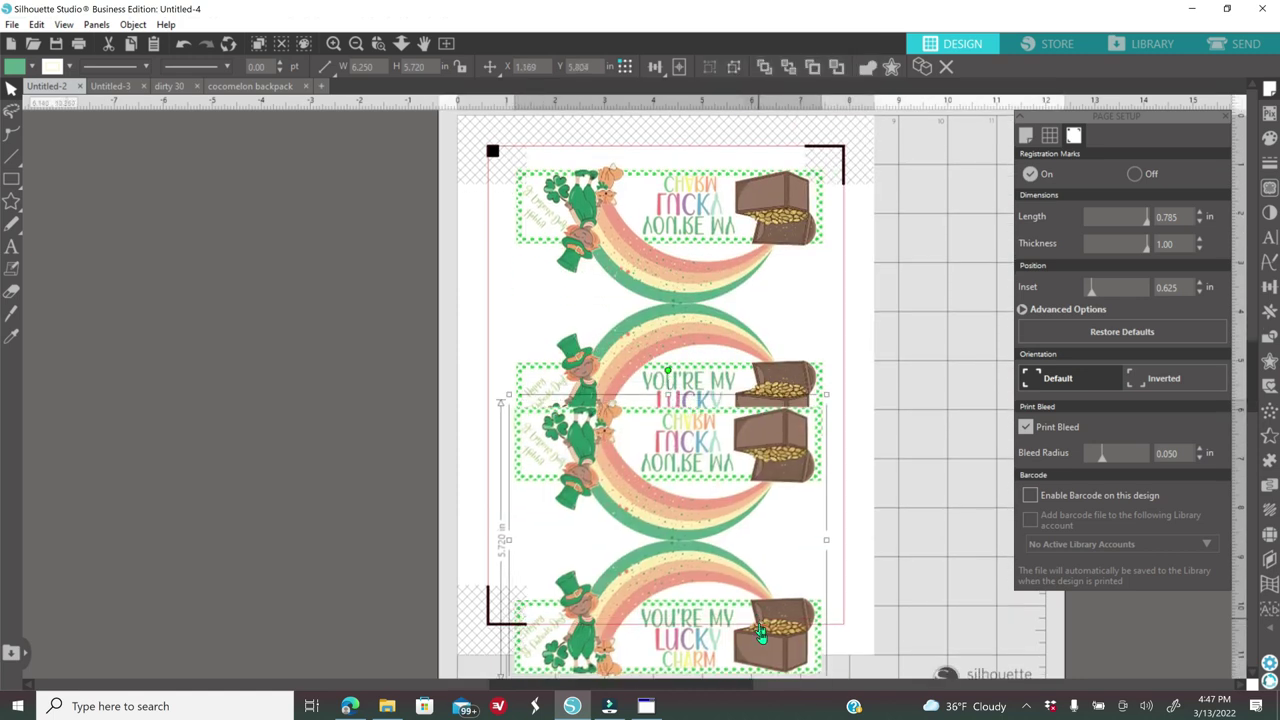
key(Delete)
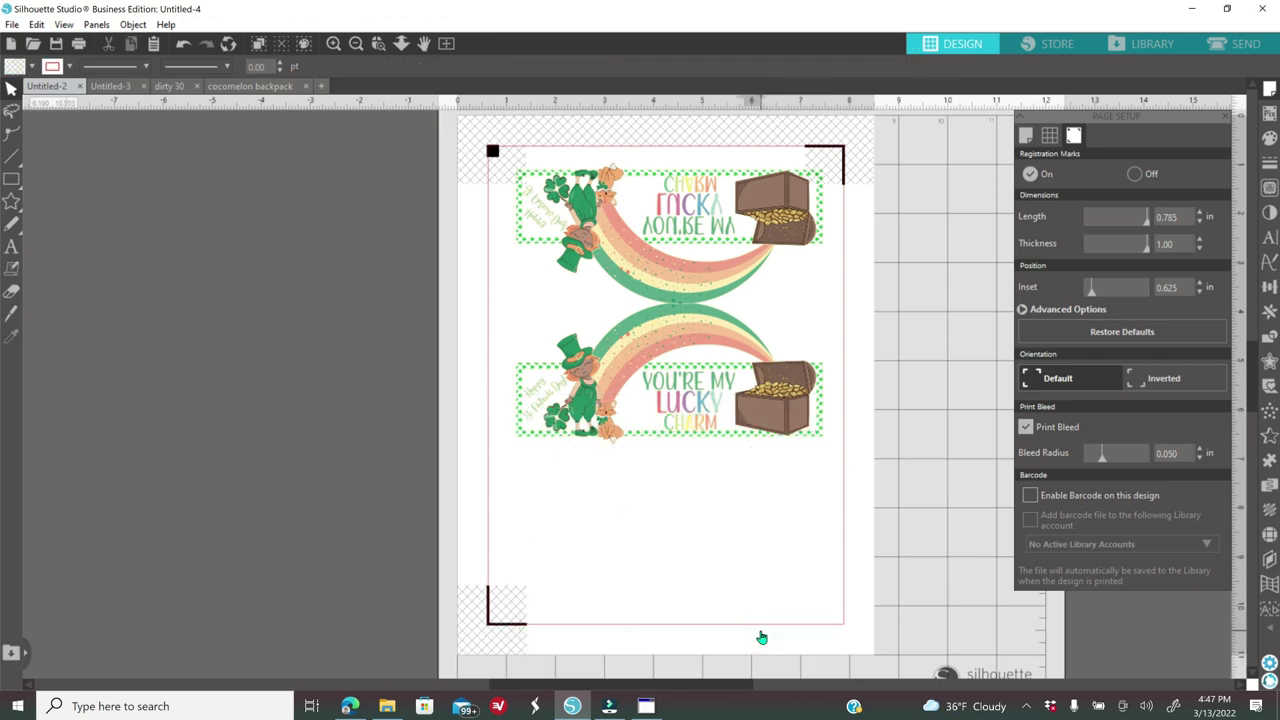
Move the grouped topper down the page, clear of the hatched zones around the upper registration marks
scroll(788, 546, up, 3)
click(787, 519)
click(314, 296)
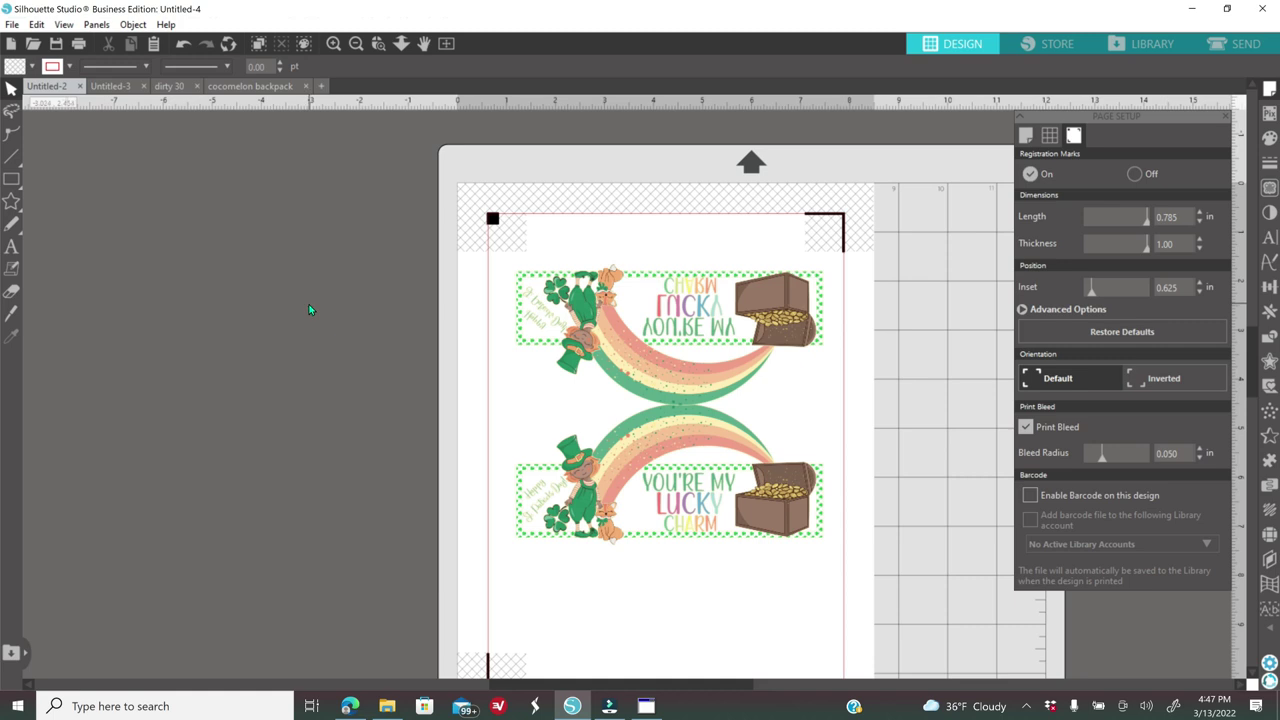
Start printing the page and set the printer's paper source to Paper Cassette 1 in its printing preferences
click(80, 44)
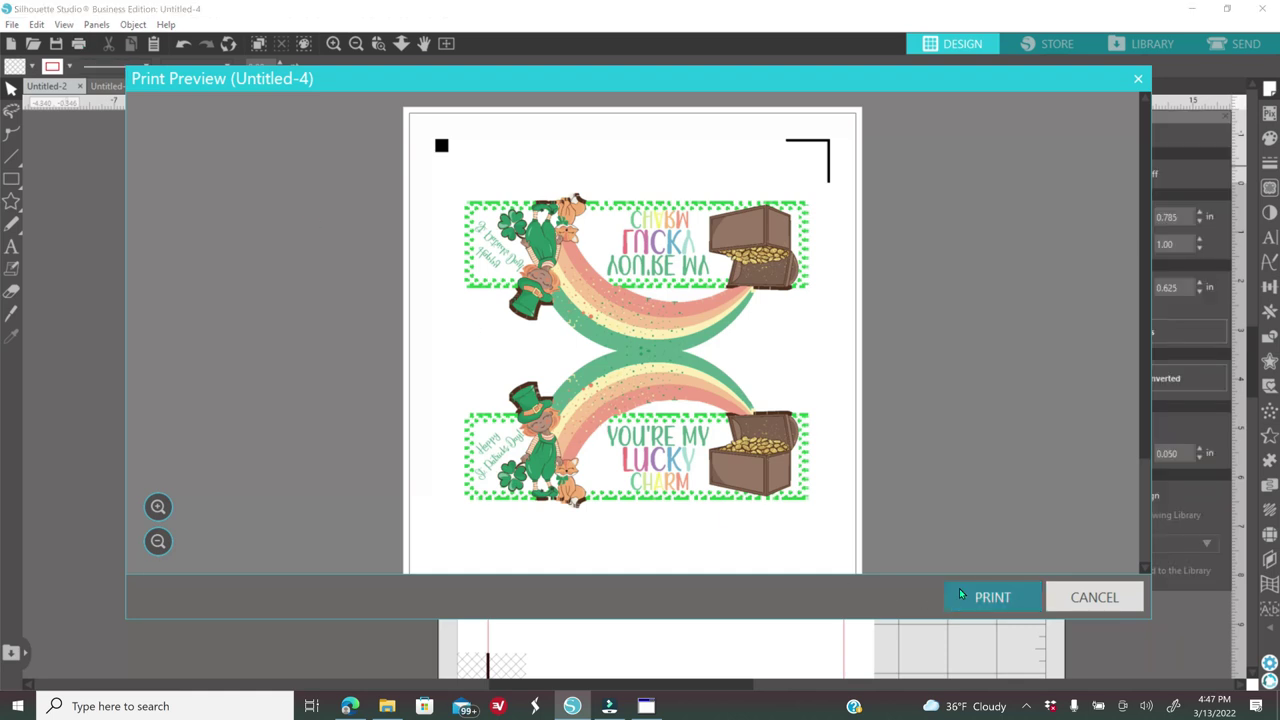
click(962, 596)
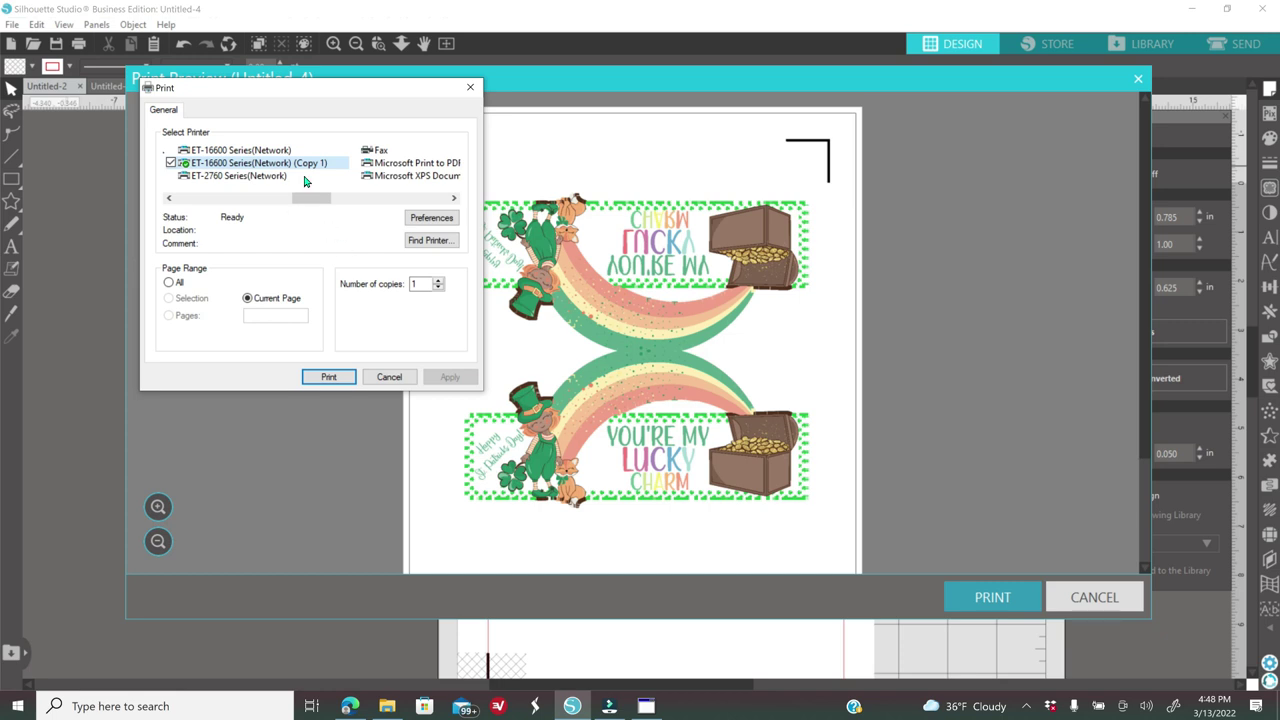
click(424, 219)
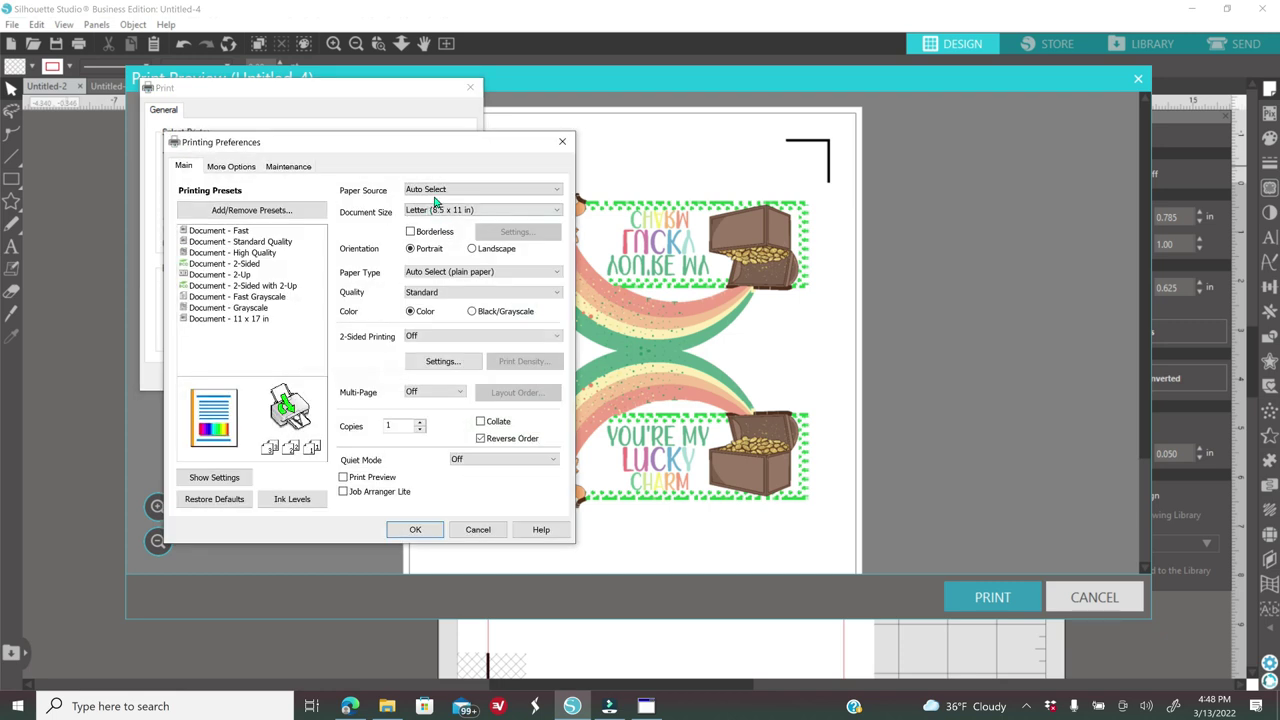
click(440, 189)
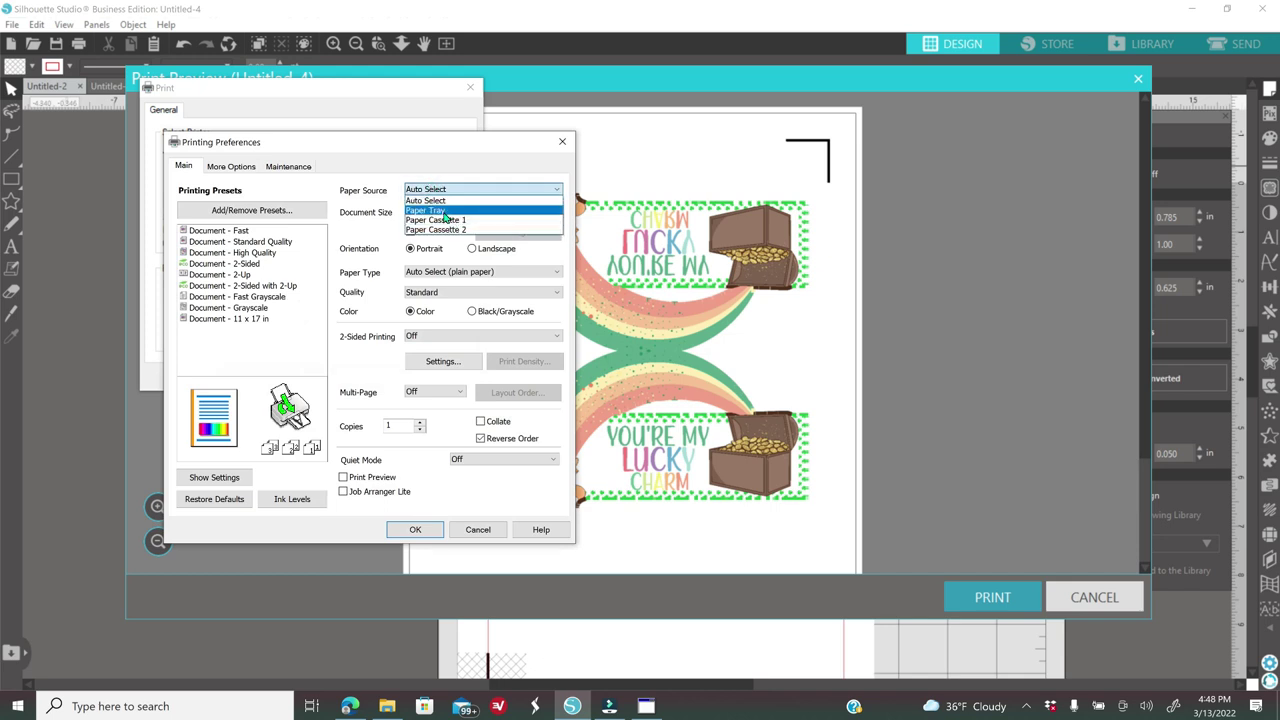
click(442, 220)
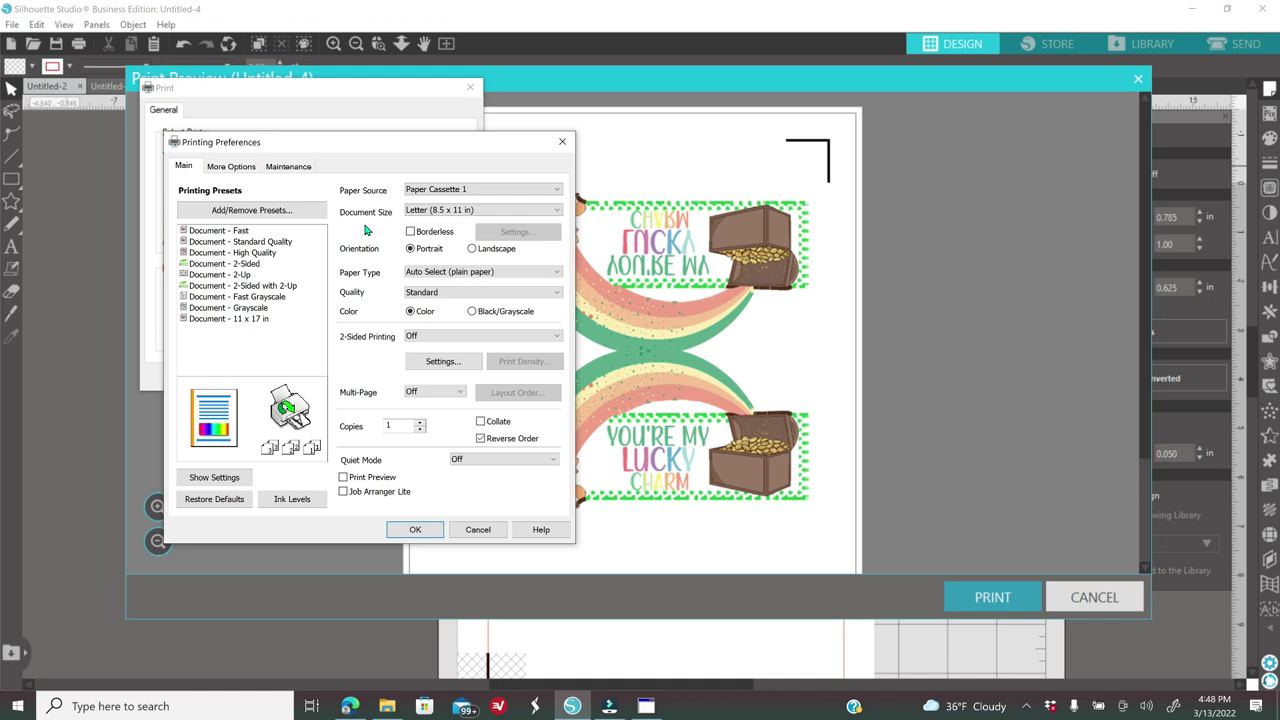
Set the paper type to Premium Presentation Paper Matte, apply the printer settings, and close the print dialog and preview
click(437, 282)
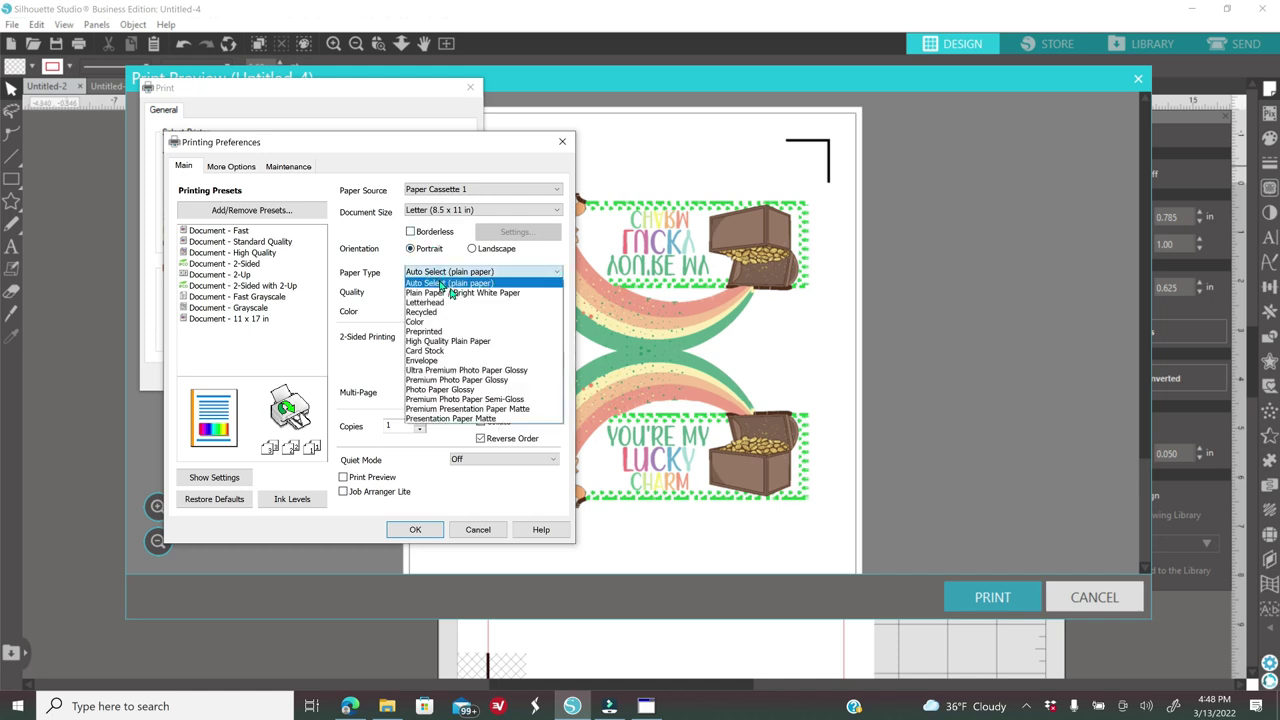
click(477, 410)
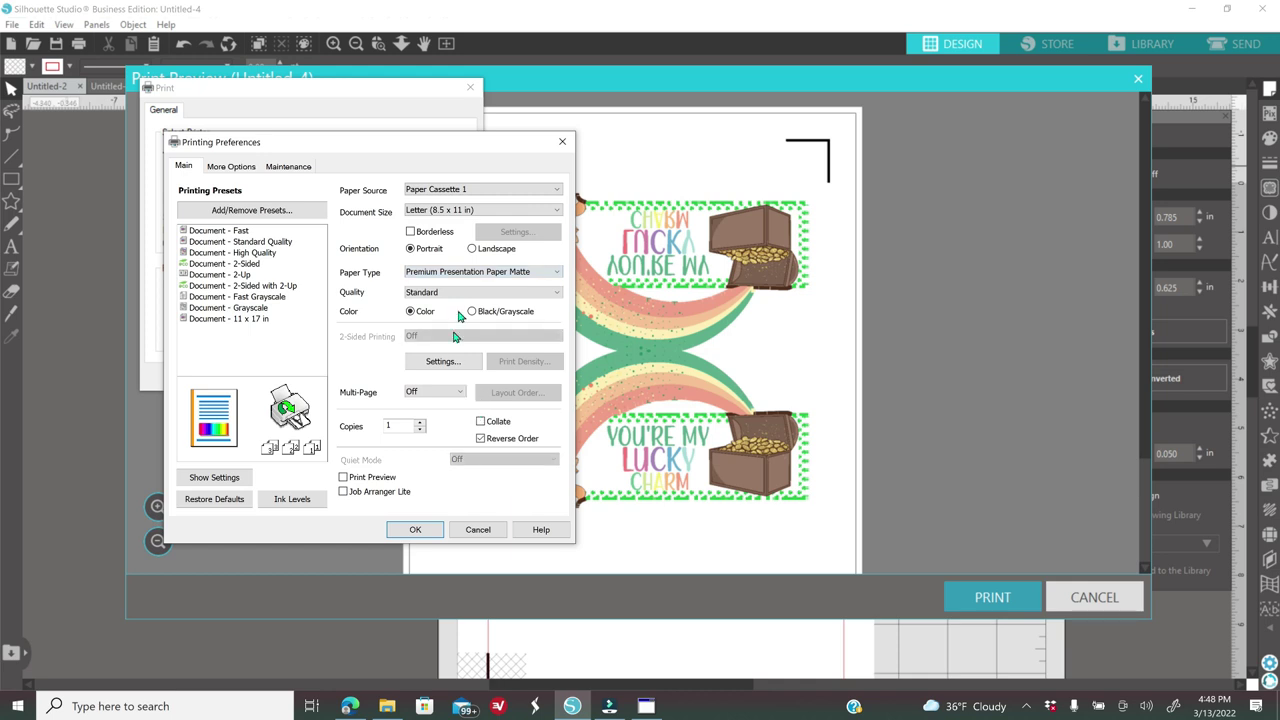
click(415, 529)
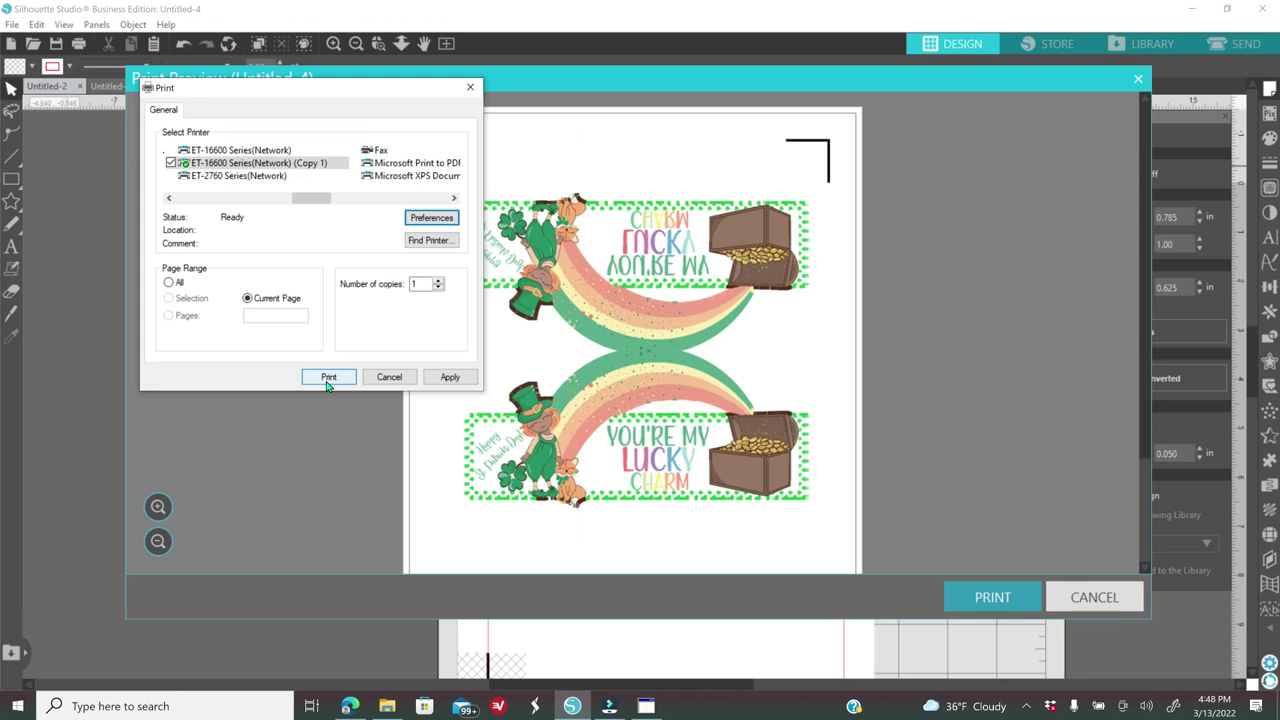
click(435, 381)
click(470, 87)
click(1137, 79)
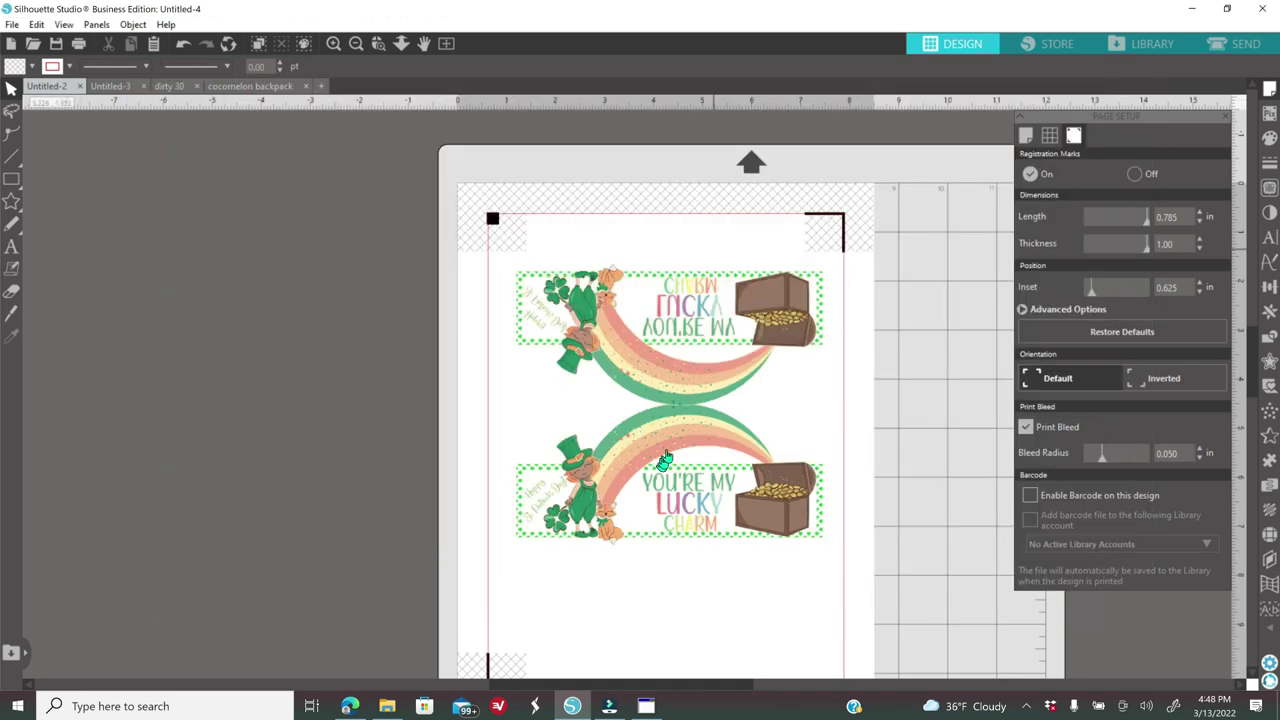
Switch to the cut settings for sending the topper and set the AutoBlade depth to 7
click(1250, 45)
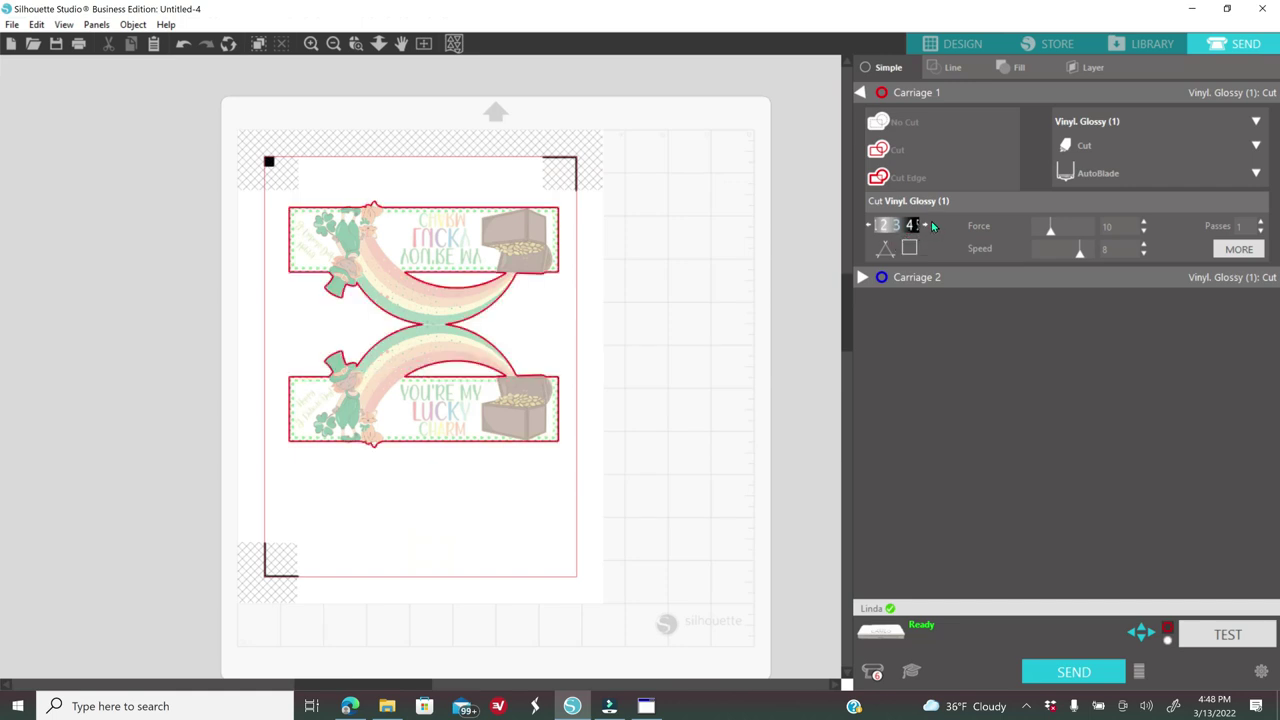
click(926, 226)
click(926, 226)
click(926, 226)
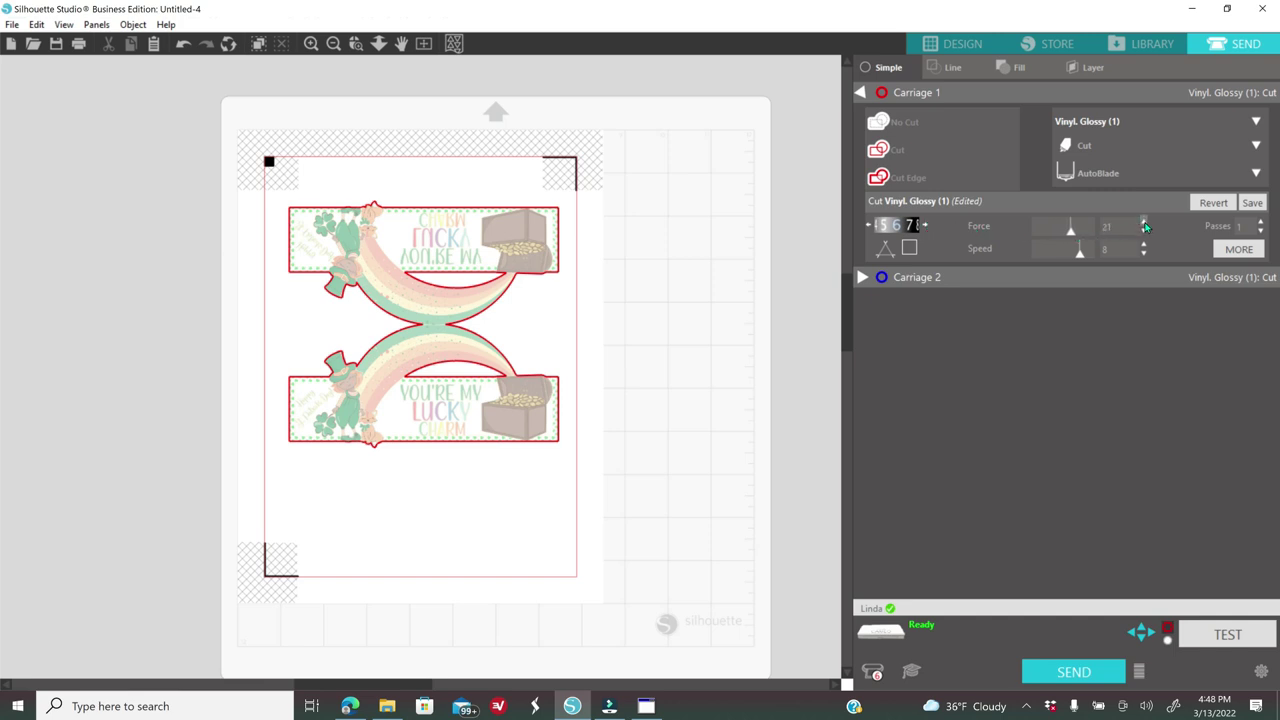
Set the cut force to 27, the speed to 4 and the passes to 2 for Carriage 1
click(1145, 224)
click(1145, 224)
click(1145, 224)
click(1145, 253)
click(1145, 253)
click(1145, 253)
click(1144, 253)
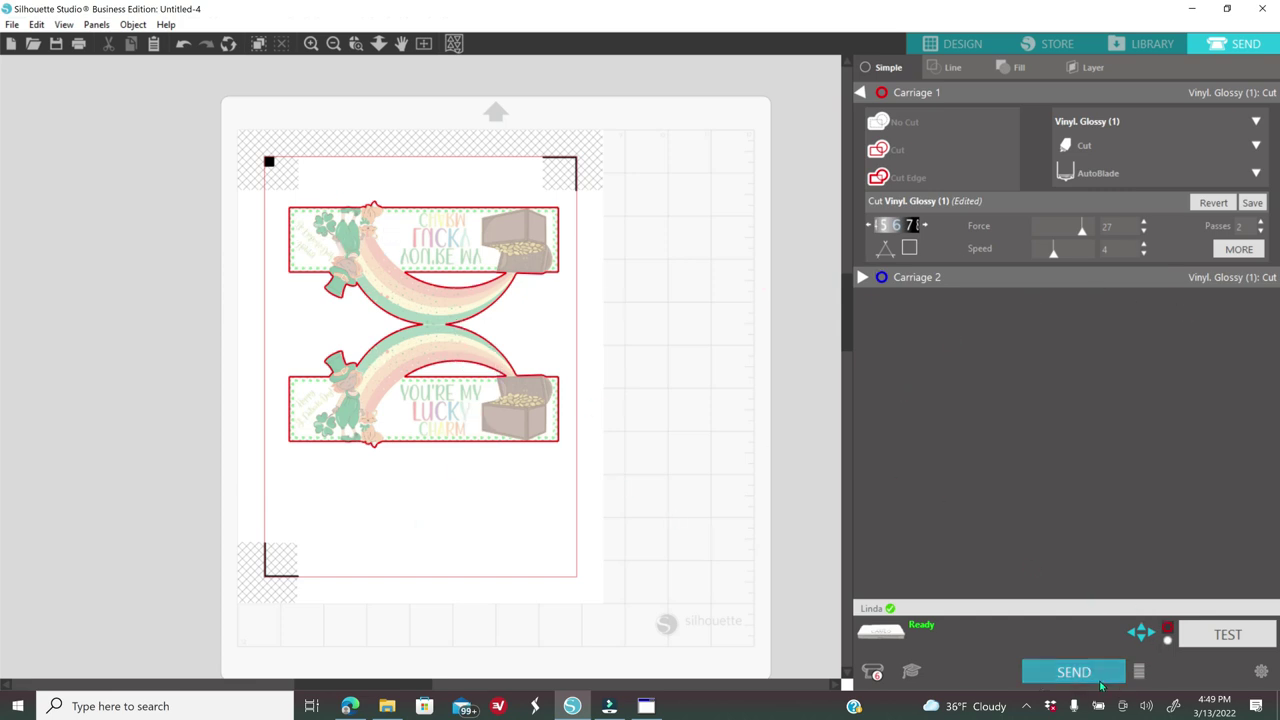
Return to the design view, turn the page's registration marks off, and turn them back on
click(966, 45)
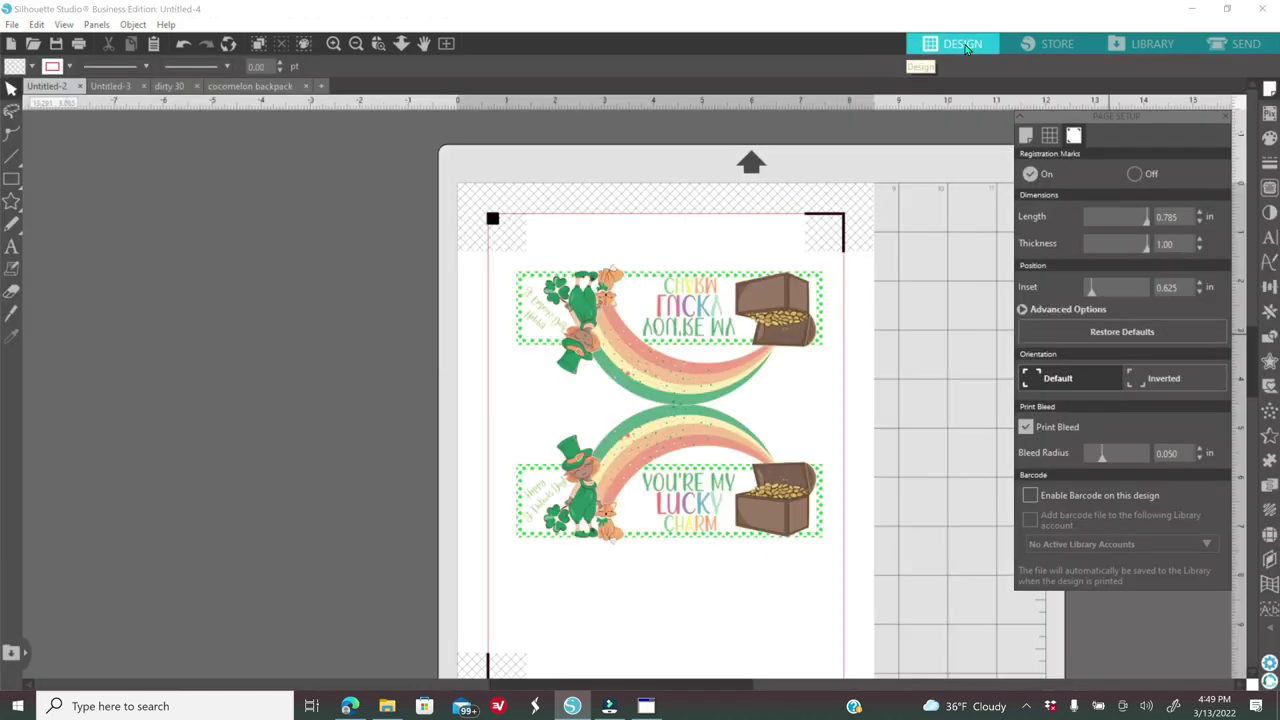
click(1134, 175)
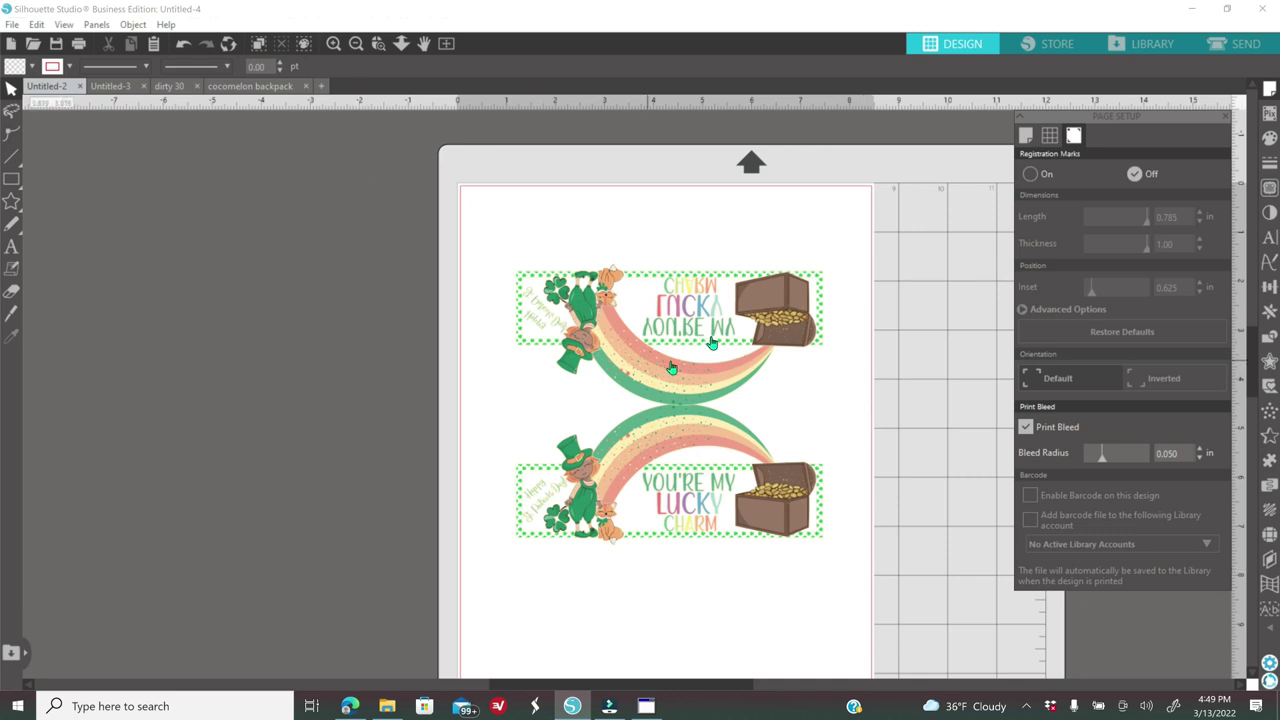
click(1032, 174)
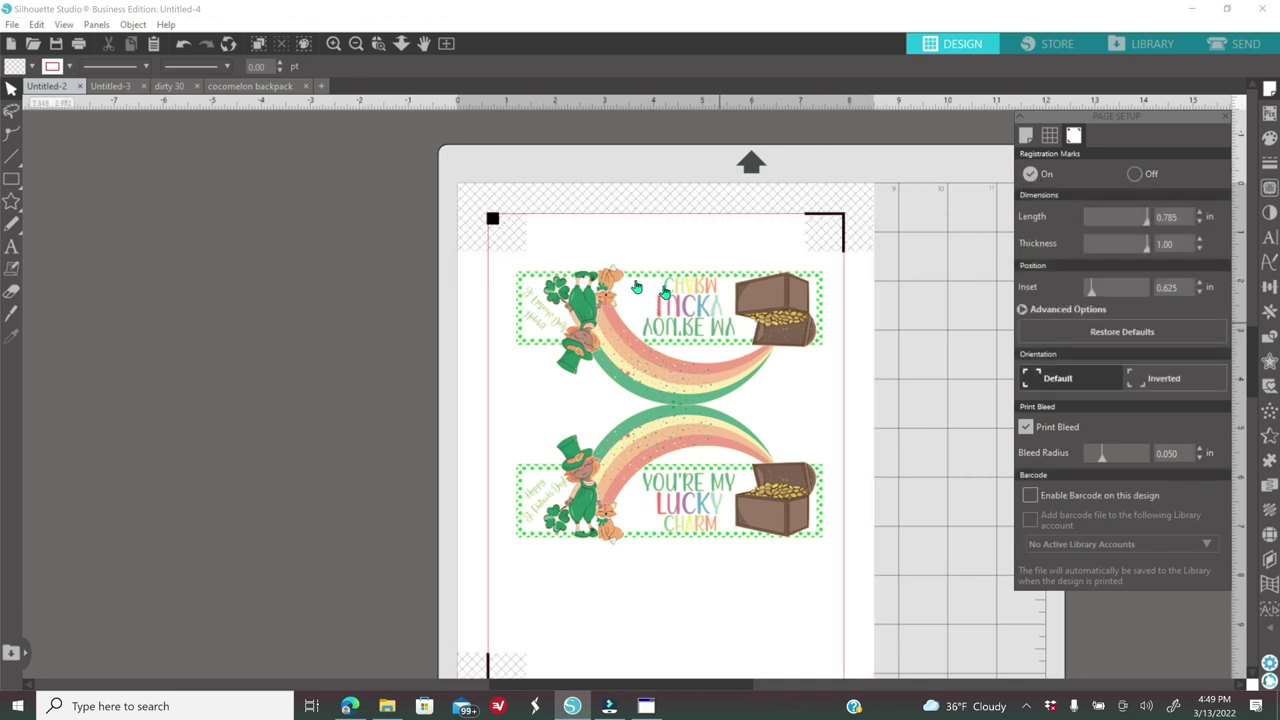
Try moving the grouped topper partly off the page's left edge, and undo the moves
drag(577, 317, 301, 283)
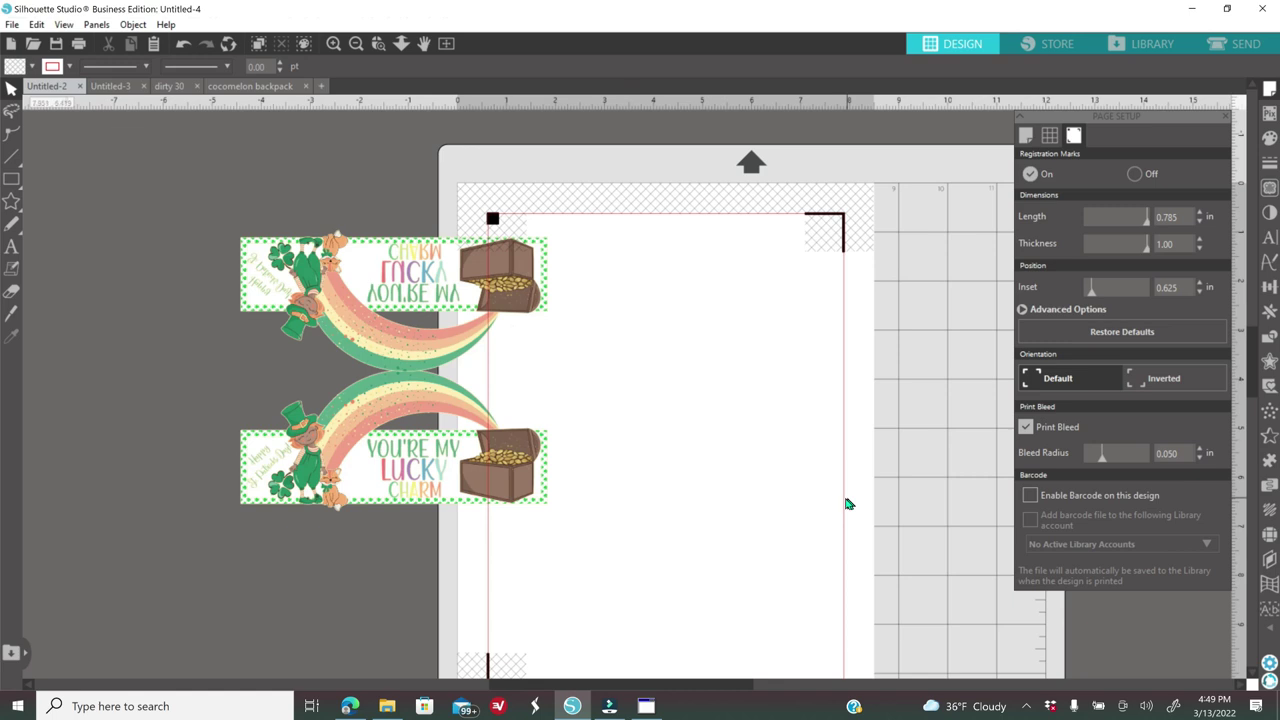
key(ctrl+z)
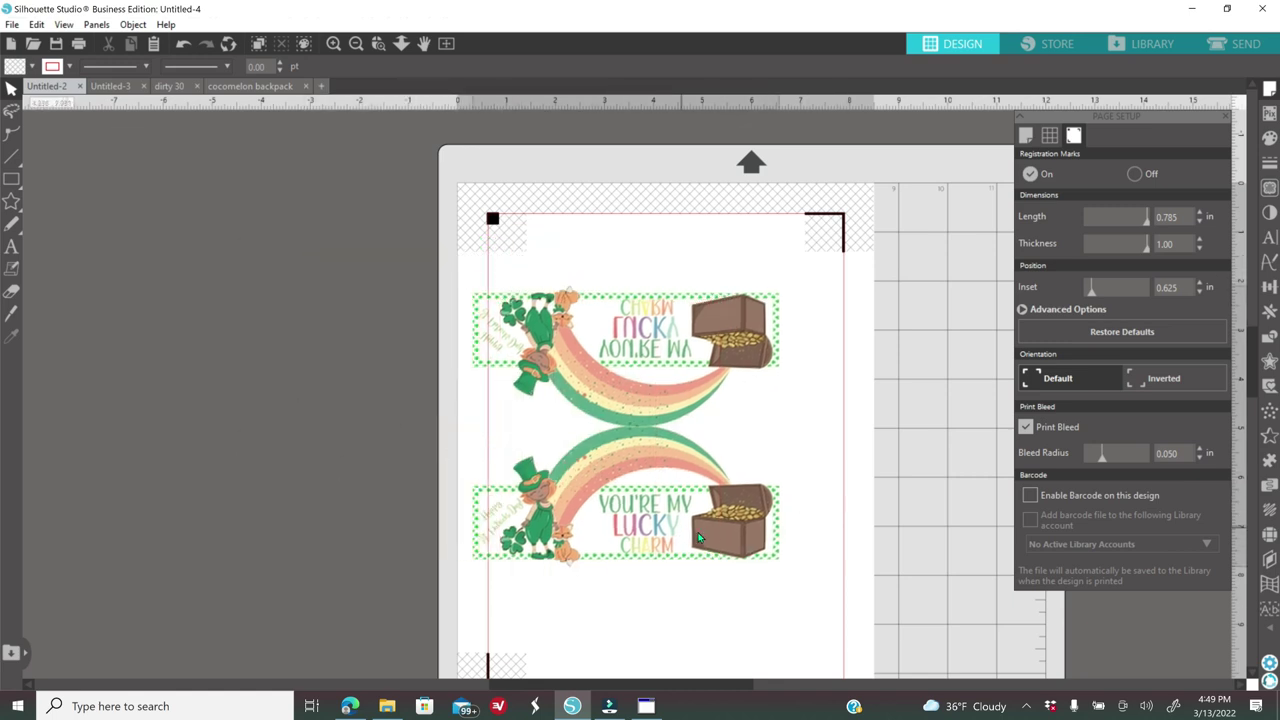
click(183, 45)
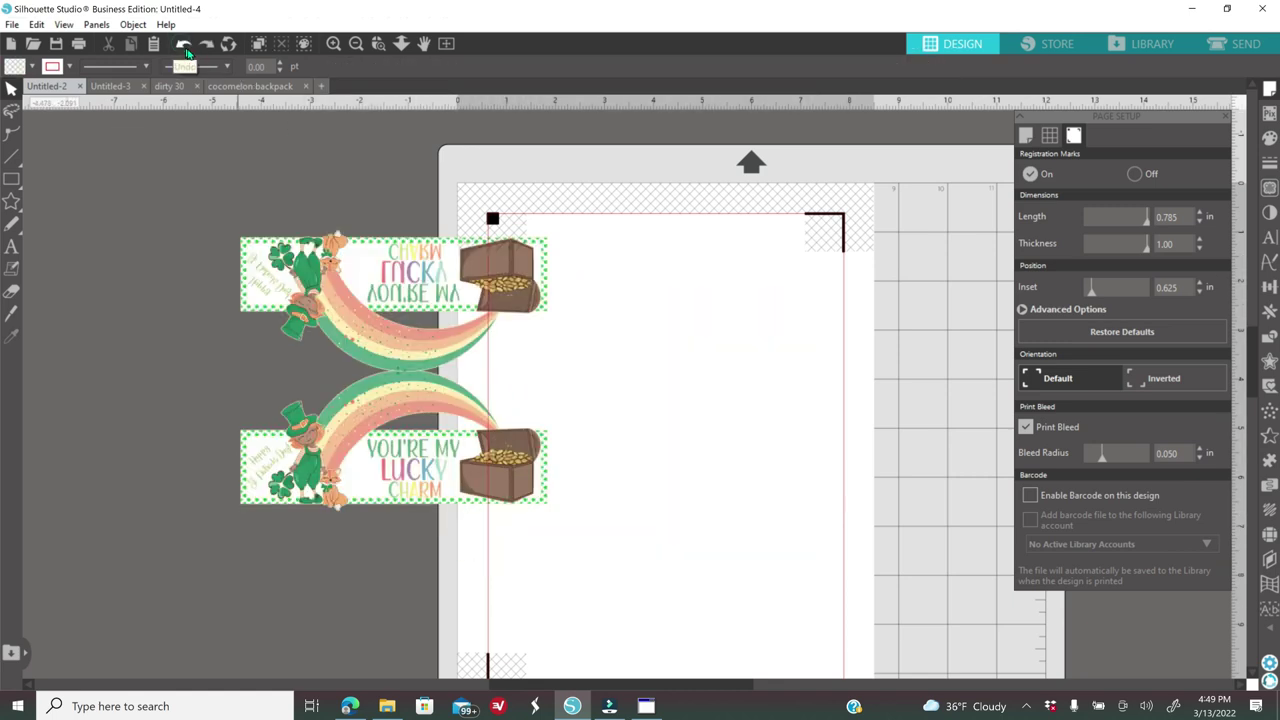
click(186, 45)
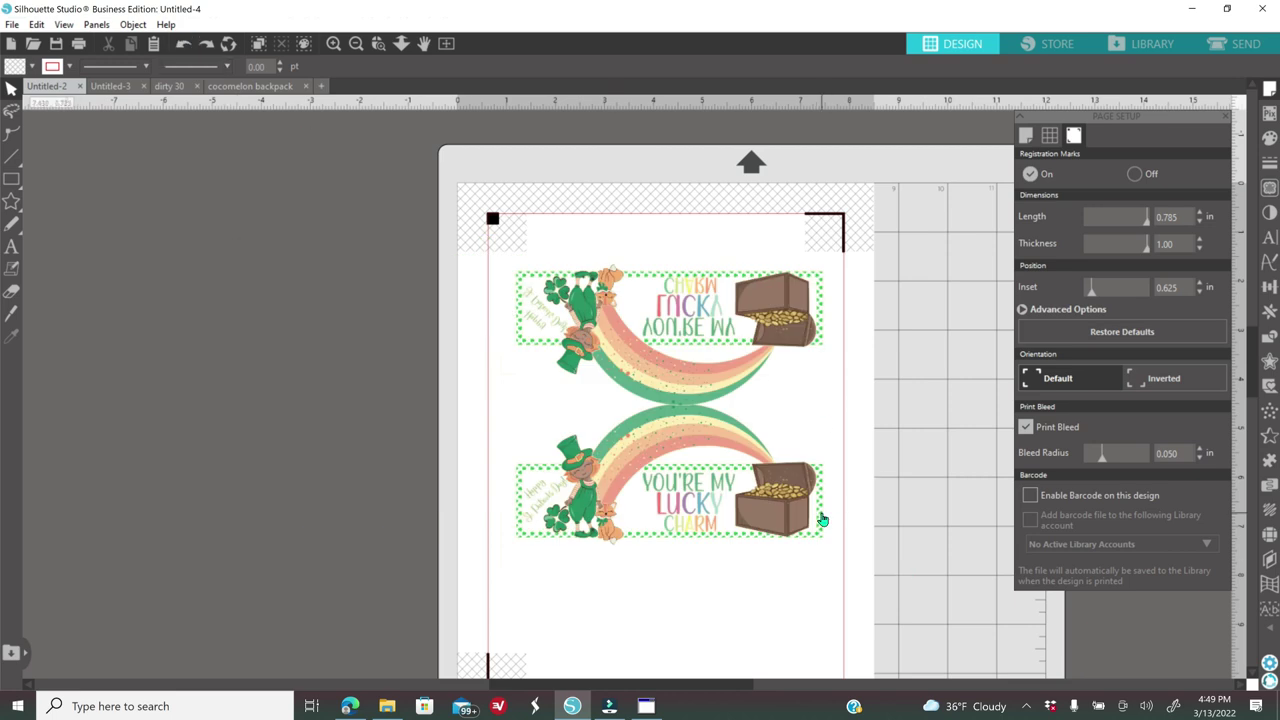